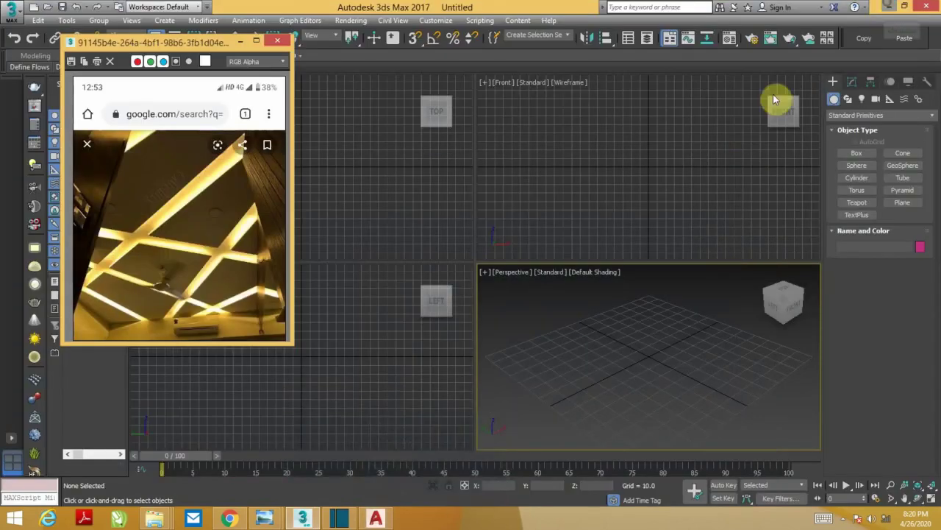
# Import new block.dwg from the youtube folder, accepting the default AutoCAD DWG/DXF import options.
pyautogui.moveTo(248, 38)
pyautogui.mouseDown()
pyautogui.moveTo(165, 139)
pyautogui.moveTo(152, 172)
pyautogui.mouseUp()
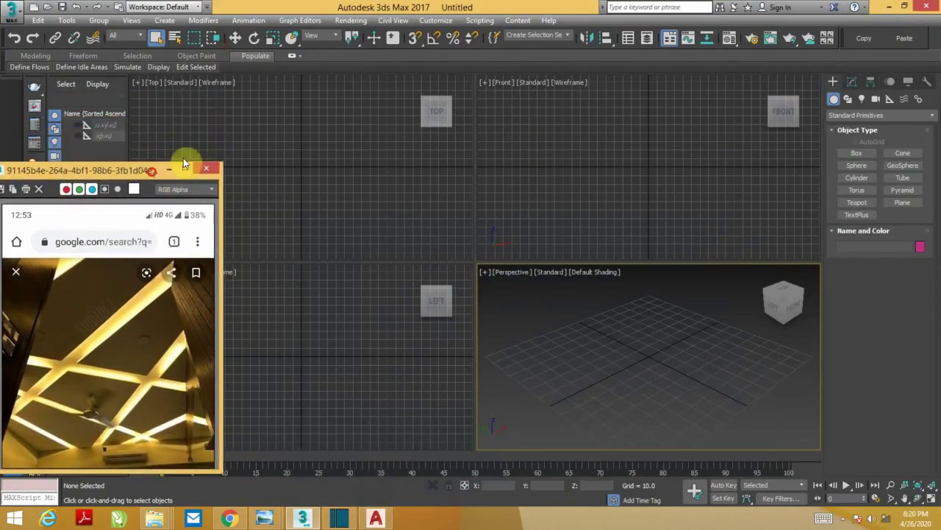
pyautogui.click(237, 37)
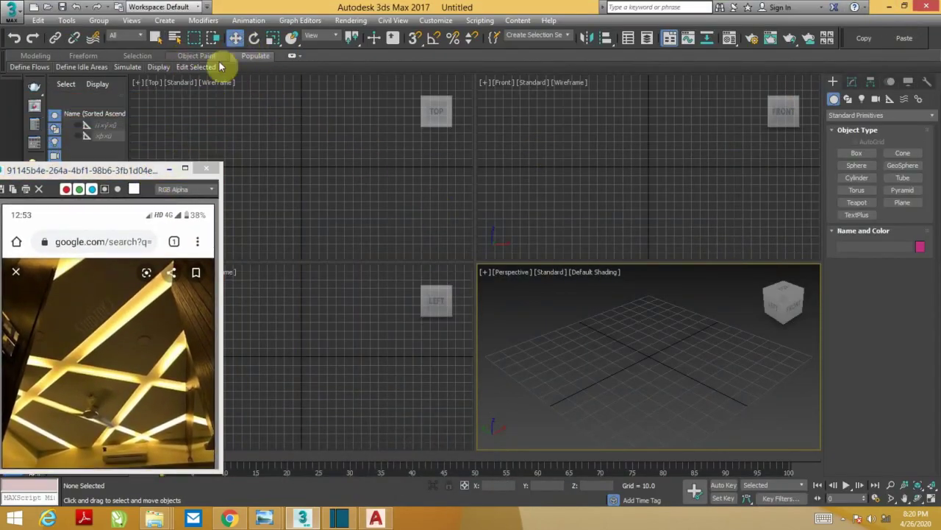
pyautogui.click(13, 11)
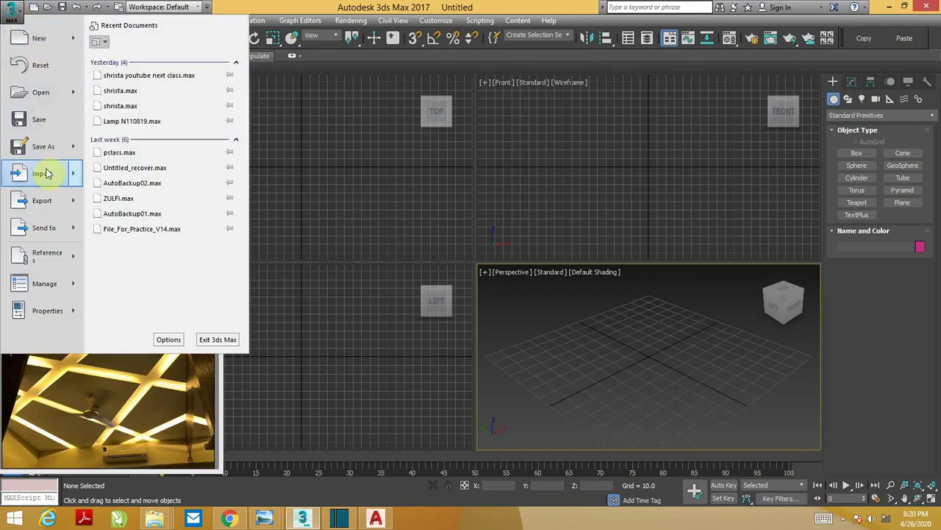
pyautogui.moveTo(43, 173)
pyautogui.click(125, 64)
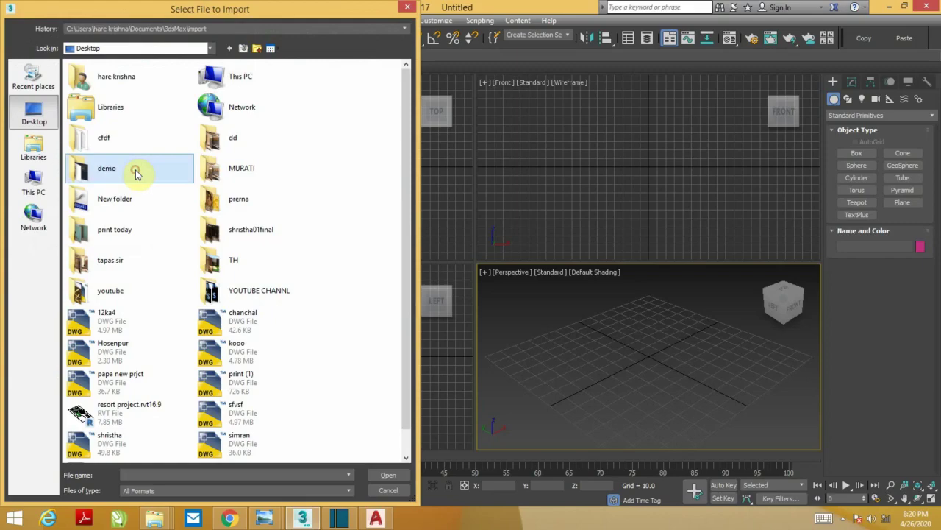
pyautogui.doubleClick(123, 293)
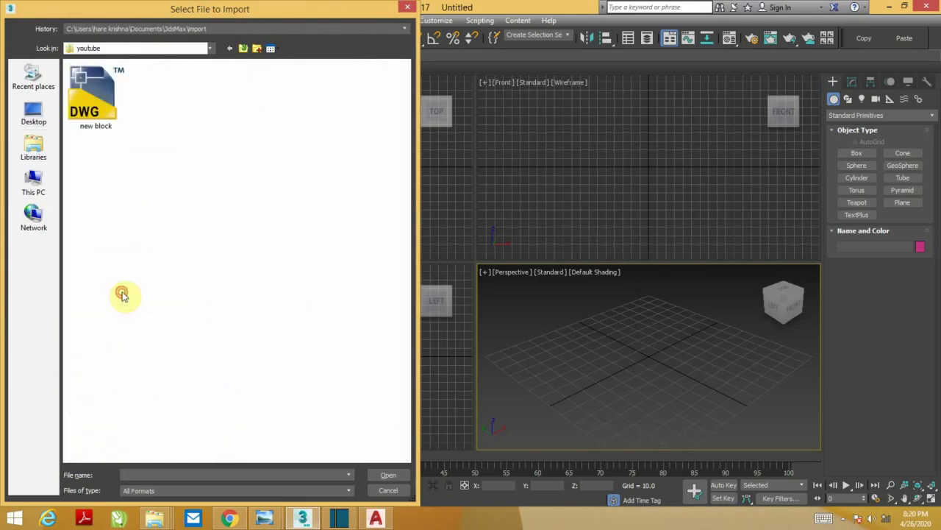
pyautogui.click(94, 103)
pyautogui.click(388, 475)
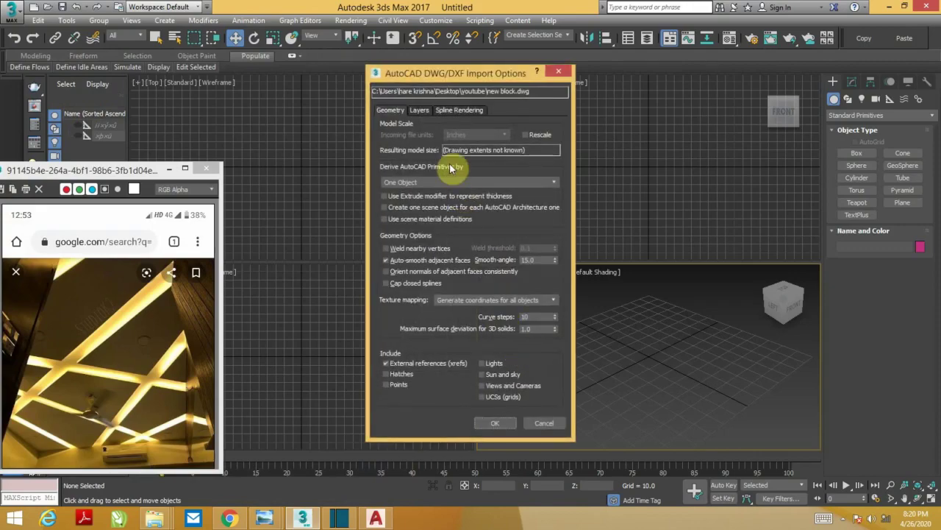
pyautogui.click(493, 424)
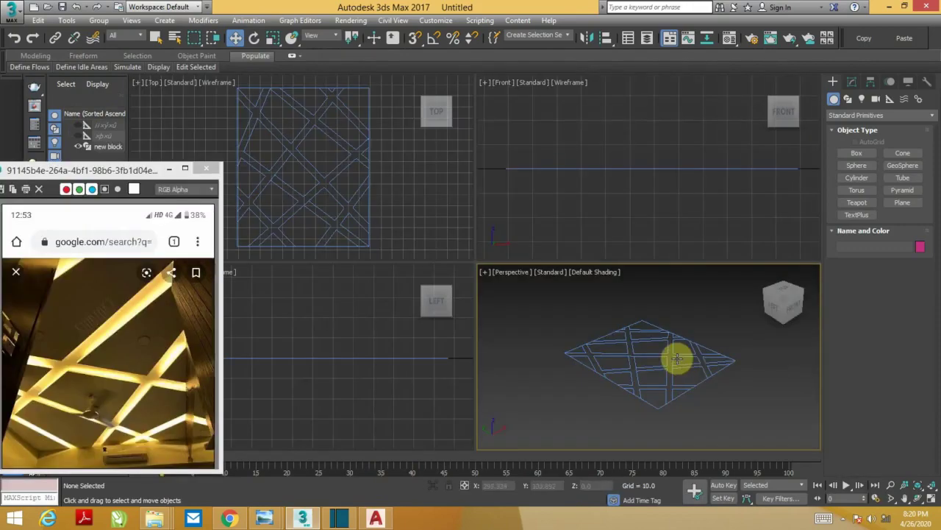
# Select the imported block in the Top view and zero its X and Y positions.
pyautogui.hotkey('alt', 'w')
pyautogui.scroll(-5, 395, 219)
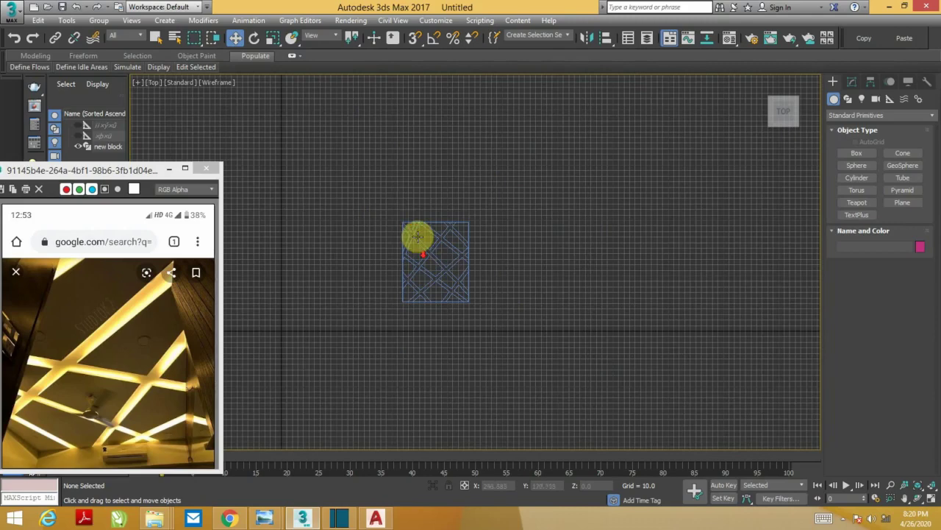
pyautogui.moveTo(390, 195); pyautogui.dragTo(504, 338)
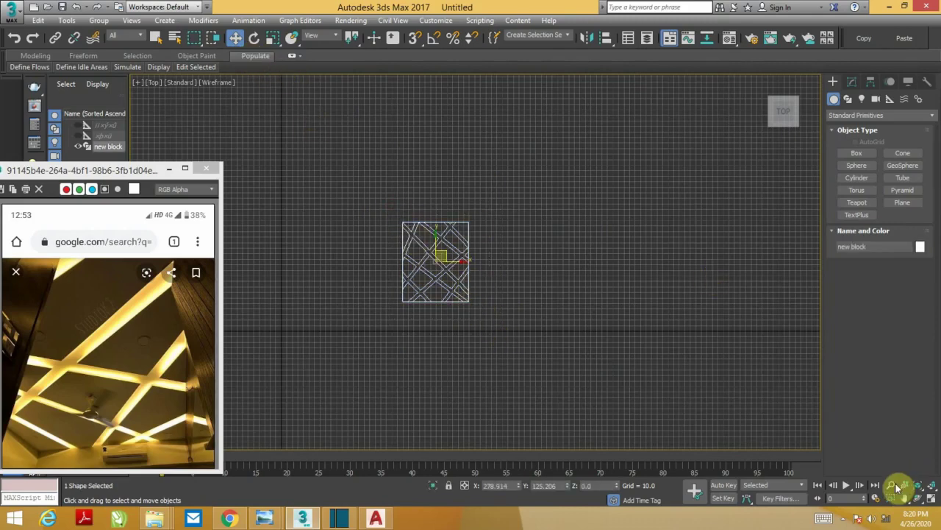
pyautogui.rightClick(564, 485)
pyautogui.click(566, 487)
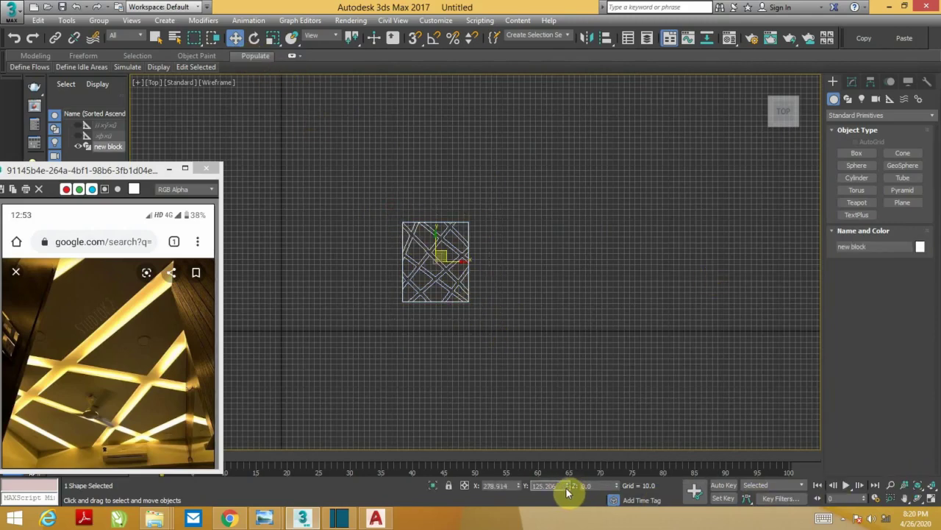
pyautogui.write('0')
pyautogui.press('Return')
pyautogui.rightClick(520, 485)
# Inspect the block in a maximized Perspective view, undoing an accidental lift to keep Z at 0.
pyautogui.hotkey('alt', 'w')
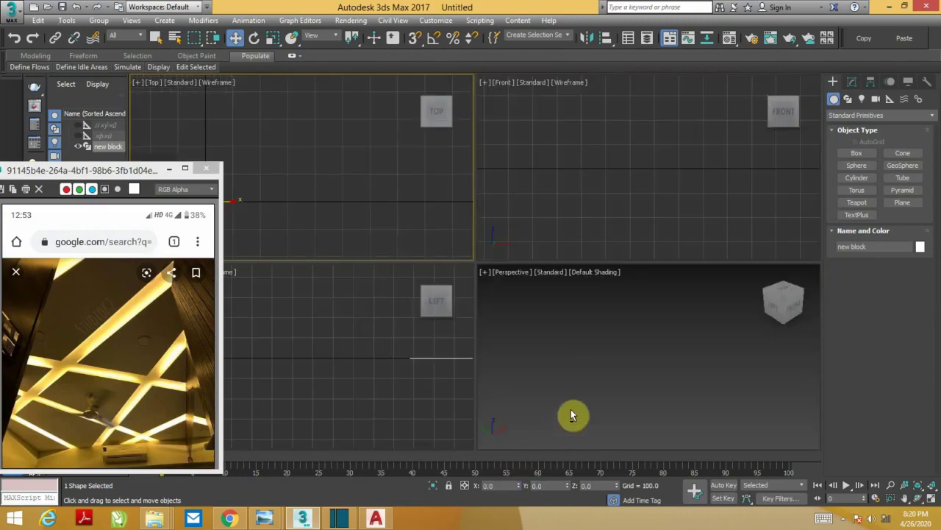
pyautogui.hotkey('alt', 'w')
pyautogui.press('z')
pyautogui.keyDown('alt'); pyautogui.moveTo(502, 380); pyautogui.dragTo(488, 301, button='middle'); pyautogui.keyUp('alt')
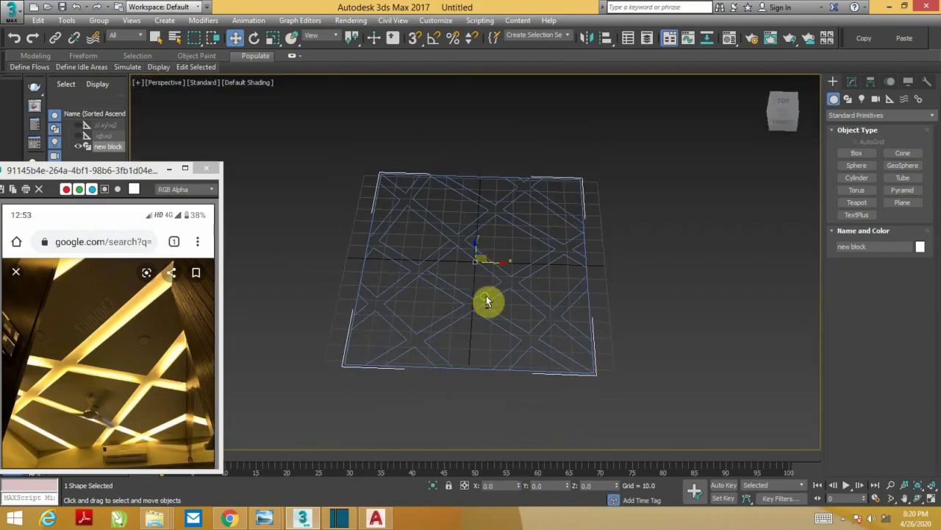
pyautogui.keyDown('alt'); pyautogui.moveTo(485, 260); pyautogui.dragTo(484, 261, button='middle'); pyautogui.keyUp('alt')
pyautogui.moveTo(483, 261); pyautogui.dragTo(475, 245)
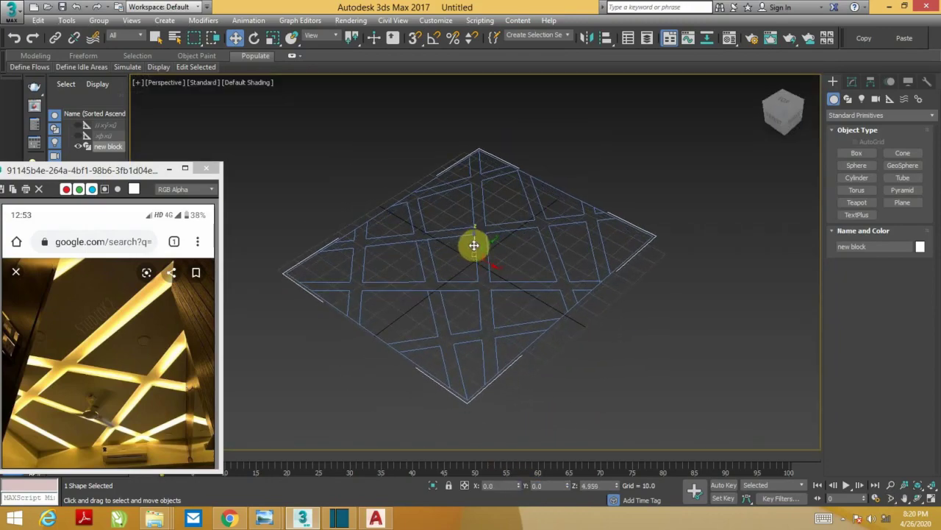
pyautogui.hotkey('ctrl', 'z')
# Maximize the Top viewport and center the block in view.
pyautogui.hotkey('alt', 'w')
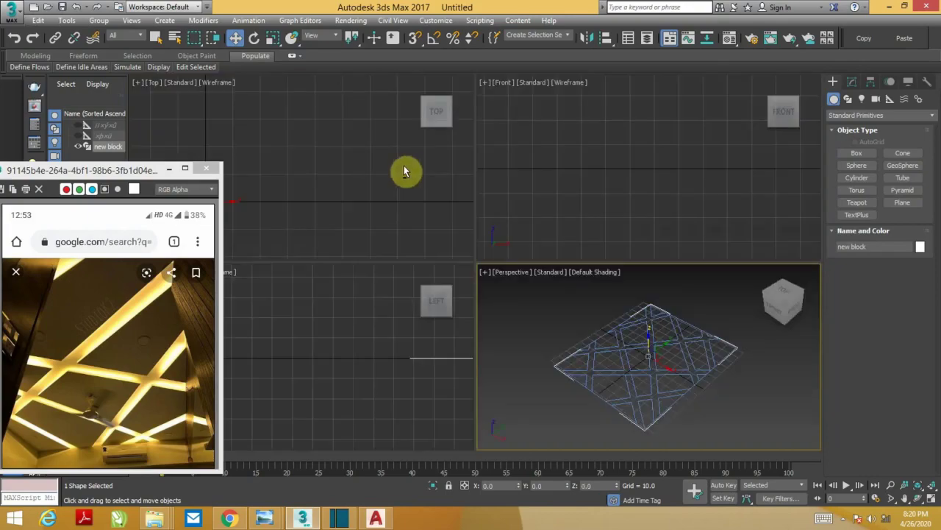
pyautogui.hotkey('alt', 'w')
pyautogui.moveTo(414, 267)
pyautogui.mouseDown(button='middle')
pyautogui.moveTo(426, 322)
pyautogui.moveTo(530, 286)
pyautogui.mouseUp(button='middle')
pyautogui.scroll(3, 526, 288)
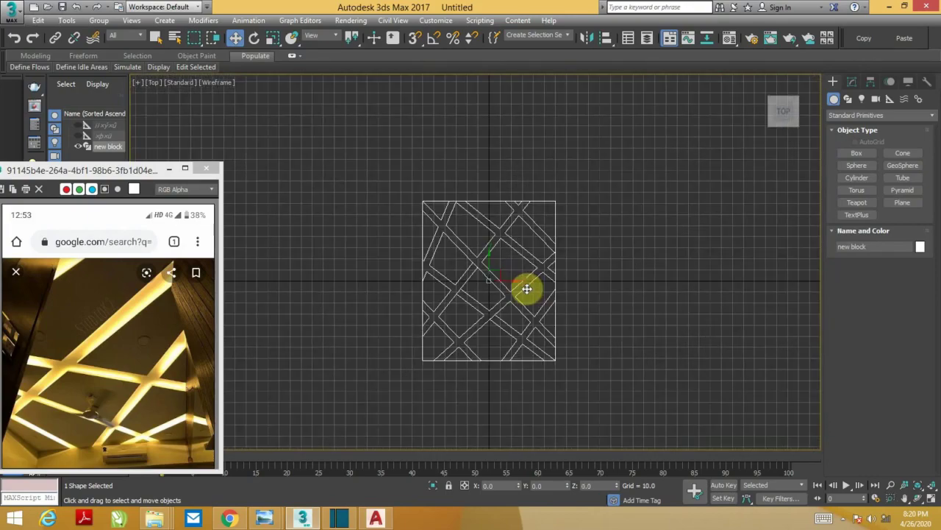
pyautogui.scroll(2, 529, 309)
pyautogui.scroll(2, 538, 312)
pyautogui.scroll(-4, 548, 299)
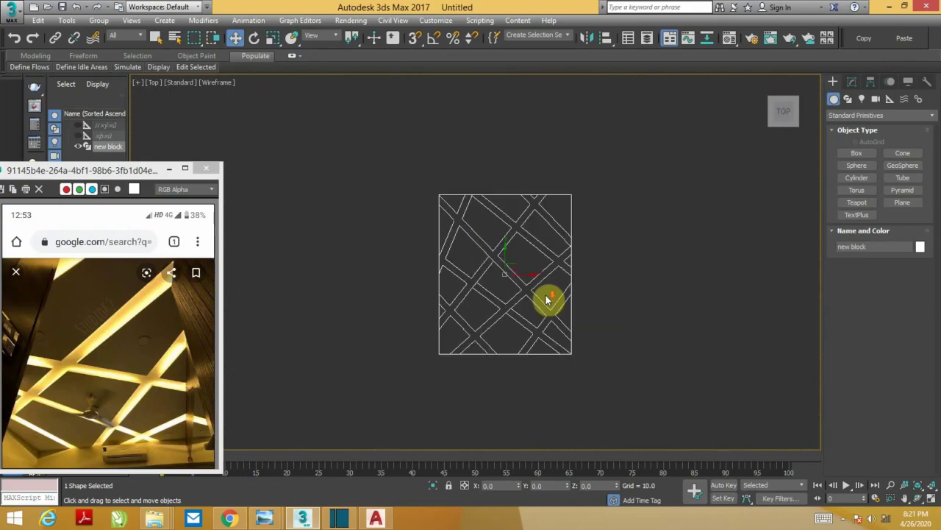
# Activate the Line shape tool and review the snap settings.
pyautogui.click(847, 99)
pyautogui.click(857, 162)
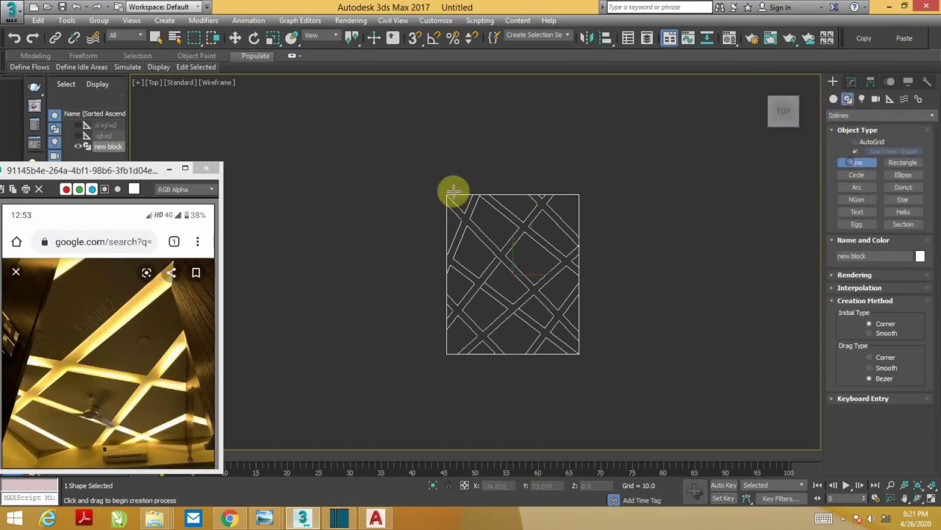
pyautogui.moveTo(454, 192); pyautogui.dragTo(469, 220, button='middle')
pyautogui.scroll(5, 469, 220)
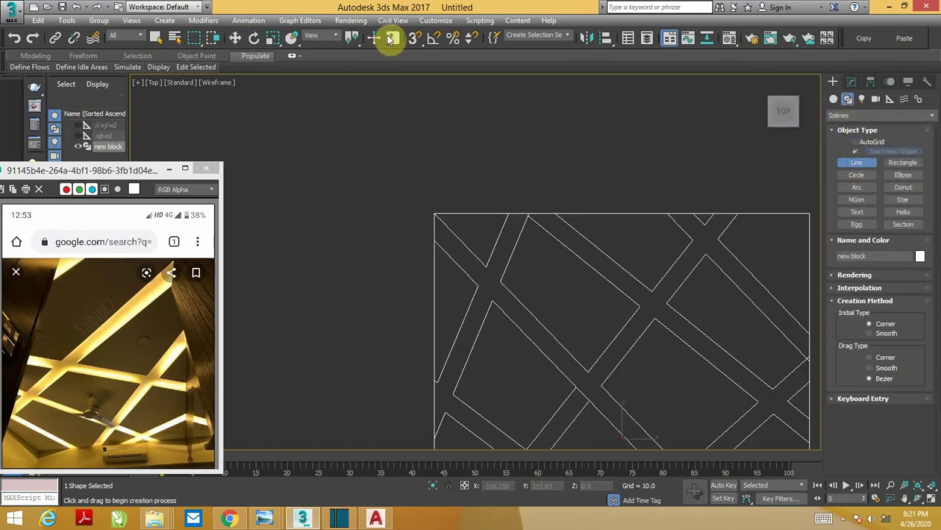
pyautogui.rightClick(415, 37)
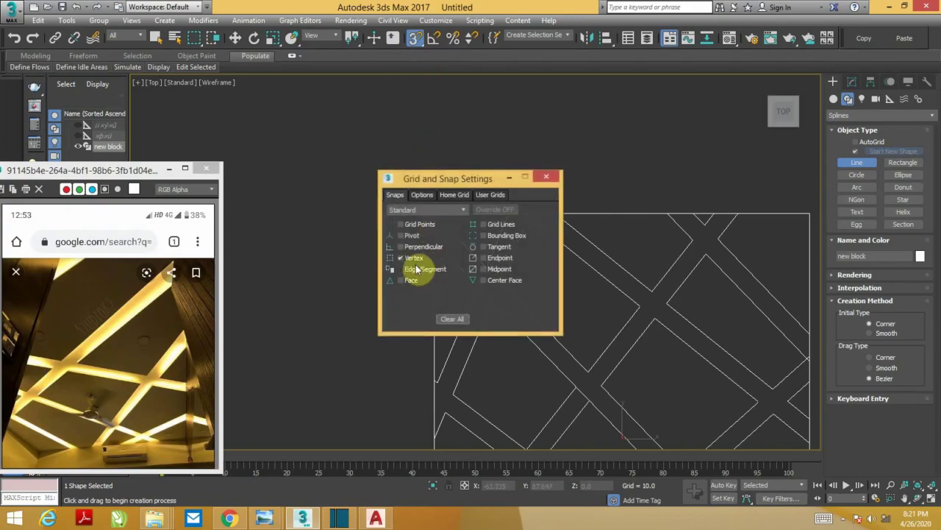
pyautogui.click(551, 177)
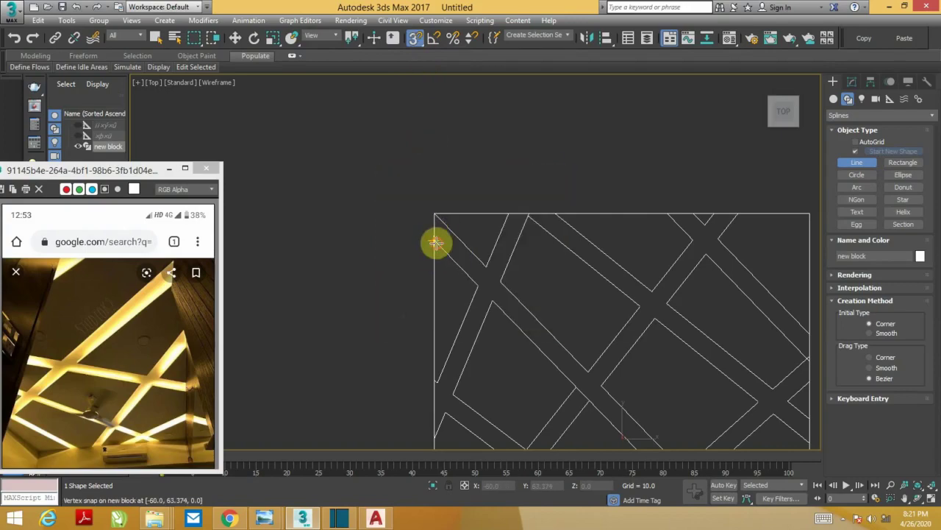
# Trace a closed outline at the pattern's top-left corner.
pyautogui.click(436, 242)
pyautogui.moveTo(491, 300); pyautogui.dragTo(497, 257, button='middle')
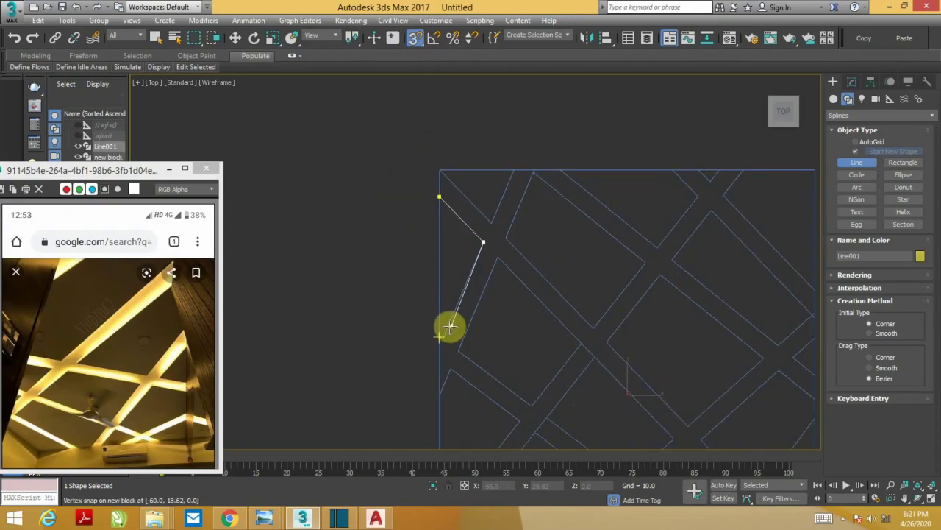
pyautogui.scroll(3, 443, 338)
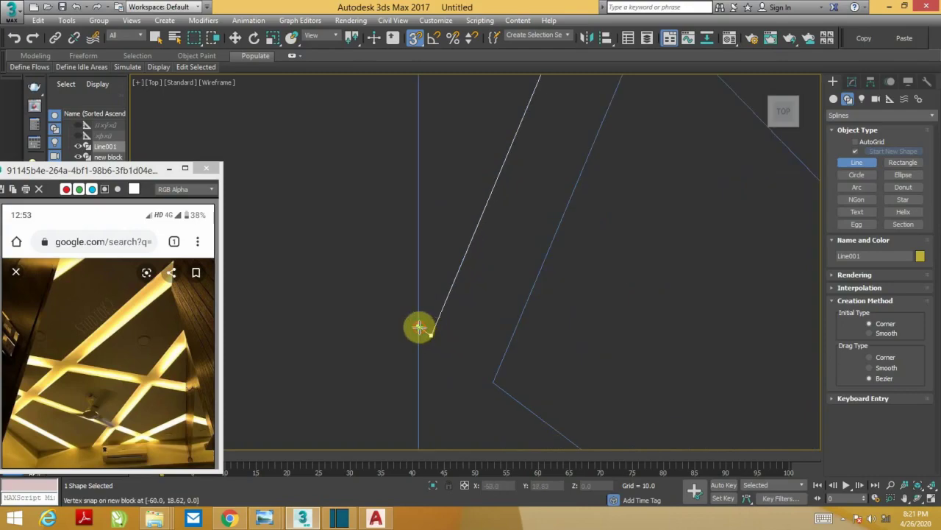
pyautogui.scroll(-2, 420, 327)
pyautogui.moveTo(427, 307); pyautogui.dragTo(431, 195, button='middle')
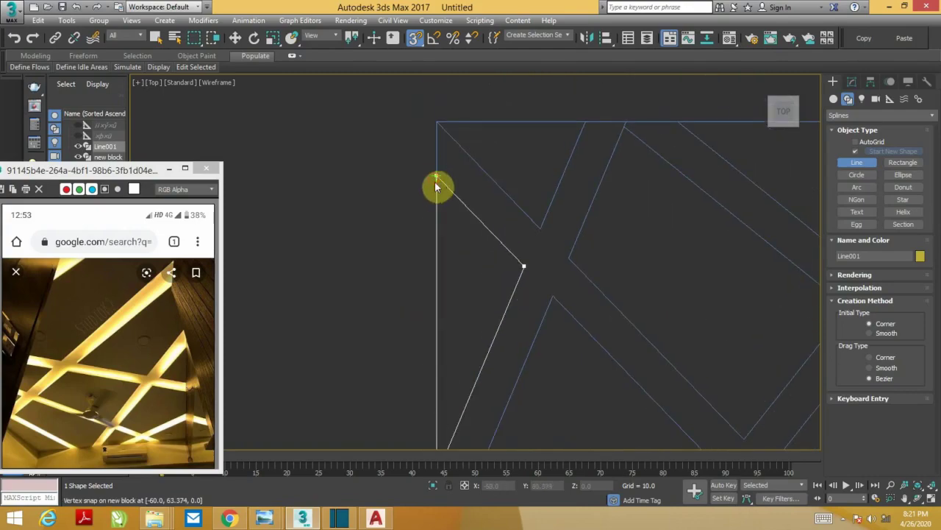
pyautogui.click(436, 184)
pyautogui.click(454, 299)
pyautogui.scroll(-2, 412, 250)
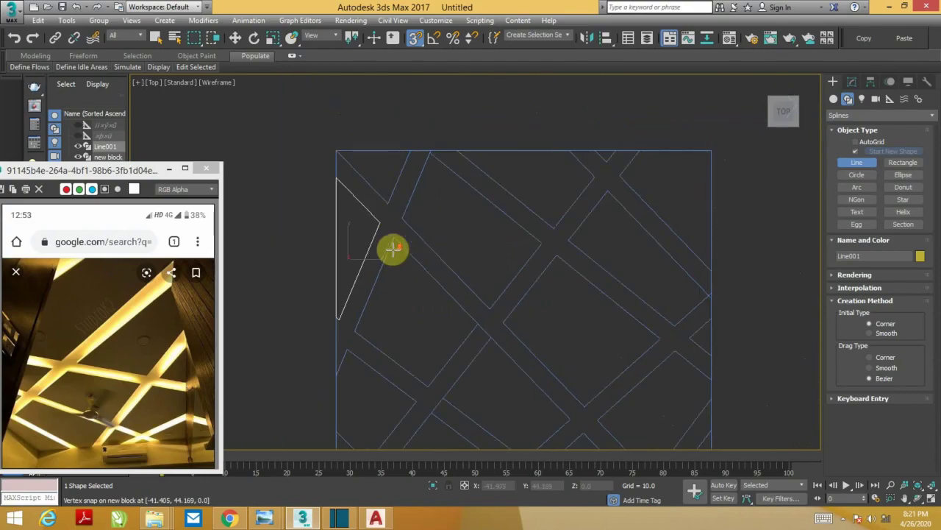
# Trace a closed corner triangle along the top-left edge.
pyautogui.click(338, 155)
pyautogui.scroll(2, 385, 203)
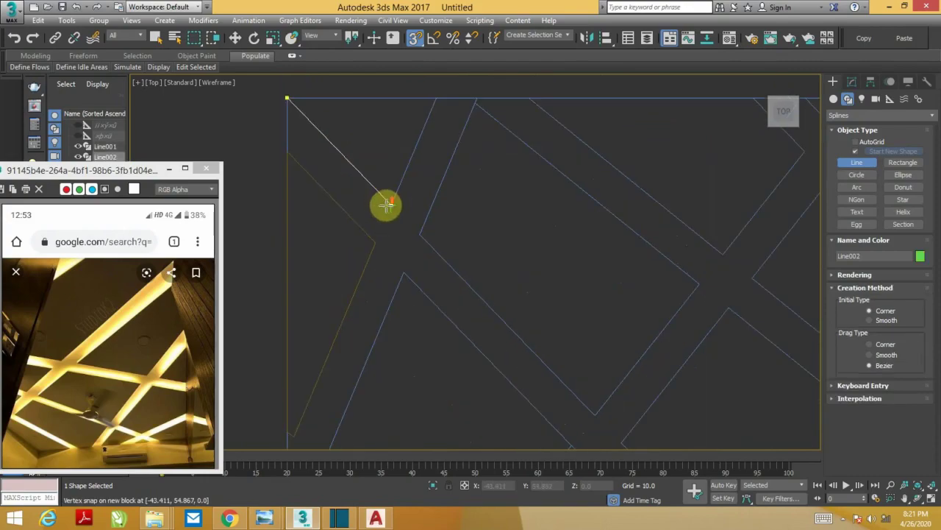
pyautogui.click(391, 204)
pyautogui.click(436, 98)
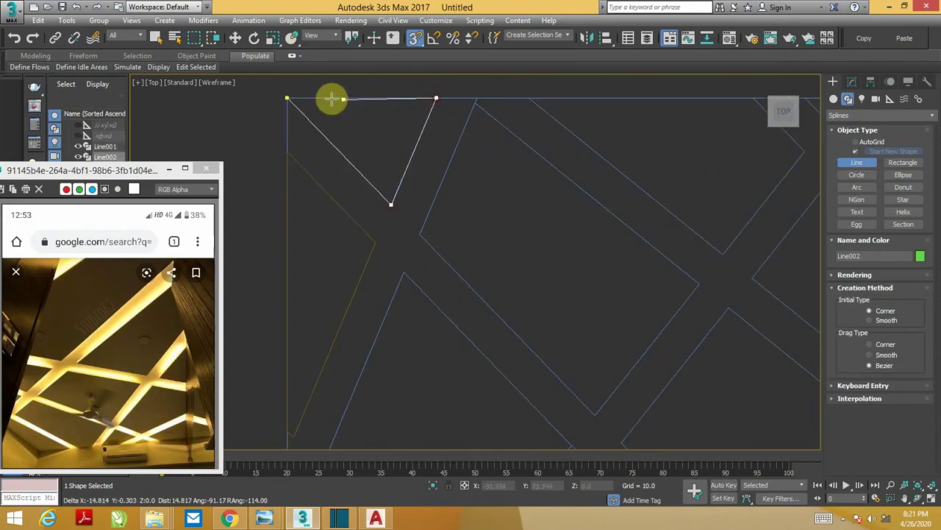
pyautogui.click(287, 98)
pyautogui.click(453, 290)
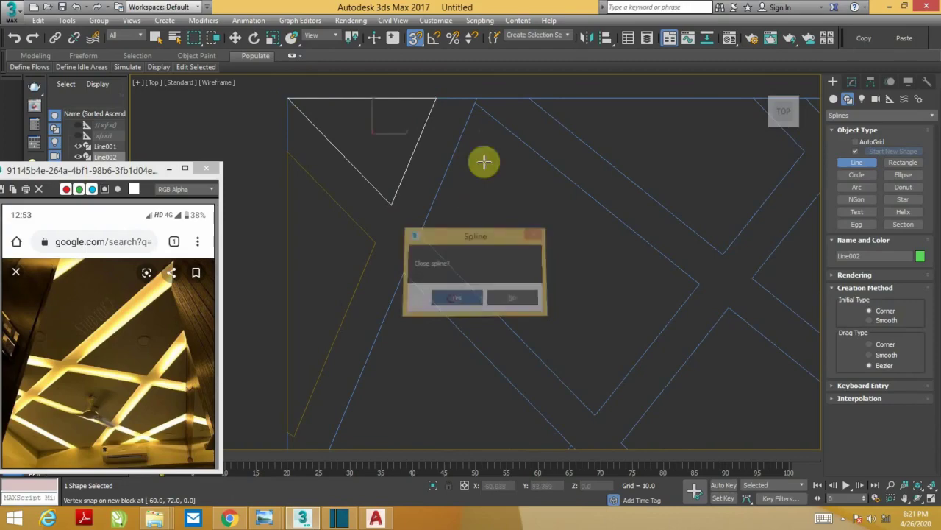
# Trace the tilted four-sided panel Line003 as a closed outline from the top edge.
pyautogui.click(474, 102)
pyautogui.click(419, 234)
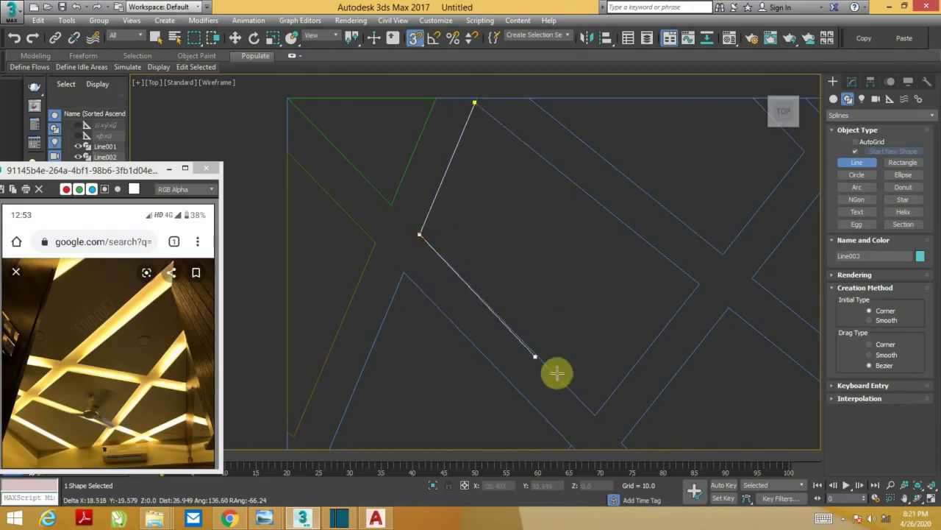
pyautogui.click(595, 414)
pyautogui.click(699, 284)
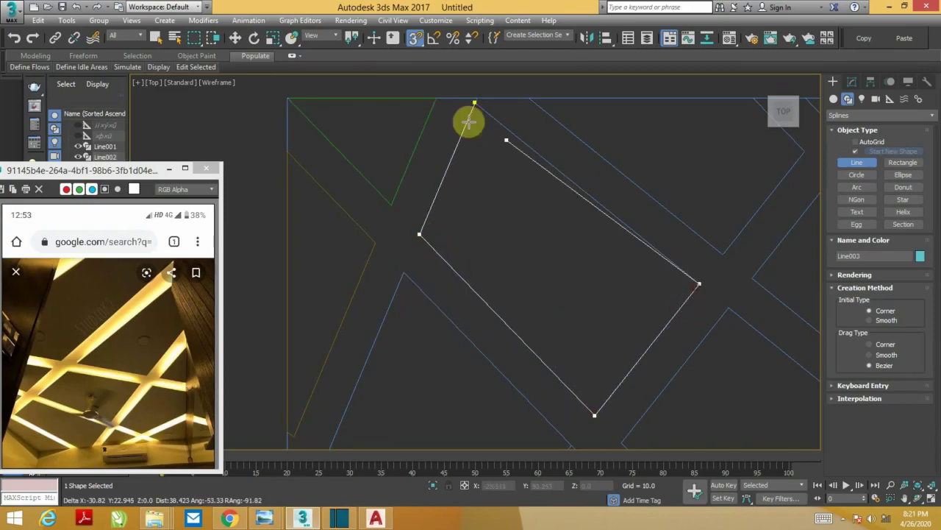
pyautogui.click(472, 101)
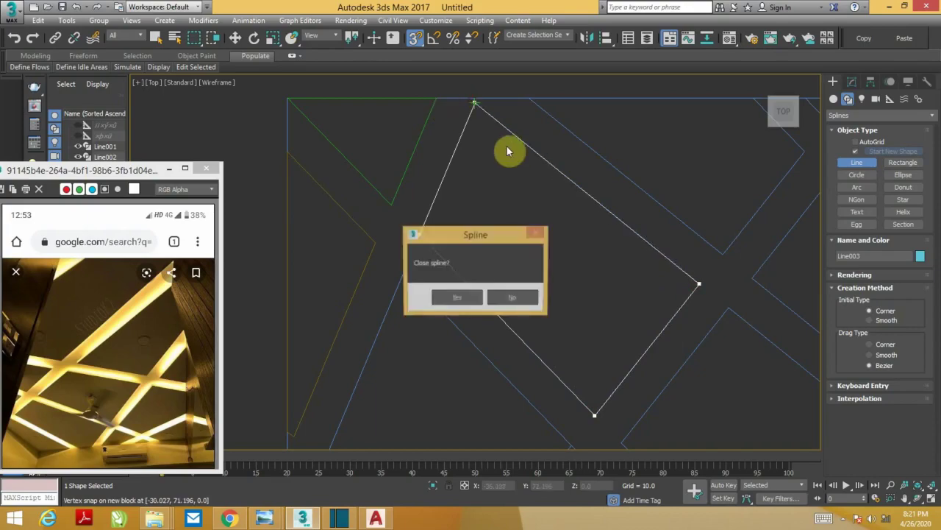
pyautogui.click(457, 298)
pyautogui.scroll(-3, 522, 262)
pyautogui.moveTo(521, 263); pyautogui.dragTo(461, 300, button='middle')
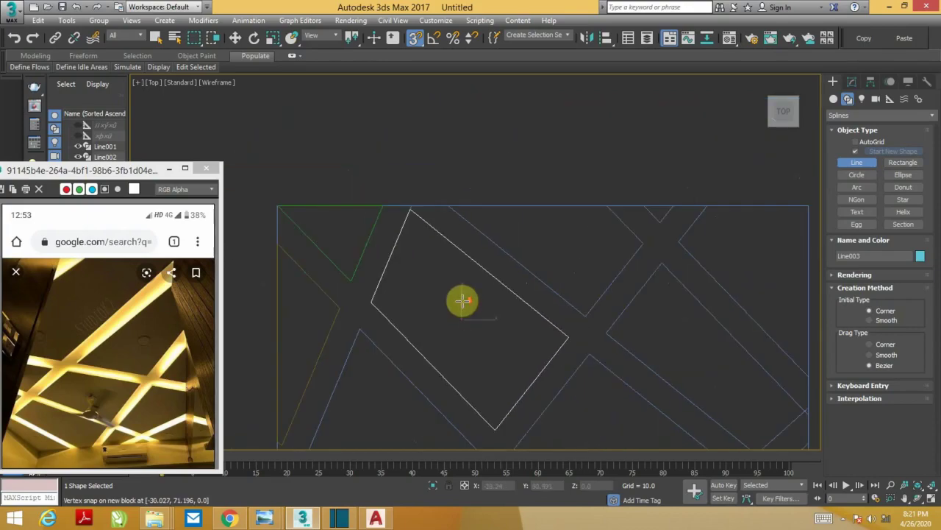
# Trace the next panel from the top edge and a small outline beside it.
pyautogui.click(447, 205)
pyautogui.click(585, 315)
pyautogui.click(642, 242)
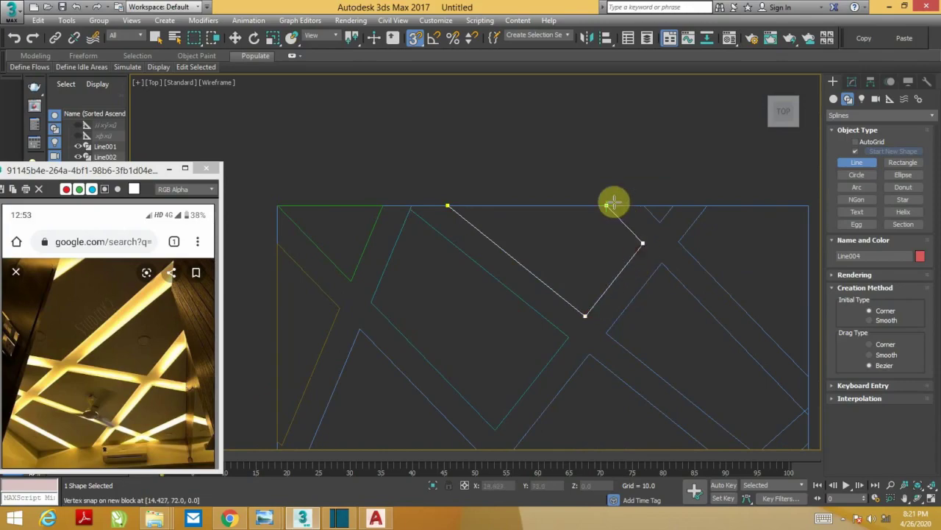
pyautogui.click(448, 206)
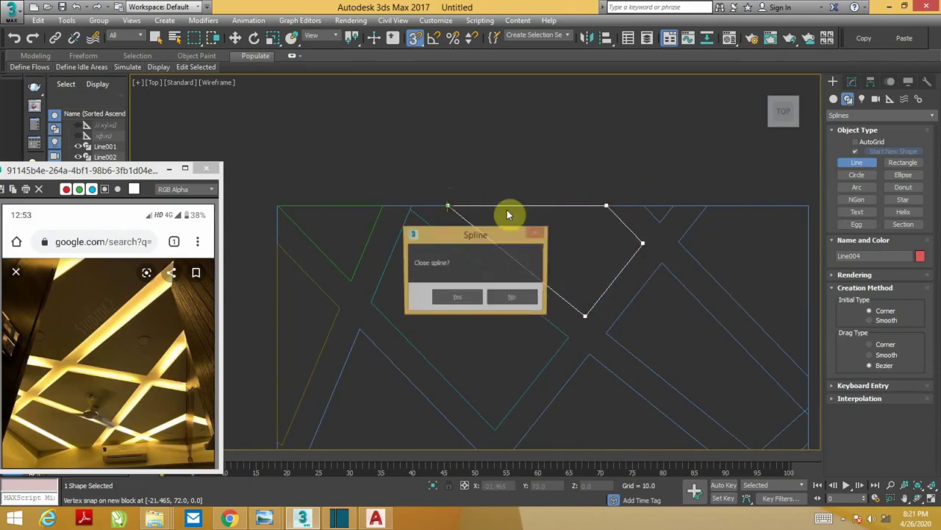
pyautogui.click(460, 297)
pyautogui.click(642, 207)
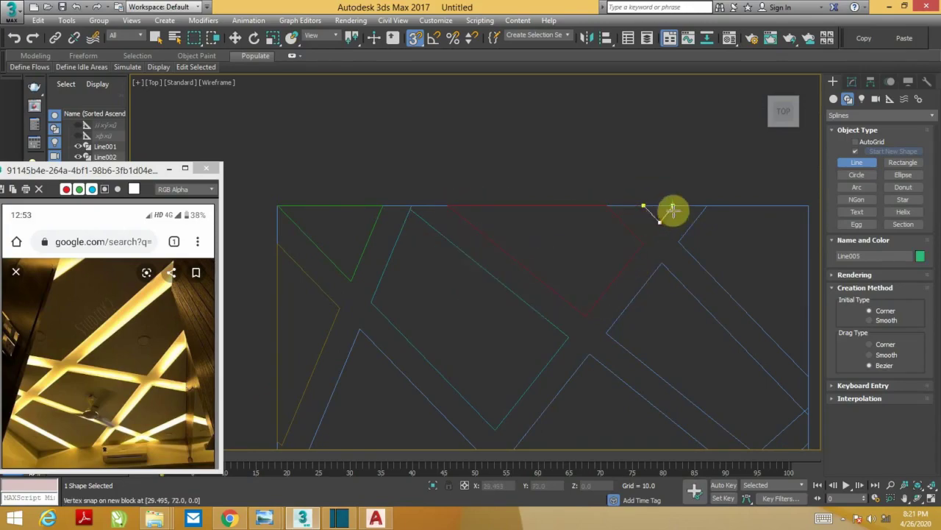
pyautogui.click(644, 206)
pyautogui.click(456, 298)
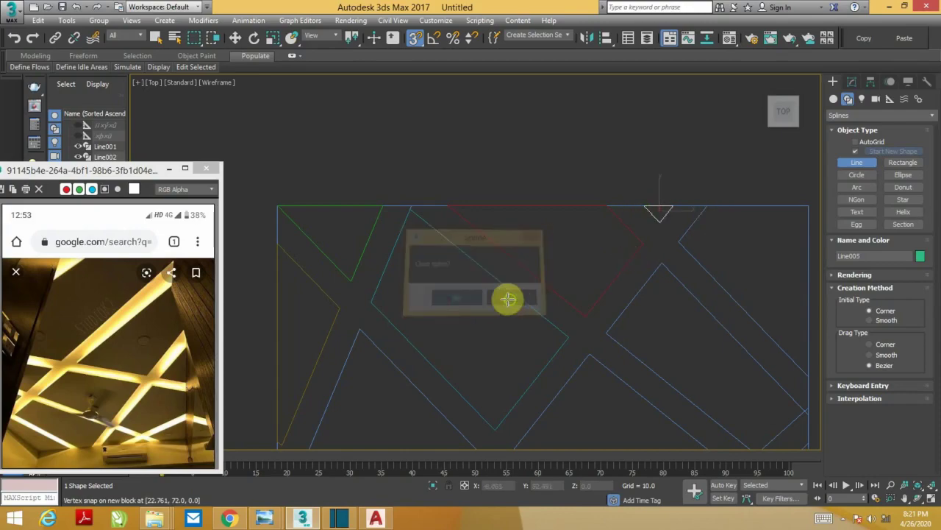
# Trace the top-right corner panel as a closed outline.
pyautogui.moveTo(689, 232); pyautogui.dragTo(572, 203, button='middle')
pyautogui.click(589, 183)
pyautogui.click(561, 213)
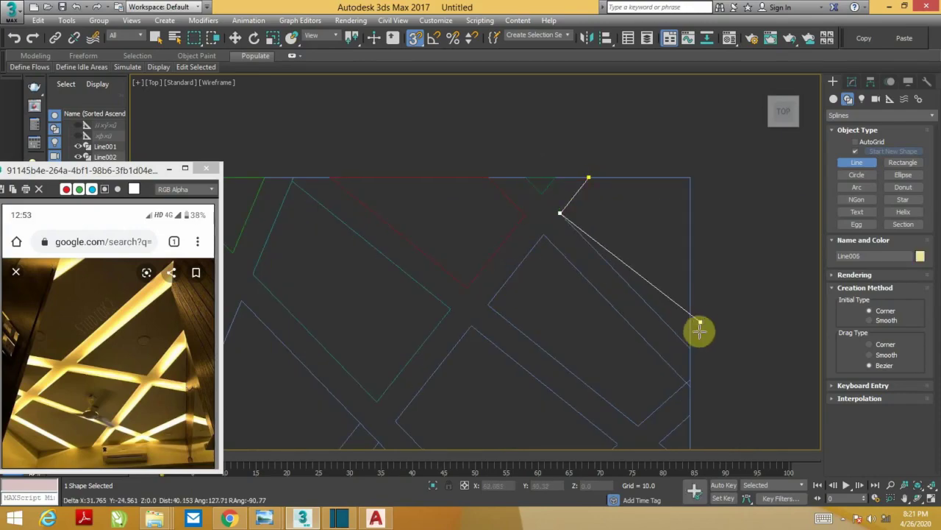
pyautogui.click(689, 347)
pyautogui.click(689, 177)
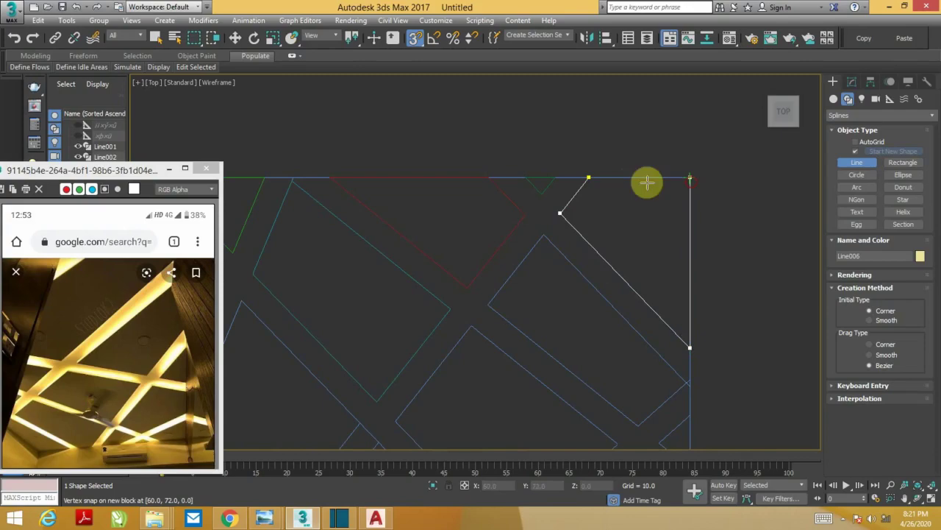
pyautogui.click(588, 177)
pyautogui.click(456, 303)
# Start the next panel outline, removing misplaced points near the line intersection.
pyautogui.click(543, 235)
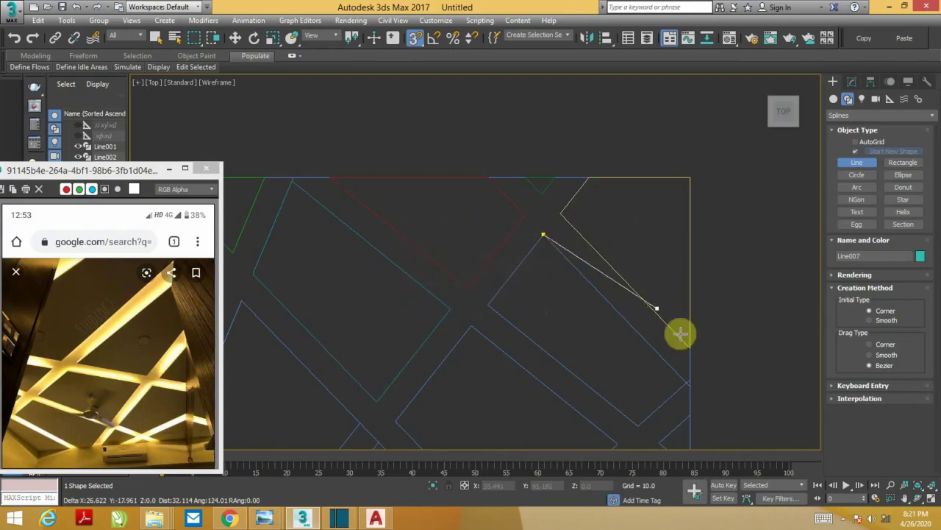
pyautogui.scroll(5, 684, 379)
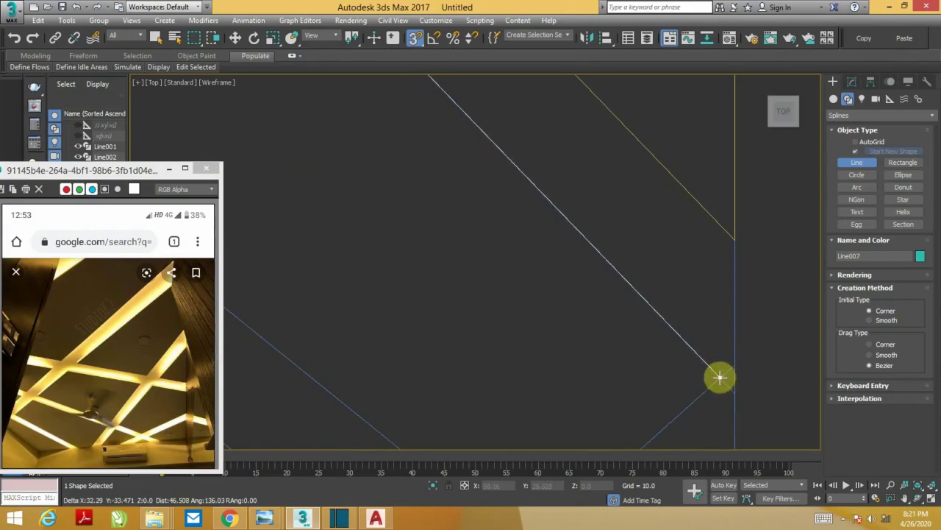
pyautogui.scroll(-3, 725, 376)
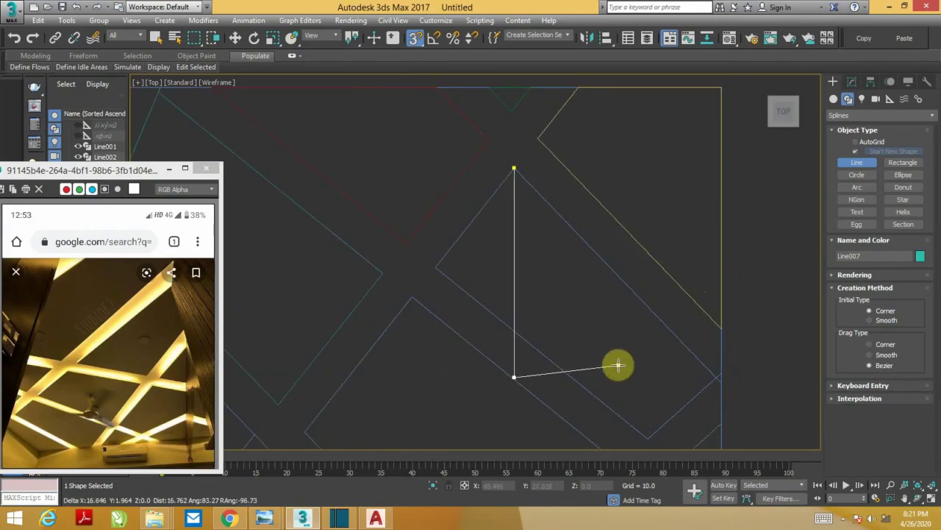
pyautogui.press('BackSpace')
pyautogui.scroll(5, 714, 379)
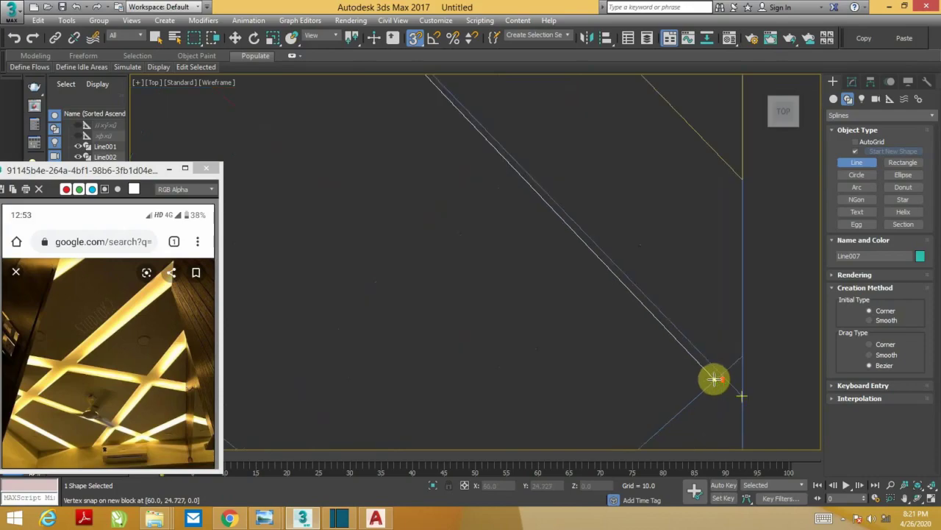
pyautogui.click(743, 395)
pyautogui.moveTo(723, 403); pyautogui.dragTo(720, 371, button='middle')
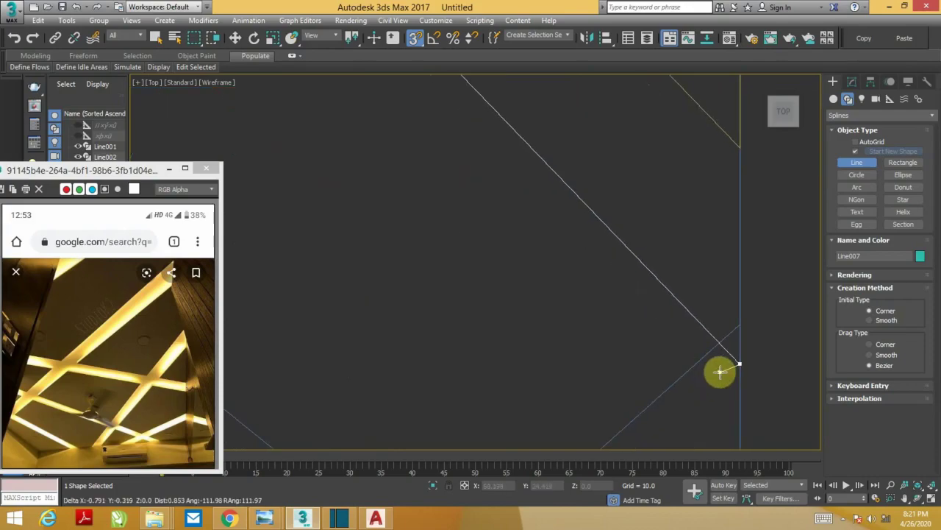
pyautogui.press('BackSpace')
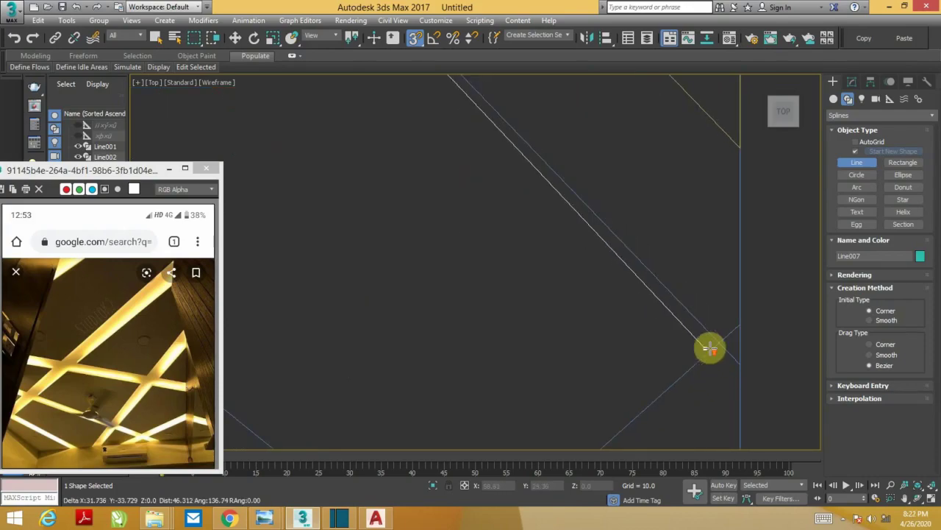
pyautogui.scroll(5, 710, 342)
# Finish that panel's intersection, right, bottom and left corners and close it.
pyautogui.click(735, 332)
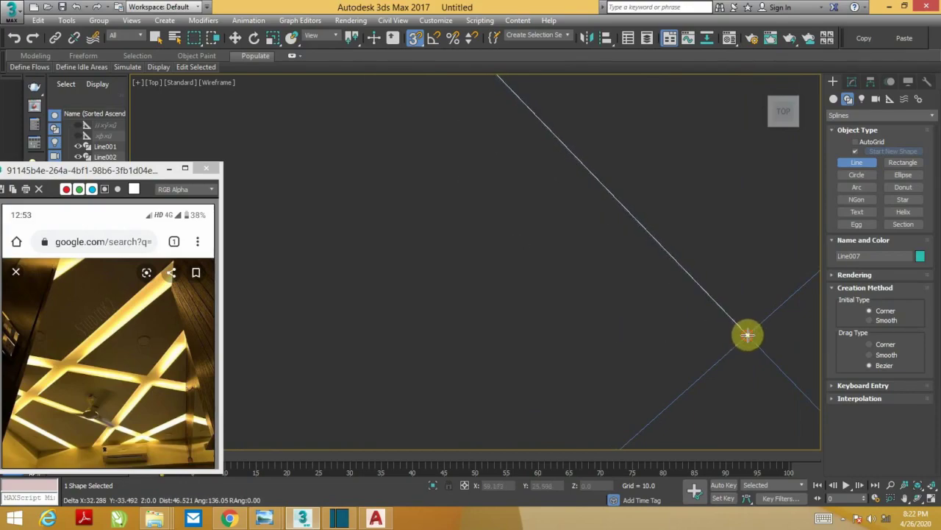
pyautogui.scroll(-2, 723, 366)
pyautogui.scroll(-2, 703, 384)
pyautogui.click(702, 381)
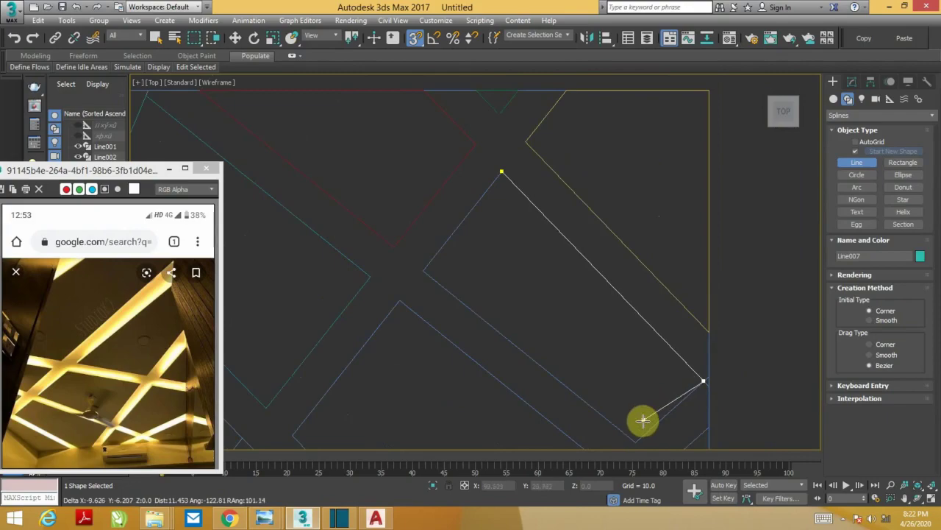
pyautogui.click(634, 441)
pyautogui.click(423, 269)
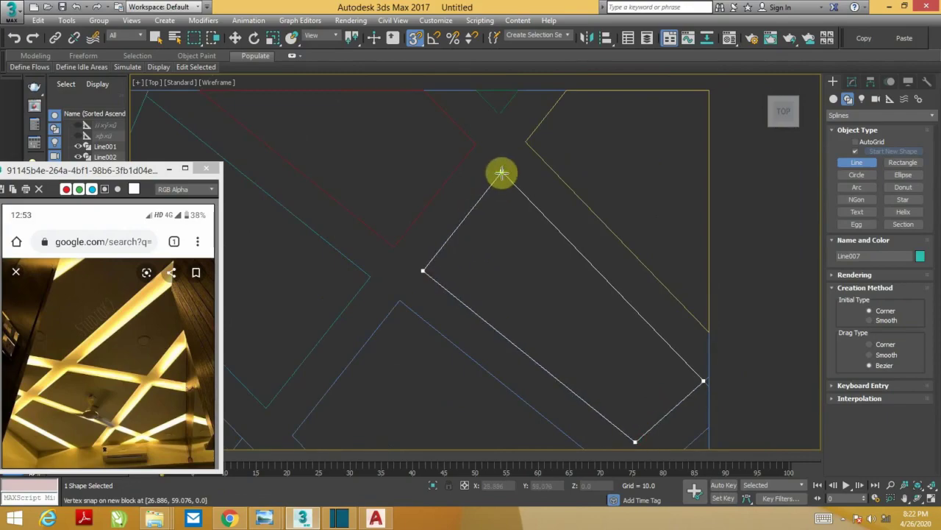
pyautogui.click(501, 172)
pyautogui.click(452, 295)
# Trace a four-cornered central panel as a closed outline.
pyautogui.scroll(-2, 483, 259)
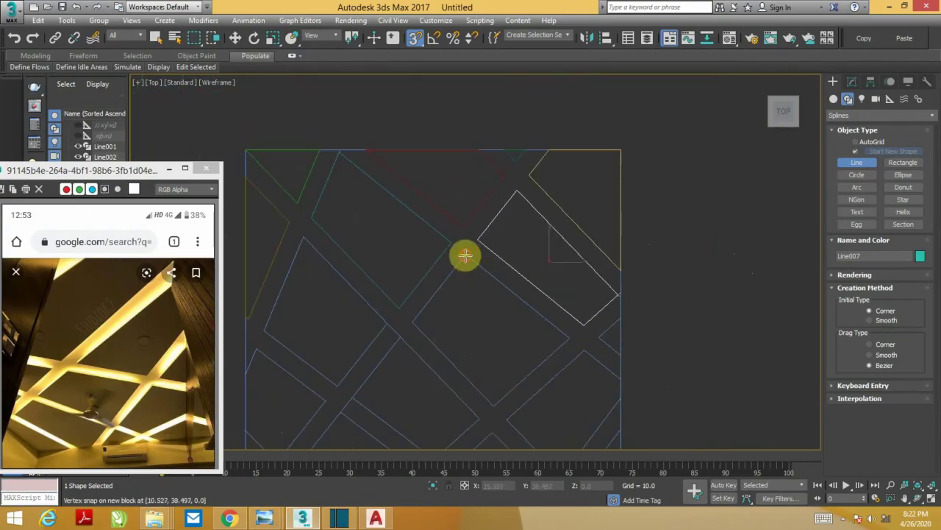
pyautogui.click(466, 255)
pyautogui.click(569, 338)
pyautogui.click(493, 404)
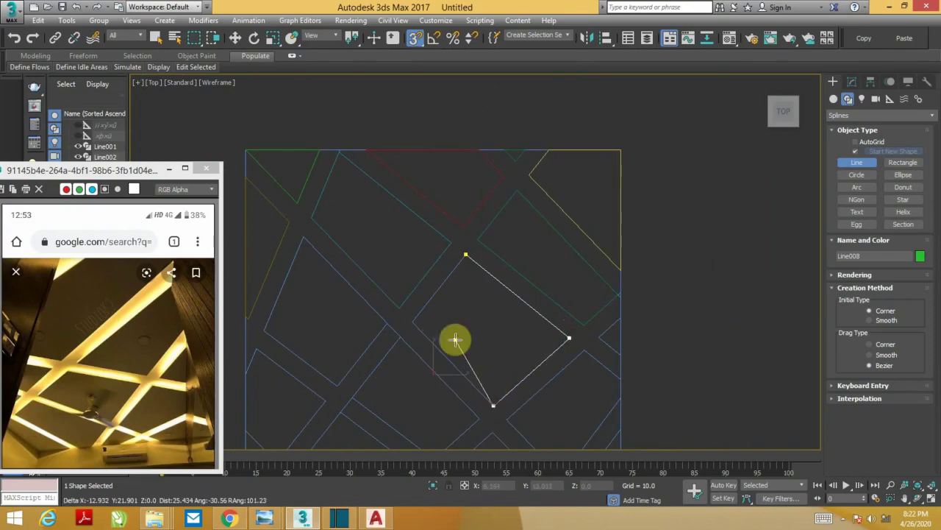
pyautogui.click(413, 321)
pyautogui.click(465, 255)
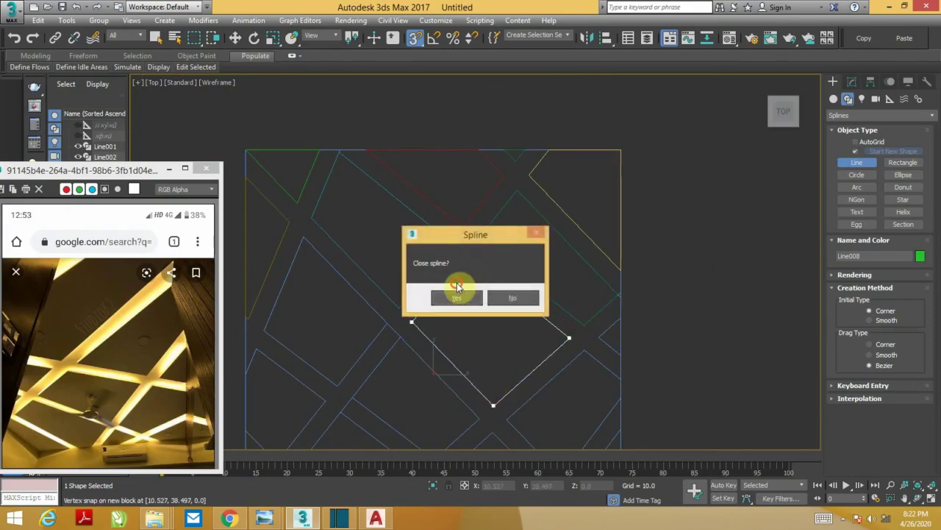
pyautogui.click(455, 296)
# Trace the adjacent four-cornered panel as a closed outline.
pyautogui.moveTo(475, 318); pyautogui.dragTo(523, 218, button='middle')
pyautogui.click(450, 236)
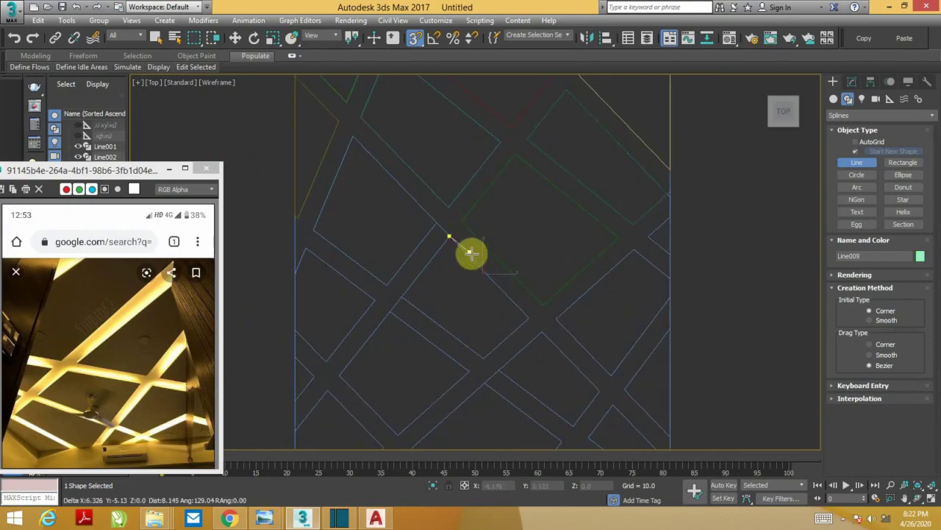
pyautogui.click(529, 318)
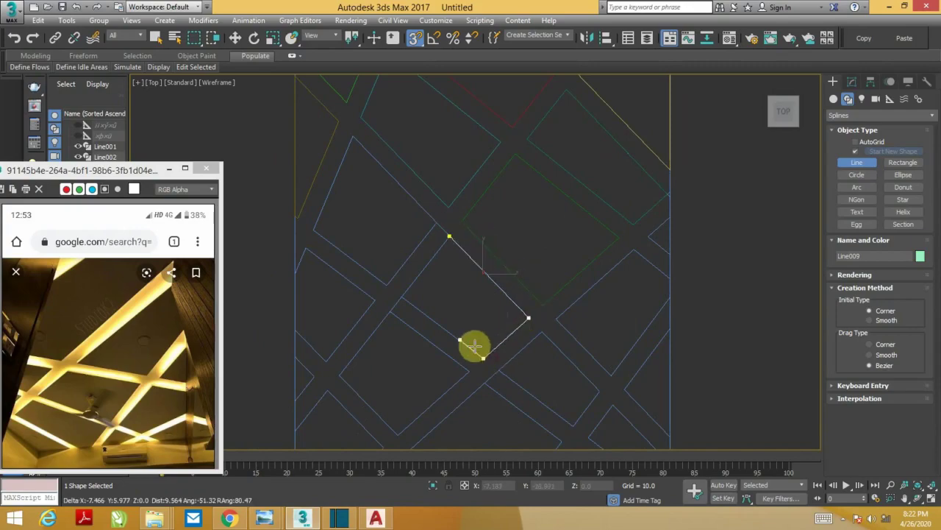
pyautogui.click(483, 358)
pyautogui.click(402, 296)
pyautogui.click(448, 234)
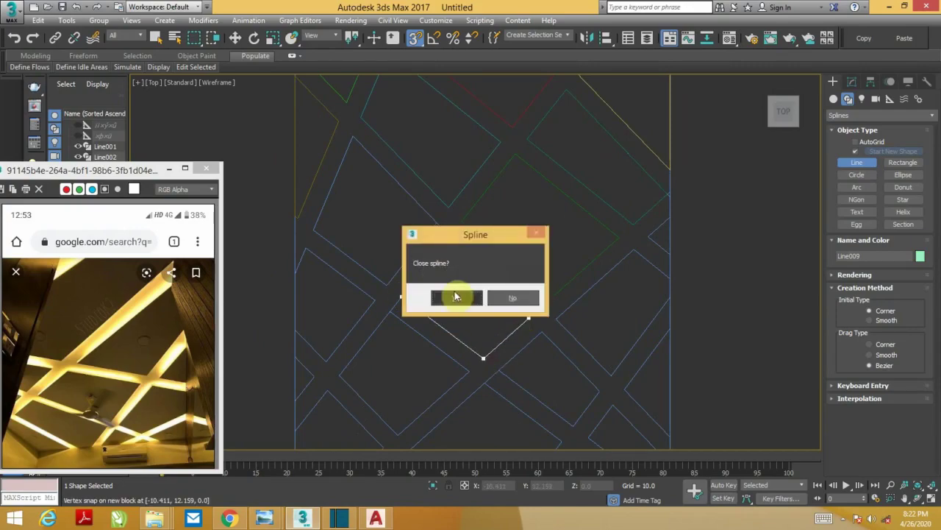
pyautogui.click(455, 297)
# Trace the panel beside the left edge as a closed outline.
pyautogui.moveTo(446, 304); pyautogui.dragTo(540, 288, button='middle')
pyautogui.scroll(-2, 537, 287)
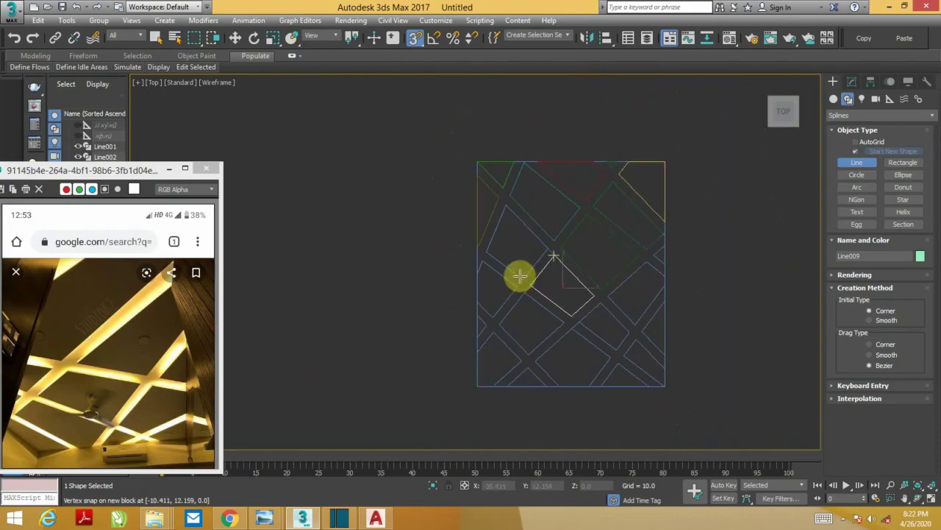
pyautogui.scroll(3, 519, 273)
pyautogui.click(447, 248)
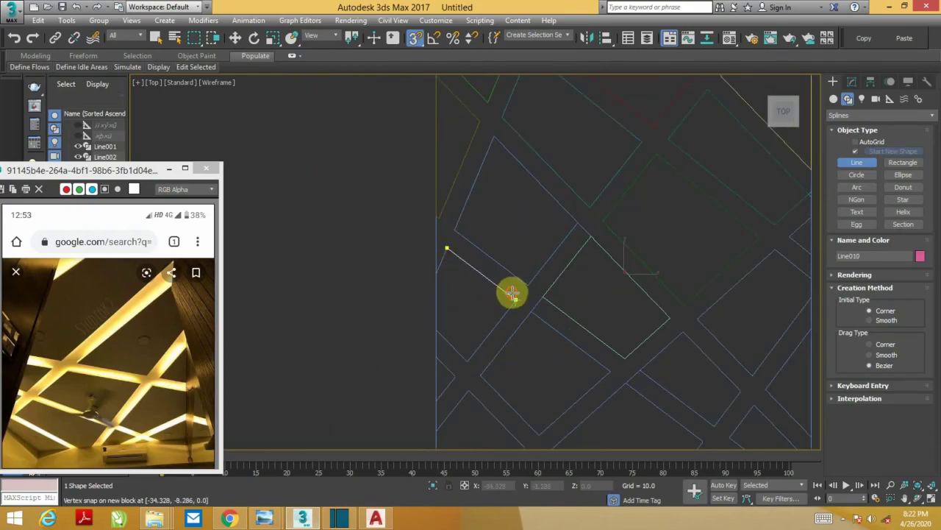
pyautogui.click(515, 299)
pyautogui.click(467, 361)
pyautogui.click(436, 329)
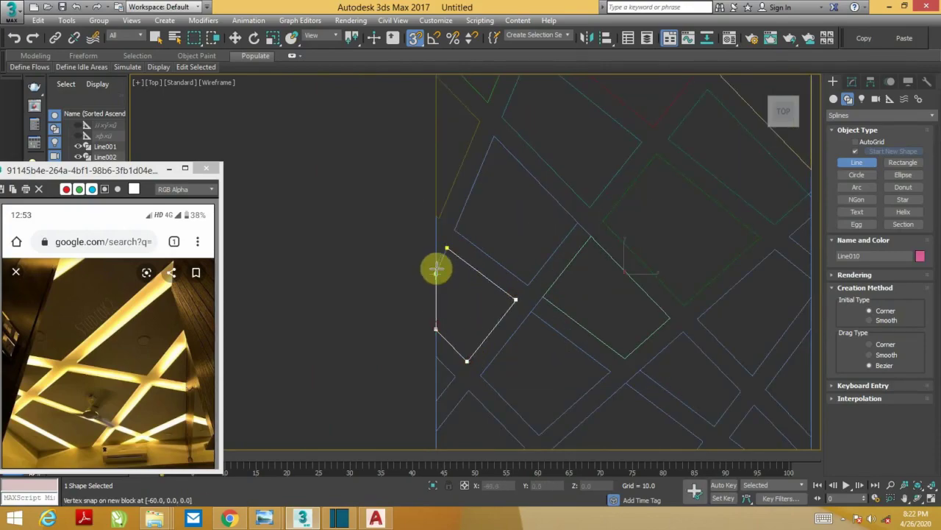
pyautogui.click(448, 252)
pyautogui.click(470, 296)
# Trace a small triangle on the left edge and the next four-sided panel.
pyautogui.moveTo(523, 243); pyautogui.dragTo(500, 212, button='middle')
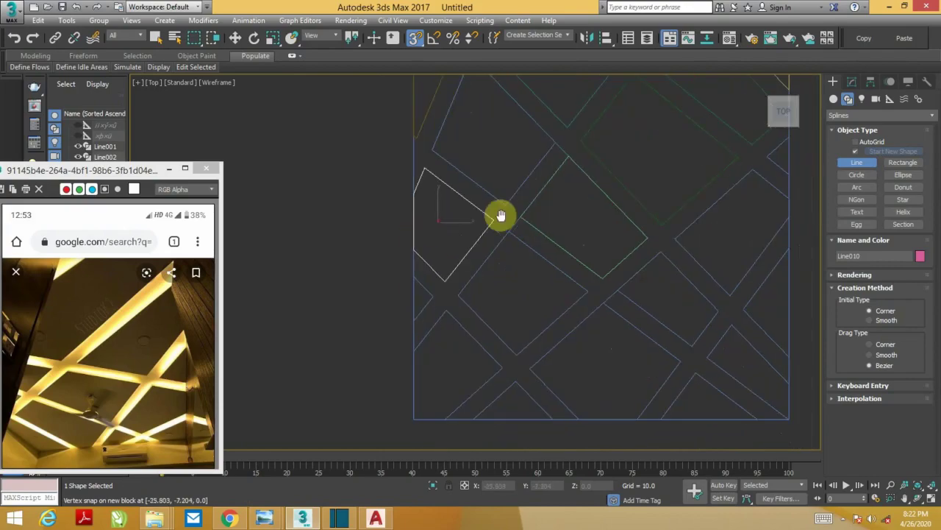
pyautogui.click(416, 276)
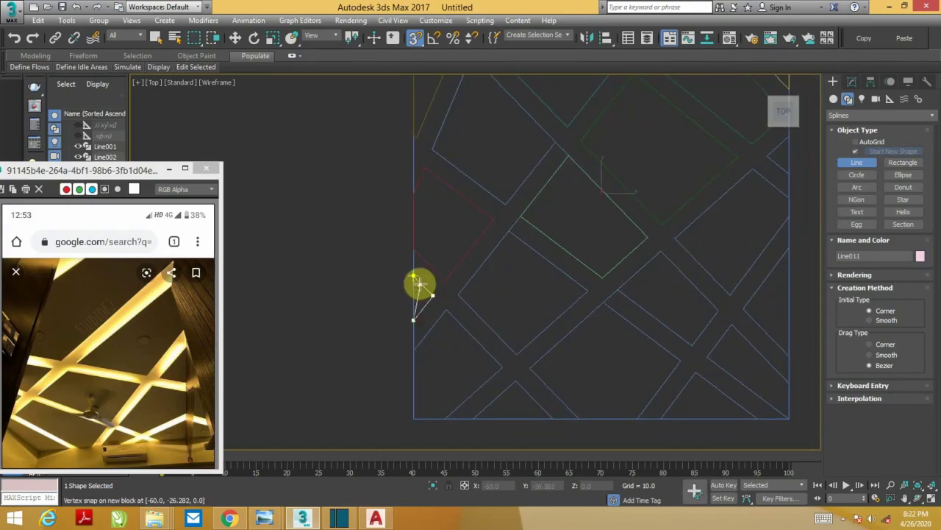
pyautogui.click(416, 277)
pyautogui.click(456, 296)
pyautogui.click(458, 295)
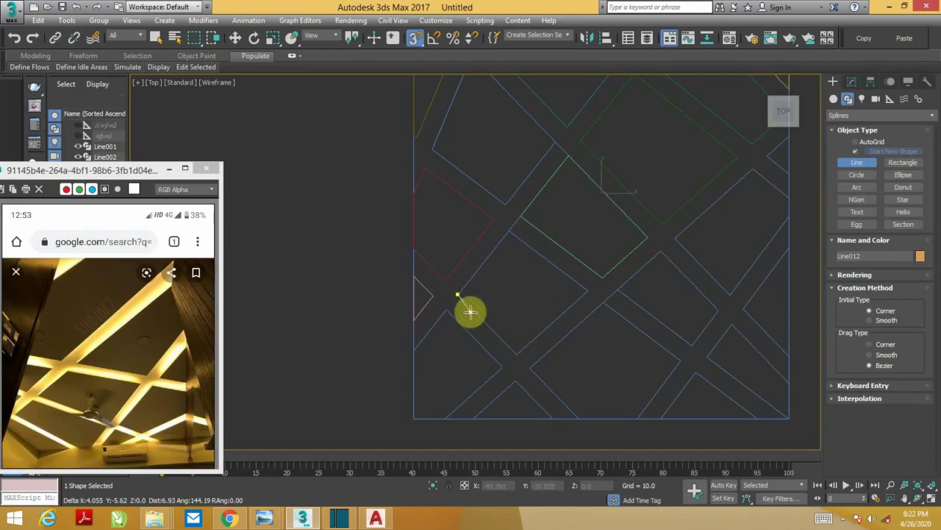
pyautogui.click(516, 354)
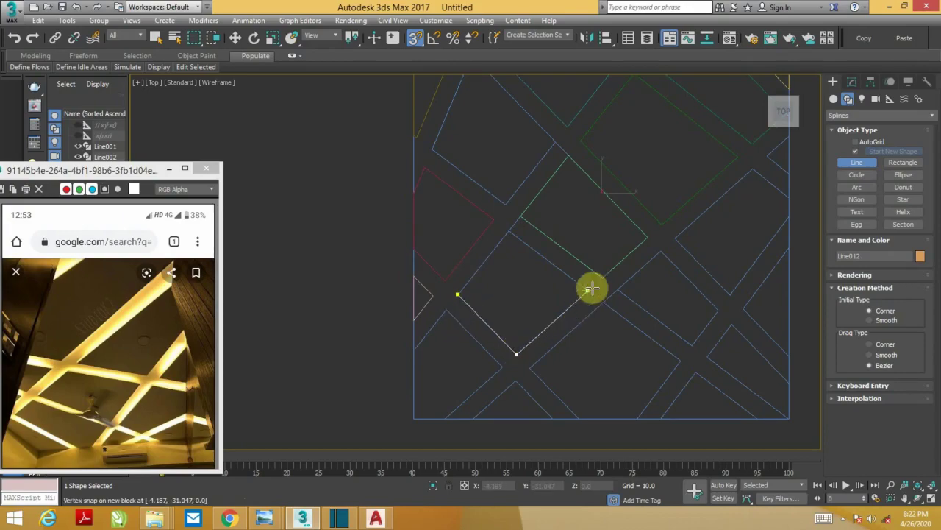
pyautogui.click(587, 290)
pyautogui.click(489, 254)
pyautogui.click(458, 295)
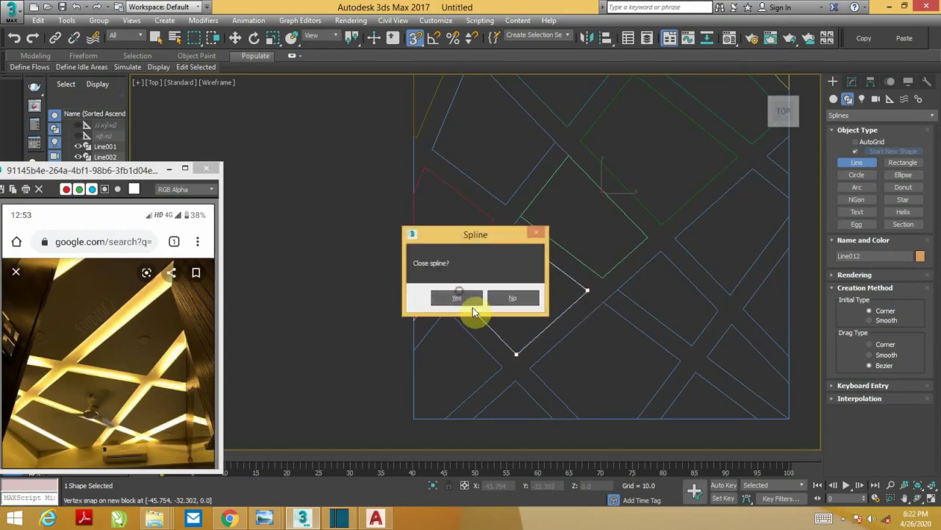
pyautogui.click(464, 302)
# Trace the bottom-left corner panel as a closed outline.
pyautogui.click(445, 309)
pyautogui.click(502, 367)
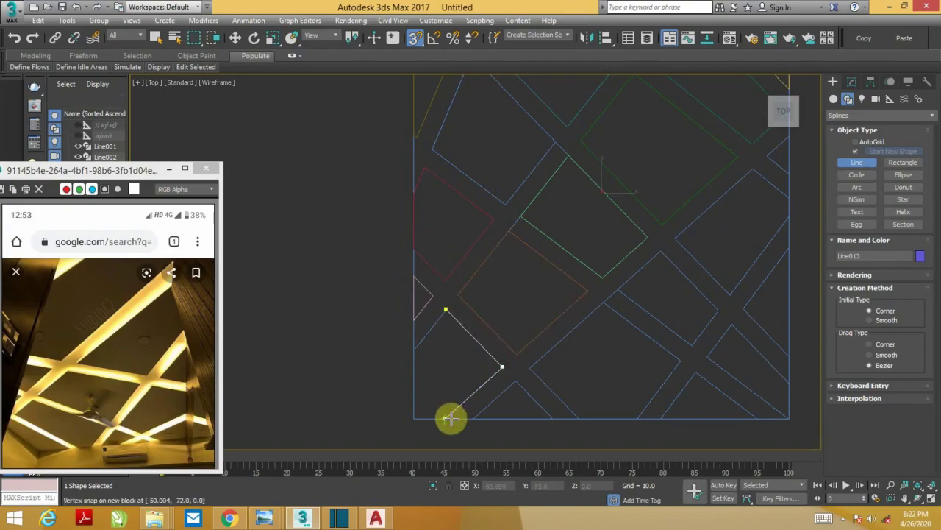
pyautogui.click(426, 419)
pyautogui.click(413, 417)
pyautogui.click(414, 351)
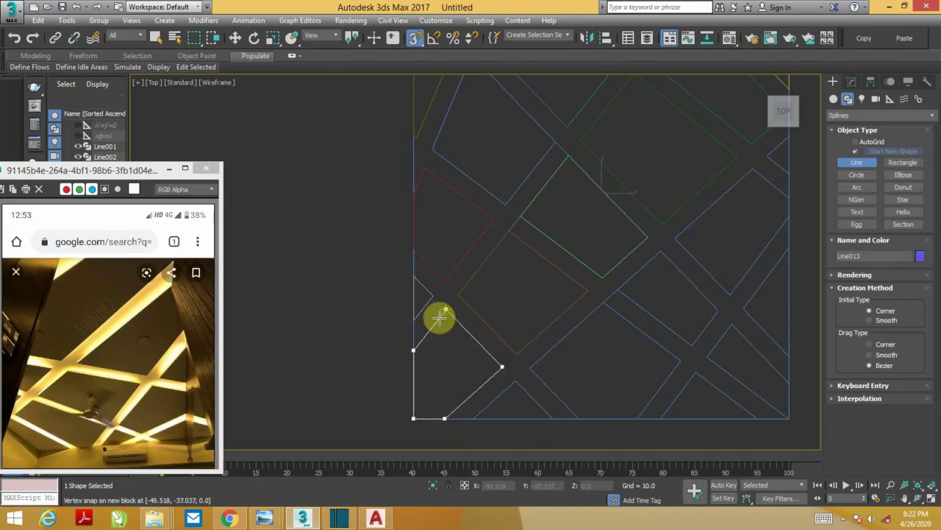
pyautogui.click(445, 309)
pyautogui.click(449, 296)
# Trace the small bottom-edge triangle as a closed spline.
pyautogui.moveTo(515, 311); pyautogui.dragTo(490, 284, button='middle')
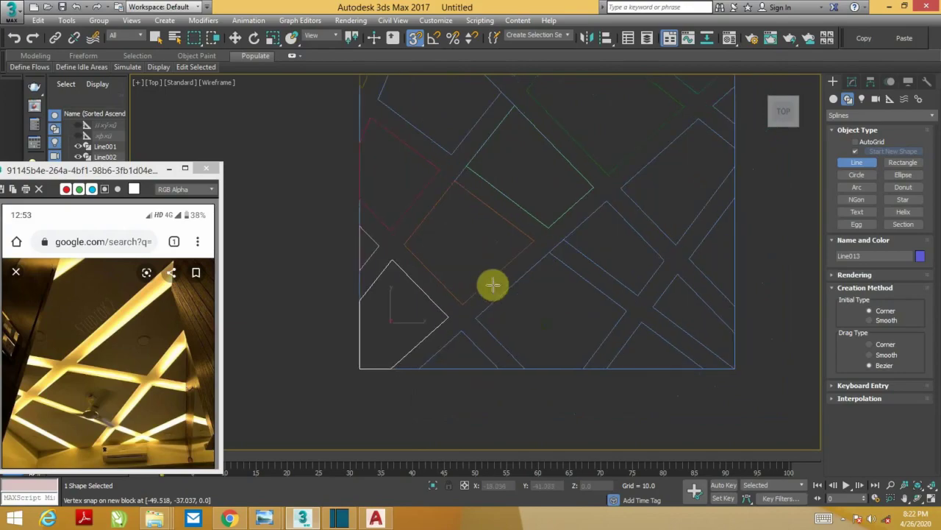
pyautogui.click(461, 334)
pyautogui.click(499, 367)
pyautogui.click(419, 368)
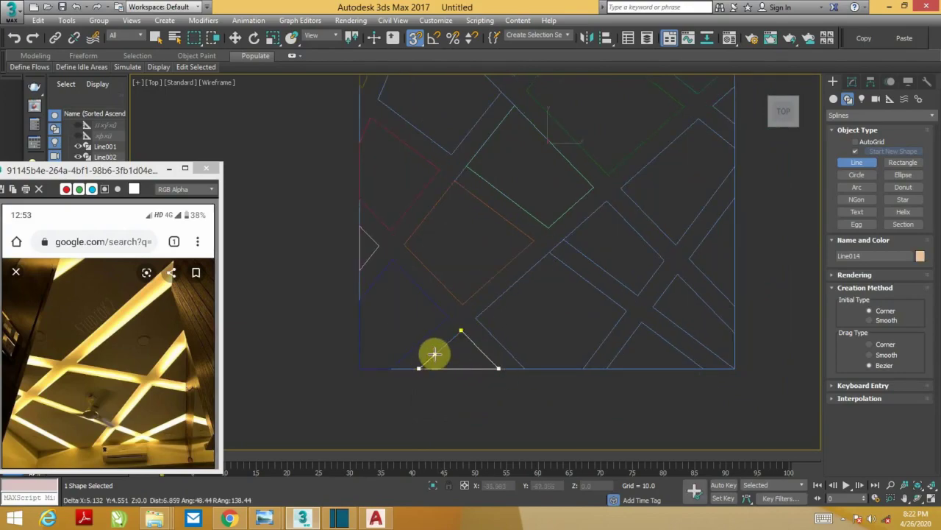
pyautogui.click(461, 334)
pyautogui.click(462, 302)
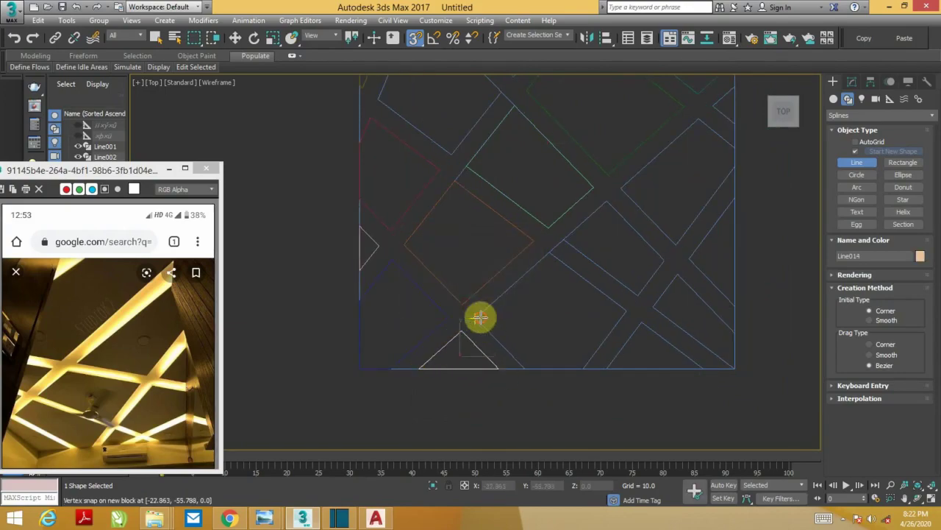
# Trace the next five-cornered panel along the bottom edge as a closed outline.
pyautogui.click(475, 317)
pyautogui.click(549, 252)
pyautogui.click(625, 310)
pyautogui.click(582, 368)
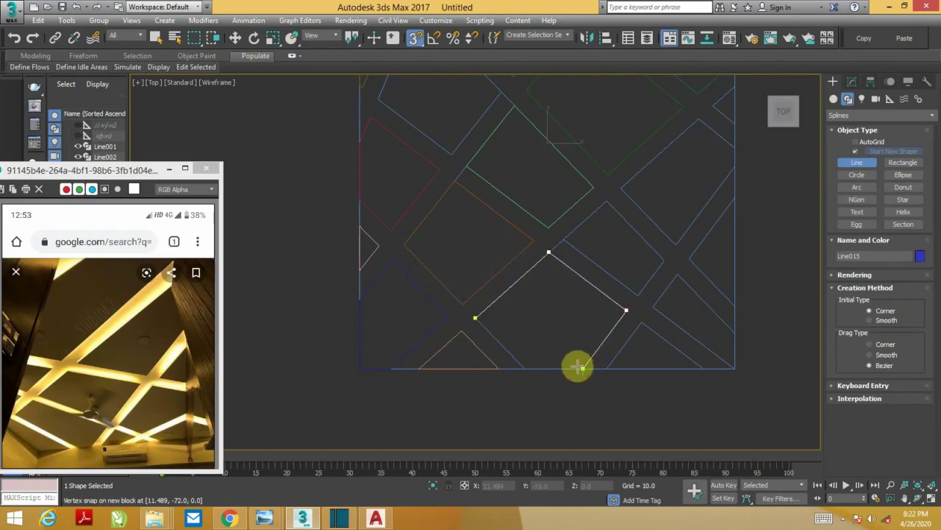
pyautogui.click(532, 366)
pyautogui.click(473, 316)
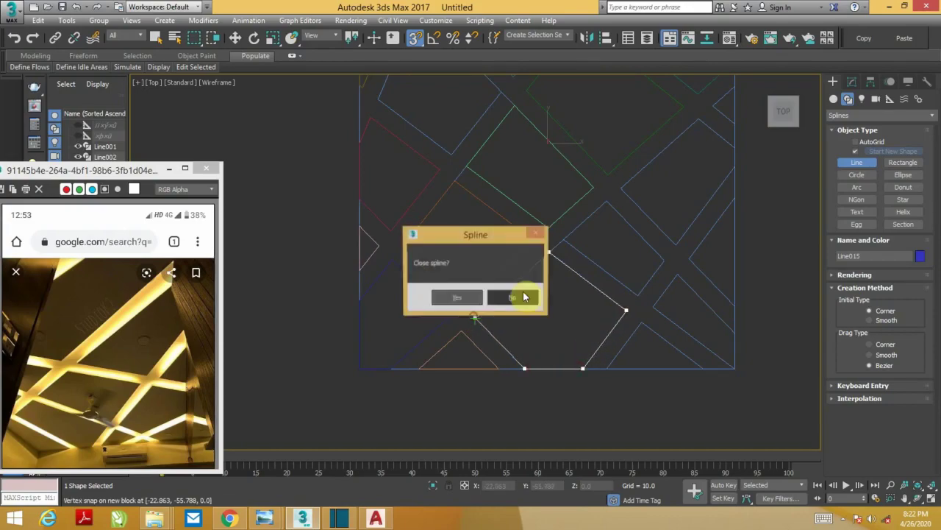
pyautogui.click(462, 302)
# Trace the adjacent diamond panel as a closed four-cornered outline.
pyautogui.click(563, 239)
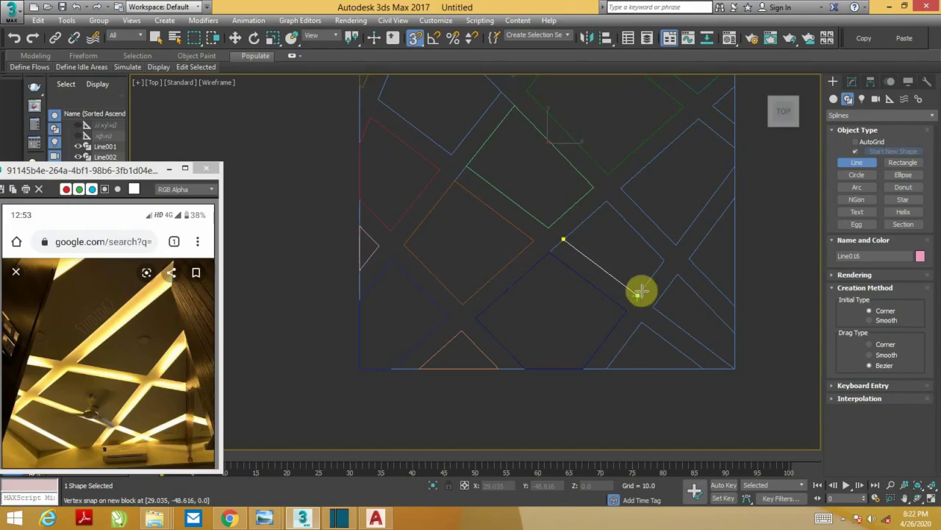
pyautogui.click(637, 294)
pyautogui.click(660, 256)
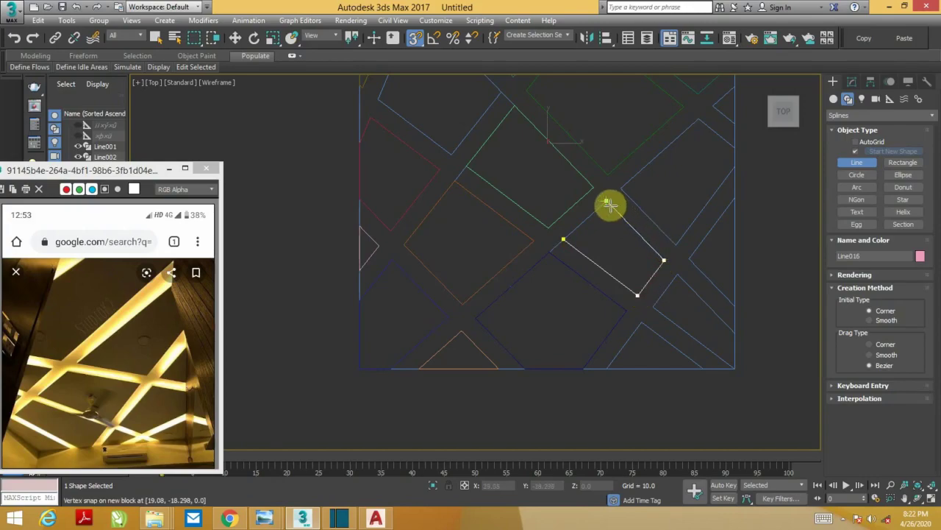
pyautogui.click(606, 201)
pyautogui.click(563, 238)
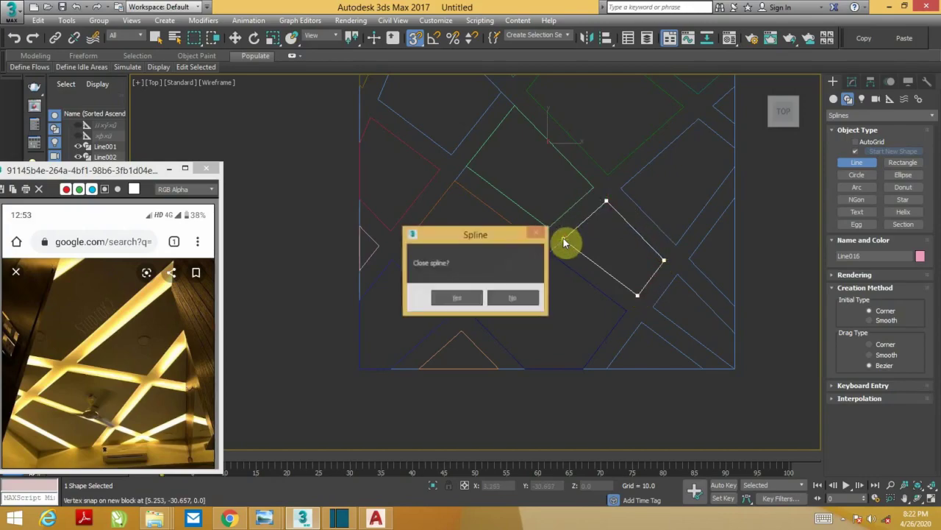
pyautogui.click(456, 298)
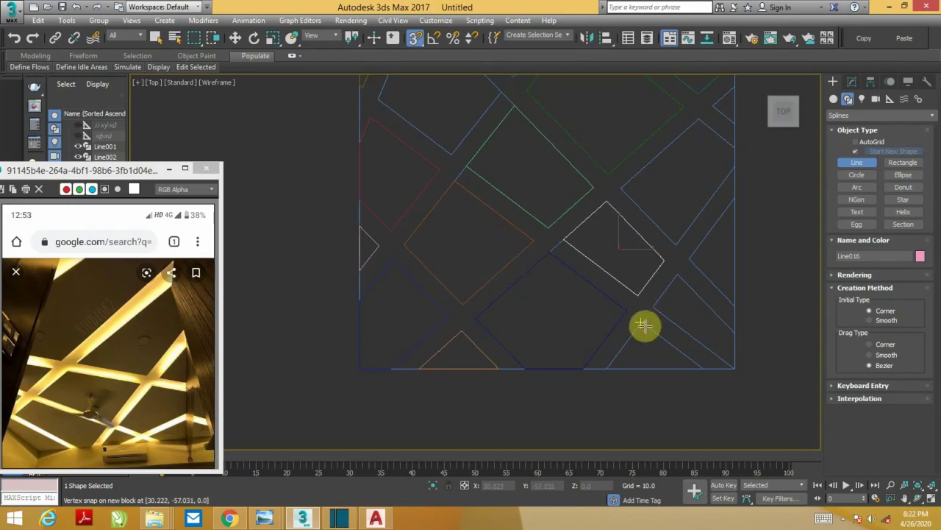
# Trace the bottom-right triangle and the bottom-right corner panel as closed outlines.
pyautogui.click(642, 323)
pyautogui.click(702, 367)
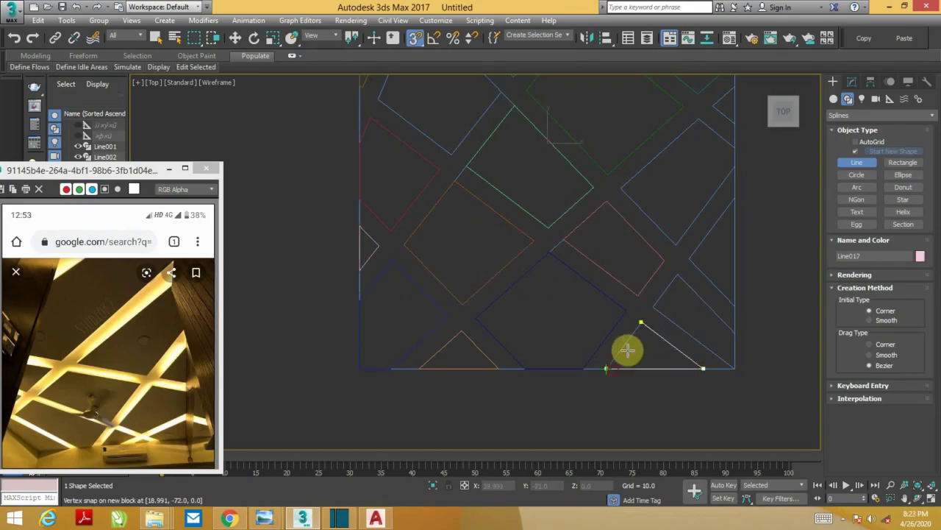
pyautogui.click(608, 367)
pyautogui.click(640, 323)
pyautogui.click(469, 297)
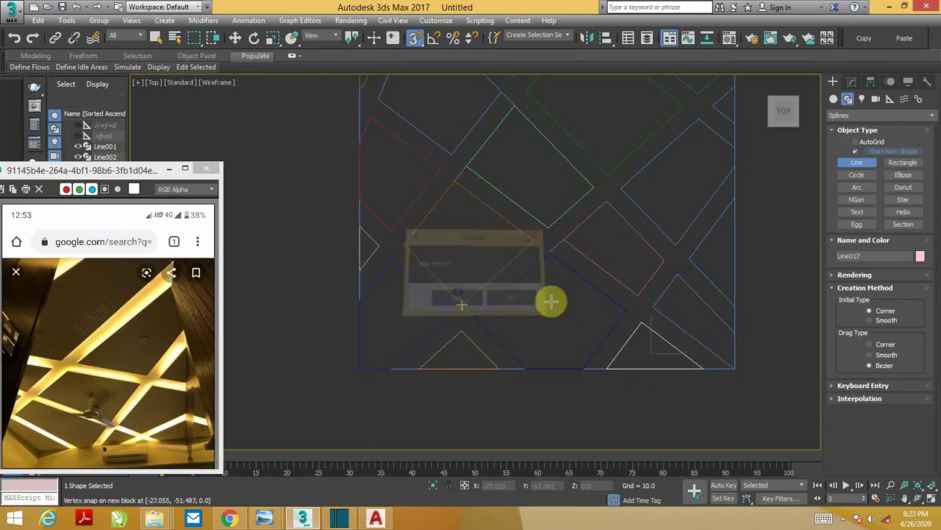
pyautogui.click(653, 306)
pyautogui.click(677, 274)
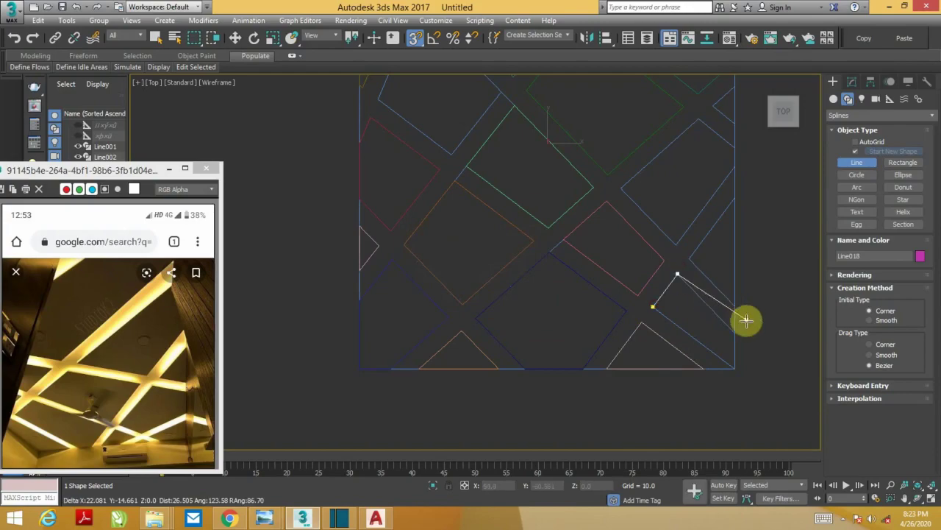
pyautogui.click(734, 368)
pyautogui.click(653, 306)
pyautogui.click(457, 297)
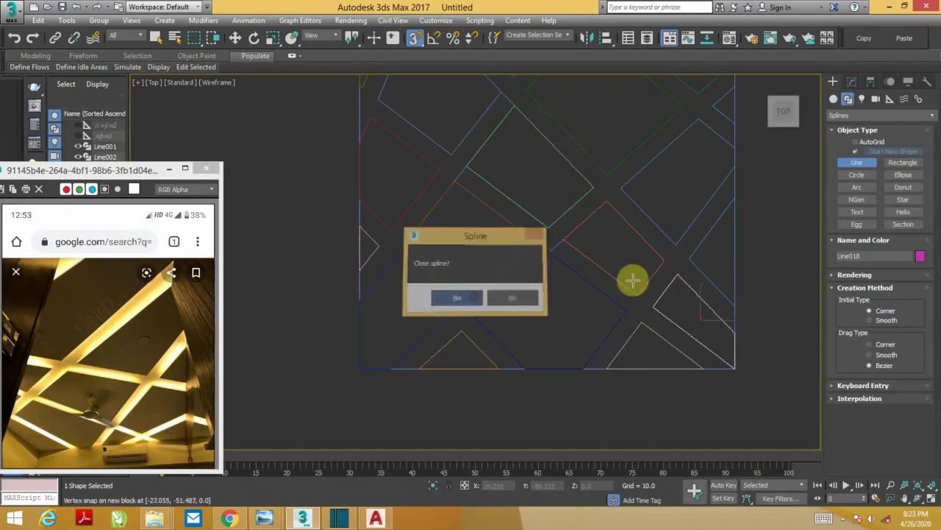
# Trace the right-edge triangle and the next right-edge panel as closed outlines.
pyautogui.click(688, 258)
pyautogui.click(735, 198)
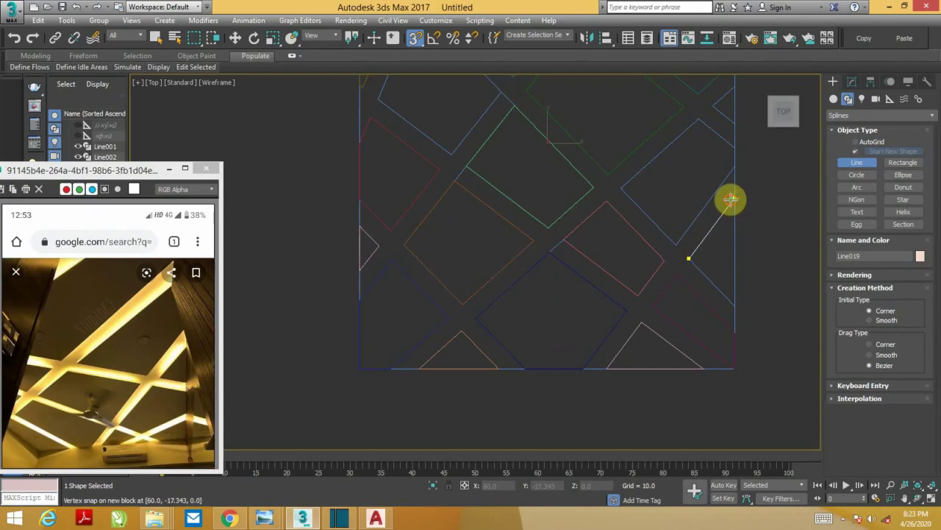
pyautogui.click(734, 306)
pyautogui.click(688, 258)
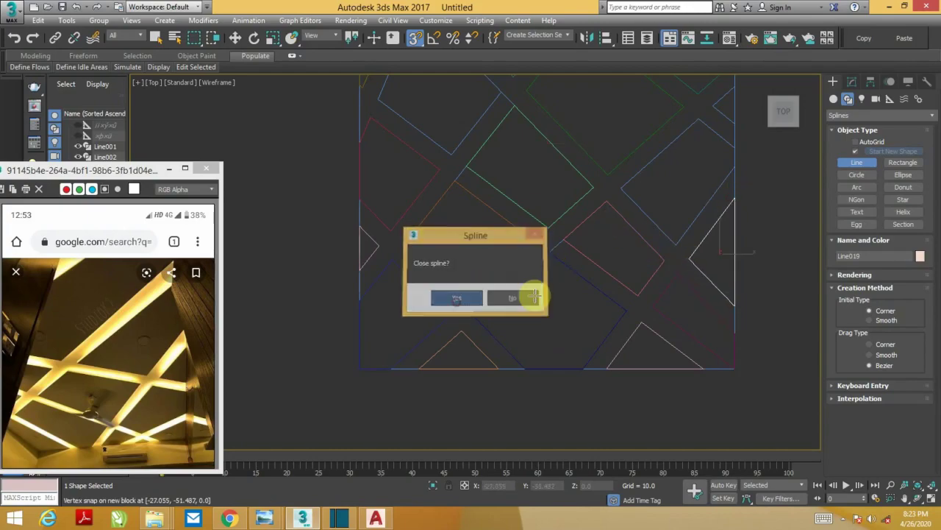
pyautogui.moveTo(626, 194); pyautogui.dragTo(567, 309, button='middle')
pyautogui.click(562, 303)
pyautogui.click(640, 236)
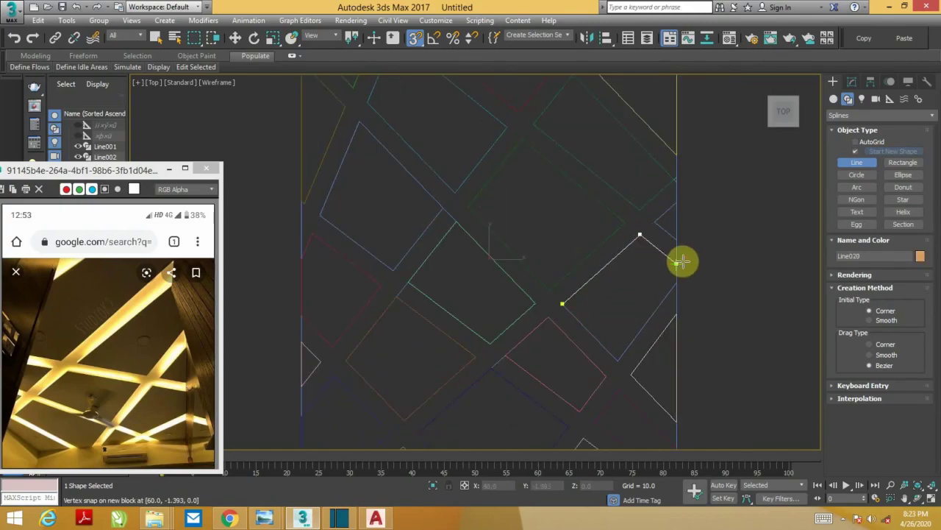
pyautogui.click(676, 262)
pyautogui.click(676, 281)
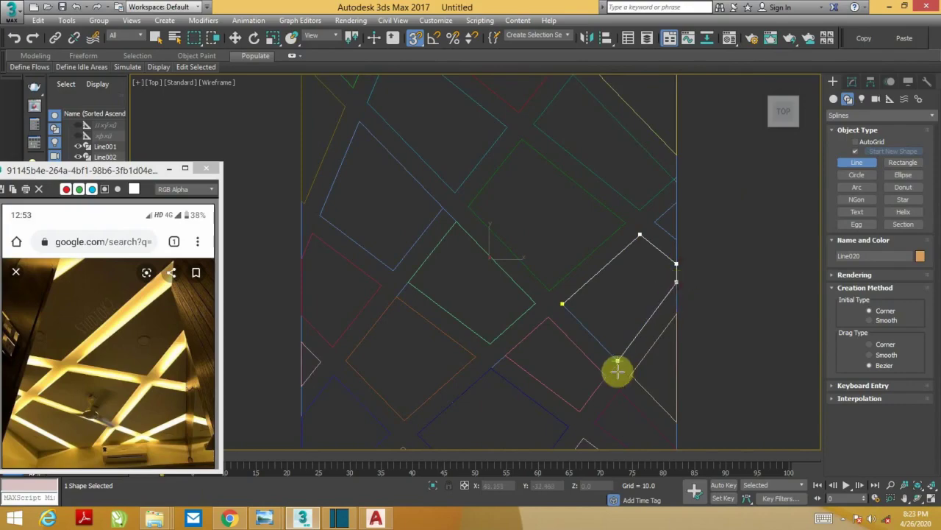
pyautogui.click(562, 303)
pyautogui.click(481, 297)
# Close the small right-edge notch outline, then zoom out to frame the whole pattern.
pyautogui.click(654, 221)
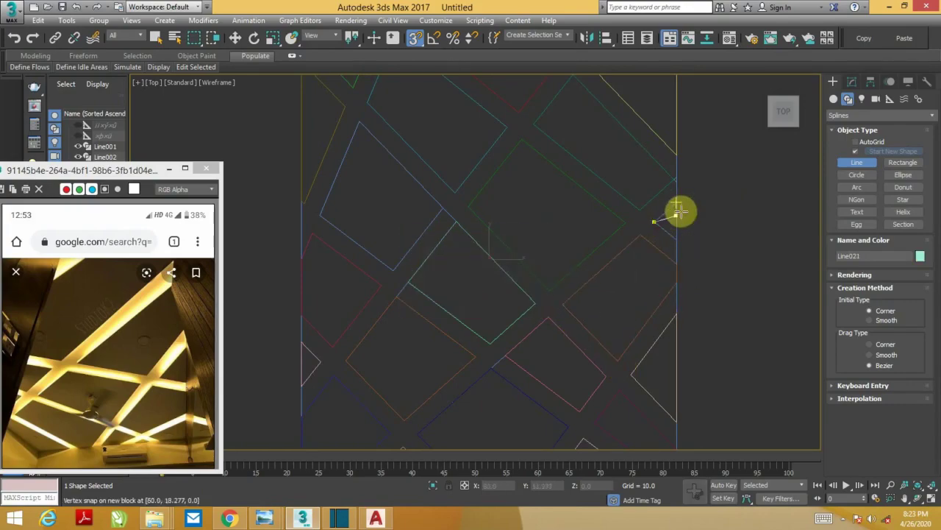
pyautogui.click(655, 222)
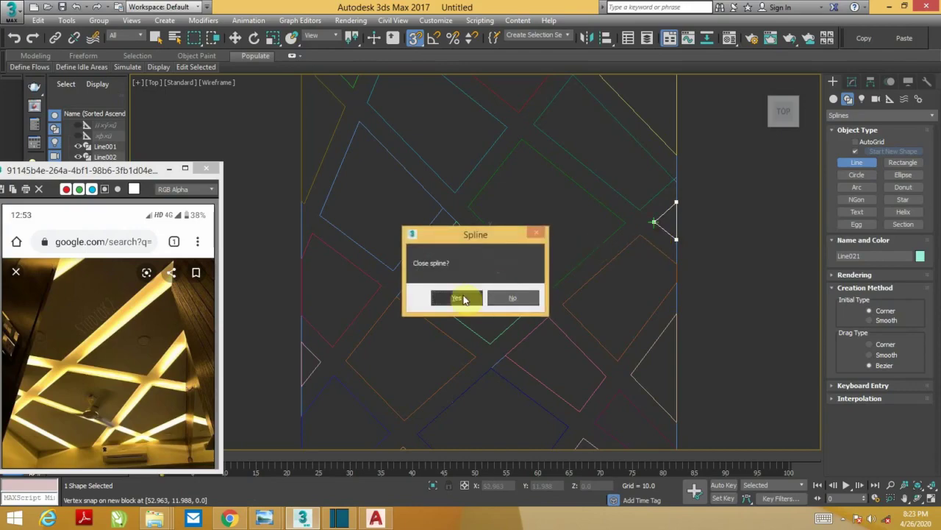
pyautogui.click(466, 296)
pyautogui.scroll(-3, 553, 379)
pyautogui.moveTo(563, 372); pyautogui.dragTo(621, 251, button='middle')
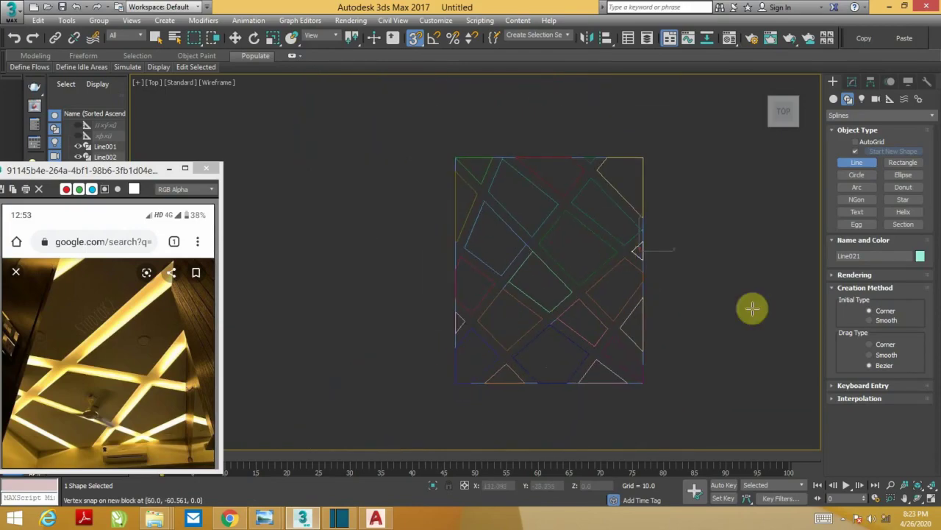
# Draw a 144 × 120 rectangle around the whole pattern and close the reference photo window.
pyautogui.rightClick(723, 311)
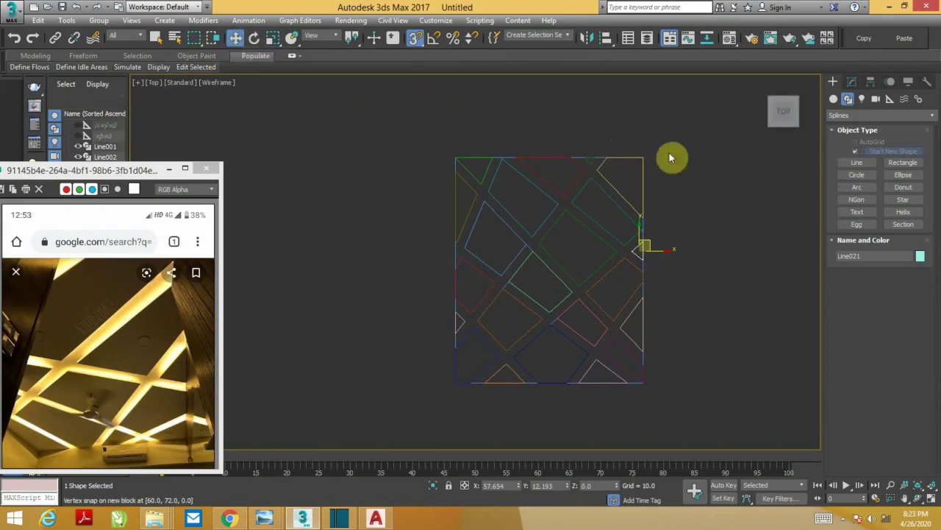
pyautogui.click(896, 164)
pyautogui.moveTo(455, 156); pyautogui.dragTo(643, 382)
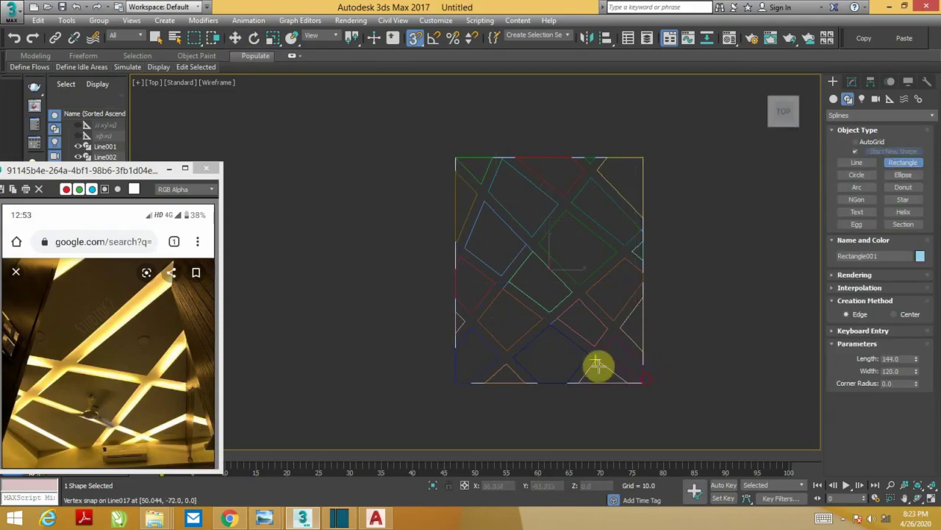
pyautogui.click(236, 39)
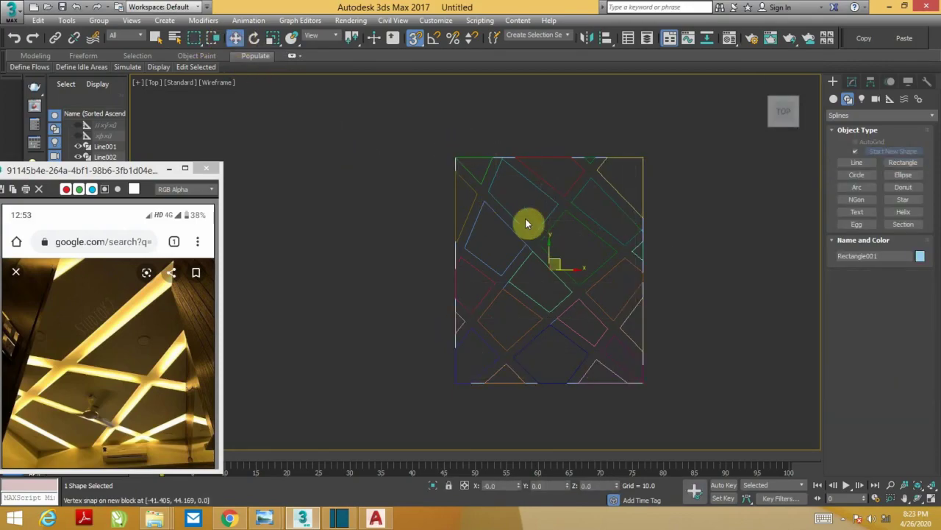
pyautogui.click(168, 169)
# Give the green Line008 panel an Extrude modifier with an amount of 3.0.
pyautogui.hotkey('alt', 'w')
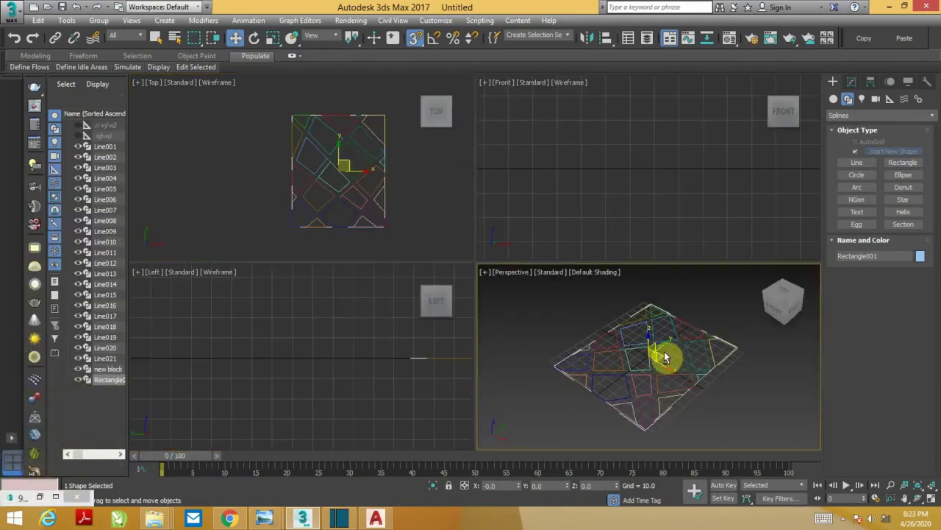
pyautogui.hotkey('alt', 'w')
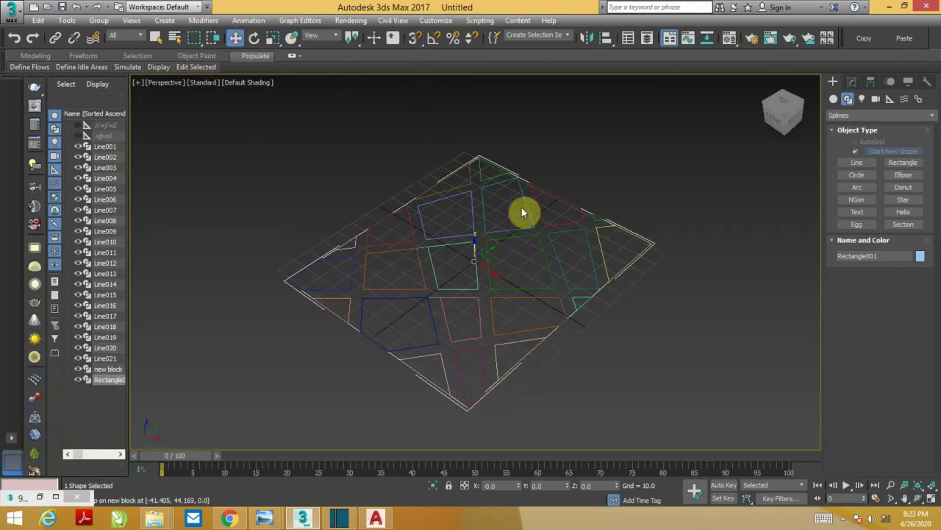
pyautogui.click(545, 266)
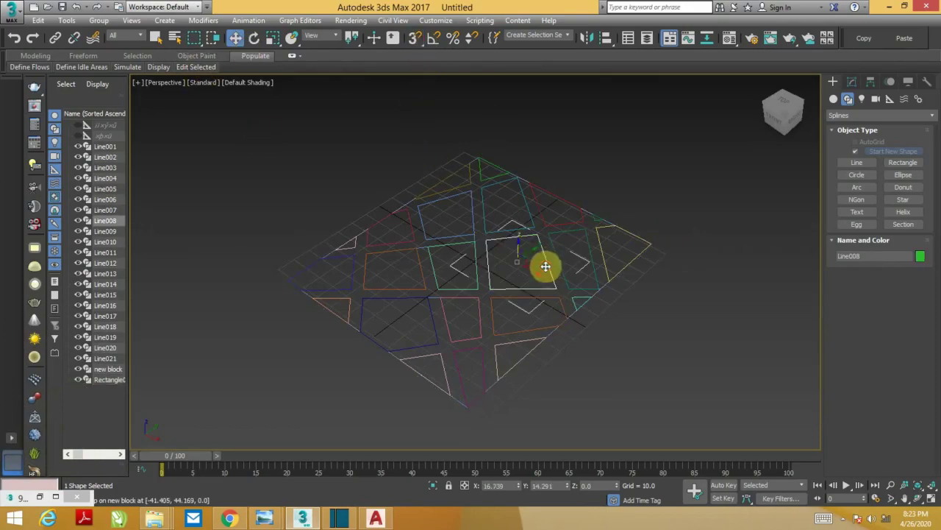
pyautogui.click(854, 83)
pyautogui.click(855, 116)
pyautogui.scroll(-10, 883, 161)
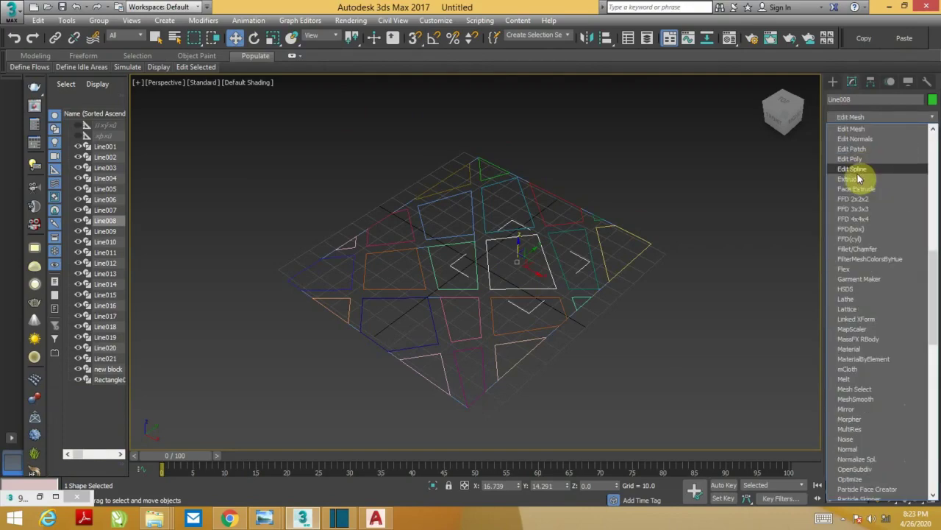
pyautogui.click(918, 184)
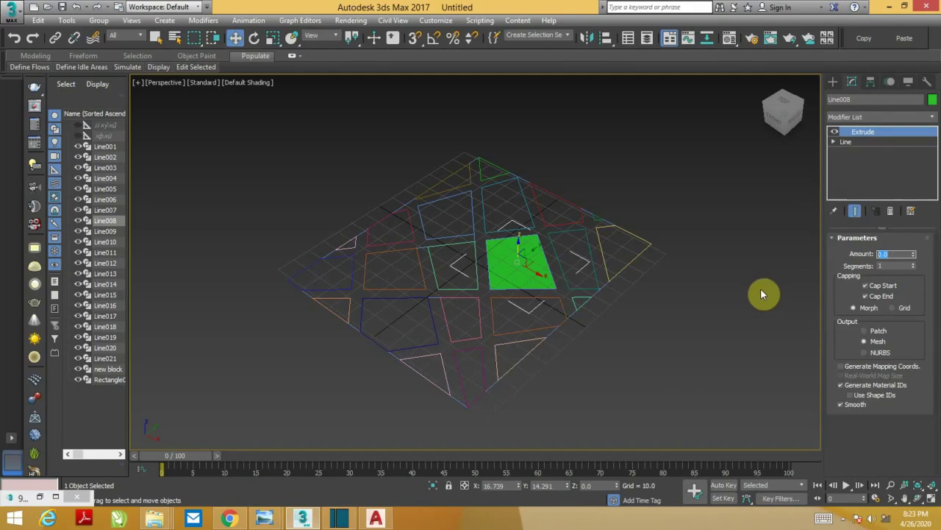
pyautogui.write('6')
pyautogui.press('Return')
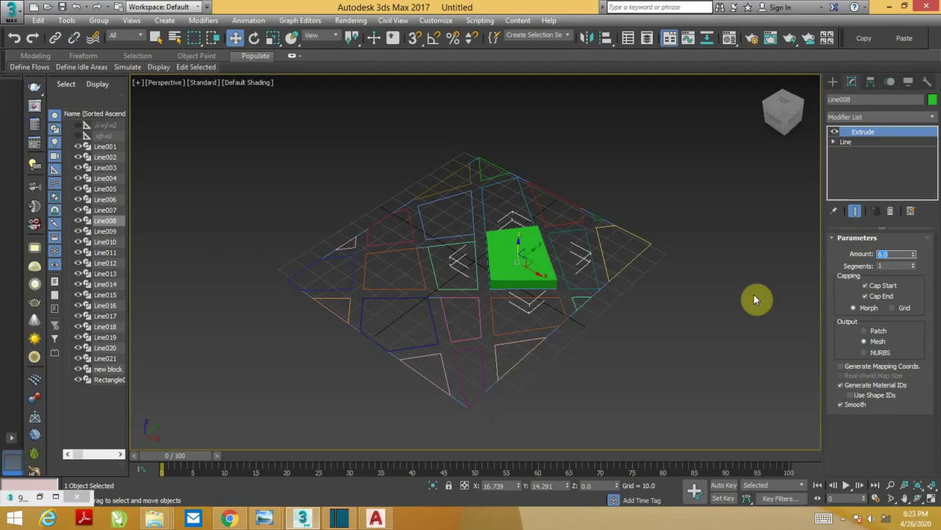
pyautogui.write('3')
pyautogui.press('Return')
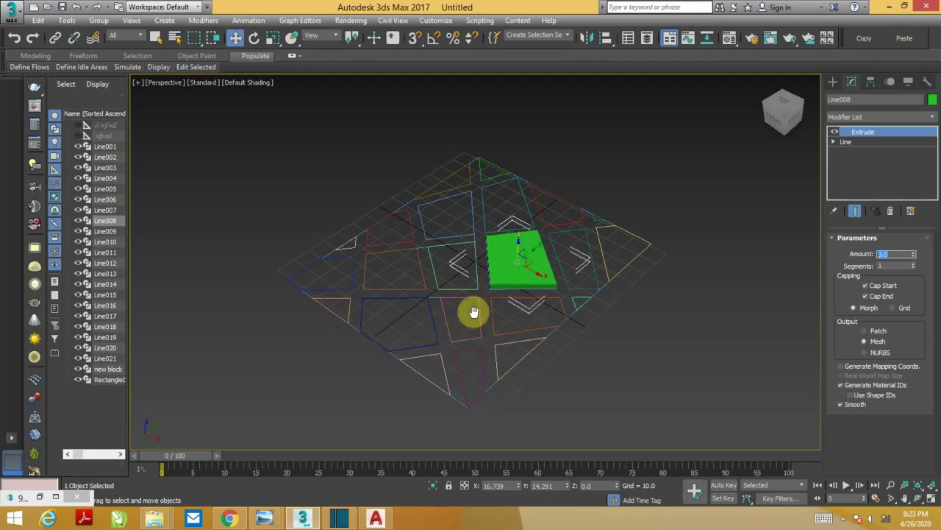
# Add an Extrude modifier to Line020, making it a 3-unit orange slab.
pyautogui.scroll(4, 473, 312)
pyautogui.click(498, 318)
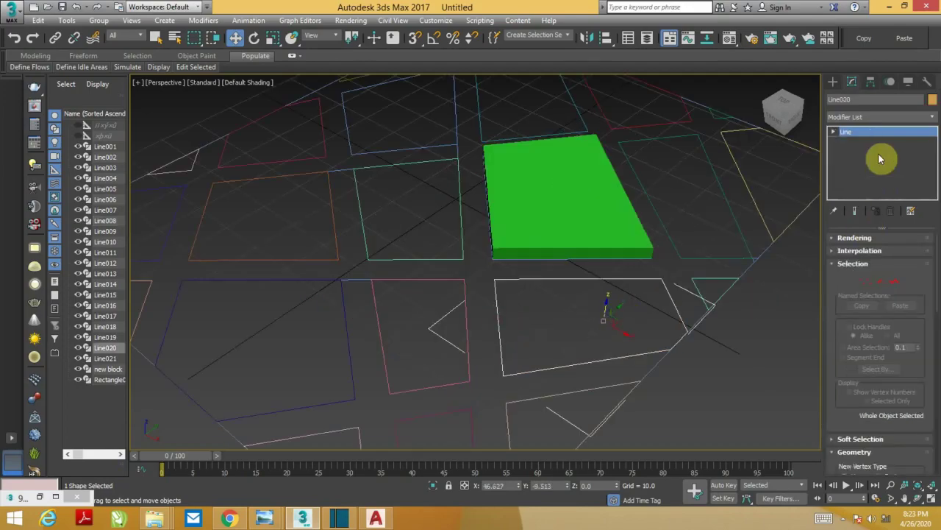
pyautogui.click(859, 115)
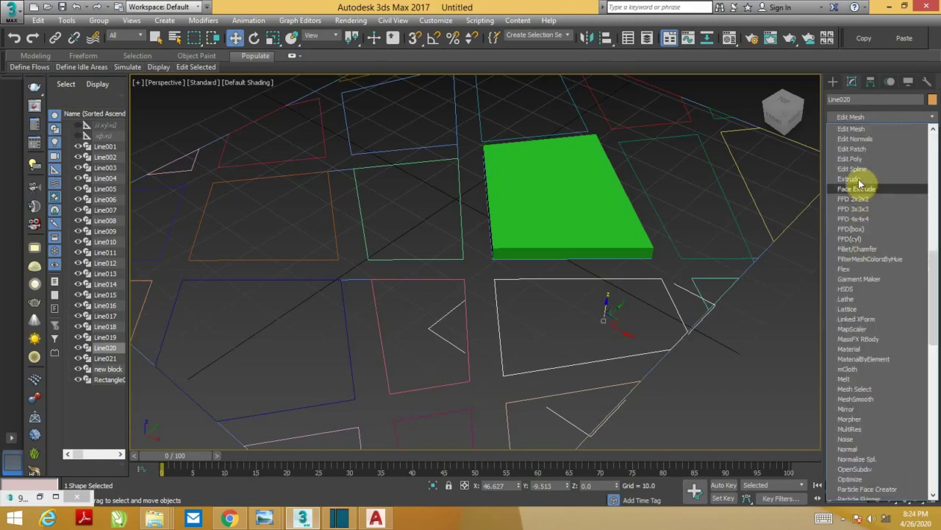
pyautogui.click(849, 179)
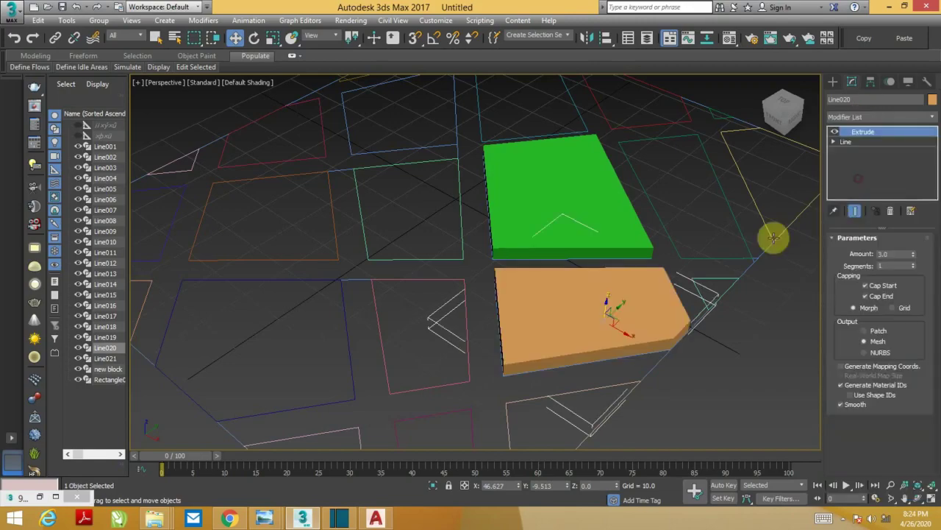
pyautogui.click(456, 281)
pyautogui.scroll(-4, 441, 294)
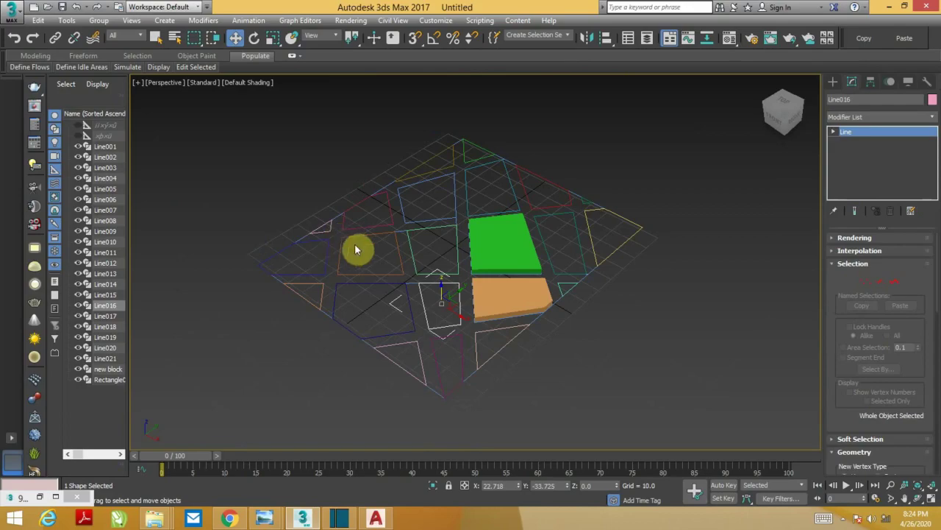
# Hide the new block shape with Hide Selection and switch to the four-viewport layout.
pyautogui.keyDown('ctrl'); pyautogui.click(438, 313); pyautogui.keyUp('ctrl')
pyautogui.scroll(5, 437, 312)
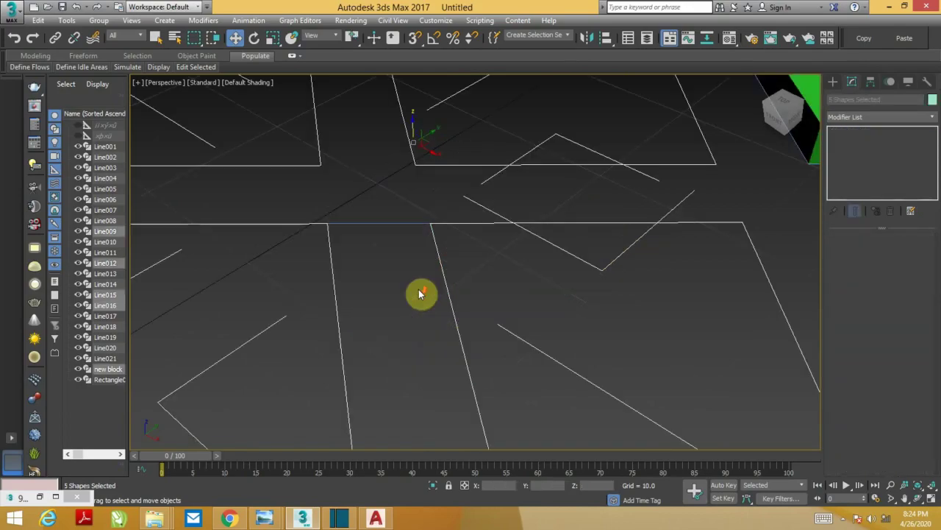
pyautogui.click(387, 223)
pyautogui.rightClick(387, 223)
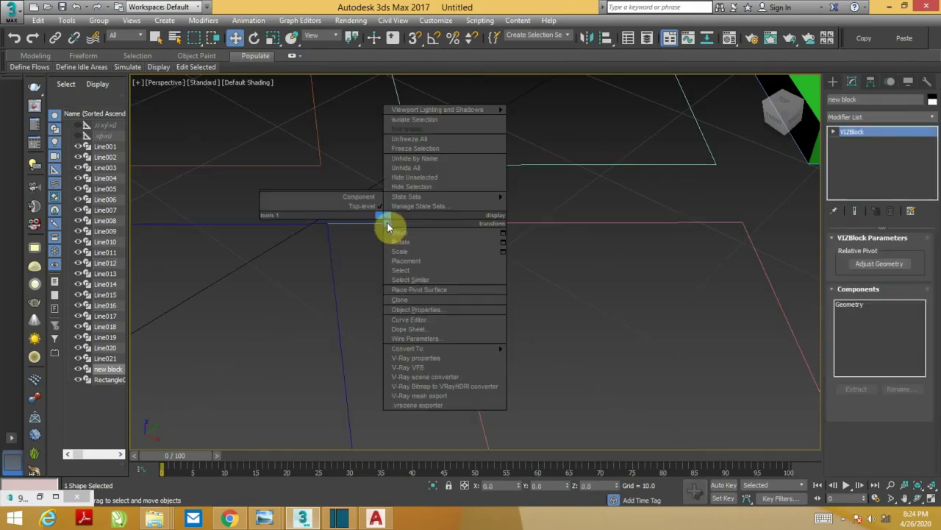
pyautogui.moveTo(406, 197)
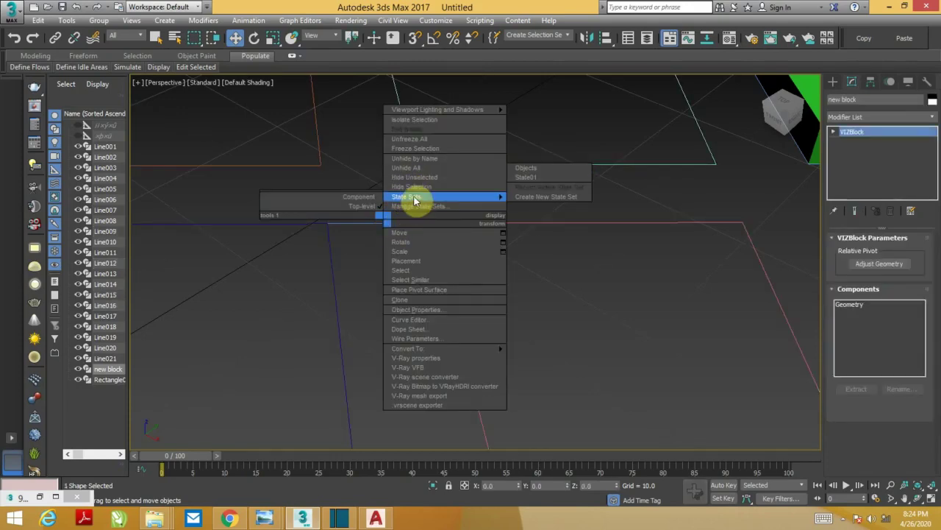
pyautogui.click(414, 187)
pyautogui.scroll(-5, 412, 250)
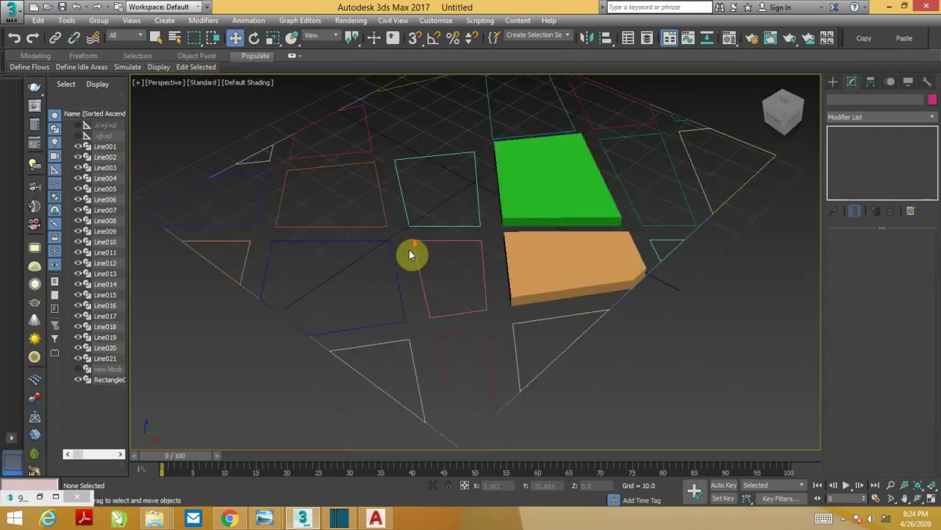
pyautogui.scroll(-3, 383, 239)
pyautogui.hotkey('alt', 'w')
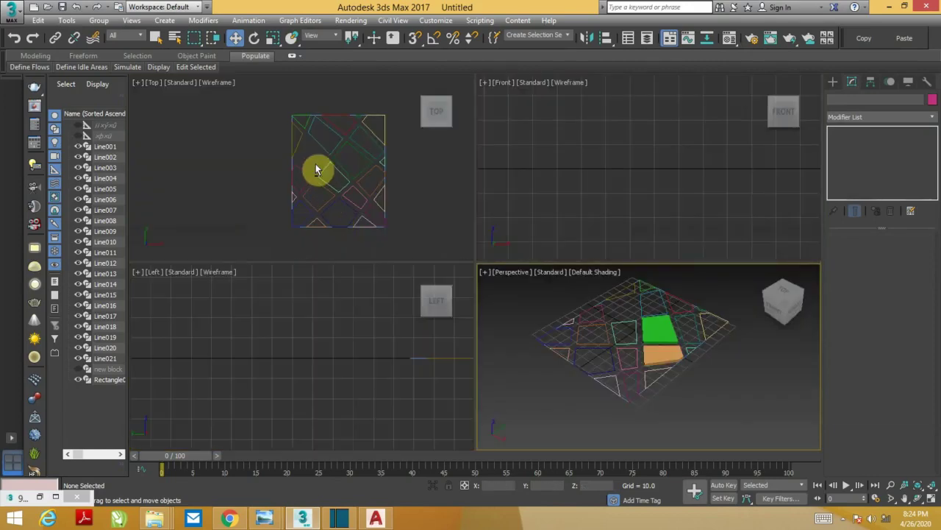
# Clear the selection in the Top view and unhide the new block shape.
pyautogui.moveTo(308, 151)
pyautogui.mouseDown()
pyautogui.moveTo(333, 179)
pyautogui.moveTo(330, 170)
pyautogui.mouseUp()
pyautogui.click(322, 162)
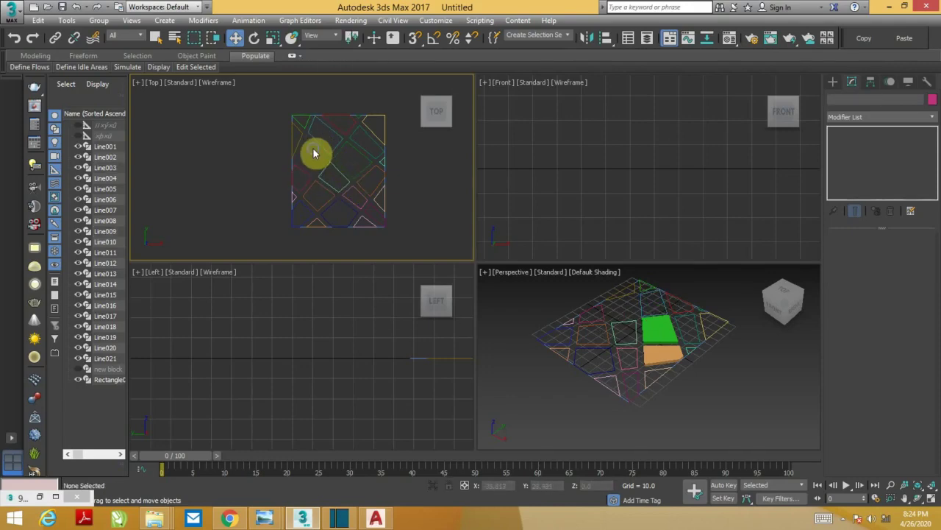
pyautogui.rightClick(313, 153)
pyautogui.click(339, 95)
pyautogui.scroll(3, 312, 151)
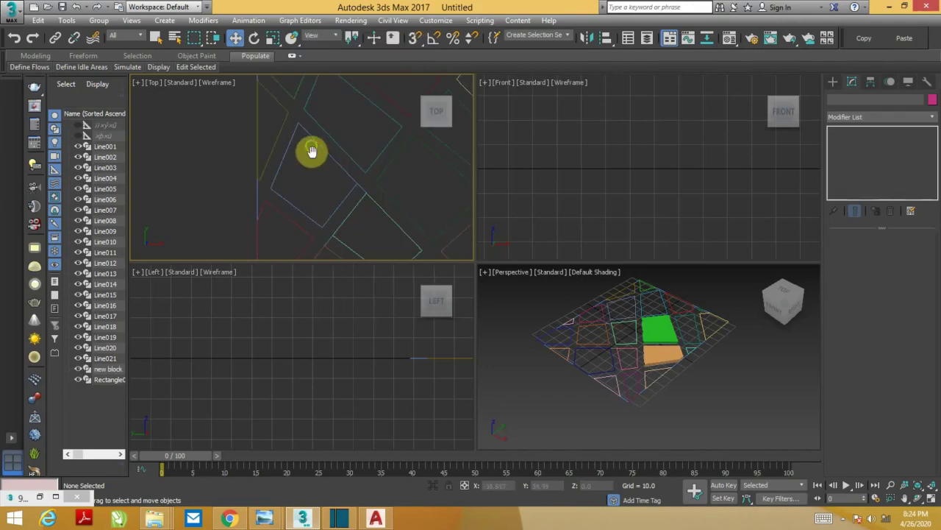
# Draw the closed four-cornered Line022 outline in the Top view.
pyautogui.click(833, 82)
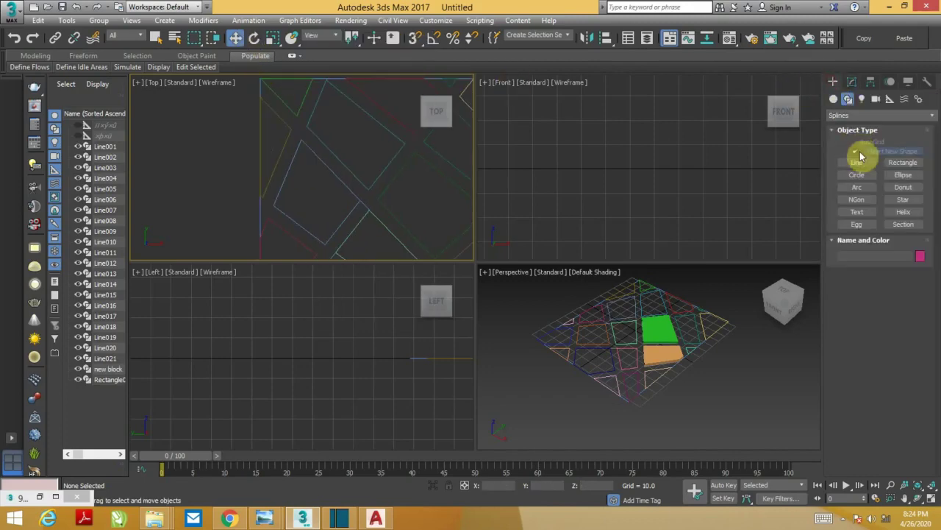
pyautogui.click(859, 160)
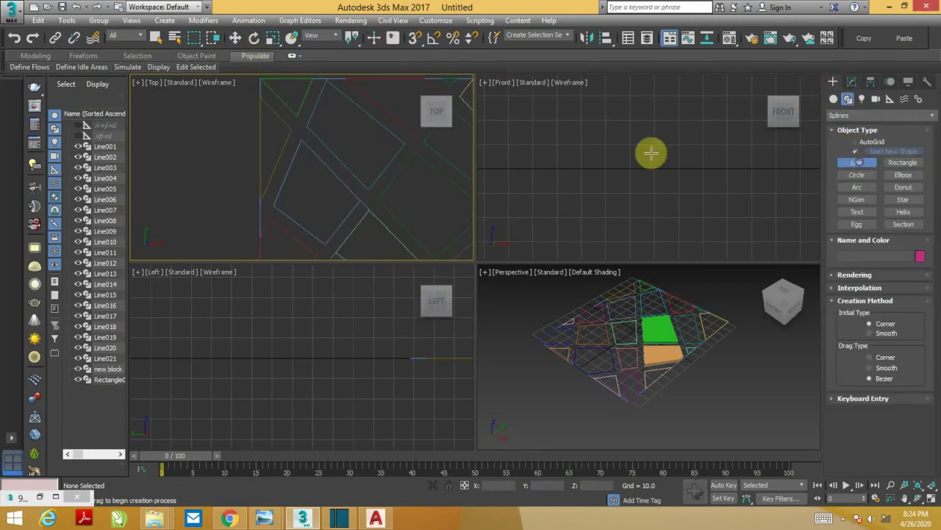
pyautogui.click(300, 139)
pyautogui.click(359, 199)
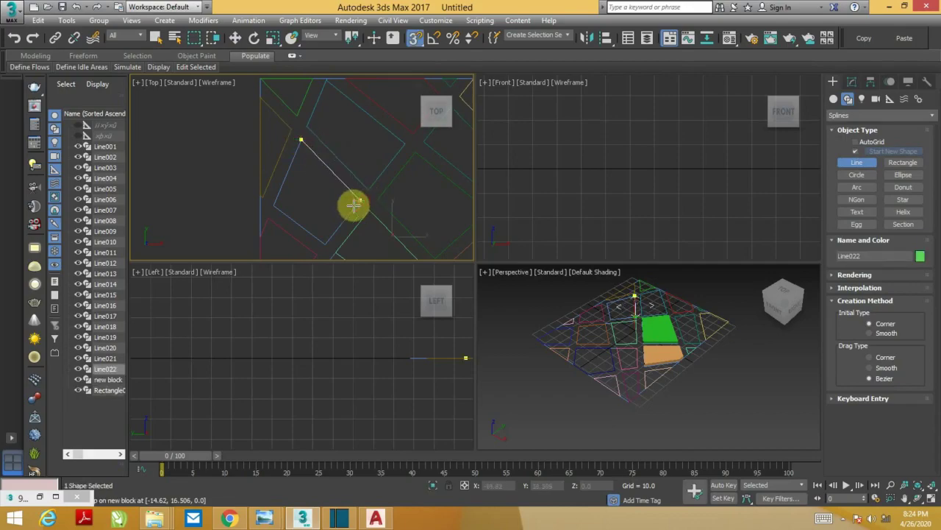
pyautogui.click(324, 243)
pyautogui.click(273, 206)
pyautogui.click(301, 141)
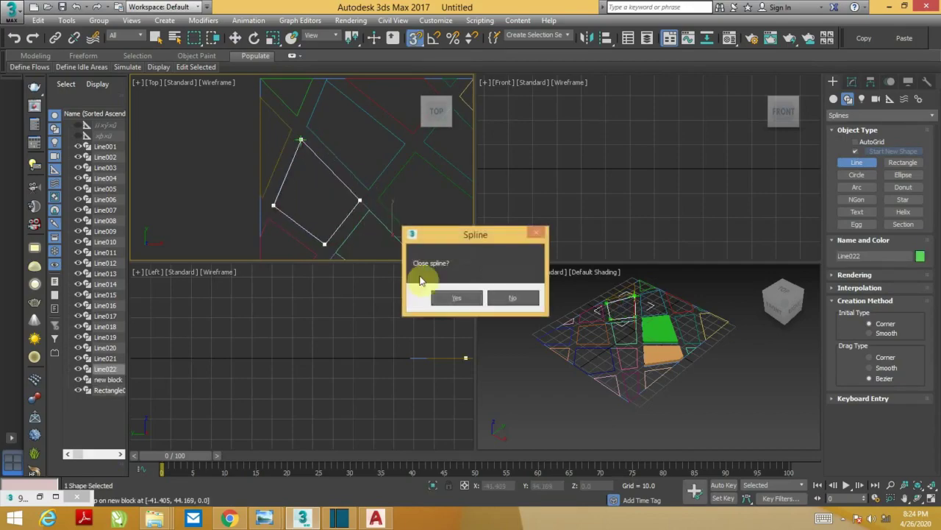
pyautogui.click(434, 296)
pyautogui.press('w')
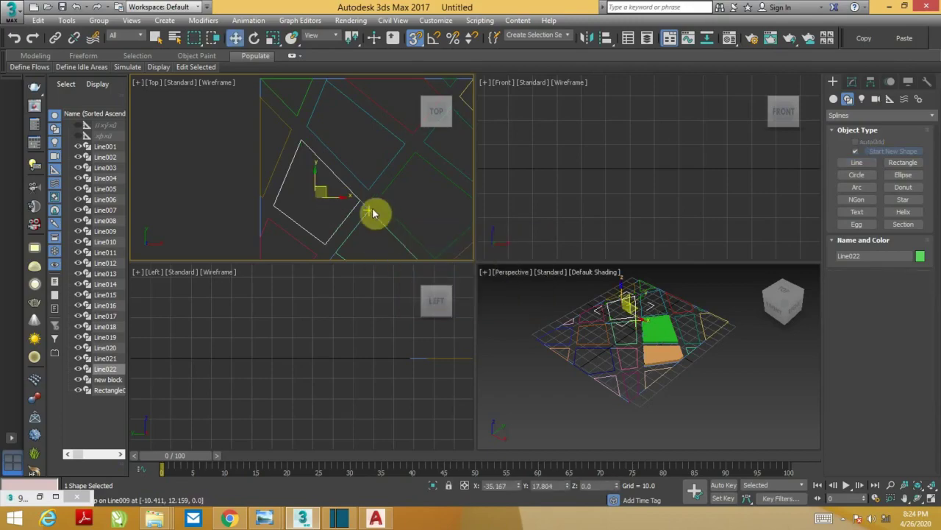
# Select the new block shape and hide it again.
pyautogui.scroll(5, 364, 206)
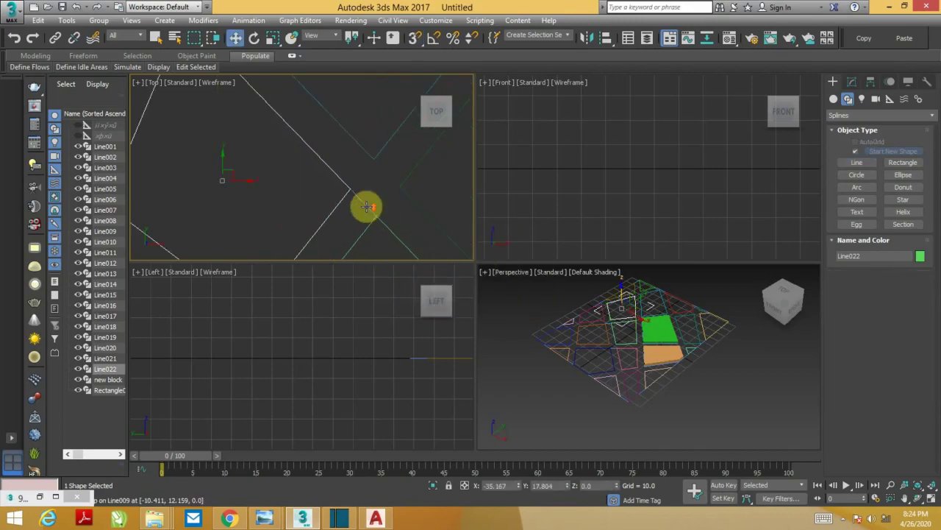
pyautogui.click(363, 206)
pyautogui.rightClick(364, 203)
pyautogui.click(393, 171)
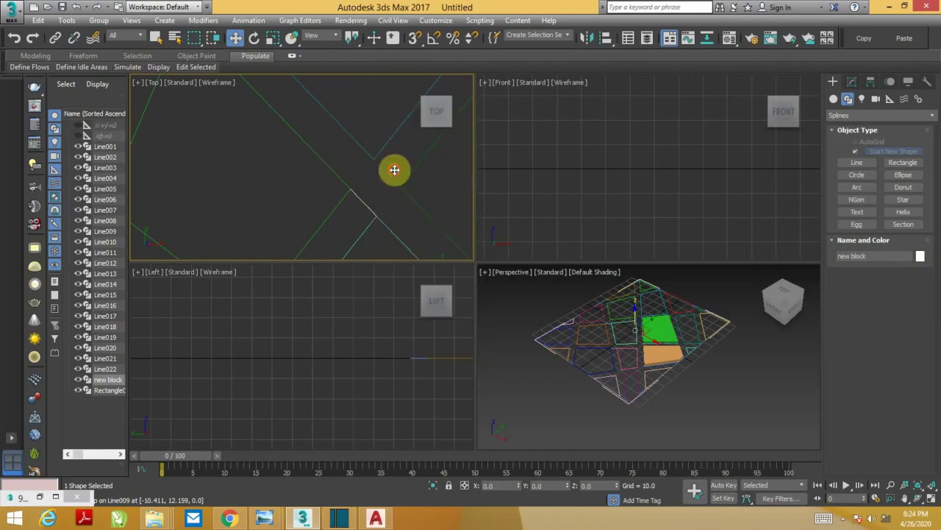
pyautogui.scroll(-2, 297, 204)
pyautogui.scroll(-2, 305, 191)
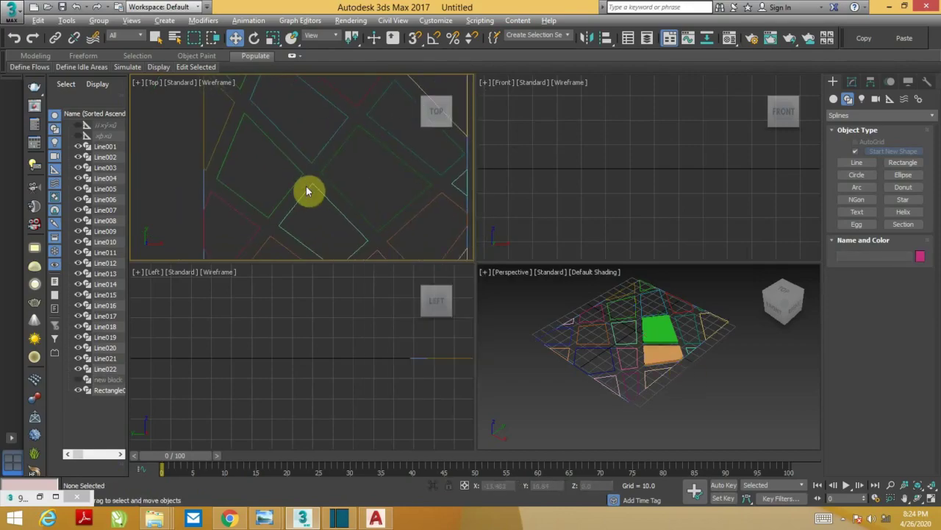
# Box-select the six panel outlines in the Top view and add an Edit Poly modifier.
pyautogui.scroll(-4, 317, 198)
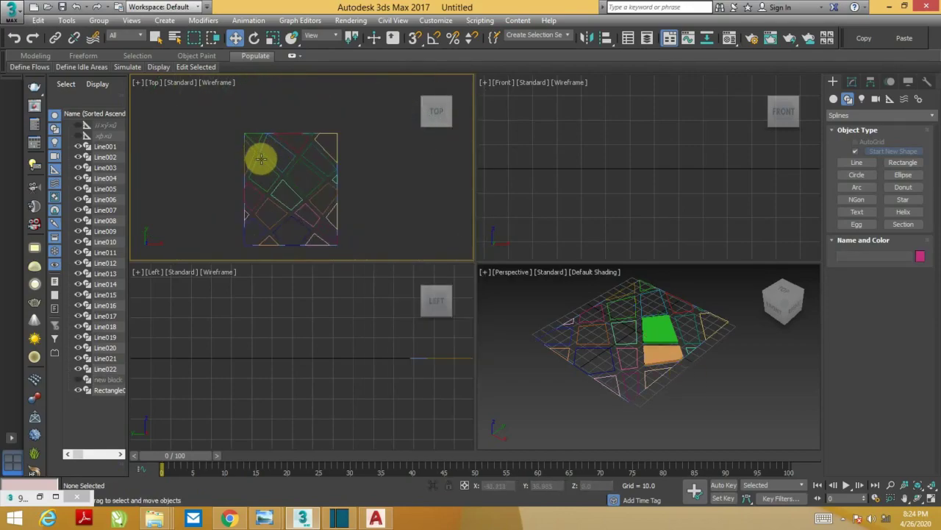
pyautogui.scroll(5, 260, 158)
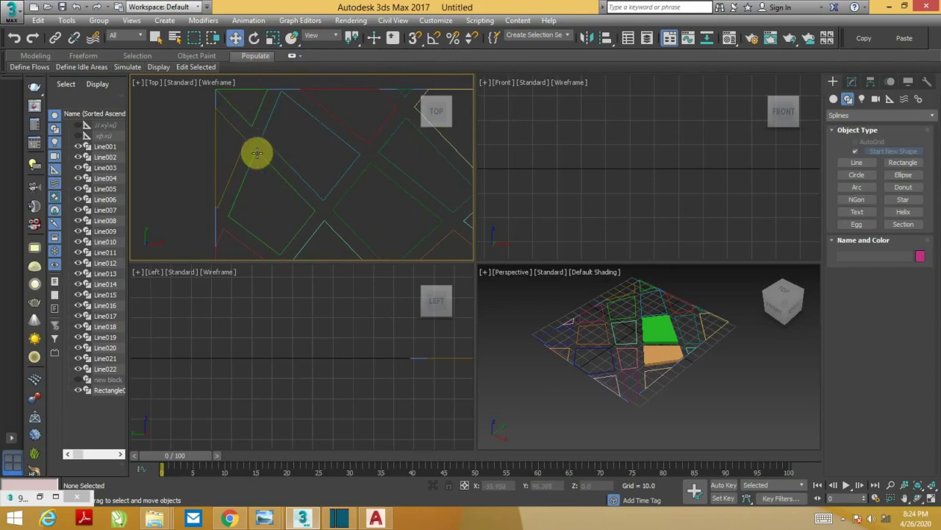
pyautogui.moveTo(254, 144); pyautogui.dragTo(392, 239)
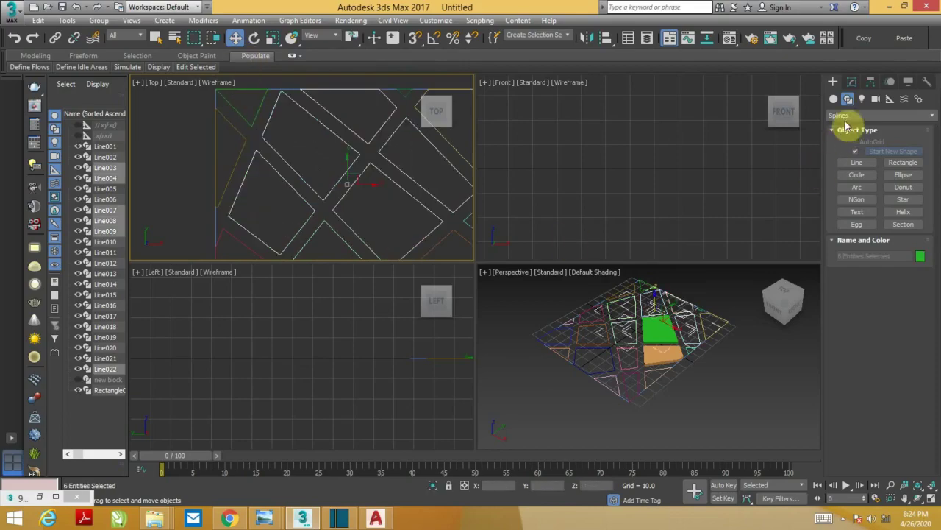
pyautogui.click(853, 87)
pyautogui.click(853, 116)
pyautogui.write('esh')
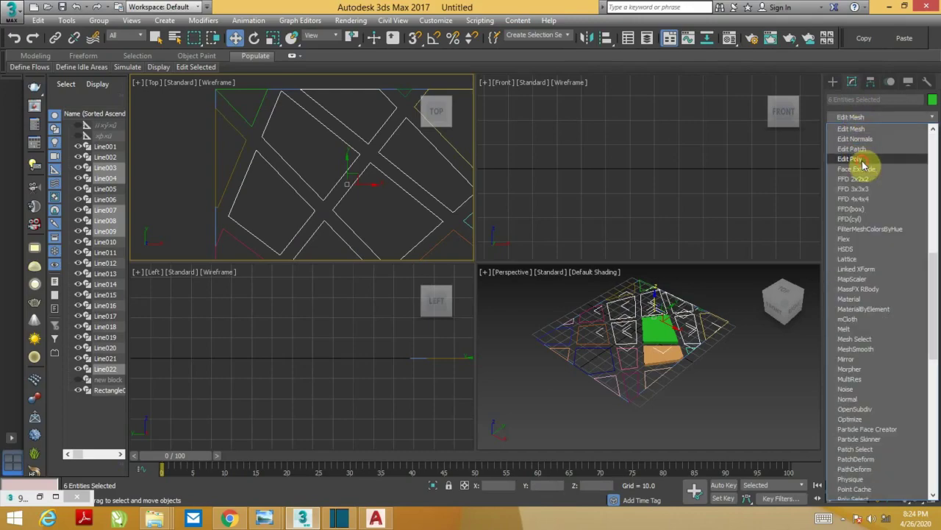
pyautogui.click(853, 158)
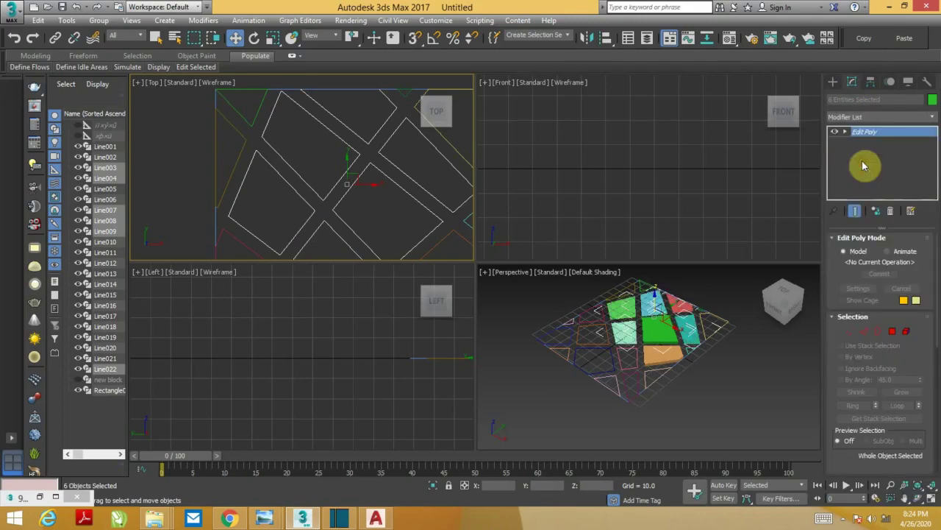
# Close the Perspective view's modifier list unchanged and maximize Perspective to full size.
pyautogui.click(754, 363)
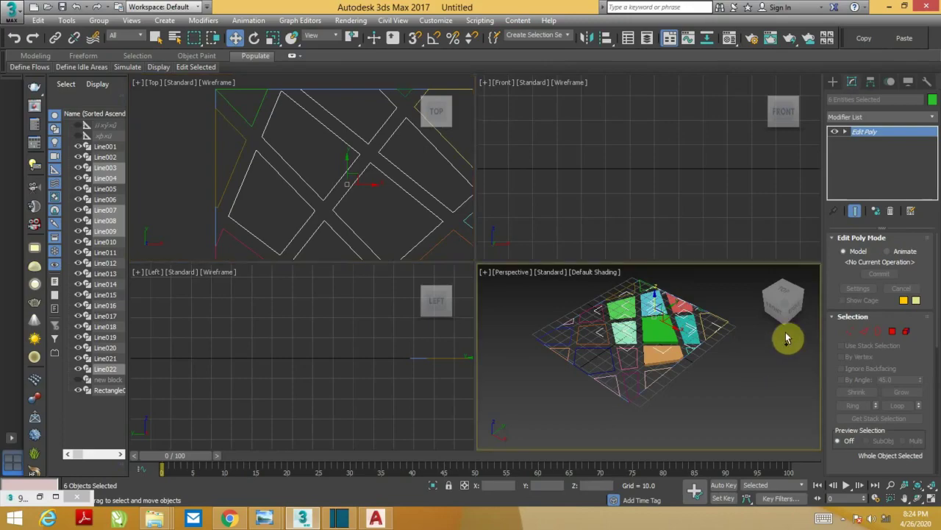
pyautogui.click(854, 121)
pyautogui.scroll(-10, 858, 147)
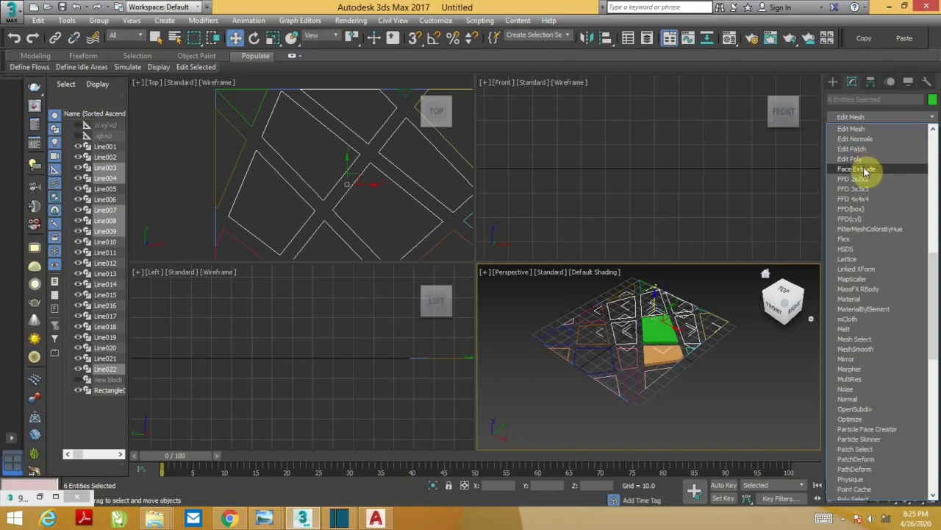
pyautogui.click(748, 413)
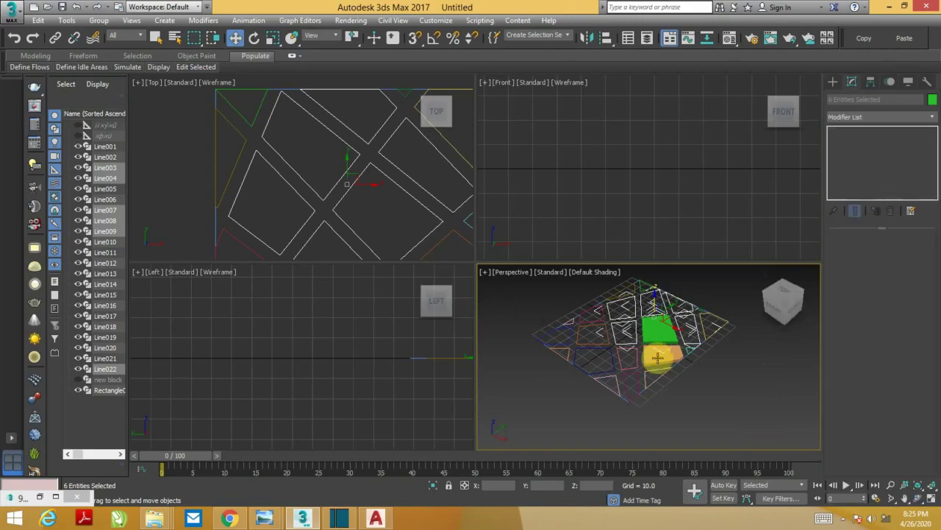
pyautogui.hotkey('alt', 'w')
pyautogui.scroll(5, 433, 301)
# Extrude the Line016 and Line009 square outlines into 3.0-thick solid panels.
pyautogui.click(454, 292)
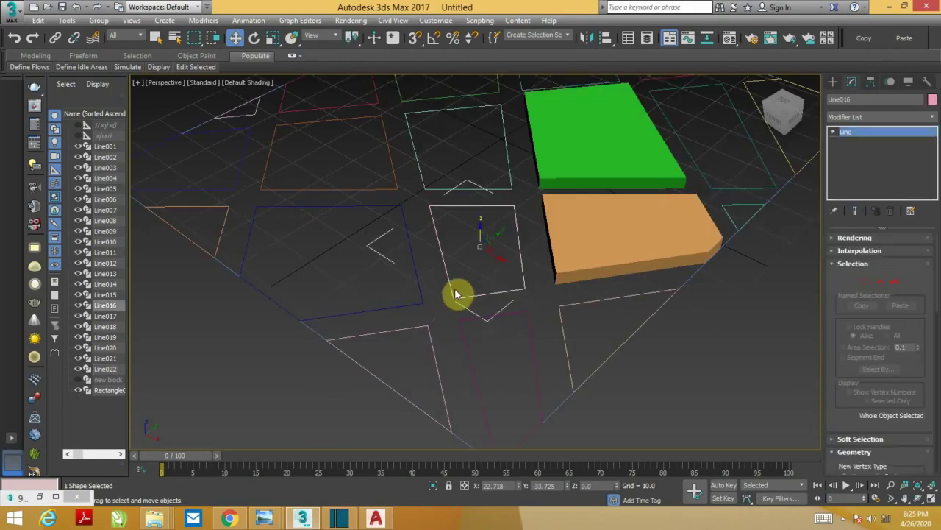
pyautogui.scroll(-5, 456, 294)
pyautogui.click(845, 117)
pyautogui.scroll(-15, 850, 140)
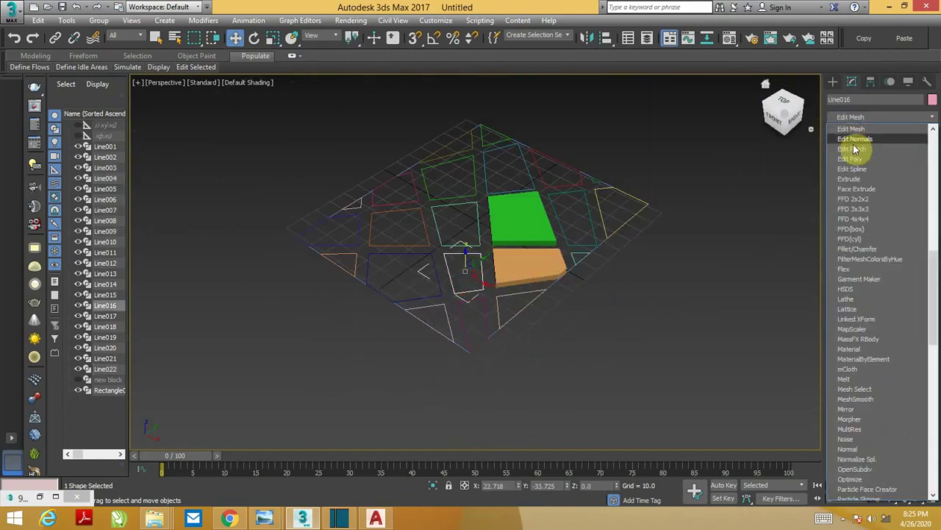
pyautogui.click(858, 184)
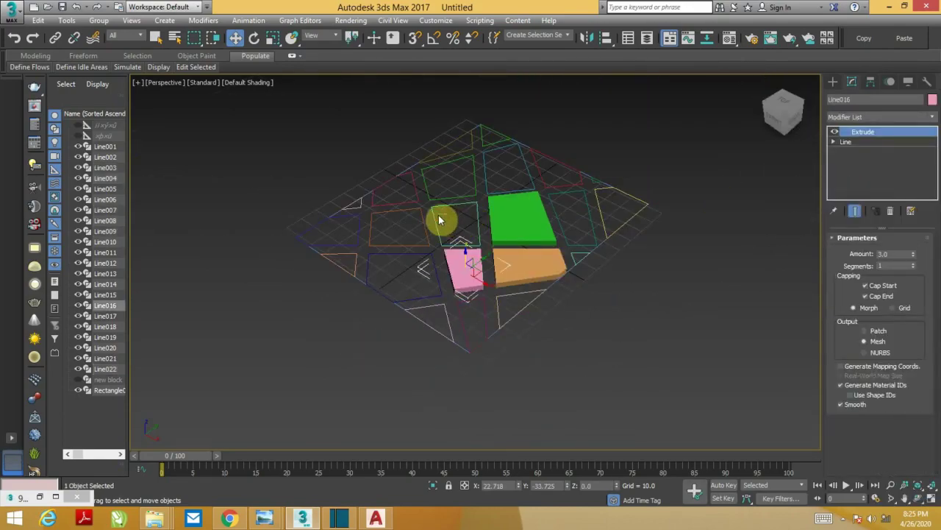
pyautogui.click(449, 219)
pyautogui.click(853, 117)
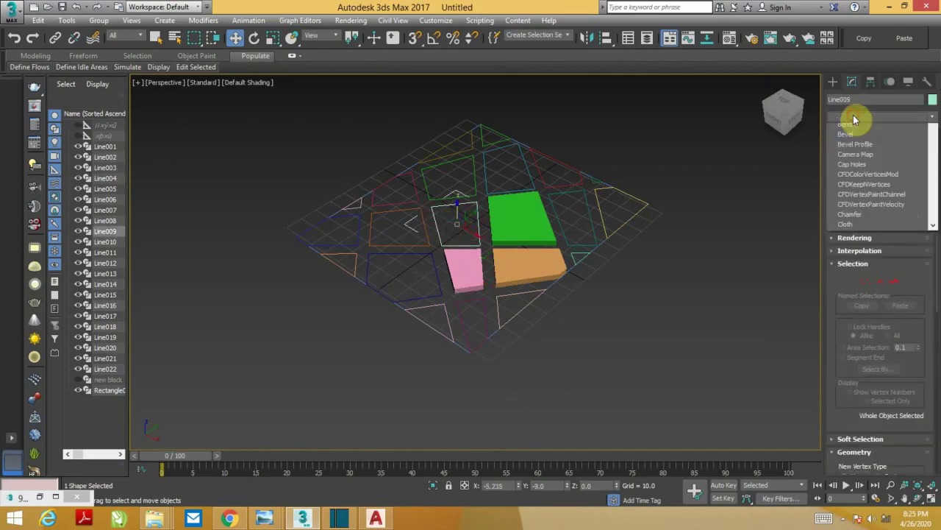
pyautogui.scroll(-7, 859, 158)
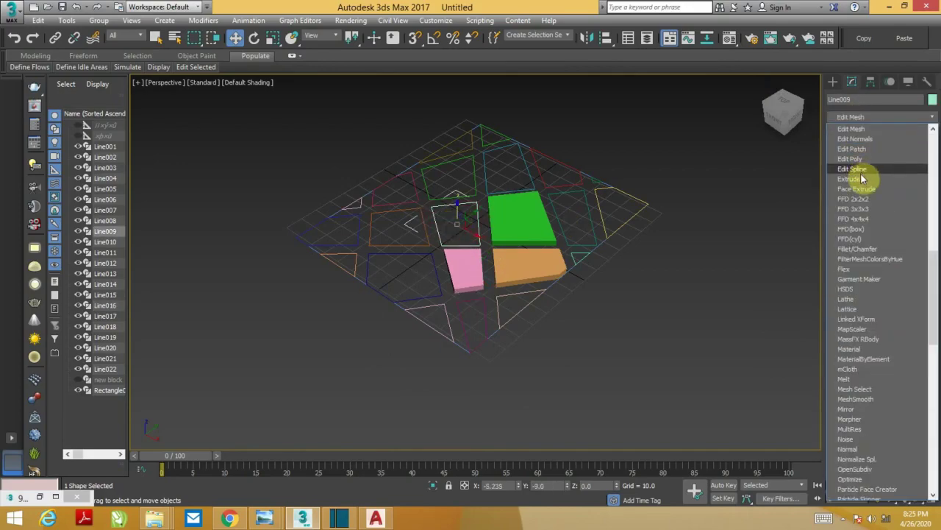
pyautogui.click(853, 178)
# Extrude the top square Line022 and the upper-right triangle Line004 into 3.0-thick panels.
pyautogui.click(470, 163)
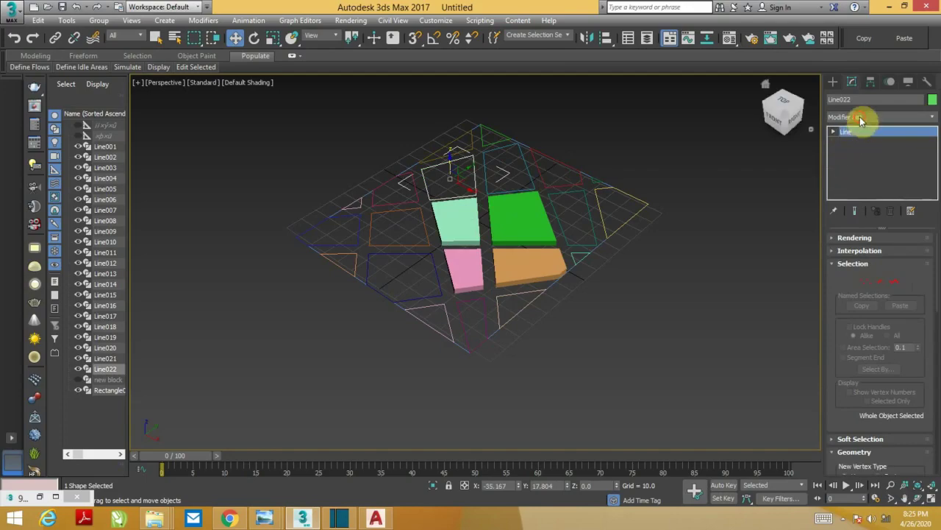
pyautogui.click(859, 117)
pyautogui.scroll(-4, 855, 176)
pyautogui.scroll(-3, 855, 183)
pyautogui.click(854, 179)
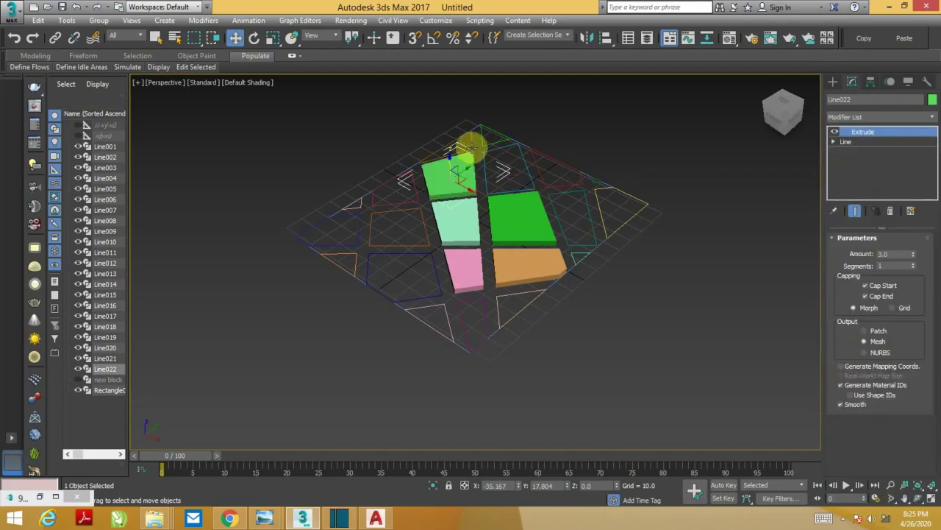
pyautogui.click(484, 141)
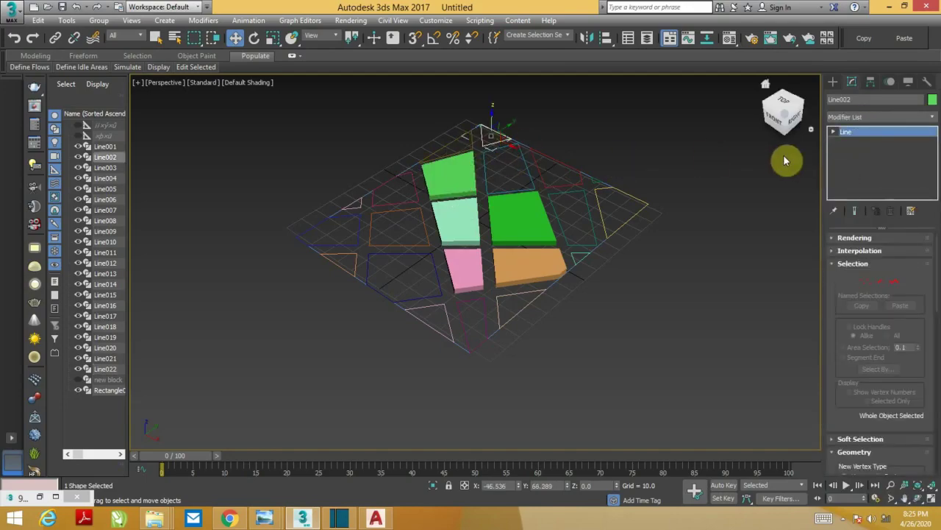
pyautogui.click(558, 183)
pyautogui.click(871, 117)
pyautogui.scroll(-7, 868, 147)
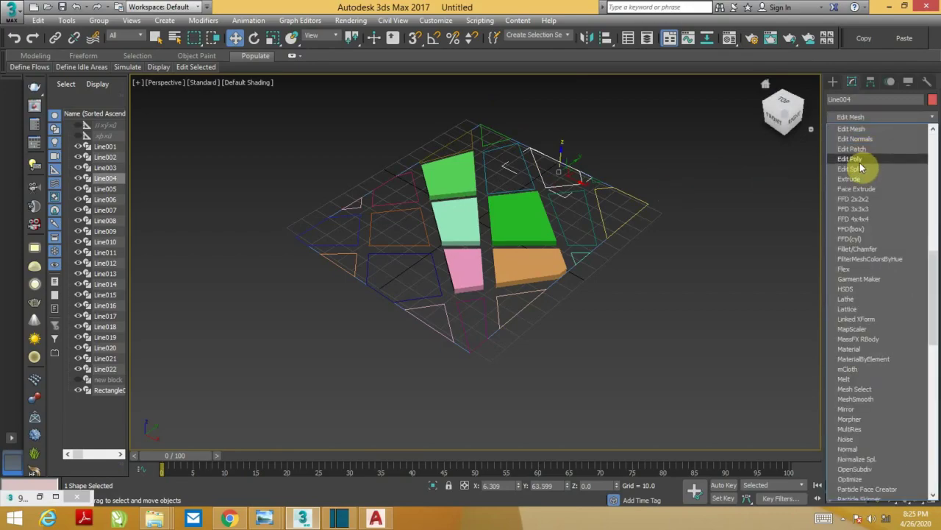
pyautogui.click(860, 178)
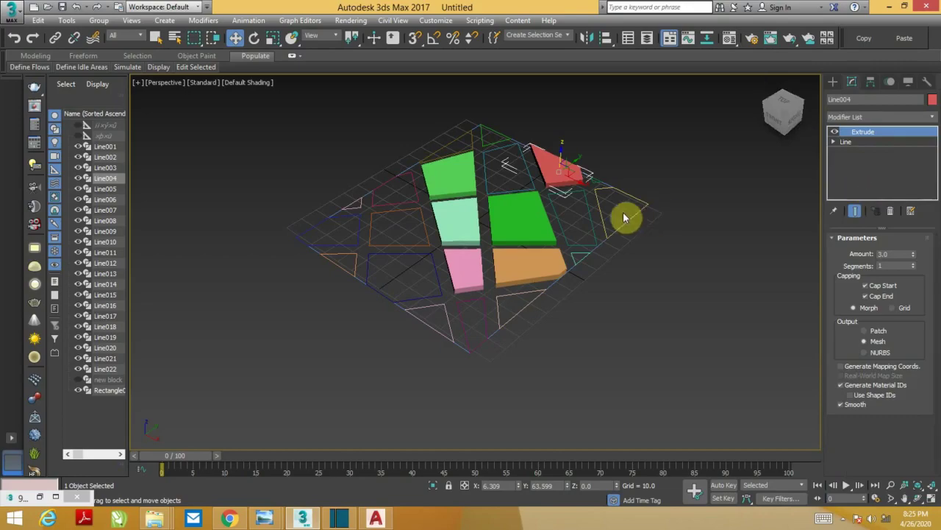
# Extrude the right-side outlines Line006 and Line007 into 3.0-thick panels.
pyautogui.click(604, 211)
pyautogui.click(876, 117)
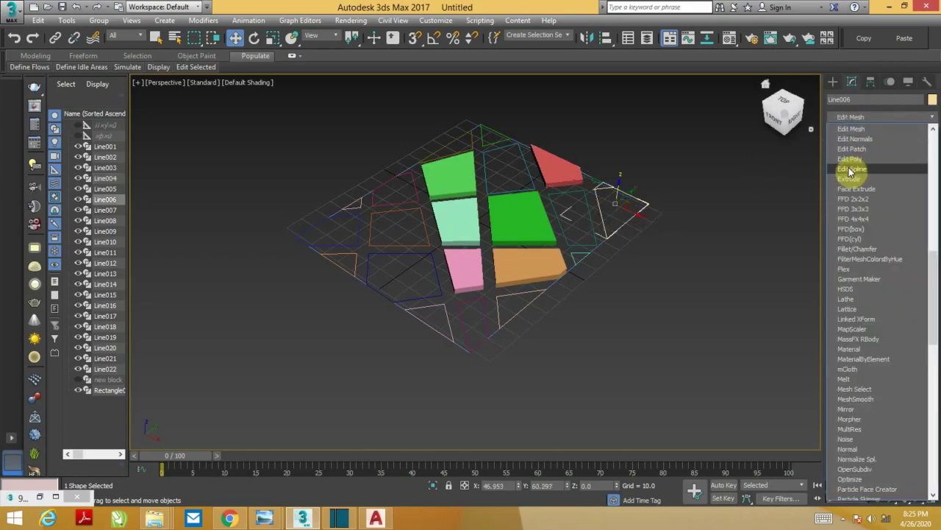
pyautogui.click(851, 181)
pyautogui.click(592, 220)
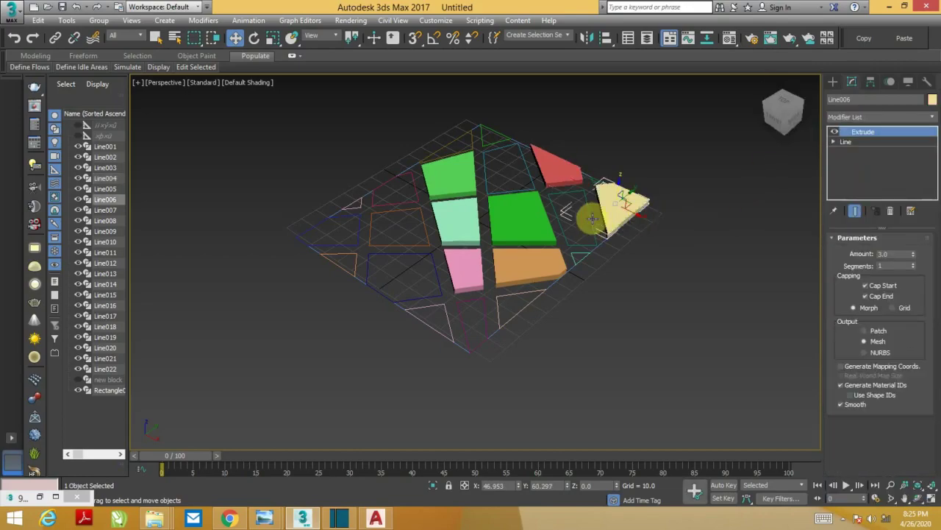
pyautogui.click(900, 119)
pyautogui.scroll(-5, 853, 187)
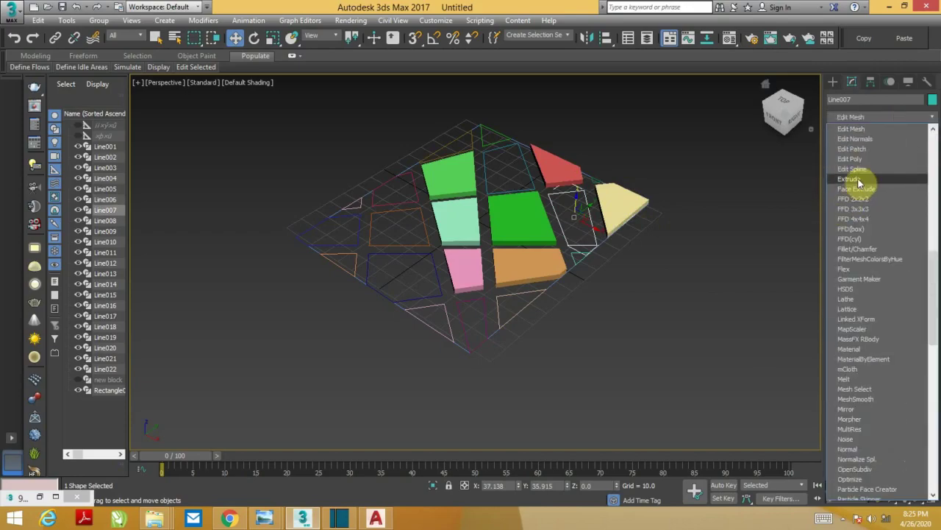
pyautogui.click(852, 178)
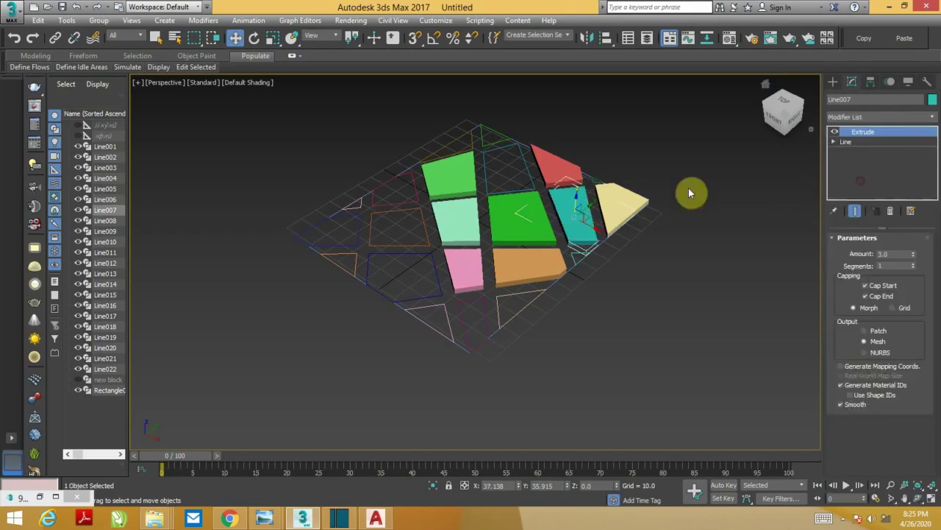
# Extrude Line003 and the top-corner triangle Line002 into 3.0-thick panels.
pyautogui.click(531, 178)
pyautogui.click(860, 117)
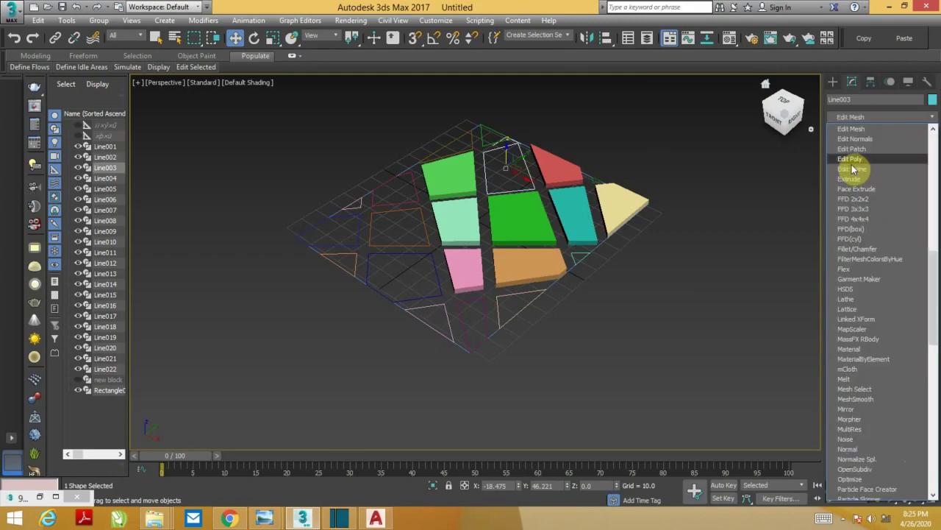
pyautogui.click(853, 181)
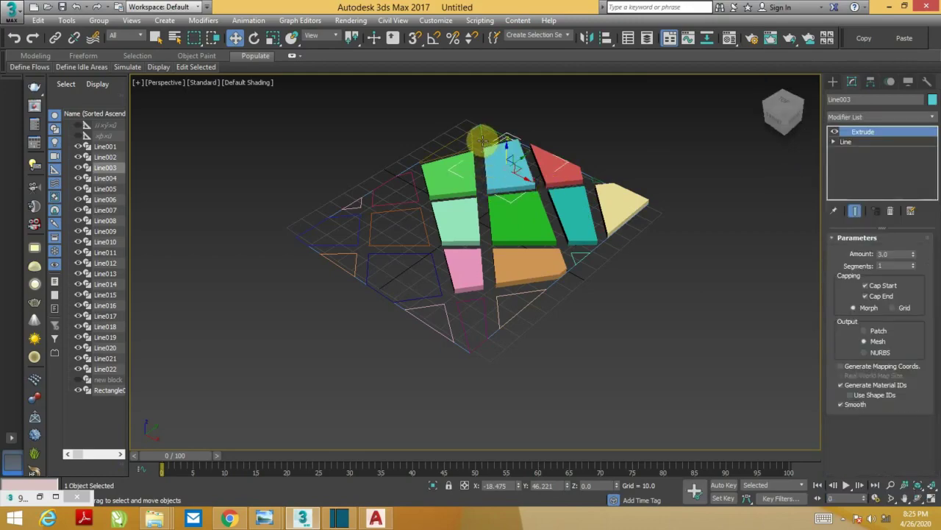
pyautogui.click(483, 140)
pyautogui.moveTo(483, 139); pyautogui.dragTo(507, 165, button='middle')
pyautogui.click(870, 119)
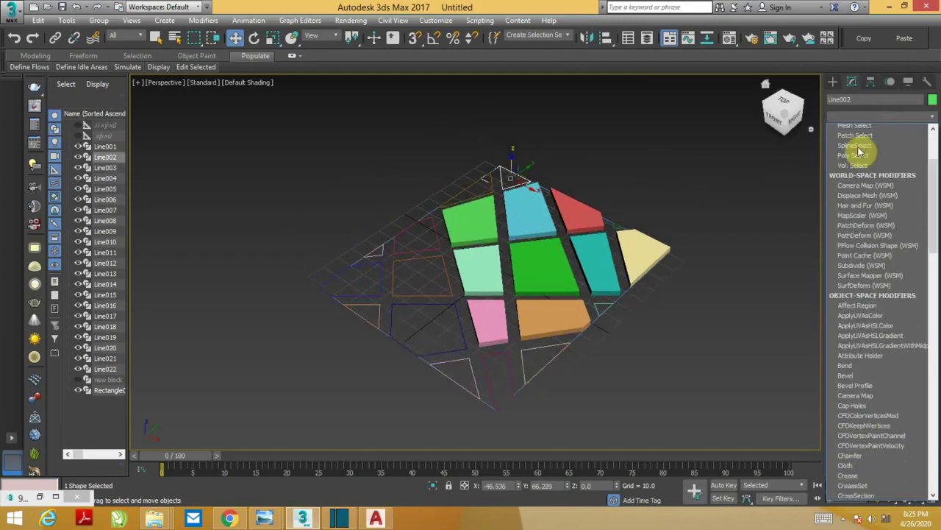
pyautogui.click(857, 182)
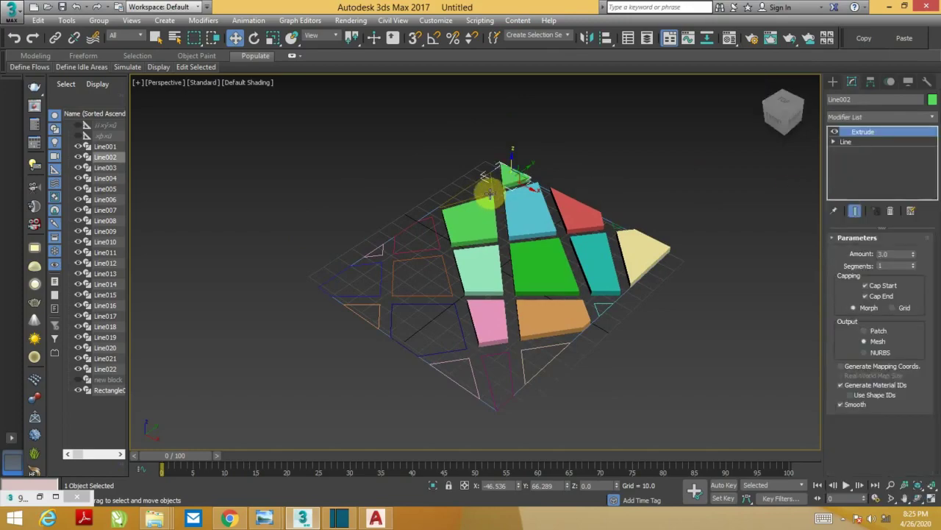
# Extrude the upper-left triangle Line001 and left outline Line010 into 3.0-thick panels.
pyautogui.click(489, 193)
pyautogui.click(876, 117)
pyautogui.scroll(-3, 875, 147)
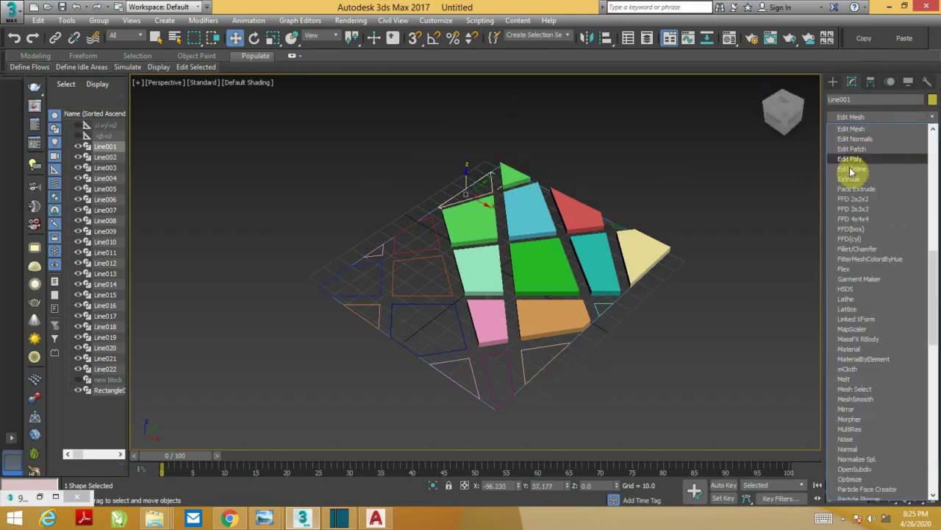
pyautogui.click(903, 183)
pyautogui.click(439, 238)
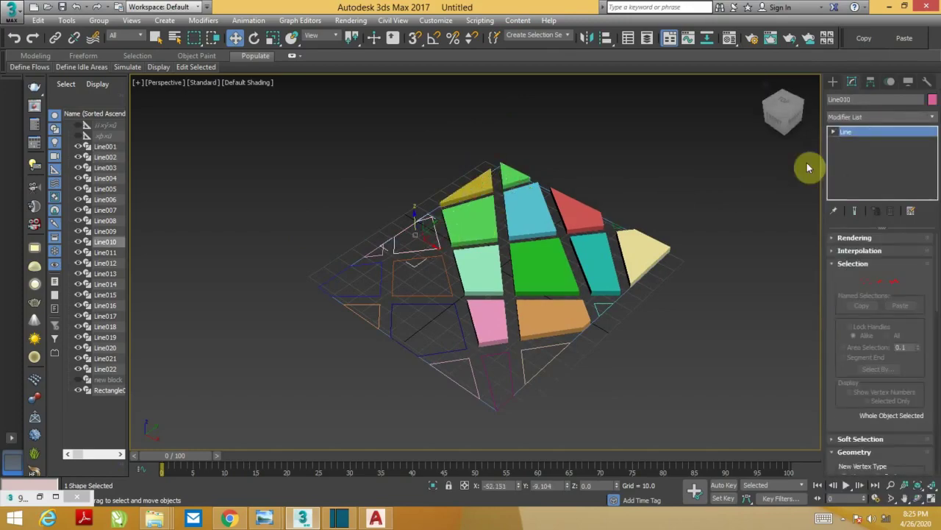
pyautogui.click(870, 118)
pyautogui.click(850, 179)
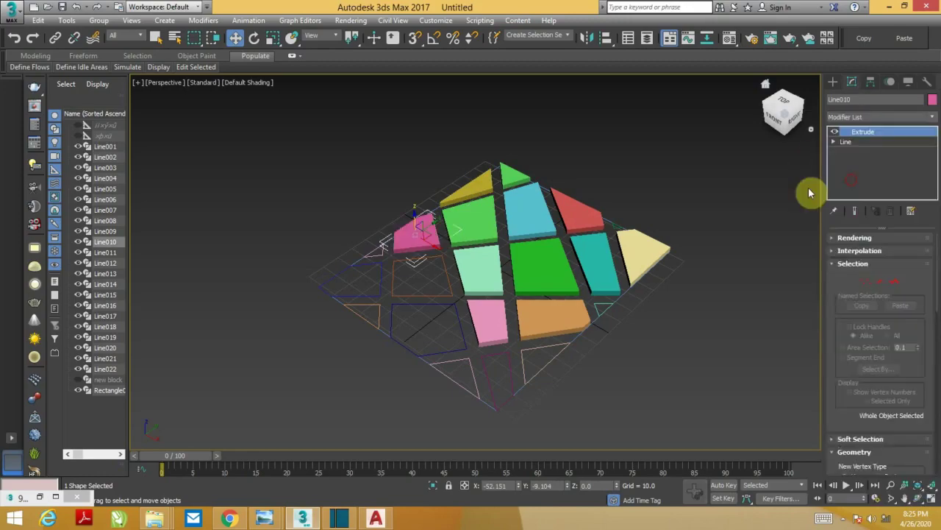
# Extrude the lower-left outlines Line012 and Line015 into 3.0-thick panels.
pyautogui.click(444, 274)
pyautogui.click(875, 118)
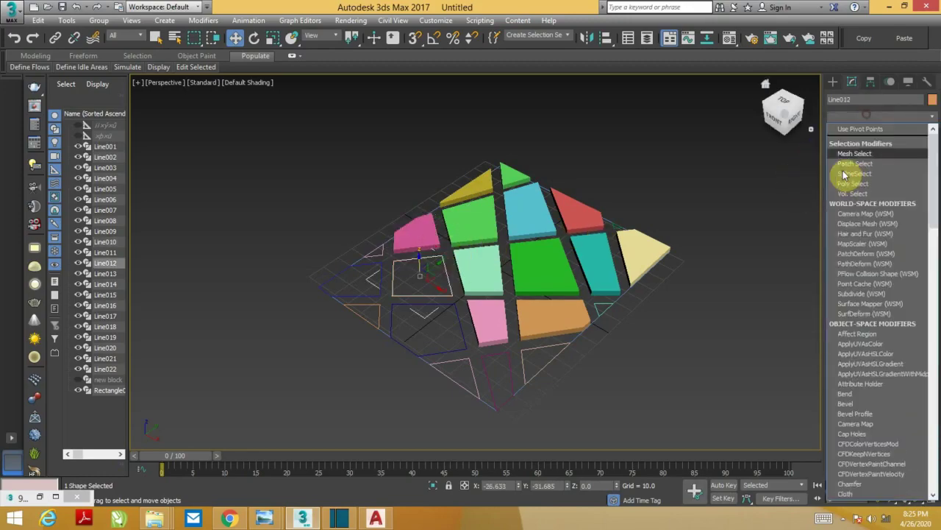
pyautogui.scroll(-5, 853, 191)
pyautogui.click(847, 180)
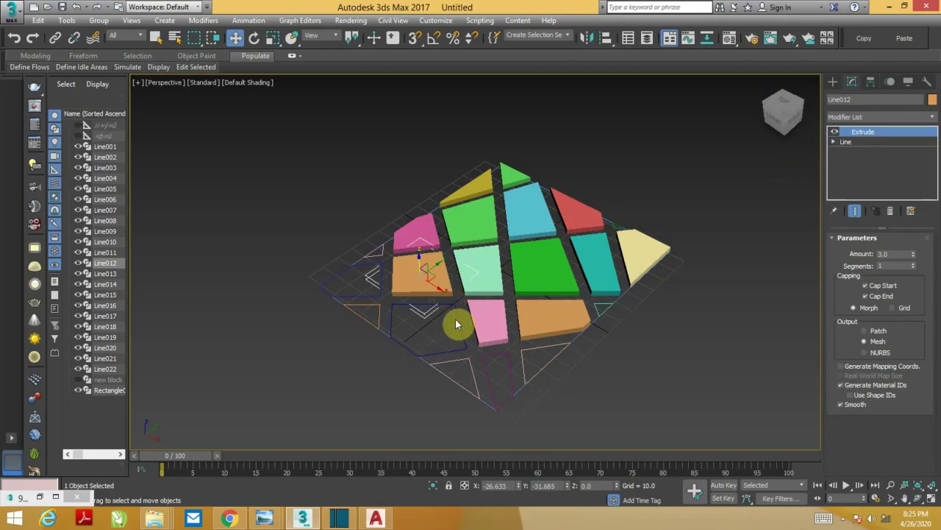
pyautogui.click(458, 316)
pyautogui.click(845, 118)
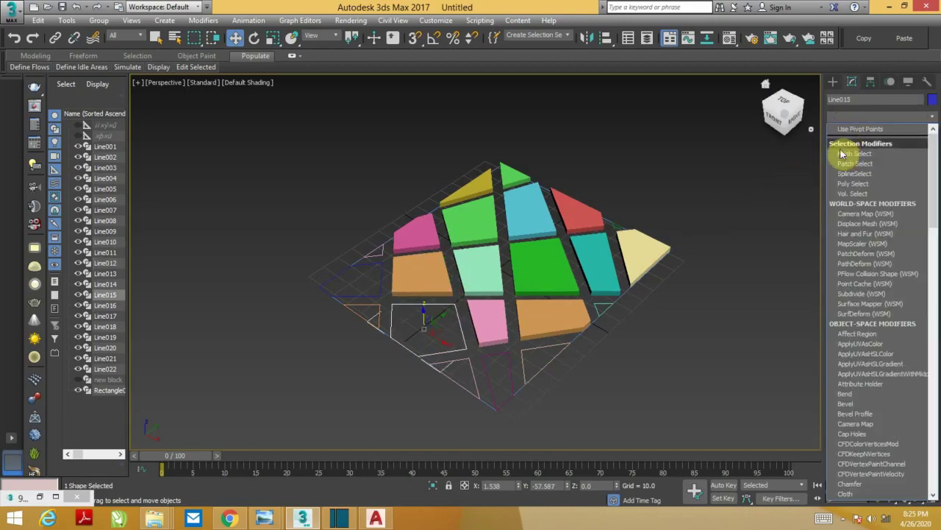
pyautogui.scroll(-5, 850, 199)
pyautogui.click(850, 179)
# Extrude the bottom triangles Line017 and Line019 into 3.0-thick panels.
pyautogui.click(455, 358)
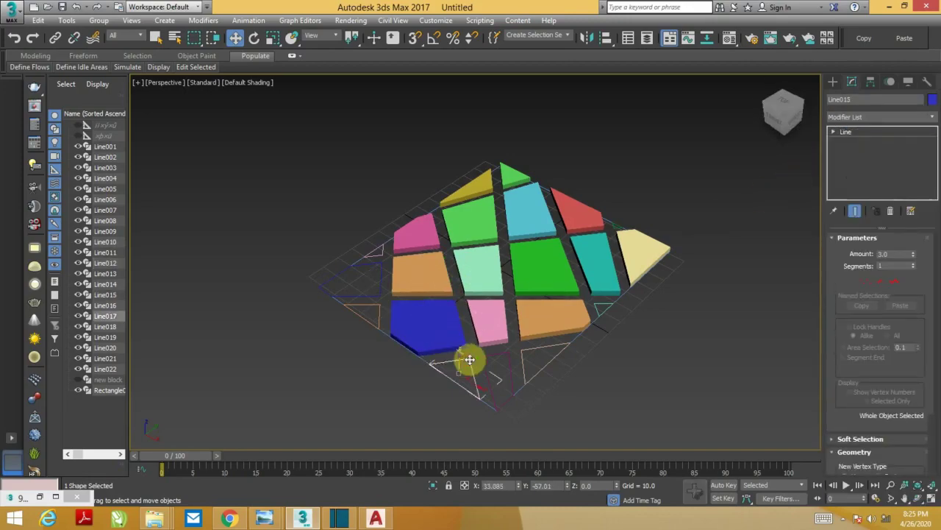
pyautogui.click(846, 118)
pyautogui.scroll(-5, 859, 184)
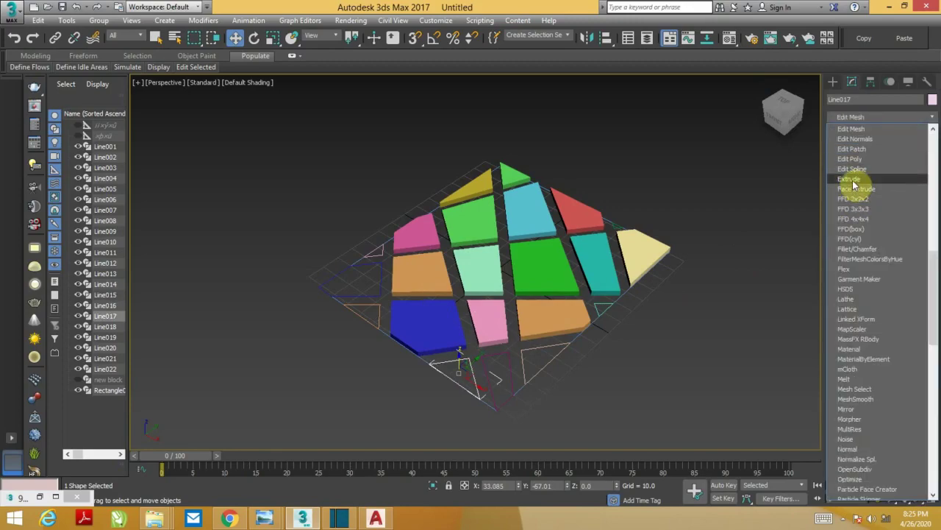
pyautogui.click(855, 181)
pyautogui.click(520, 357)
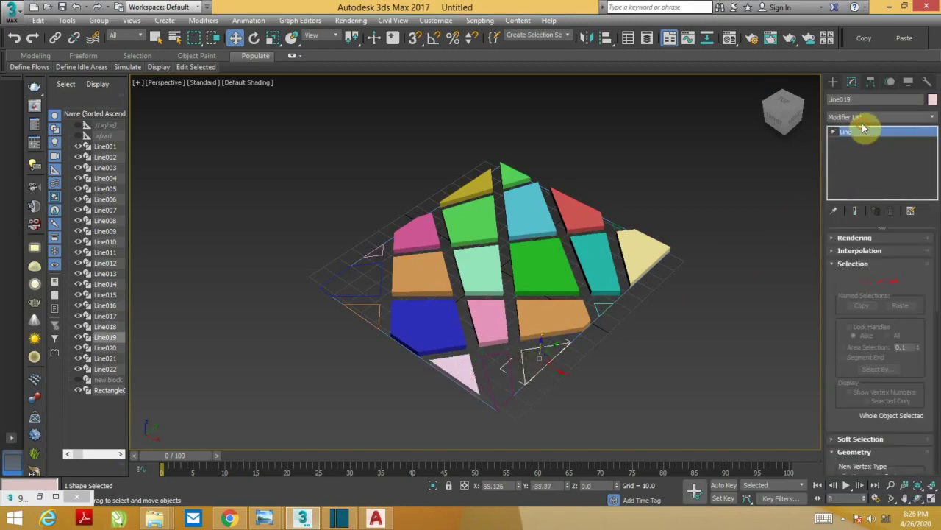
pyautogui.click(861, 118)
pyautogui.scroll(-5, 859, 157)
pyautogui.click(849, 178)
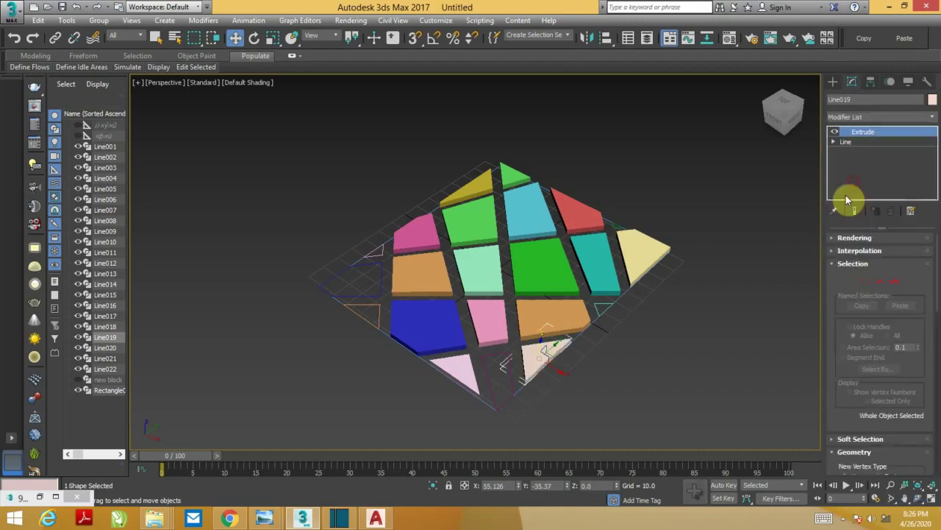
# Extrude the bottom-corner Line018 and left-side Line014 outlines into 3.0-thick panels.
pyautogui.click(502, 359)
pyautogui.click(865, 116)
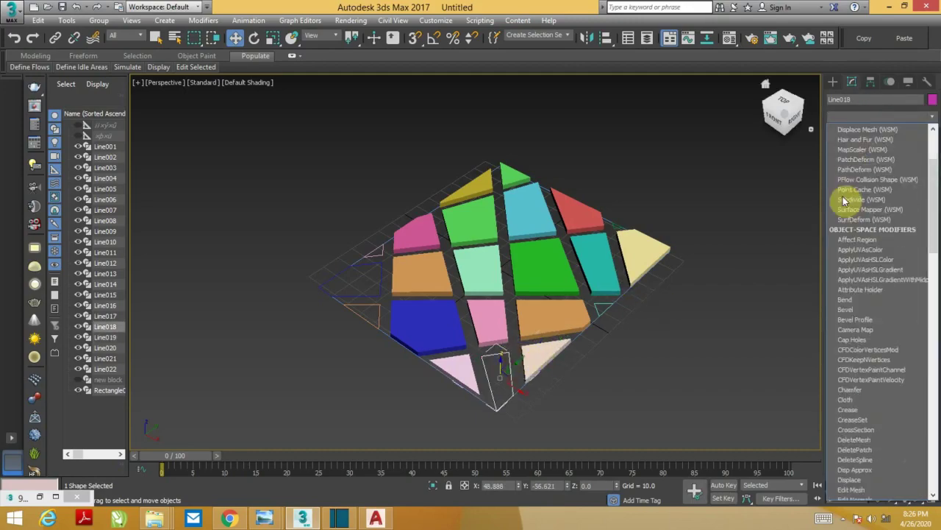
pyautogui.scroll(-5, 853, 195)
pyautogui.click(855, 183)
pyautogui.click(378, 314)
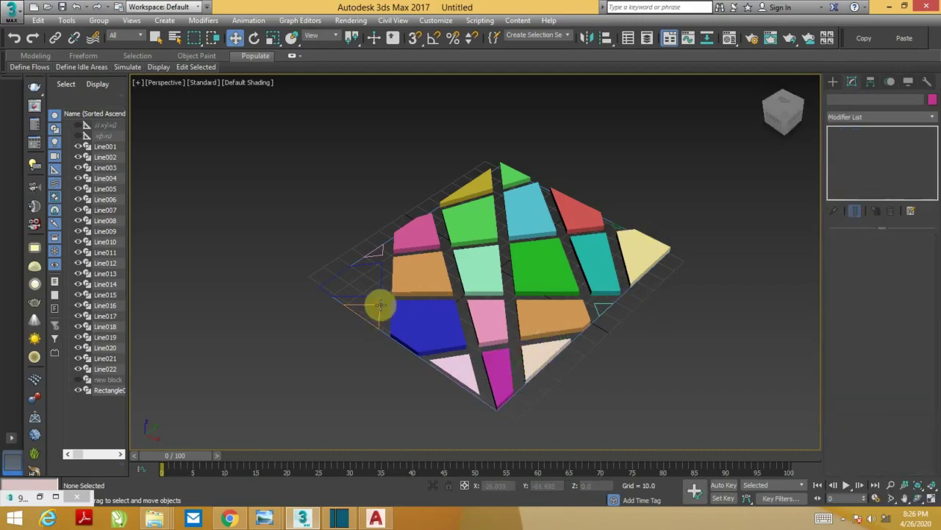
pyautogui.click(847, 118)
pyautogui.scroll(-5, 839, 147)
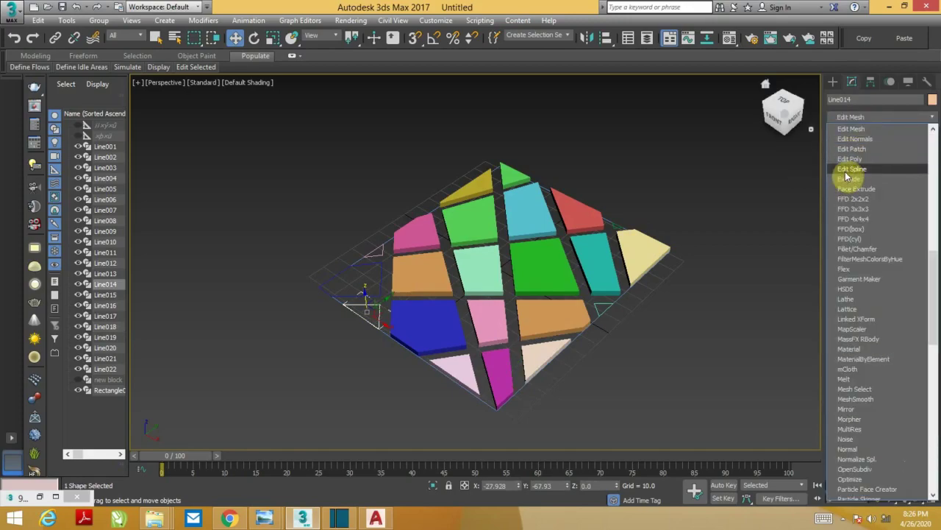
pyautogui.click(842, 177)
# Extrude the next two left-side tile outlines, including the left corner, into solids.
pyautogui.click(377, 286)
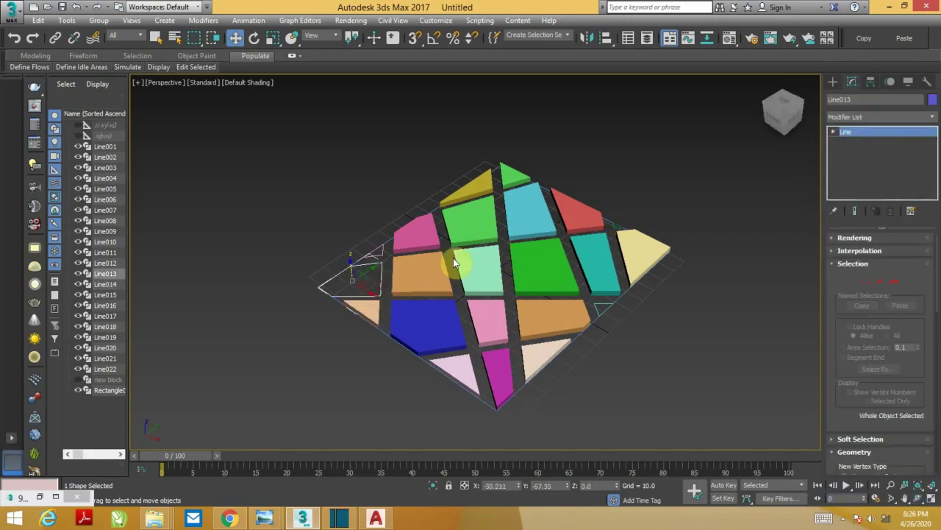
pyautogui.click(866, 116)
pyautogui.scroll(-5, 860, 169)
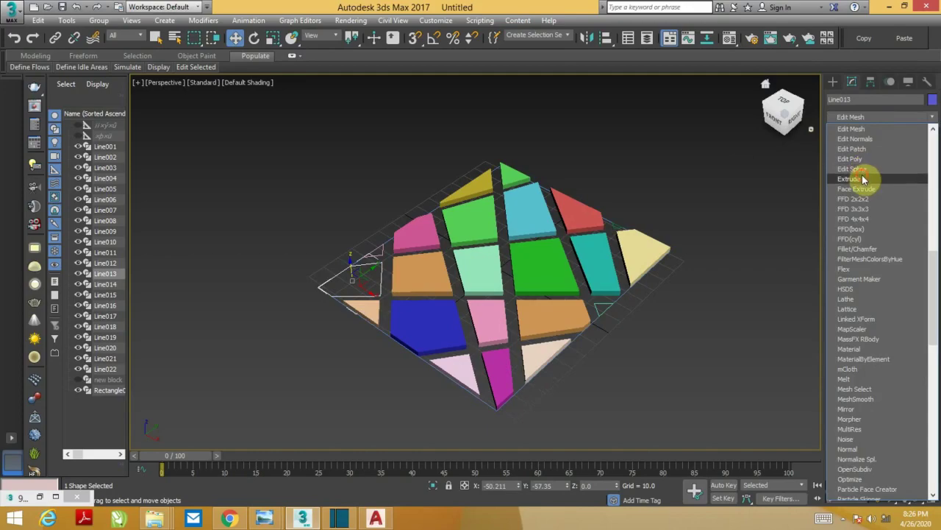
pyautogui.click(861, 178)
pyautogui.click(403, 249)
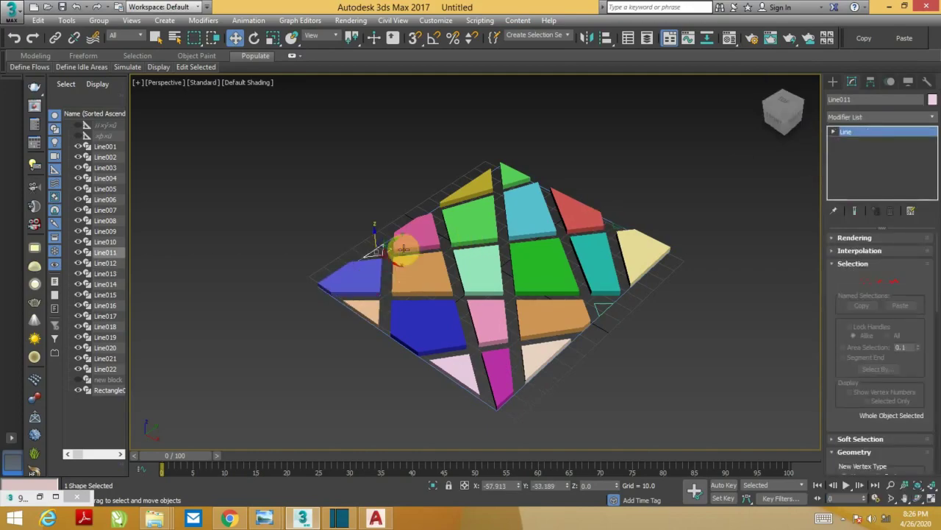
pyautogui.click(919, 116)
pyautogui.scroll(-5, 856, 177)
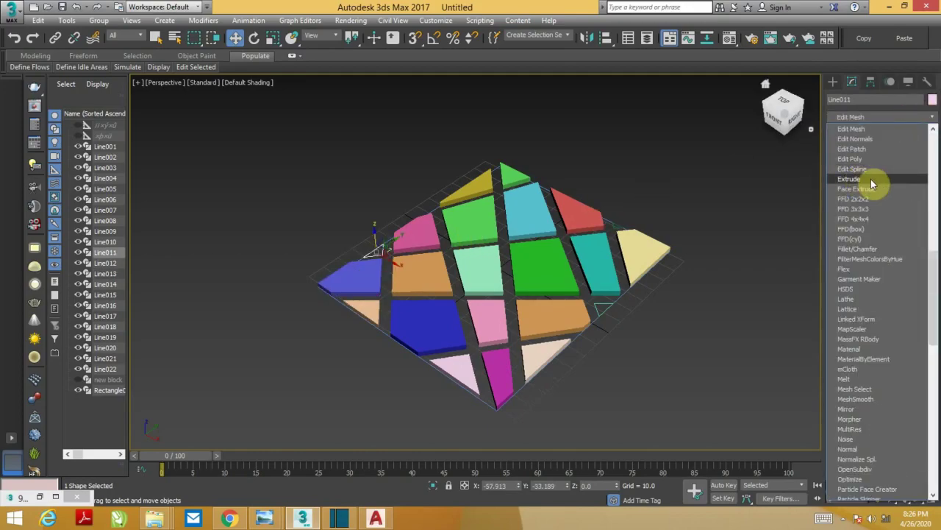
pyautogui.click(871, 178)
# Extrude the small right triangular tile, undoing the accidentally added Edit Poly first.
pyautogui.press('e')
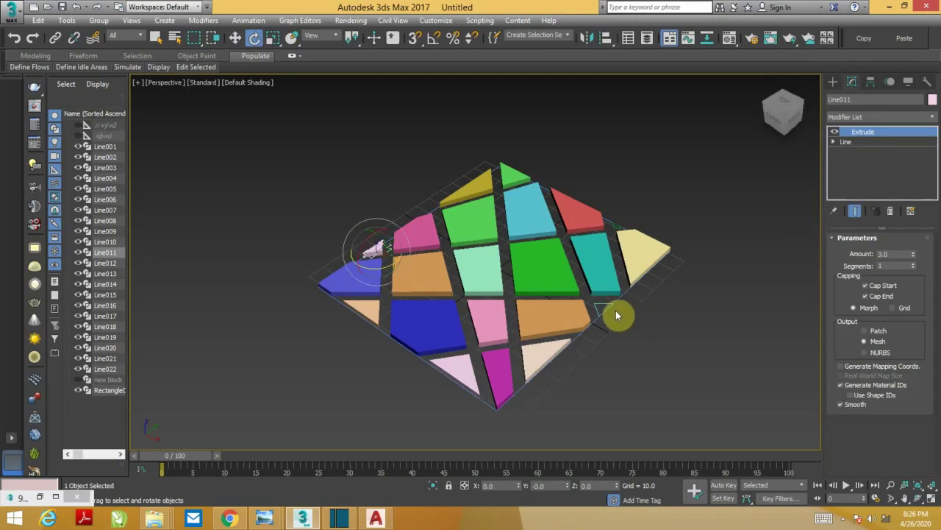
pyautogui.click(602, 305)
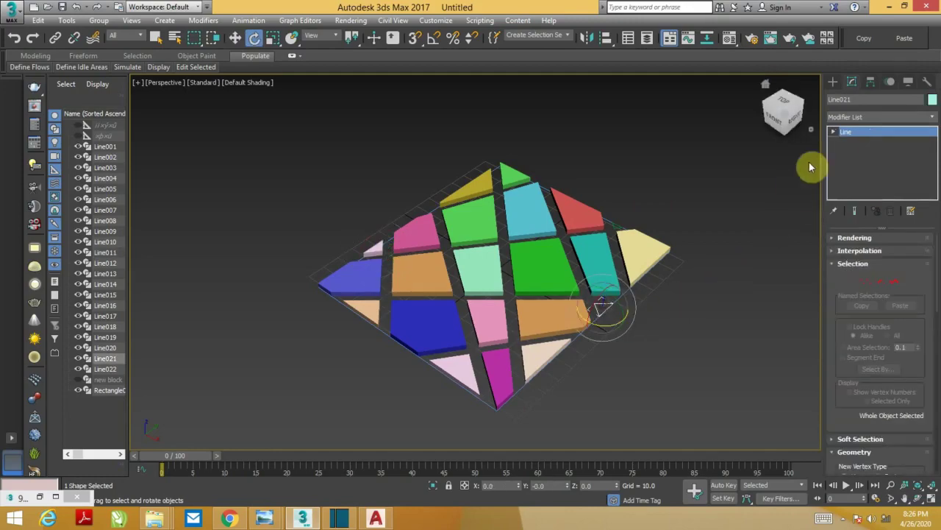
pyautogui.click(866, 119)
pyautogui.scroll(-5, 866, 177)
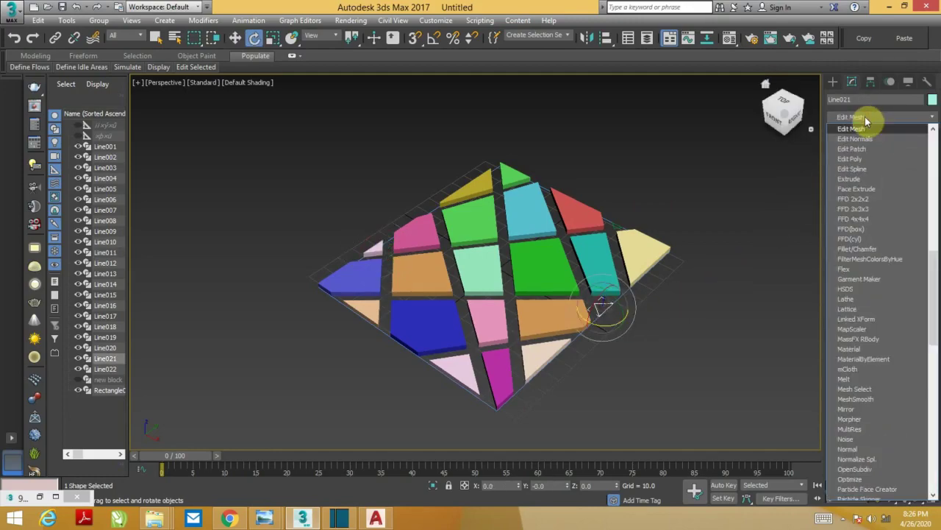
pyautogui.click(845, 171)
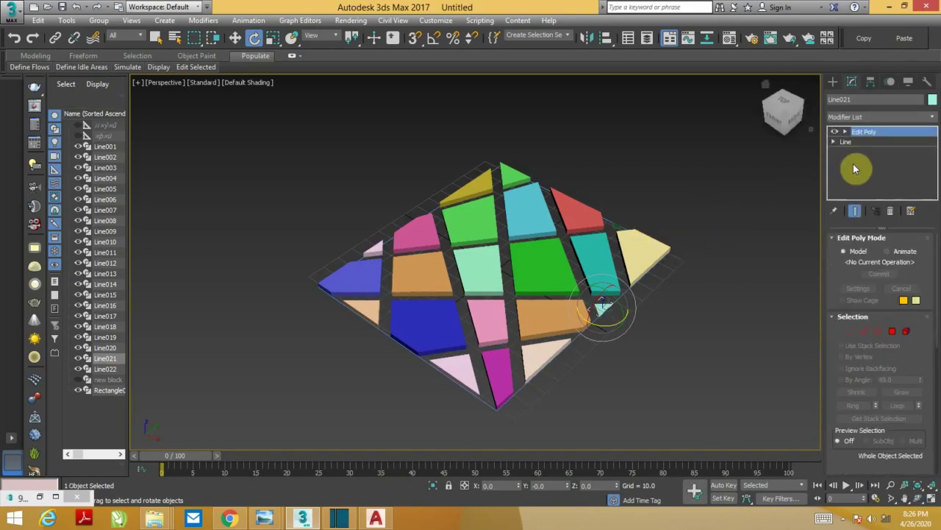
pyautogui.hotkey('ctrl', 'z')
pyautogui.click(867, 117)
pyautogui.scroll(-2, 867, 118)
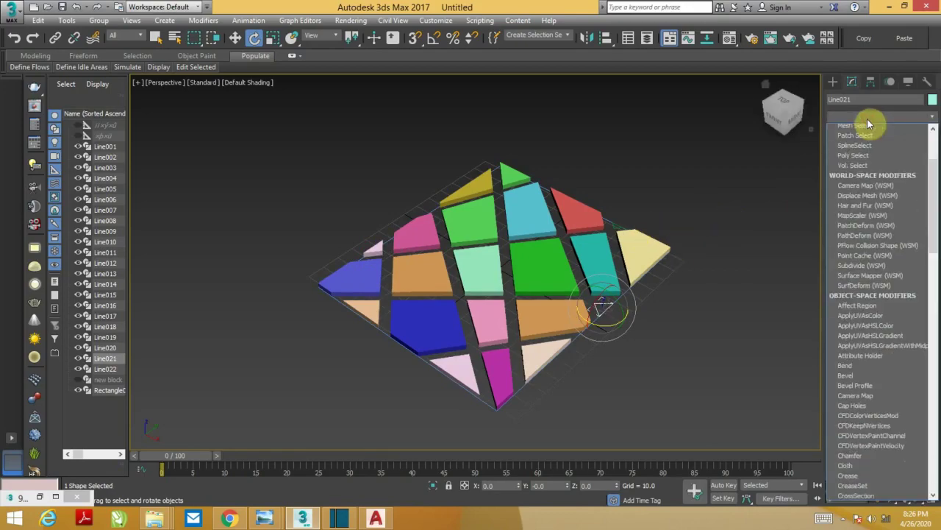
pyautogui.click(853, 179)
# Extrude the small triangle beside the red tile, then clear the selection.
pyautogui.scroll(3, 637, 260)
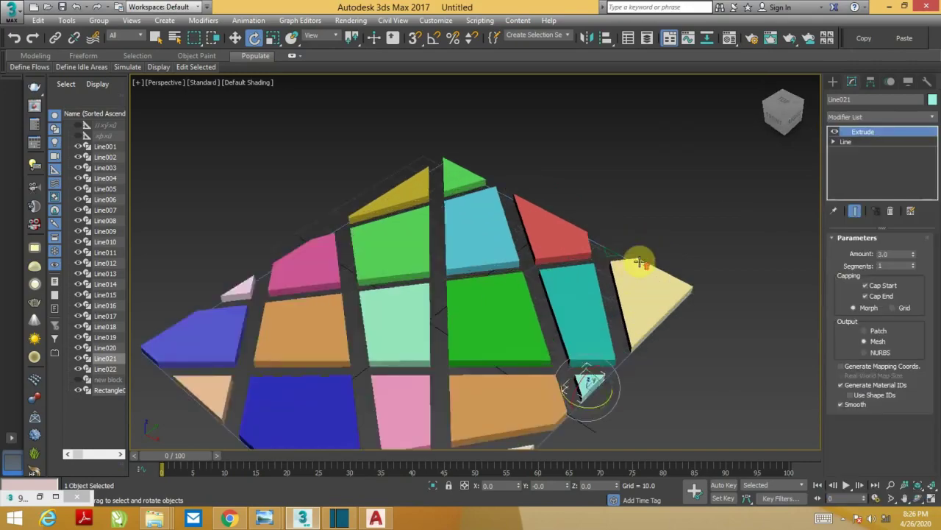
pyautogui.scroll(3, 594, 254)
pyautogui.click(594, 254)
pyautogui.click(846, 117)
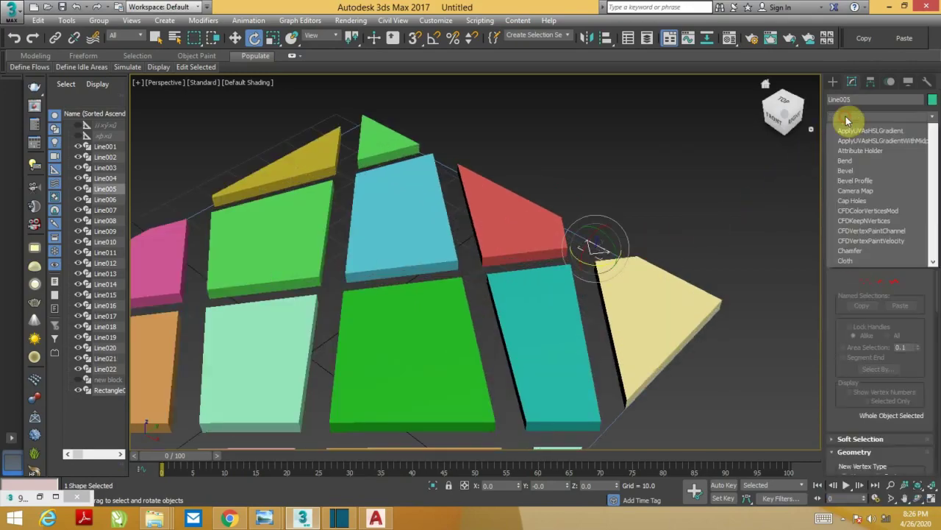
pyautogui.scroll(-3, 848, 120)
pyautogui.scroll(-3, 851, 123)
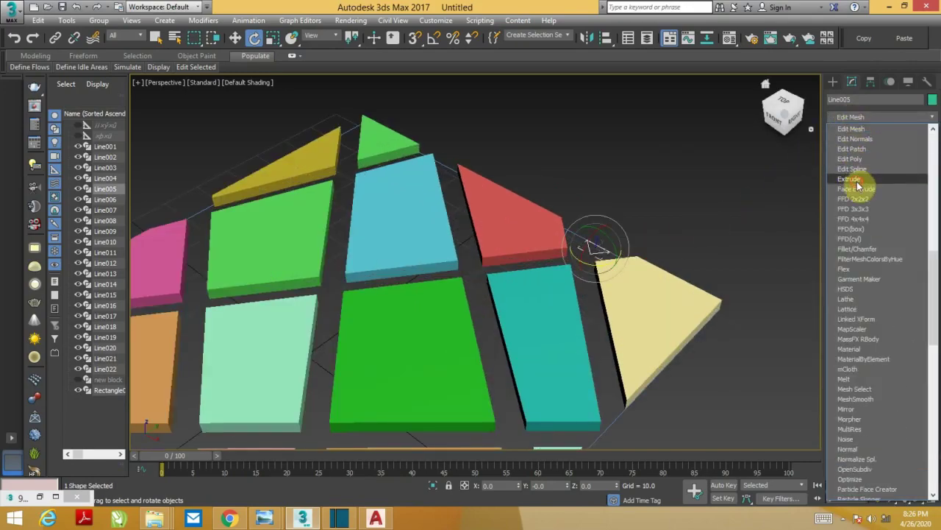
pyautogui.click(857, 195)
pyautogui.click(236, 36)
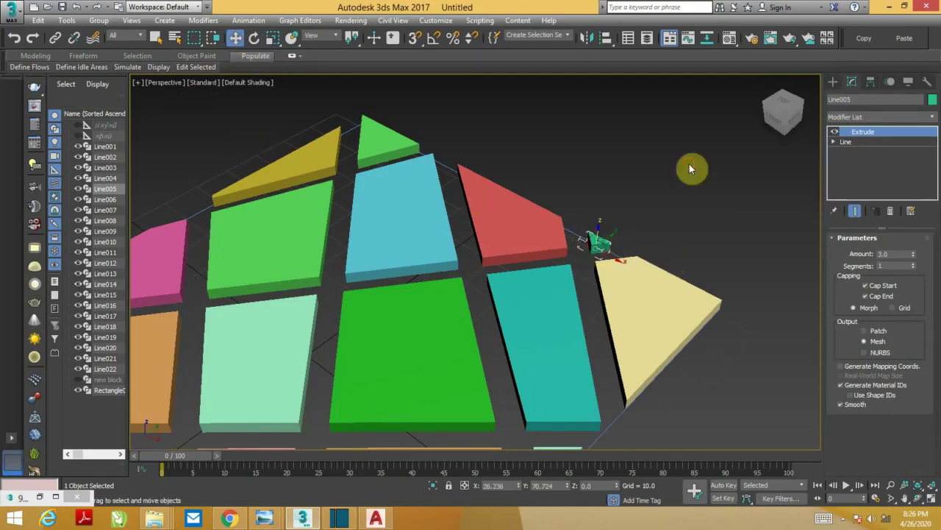
pyautogui.click(693, 168)
pyautogui.scroll(-5, 681, 167)
# Extrude the outer Rectangle001 into a base slab with Amount 1.0.
pyautogui.click(643, 294)
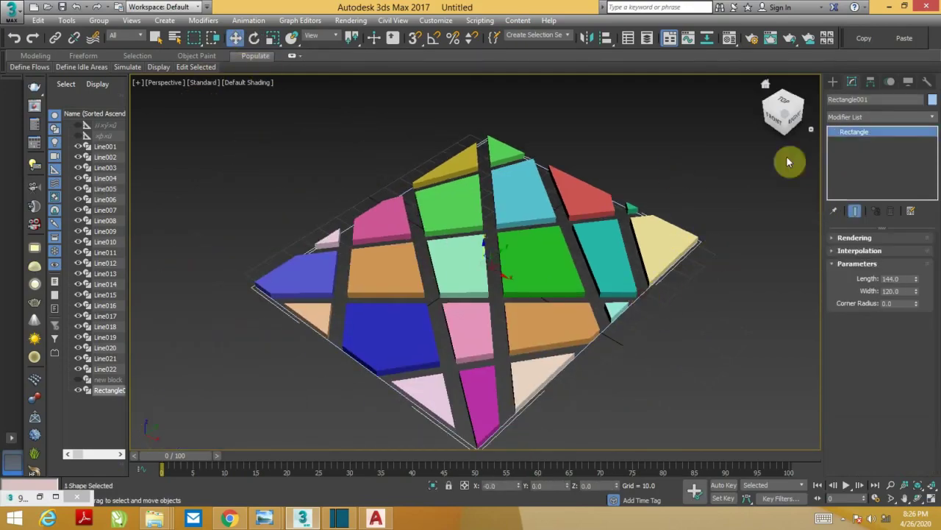
pyautogui.click(846, 116)
pyautogui.press('w')
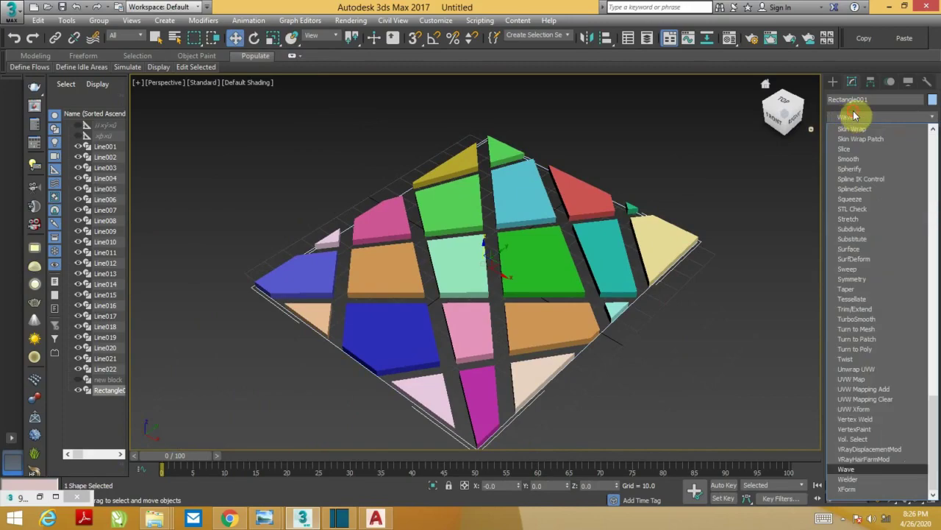
pyautogui.click(854, 115)
pyautogui.click(854, 114)
pyautogui.press('e')
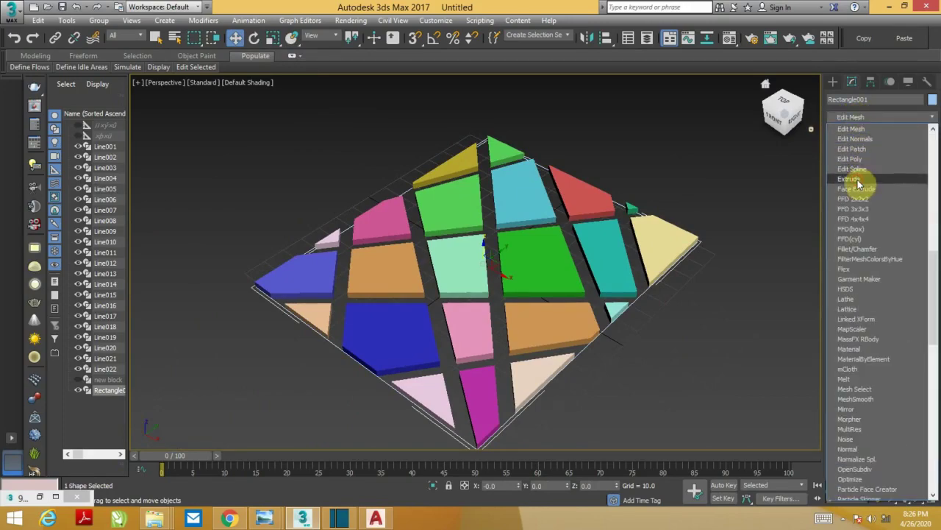
pyautogui.click(854, 179)
pyautogui.doubleClick(886, 253)
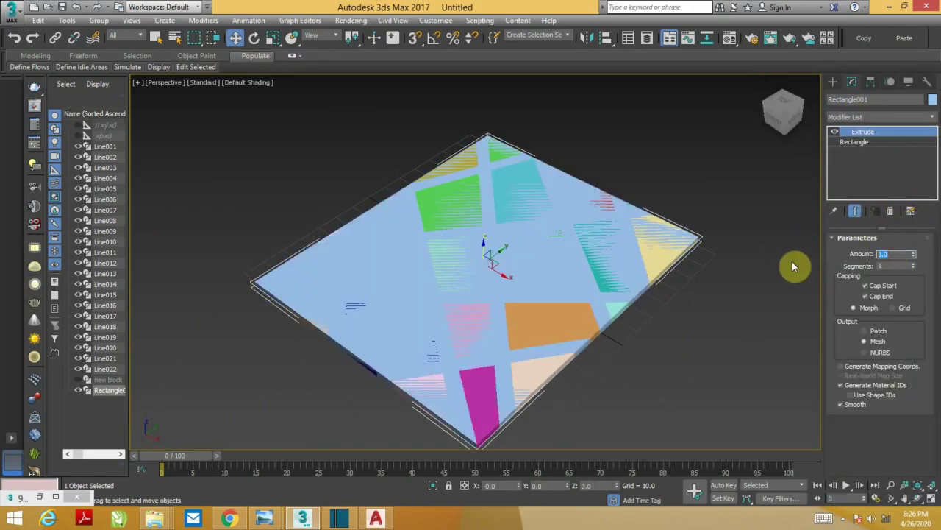
pyautogui.write('1')
pyautogui.press('Return')
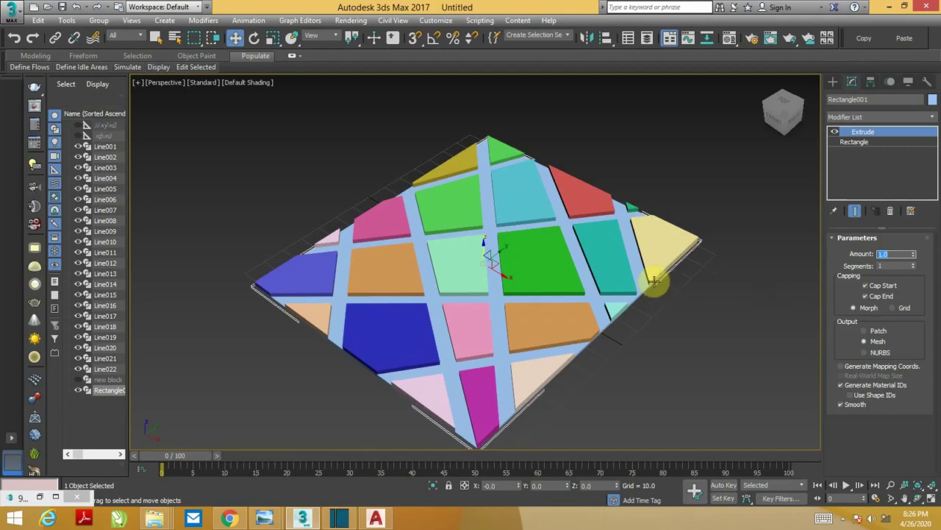
# In Front view, box-select the 22 tile panels and move them slightly up on Y.
pyautogui.moveTo(654, 281)
pyautogui.keyDown('alt'); pyautogui.mouseDown(button='middle')
pyautogui.moveTo(547, 262)
pyautogui.moveTo(561, 257)
pyautogui.mouseUp(button='middle'); pyautogui.keyUp('alt')
pyautogui.press('f')
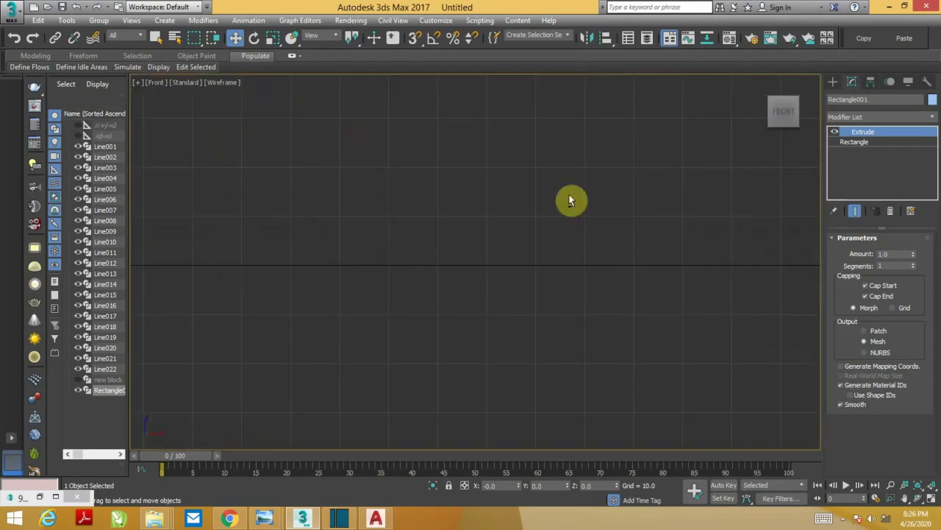
pyautogui.press('z')
pyautogui.scroll(-3, 559, 216)
pyautogui.scroll(1, 500, 225)
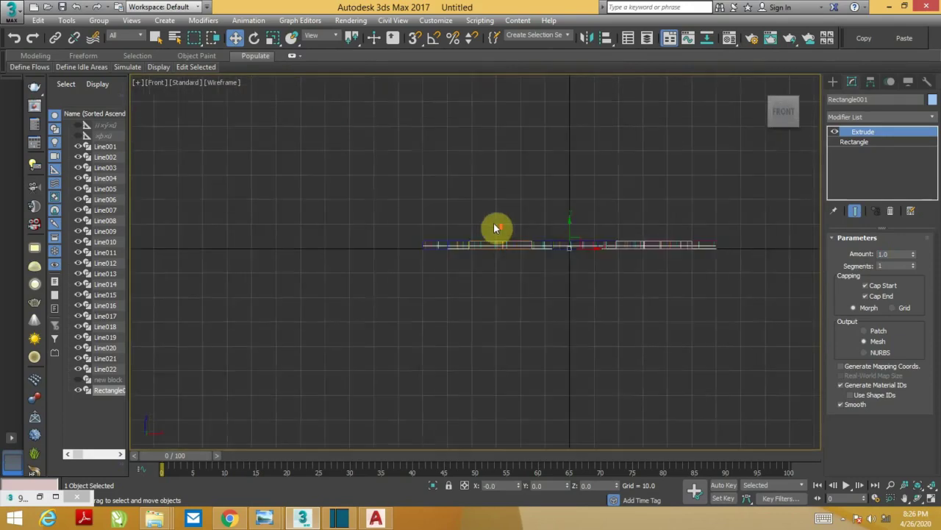
pyautogui.scroll(3, 452, 226)
pyautogui.scroll(-2, 441, 220)
pyautogui.scroll(-1, 412, 213)
pyautogui.moveTo(278, 206); pyautogui.dragTo(789, 241)
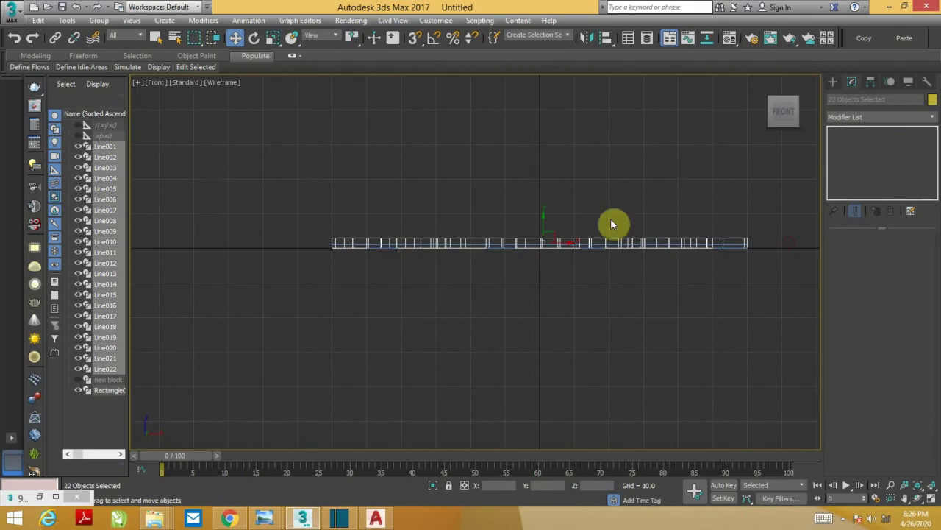
pyautogui.moveTo(544, 223); pyautogui.dragTo(543, 220)
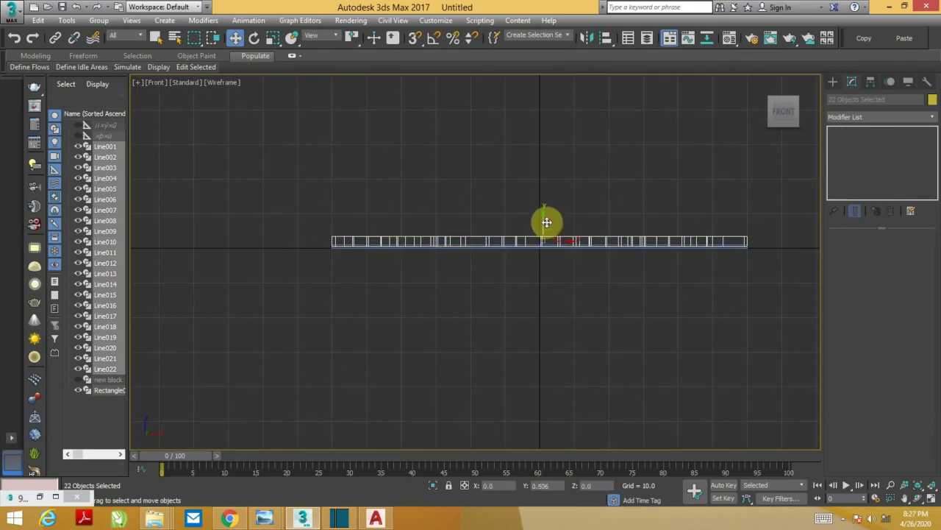
pyautogui.hotkey('alt', 'w')
pyautogui.hotkey('alt', 'w')
pyautogui.click(716, 352)
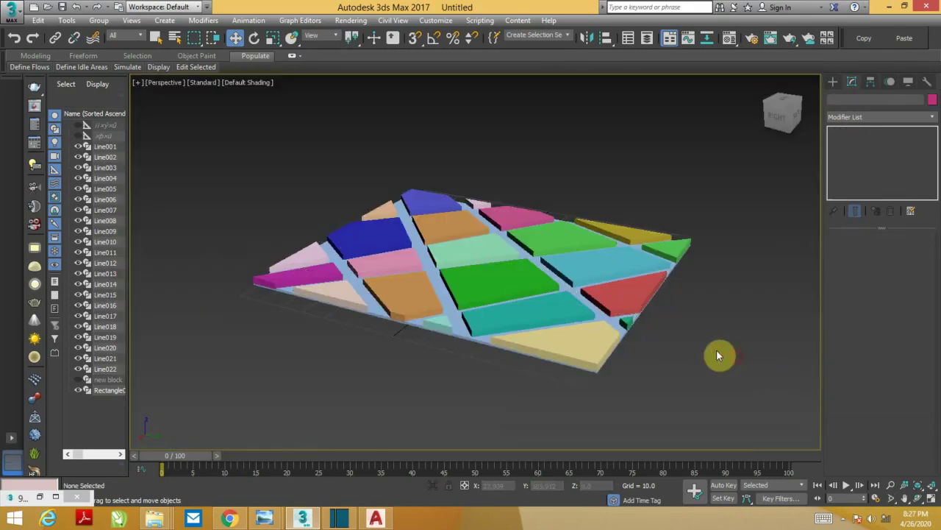
pyautogui.scroll(3, 662, 346)
pyautogui.scroll(3, 559, 368)
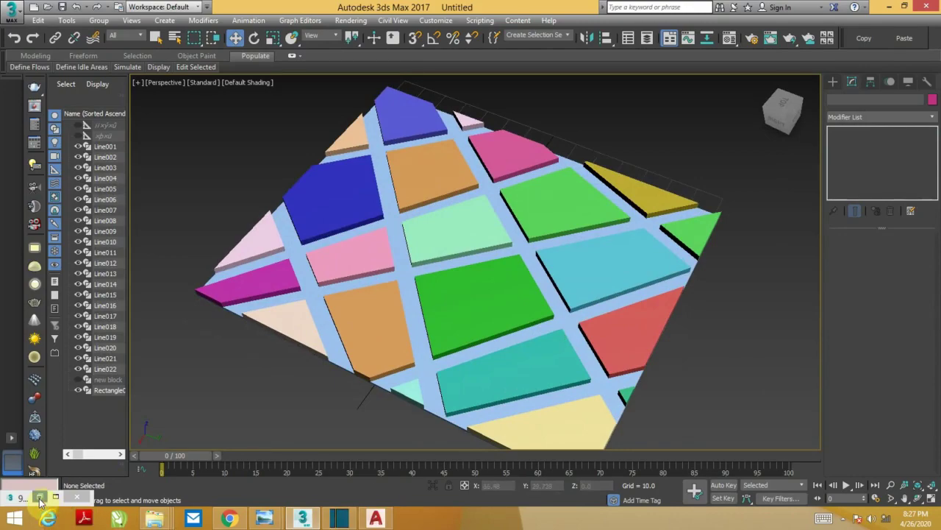
pyautogui.click(40, 498)
pyautogui.moveTo(119, 170); pyautogui.dragTo(168, 114)
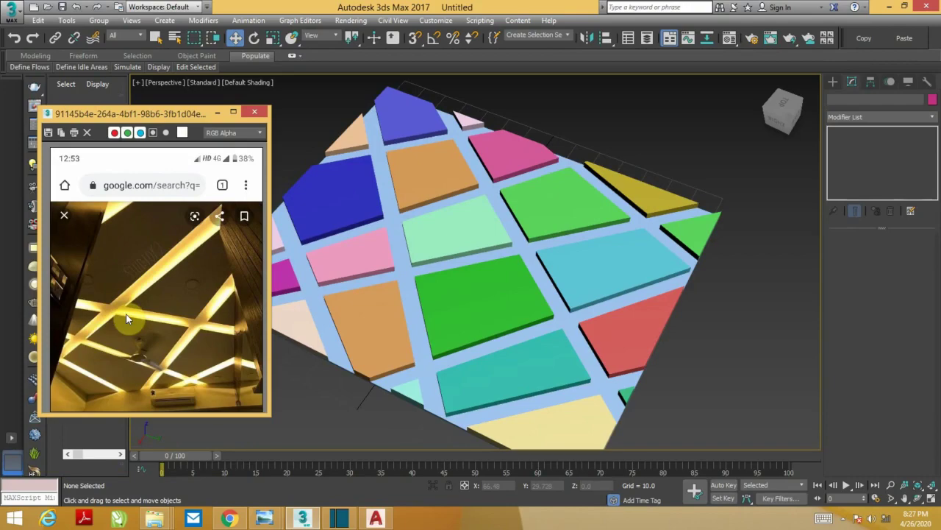
pyautogui.scroll(1, 500, 375)
pyautogui.scroll(3, 473, 343)
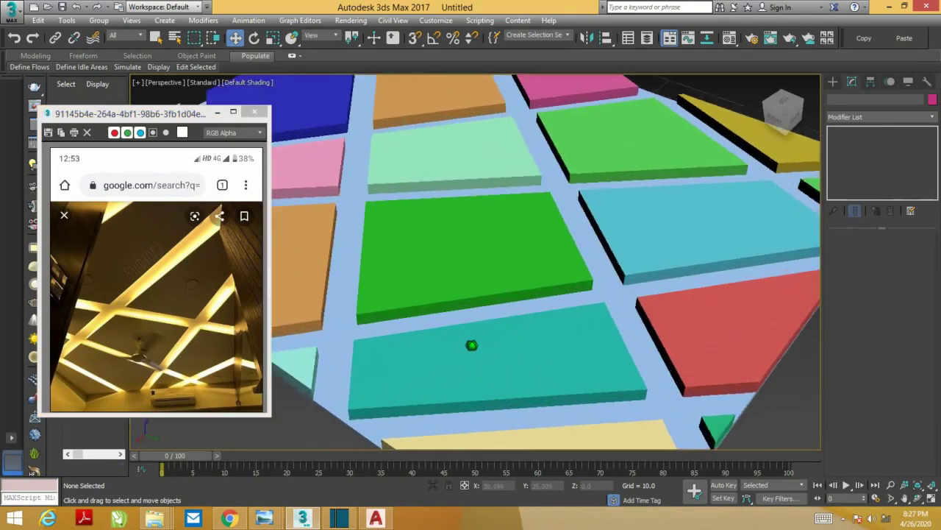
pyautogui.scroll(3, 456, 324)
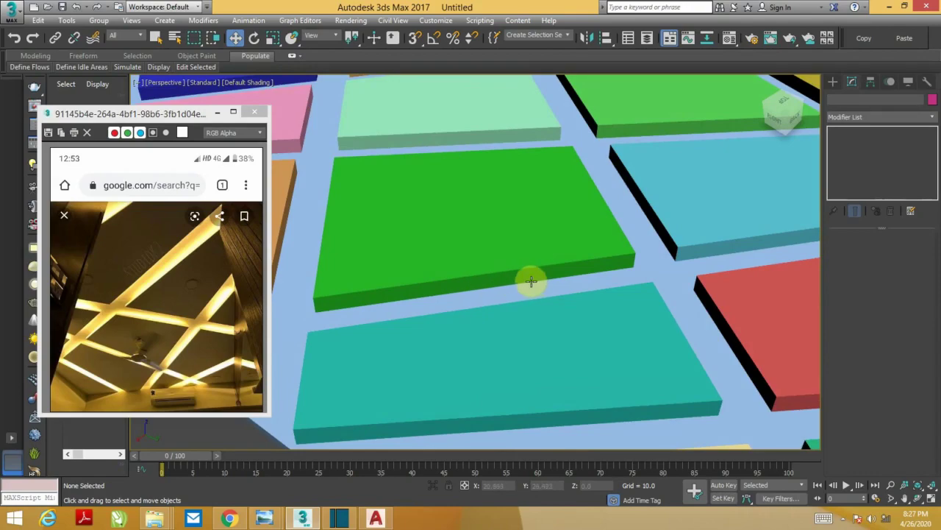
pyautogui.keyDown('alt'); pyautogui.moveTo(532, 275); pyautogui.dragTo(532, 257, button='middle'); pyautogui.keyUp('alt')
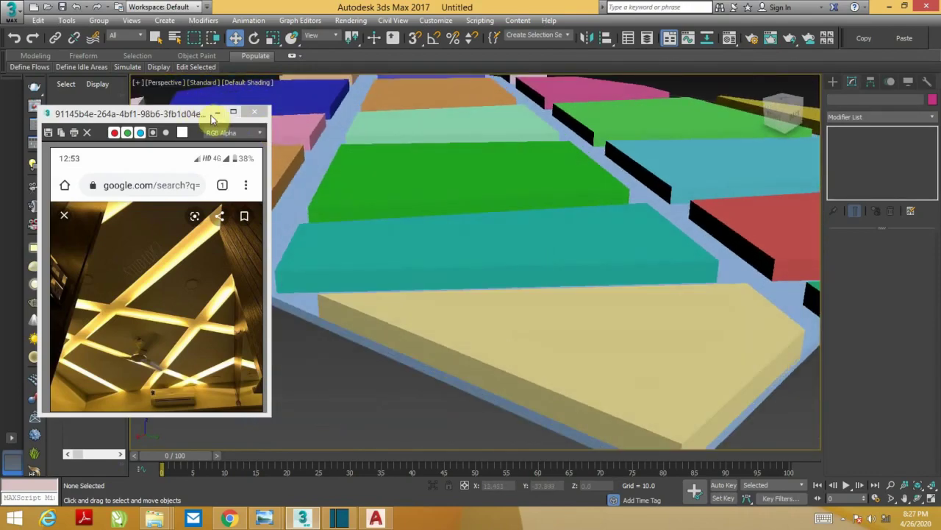
pyautogui.click(218, 112)
pyautogui.click(544, 323)
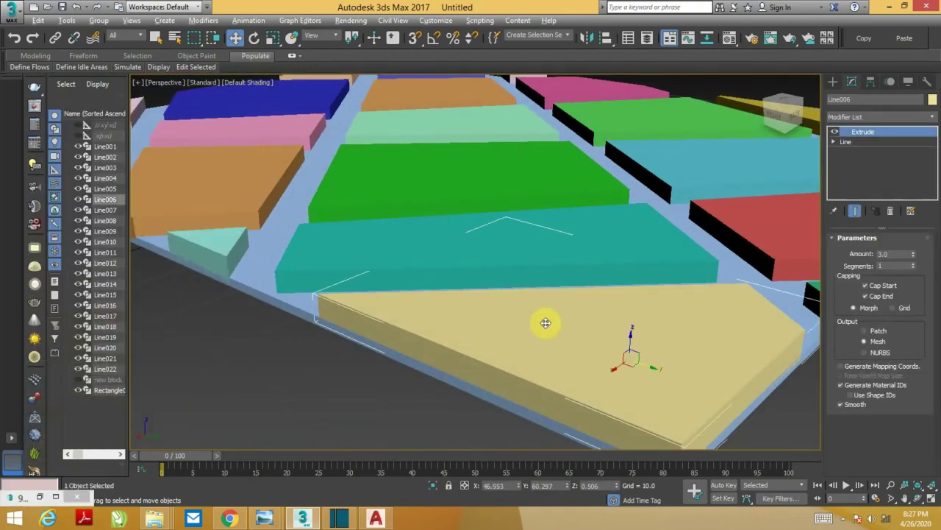
# In a maximized Front view, select all panel lines and scale them flatter along Y.
pyautogui.hotkey('alt', 'w')
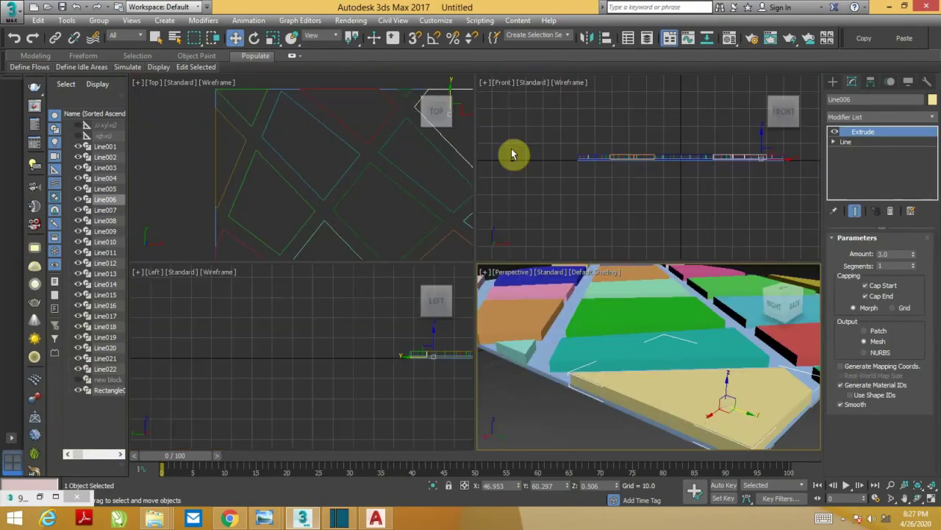
pyautogui.rightClick(710, 181)
pyautogui.hotkey('alt', 'w')
pyautogui.moveTo(519, 234); pyautogui.dragTo(514, 229, button='middle')
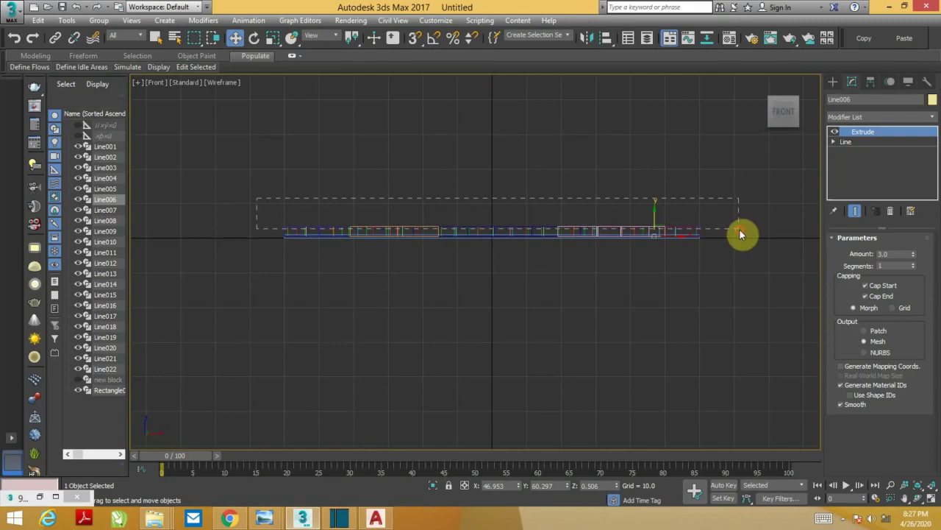
pyautogui.hotkey('ctrl', 'a')
pyautogui.press('z')
pyautogui.press('r')
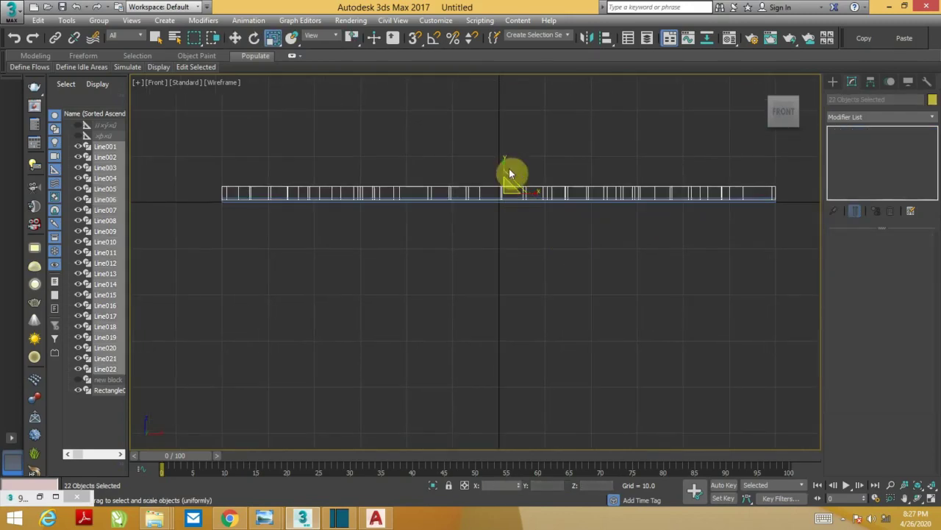
pyautogui.moveTo(506, 181)
pyautogui.mouseDown()
pyautogui.moveTo(504, 199)
pyautogui.moveTo(504, 168)
pyautogui.mouseUp()
pyautogui.press('w')
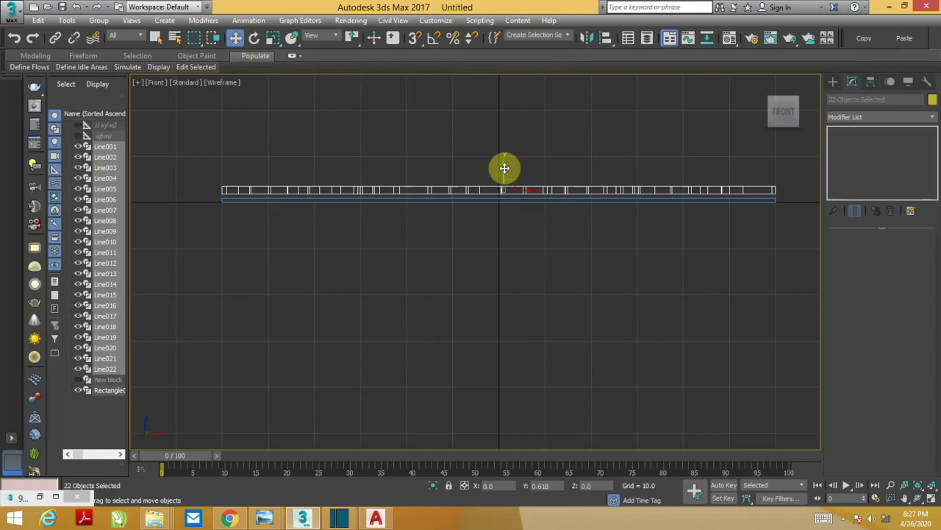
# Orbit the Perspective view over the tile layout and select the Rectangle001 base plate.
pyautogui.hotkey('alt', 'w')
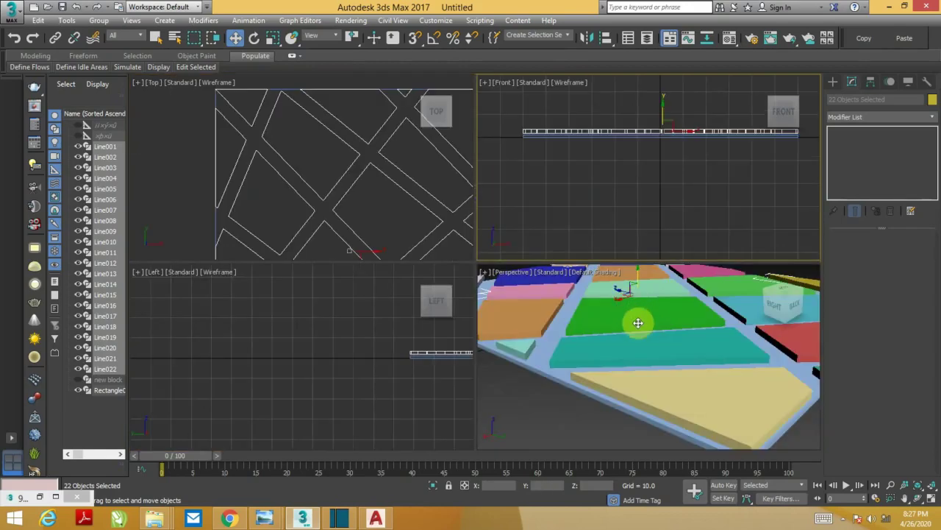
pyautogui.keyDown('alt'); pyautogui.moveTo(637, 322); pyautogui.dragTo(603, 317, button='middle'); pyautogui.keyUp('alt')
pyautogui.hotkey('alt', 'w')
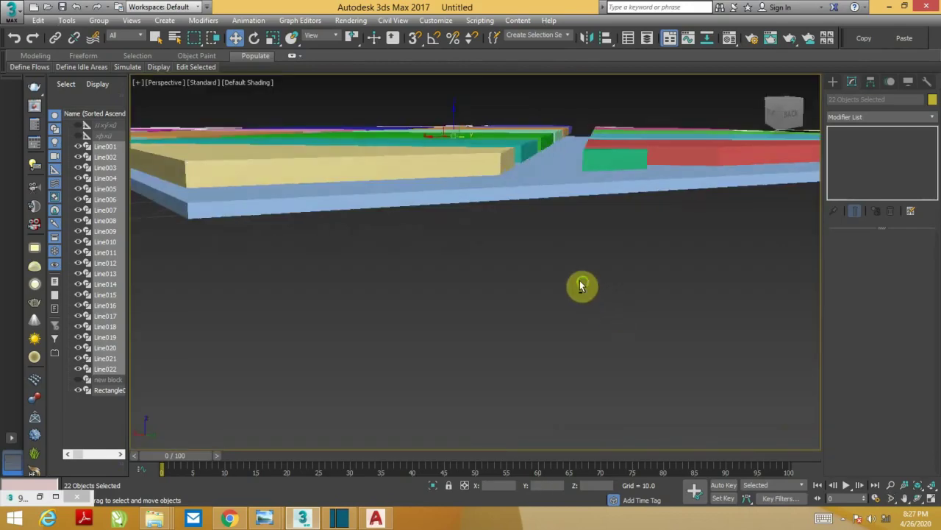
pyautogui.moveTo(581, 286)
pyautogui.keyDown('alt'); pyautogui.mouseDown(button='middle')
pyautogui.moveTo(567, 287)
pyautogui.moveTo(578, 290)
pyautogui.mouseUp(button='middle'); pyautogui.keyUp('alt')
pyautogui.hotkey('alt', 'w')
pyautogui.hotkey('alt', 'w')
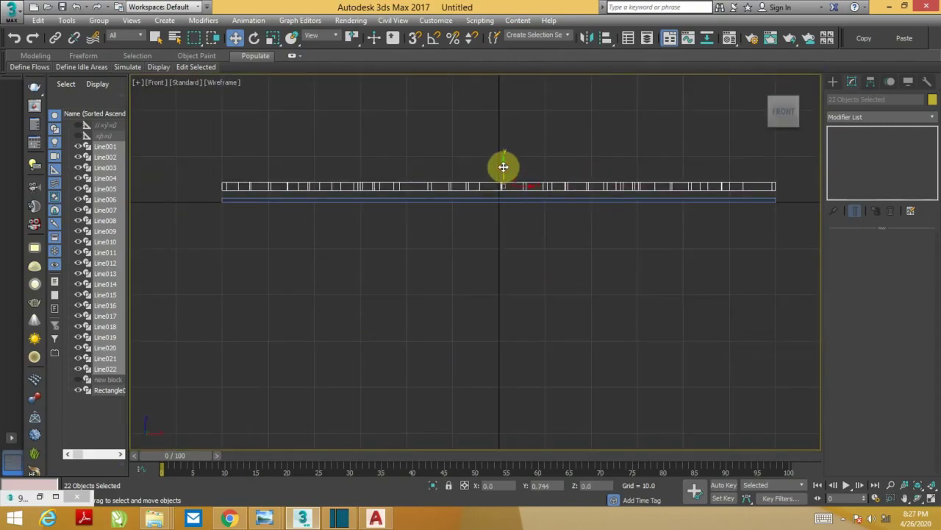
pyautogui.hotkey('alt', 'w')
pyautogui.hotkey('alt', 'w')
pyautogui.keyDown('alt'); pyautogui.moveTo(594, 288); pyautogui.dragTo(571, 275, button='middle'); pyautogui.keyUp('alt')
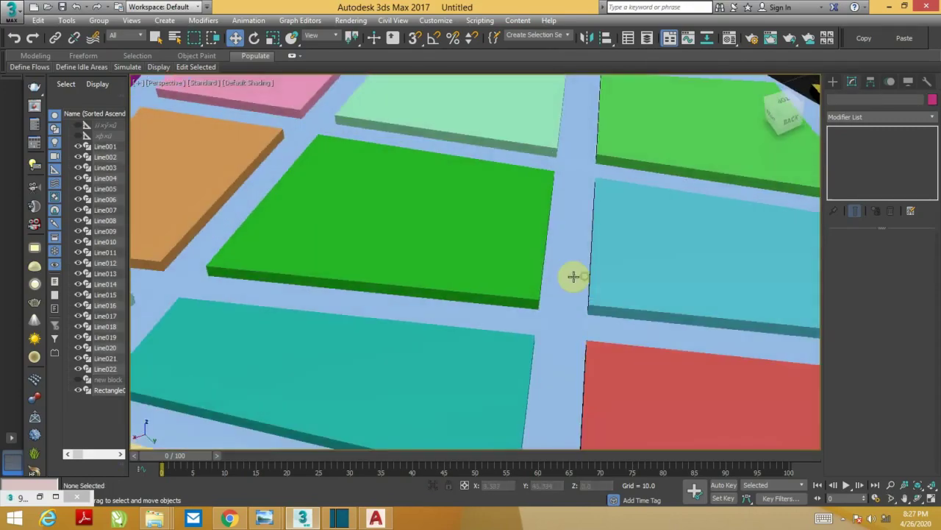
pyautogui.scroll(-5, 571, 275)
pyautogui.moveTo(584, 328)
pyautogui.keyDown('alt'); pyautogui.mouseDown(button='middle')
pyautogui.moveTo(466, 271)
pyautogui.moveTo(501, 303)
pyautogui.moveTo(503, 324)
pyautogui.mouseUp(button='middle'); pyautogui.keyUp('alt')
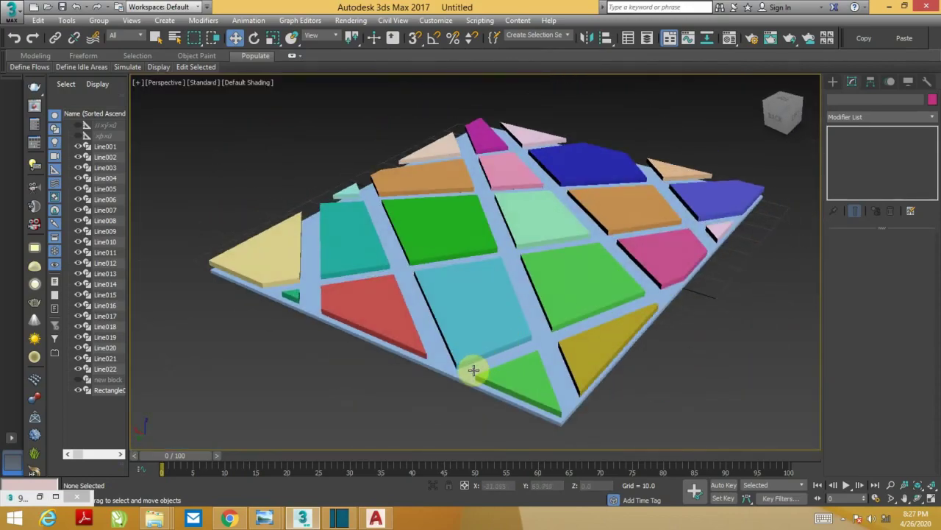
pyautogui.click(459, 371)
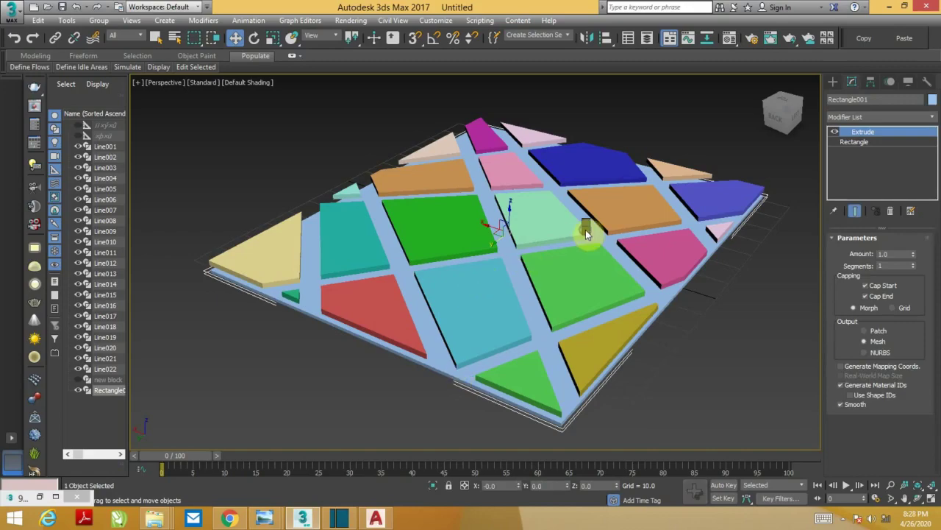
# Hide the base plate and convert the green tile Line008 to an editable poly.
pyautogui.rightClick(586, 232)
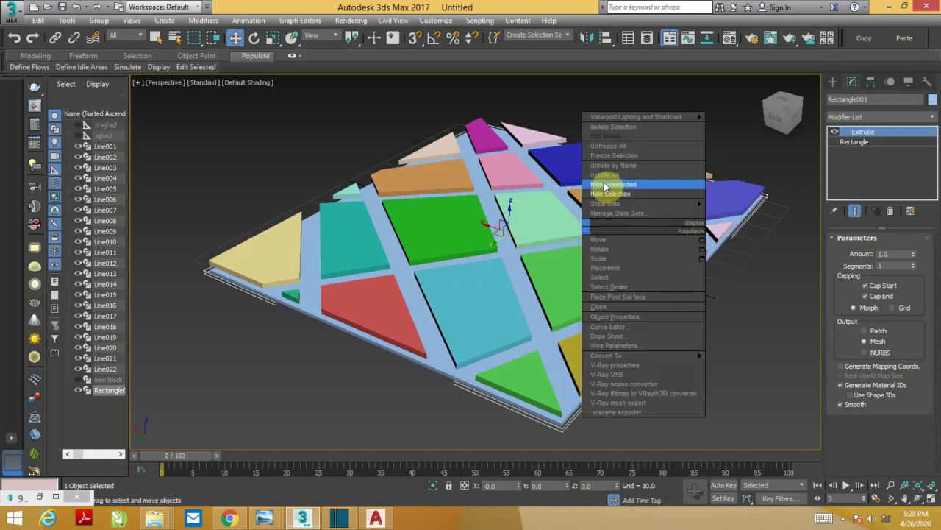
pyautogui.click(629, 194)
pyautogui.moveTo(542, 304)
pyautogui.keyDown('alt'); pyautogui.mouseDown(button='middle')
pyautogui.moveTo(540, 200)
pyautogui.moveTo(557, 111)
pyautogui.moveTo(539, 246)
pyautogui.moveTo(557, 248)
pyautogui.moveTo(530, 381)
pyautogui.moveTo(540, 305)
pyautogui.moveTo(542, 357)
pyautogui.moveTo(536, 267)
pyautogui.moveTo(551, 196)
pyautogui.moveTo(509, 196)
pyautogui.moveTo(512, 346)
pyautogui.moveTo(506, 284)
pyautogui.moveTo(542, 269)
pyautogui.mouseUp(button='middle'); pyautogui.keyUp('alt')
pyautogui.click(469, 192)
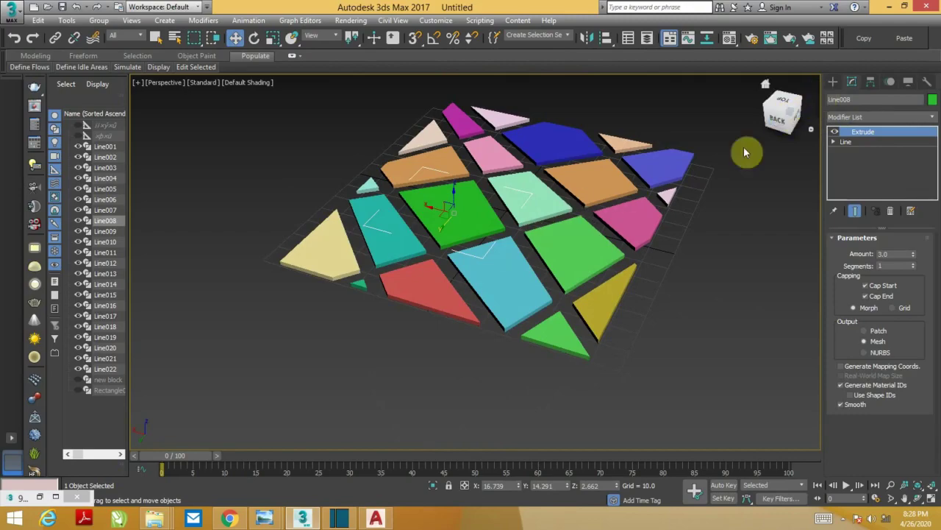
pyautogui.rightClick(510, 271)
pyautogui.click(639, 401)
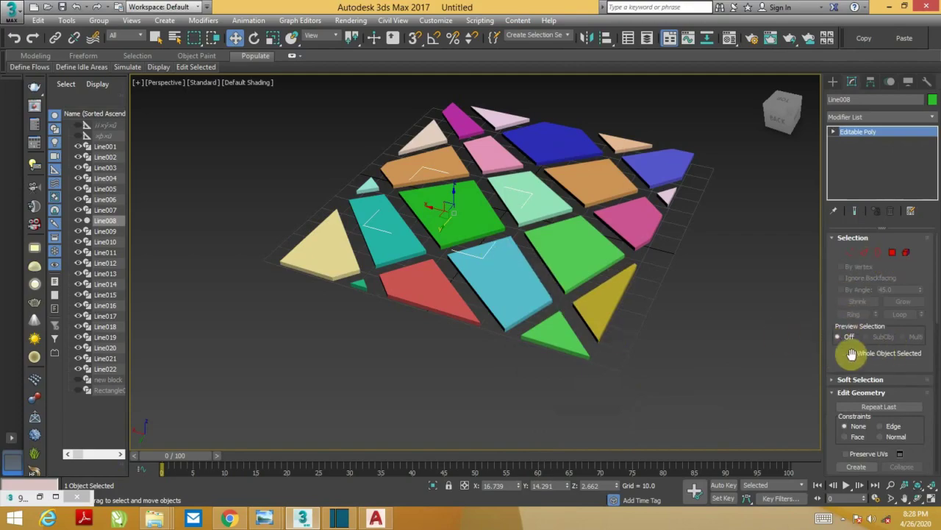
# Attach the yellow, light-green, magenta, orange, blue and pink panels to Line008.
pyautogui.press('F4')
pyautogui.scroll(-2, 851, 357)
pyautogui.scroll(-2, 850, 339)
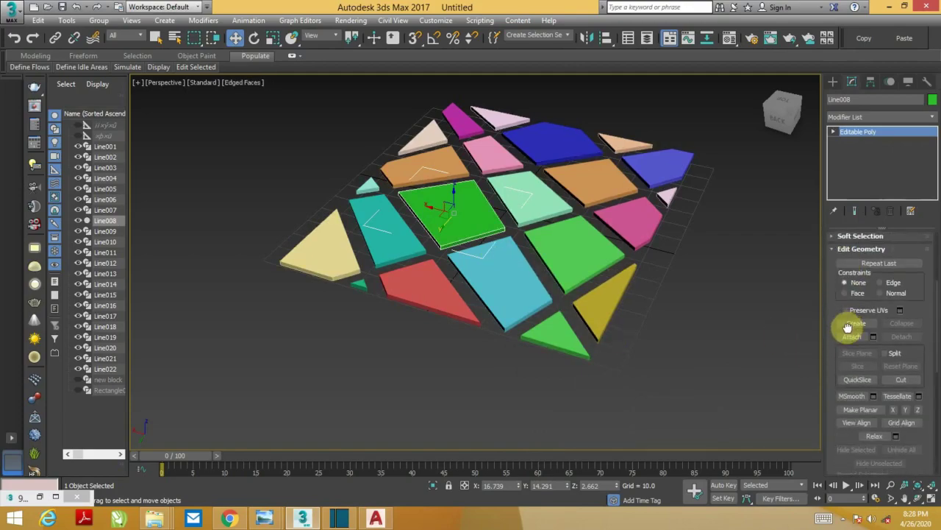
pyautogui.click(855, 338)
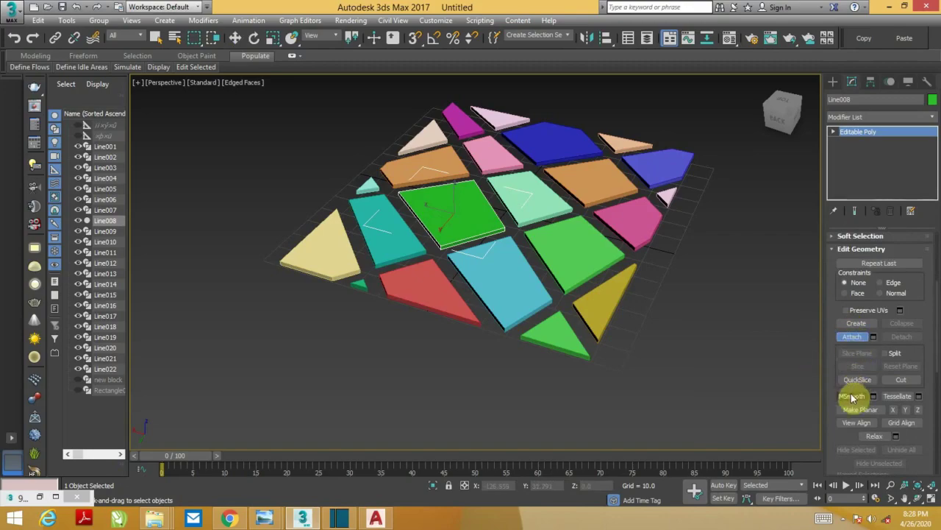
pyautogui.click(598, 310)
pyautogui.click(581, 267)
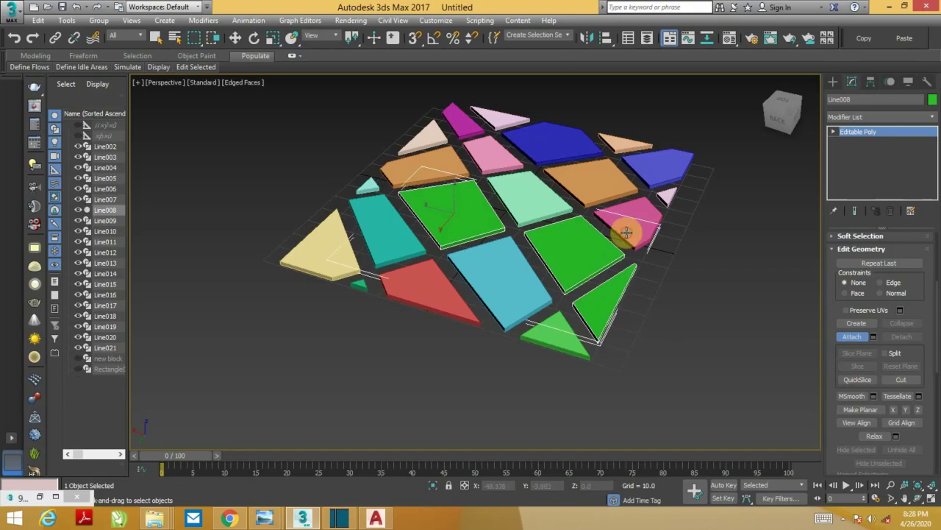
pyautogui.click(625, 227)
pyautogui.click(597, 190)
pyautogui.click(555, 147)
pyautogui.click(484, 156)
pyautogui.click(530, 197)
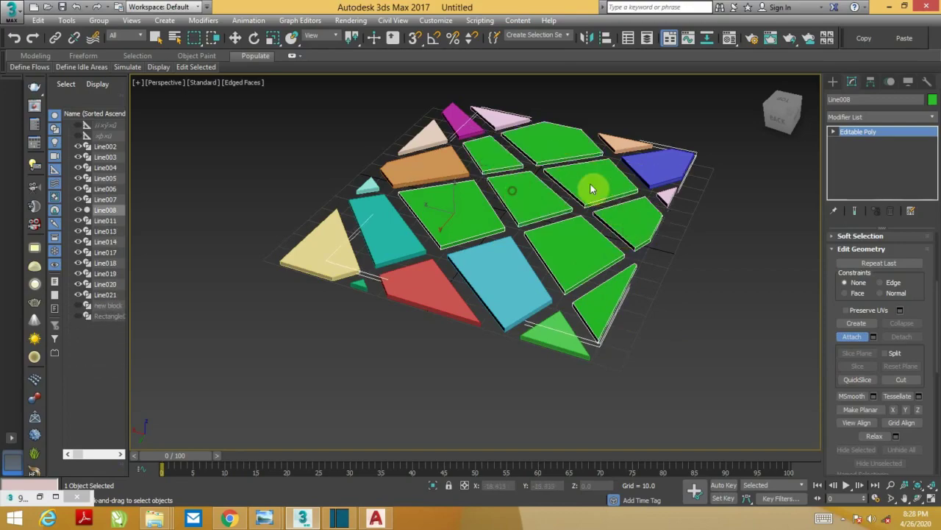
pyautogui.click(658, 168)
pyautogui.click(666, 195)
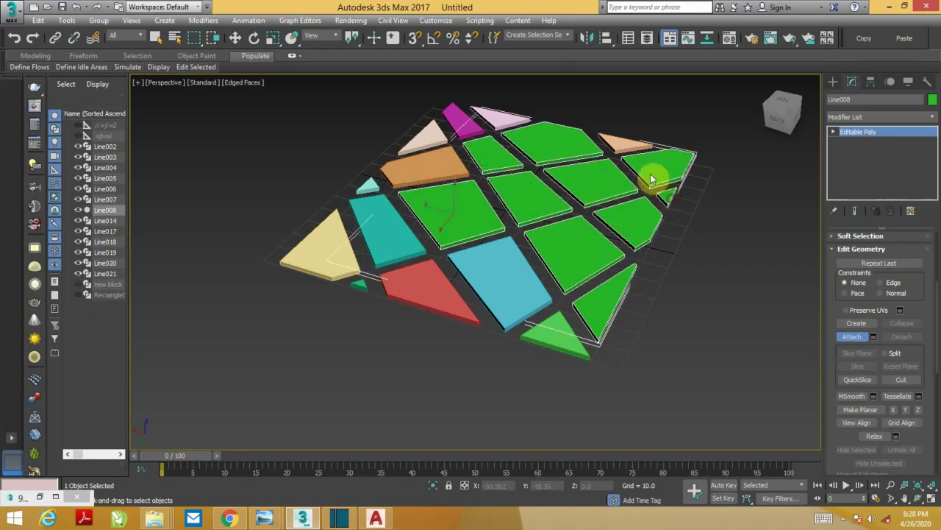
# Attach the remaining top, left and teal panels, leaving only Line002 separate.
pyautogui.click(622, 141)
pyautogui.click(468, 127)
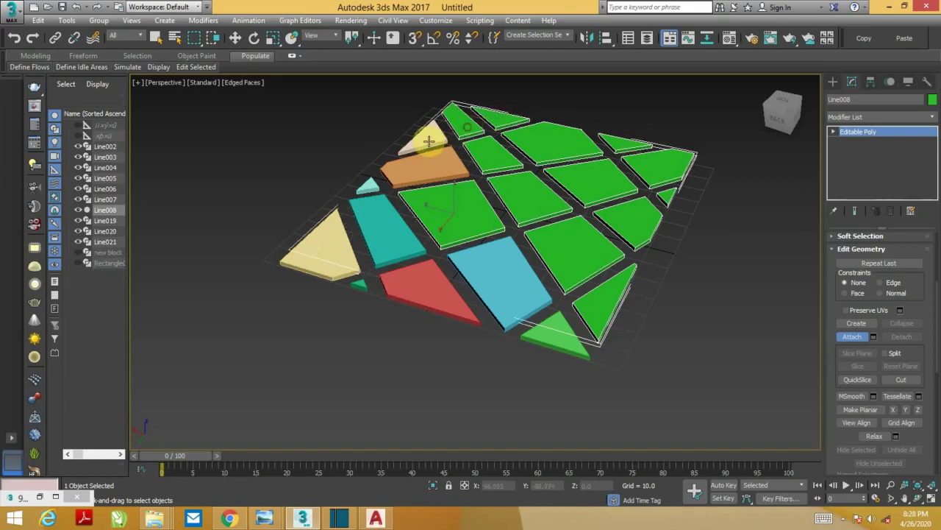
pyautogui.click(414, 163)
pyautogui.click(375, 217)
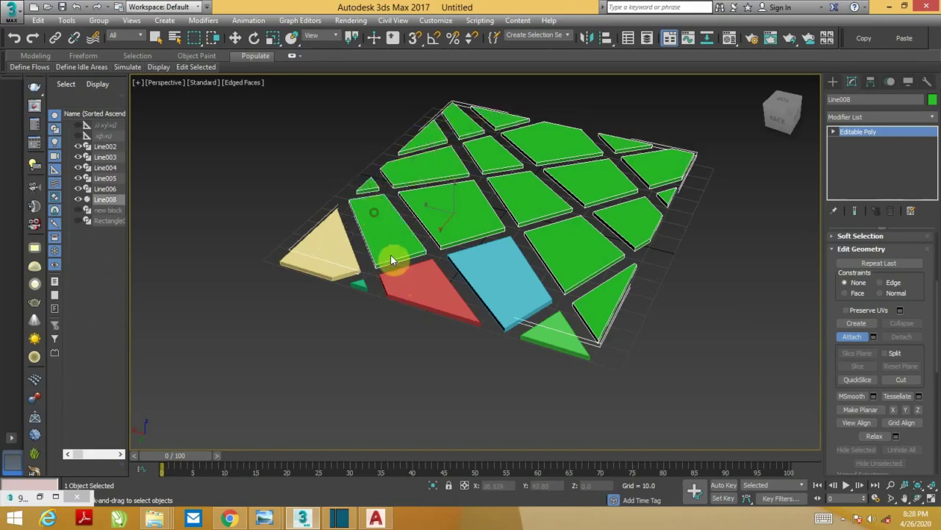
pyautogui.click(426, 290)
pyautogui.click(340, 261)
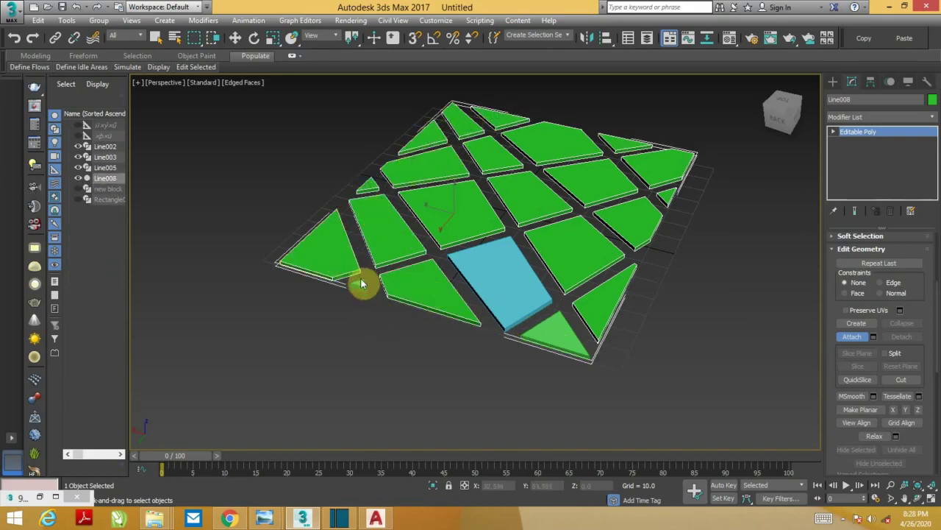
pyautogui.click(361, 283)
pyautogui.click(523, 290)
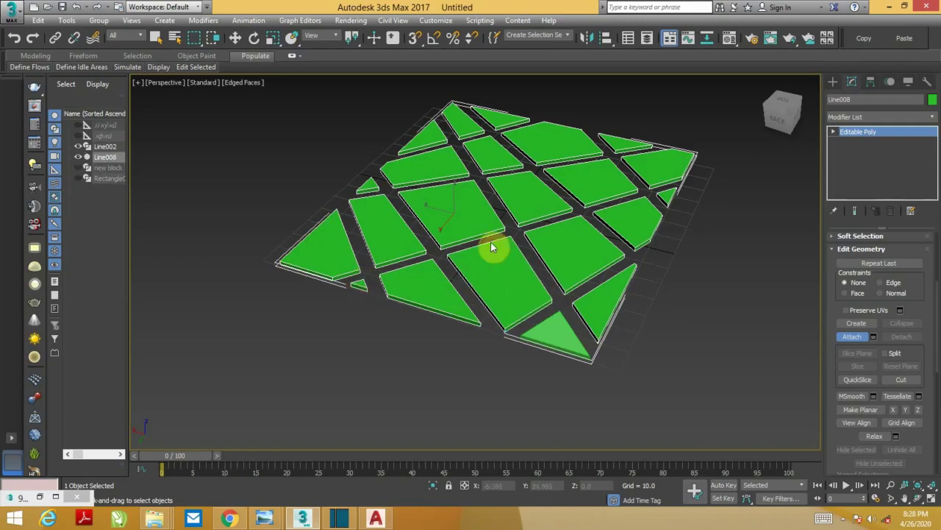
pyautogui.moveTo(645, 336)
pyautogui.keyDown('alt'); pyautogui.mouseDown(button='middle')
pyautogui.moveTo(609, 301)
pyautogui.moveTo(580, 216)
pyautogui.moveTo(459, 194)
pyautogui.mouseUp(button='middle'); pyautogui.keyUp('alt')
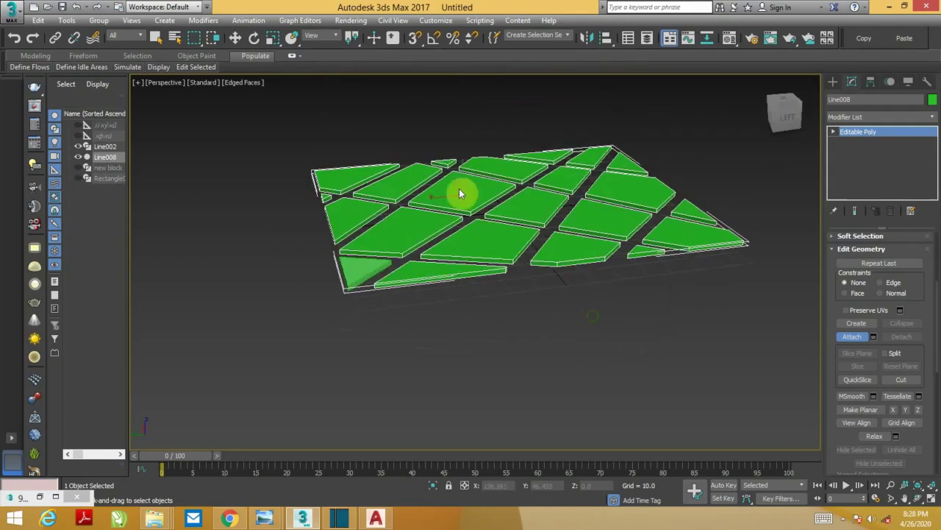
# Tilt the view and try selecting several panel polygons at Polygon level.
pyautogui.click(505, 365)
pyautogui.moveTo(505, 365)
pyautogui.keyDown('alt'); pyautogui.mouseDown(button='middle')
pyautogui.moveTo(498, 305)
pyautogui.moveTo(511, 330)
pyautogui.moveTo(496, 269)
pyautogui.moveTo(505, 176)
pyautogui.mouseUp(button='middle'); pyautogui.keyUp('alt')
pyautogui.click(498, 209)
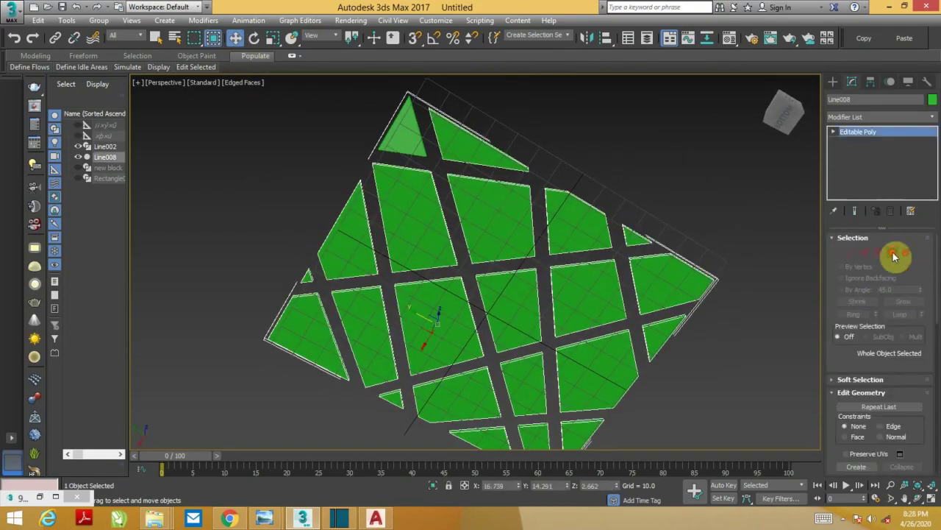
pyautogui.click(893, 253)
pyautogui.click(651, 293)
pyautogui.keyDown('ctrl'); pyautogui.click(597, 293); pyautogui.keyUp('ctrl')
pyautogui.keyDown('ctrl'); pyautogui.click(559, 237); pyautogui.keyUp('ctrl')
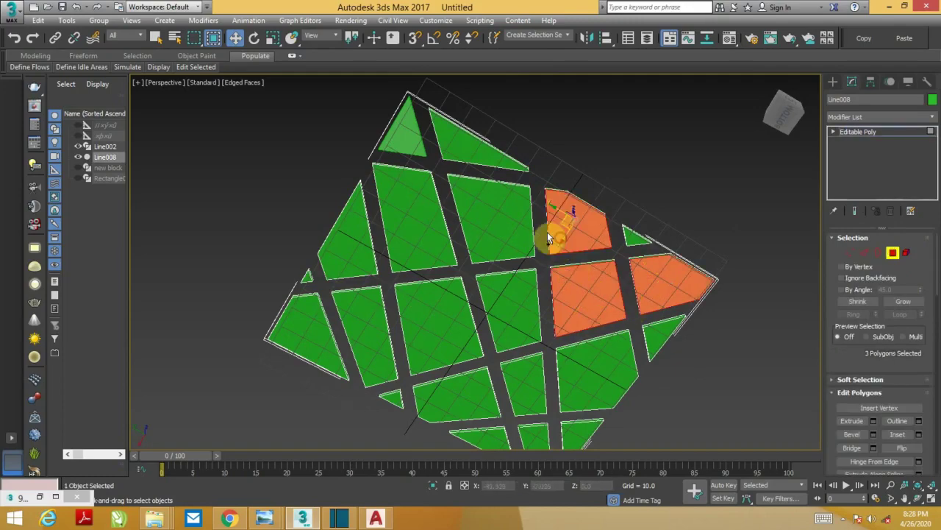
pyautogui.keyDown('ctrl'); pyautogui.click(519, 202); pyautogui.keyUp('ctrl')
pyautogui.keyDown('ctrl'); pyautogui.click(478, 147); pyautogui.keyUp('ctrl')
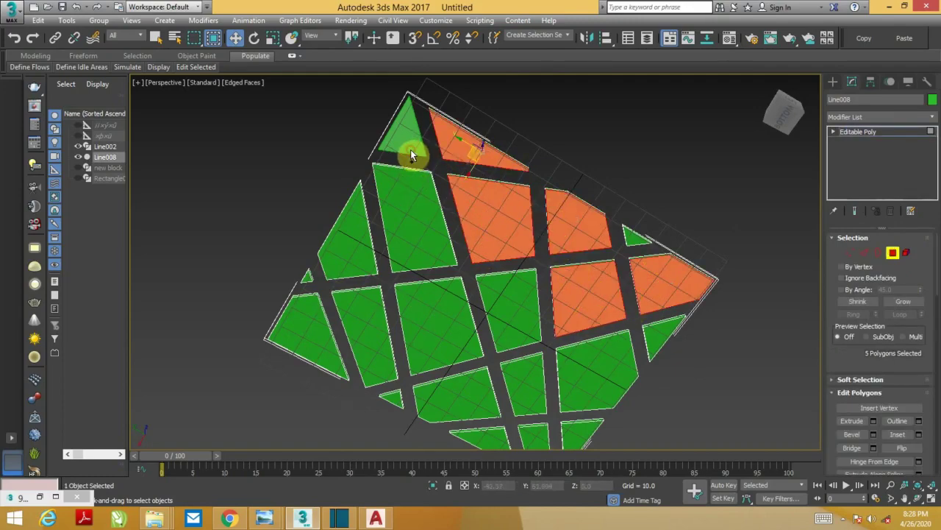
pyautogui.keyDown('ctrl'); pyautogui.click(405, 185); pyautogui.keyUp('ctrl')
pyautogui.keyDown('ctrl'); pyautogui.click(431, 316); pyautogui.keyUp('ctrl')
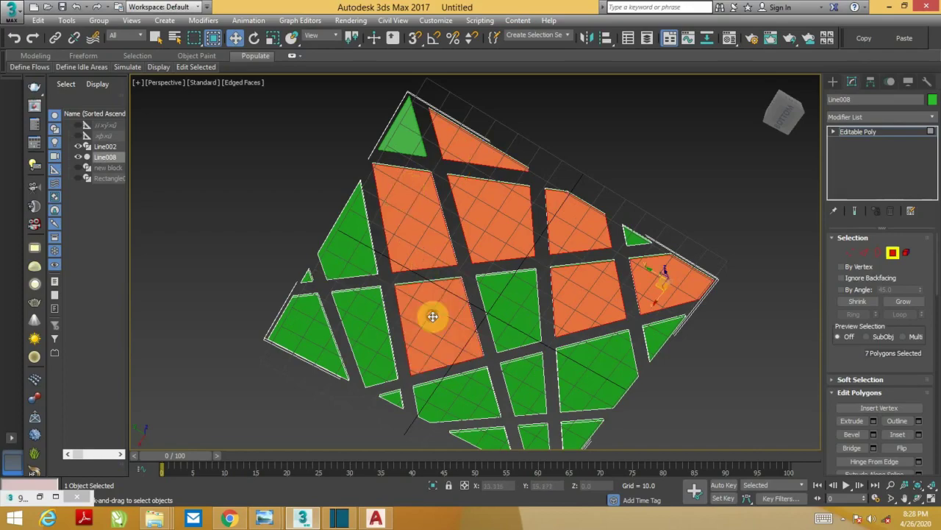
pyautogui.keyDown('ctrl'); pyautogui.click(510, 327); pyautogui.keyUp('ctrl')
# Clear the selection and attach the last triangle Line002 to the poly.
pyautogui.click(817, 372)
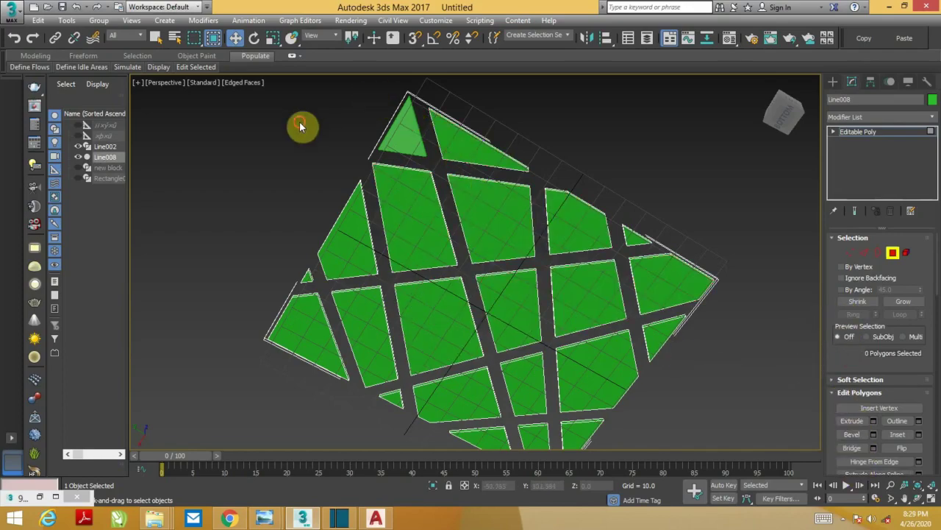
pyautogui.click(893, 254)
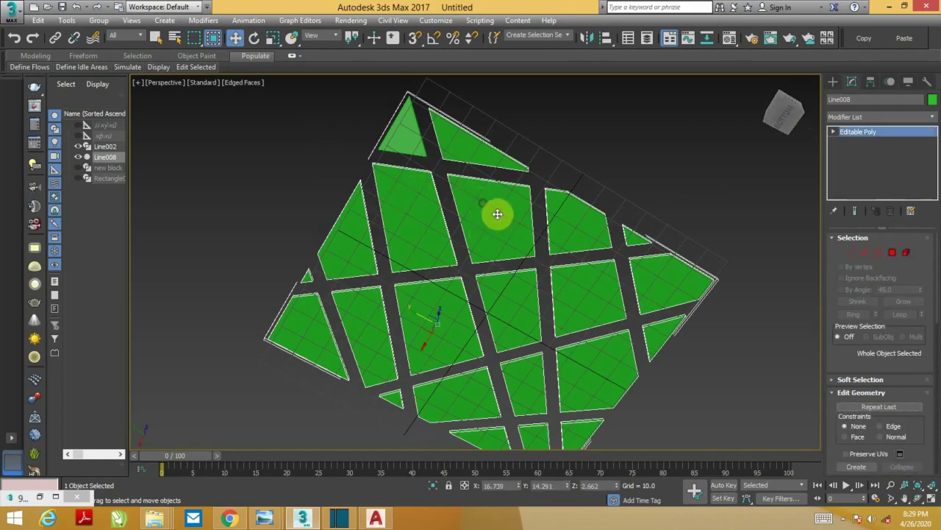
pyautogui.scroll(-3, 833, 351)
pyautogui.scroll(-2, 846, 360)
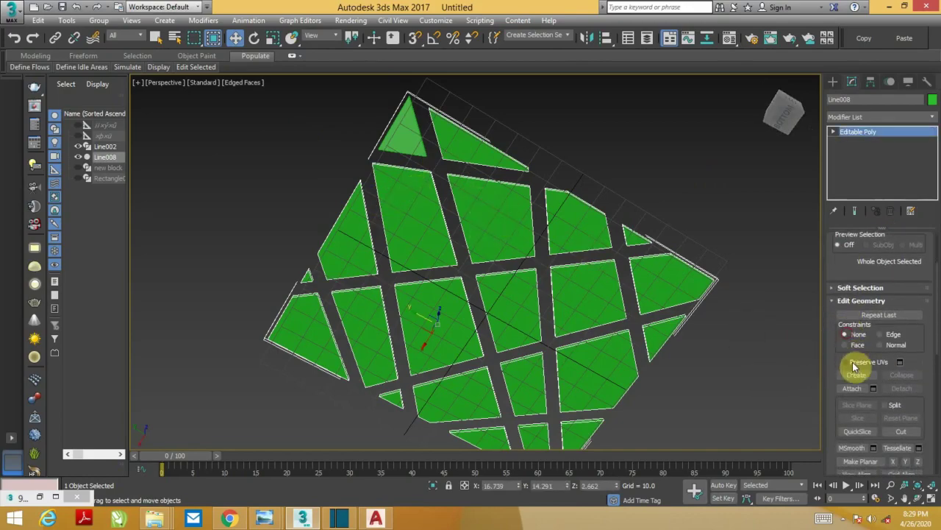
pyautogui.click(850, 390)
pyautogui.click(401, 136)
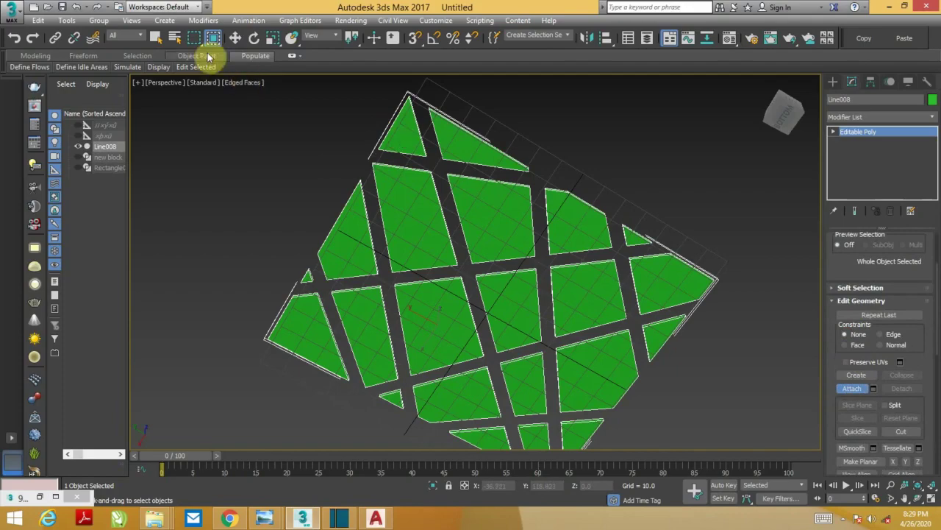
pyautogui.click(237, 38)
# At Polygon level, select the central, top and right ceiling panel faces.
pyautogui.scroll(4, 834, 273)
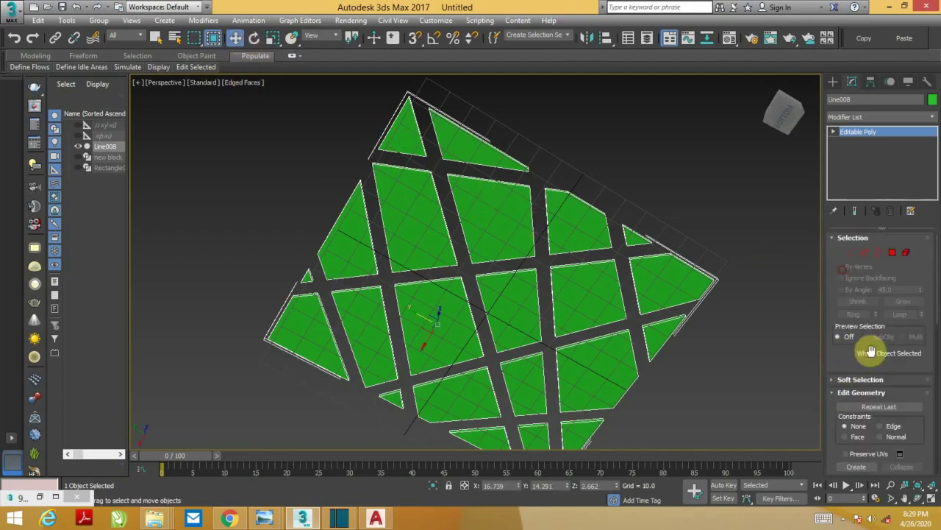
pyautogui.click(892, 253)
pyautogui.click(468, 218)
pyautogui.keyDown('ctrl'); pyautogui.click(510, 304); pyautogui.keyUp('ctrl')
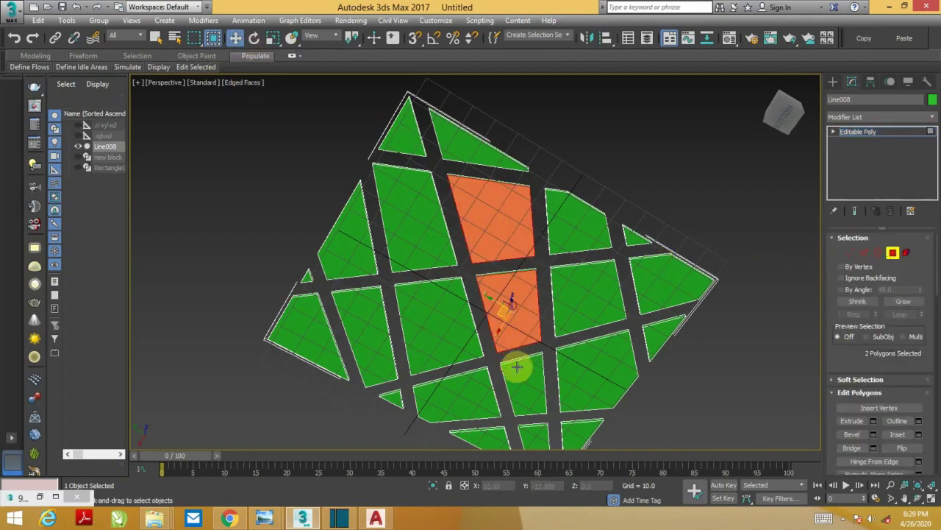
pyautogui.keyDown('ctrl'); pyautogui.click(515, 368); pyautogui.keyUp('ctrl')
pyautogui.keyDown('ctrl'); pyautogui.click(476, 393); pyautogui.keyUp('ctrl')
pyautogui.keyDown('ctrl'); pyautogui.click(439, 317); pyautogui.keyUp('ctrl')
pyautogui.keyDown('ctrl'); pyautogui.click(384, 305); pyautogui.keyUp('ctrl')
pyautogui.keyDown('ctrl'); pyautogui.click(370, 245); pyautogui.keyUp('ctrl')
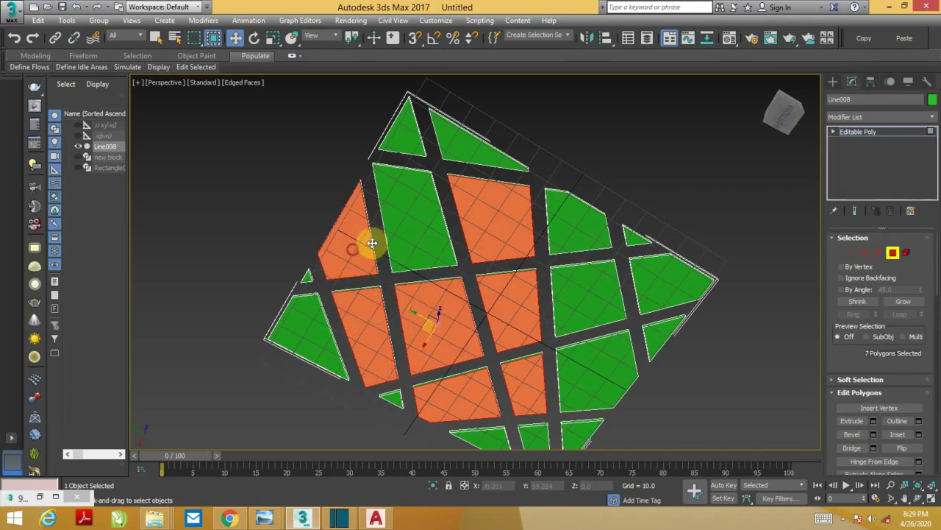
pyautogui.keyDown('ctrl'); pyautogui.click(407, 163); pyautogui.keyUp('ctrl')
pyautogui.keyDown('ctrl'); pyautogui.click(403, 139); pyautogui.keyUp('ctrl')
pyautogui.keyDown('ctrl'); pyautogui.click(458, 143); pyautogui.keyUp('ctrl')
pyautogui.keyDown('ctrl'); pyautogui.click(572, 210); pyautogui.keyUp('ctrl')
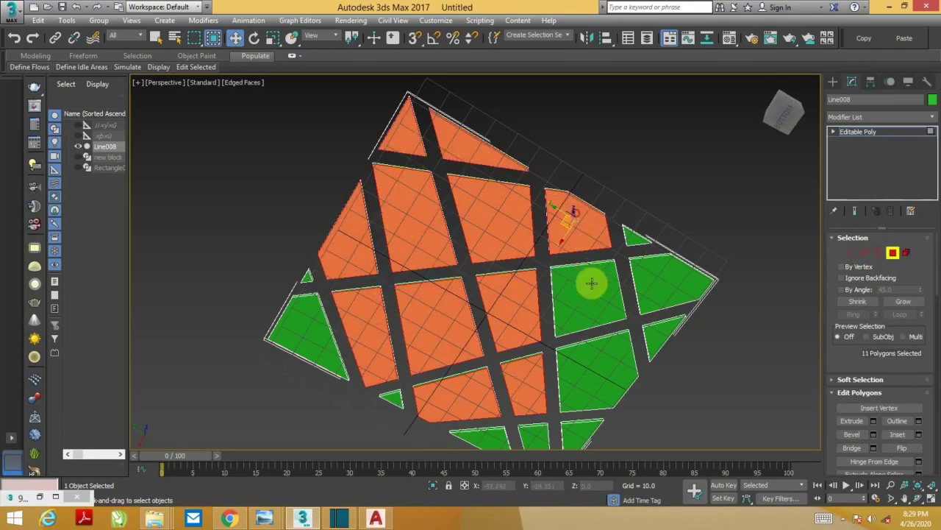
pyautogui.keyDown('ctrl'); pyautogui.click(593, 282); pyautogui.keyUp('ctrl')
# Add the right-side, bottom and left-side faces to reach all 22 panels.
pyautogui.keyDown('ctrl'); pyautogui.click(636, 241); pyautogui.keyUp('ctrl')
pyautogui.keyDown('ctrl'); pyautogui.click(647, 265); pyautogui.keyUp('ctrl')
pyautogui.keyDown('ctrl'); pyautogui.click(664, 330); pyautogui.keyUp('ctrl')
pyautogui.keyDown('ctrl'); pyautogui.click(608, 358); pyautogui.keyUp('ctrl')
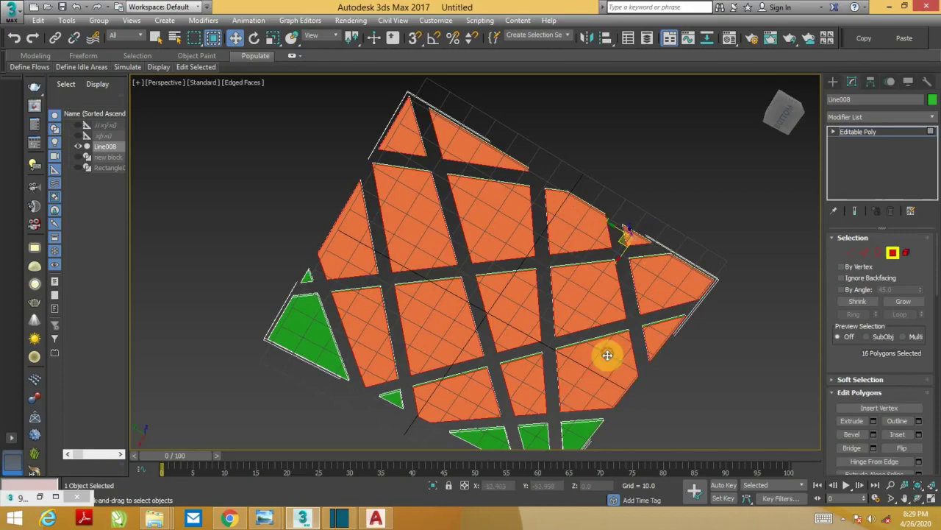
pyautogui.keyDown('ctrl'); pyautogui.click(575, 439); pyautogui.keyUp('ctrl')
pyautogui.keyDown('ctrl'); pyautogui.click(543, 439); pyautogui.keyUp('ctrl')
pyautogui.keyDown('ctrl'); pyautogui.click(482, 439); pyautogui.keyUp('ctrl')
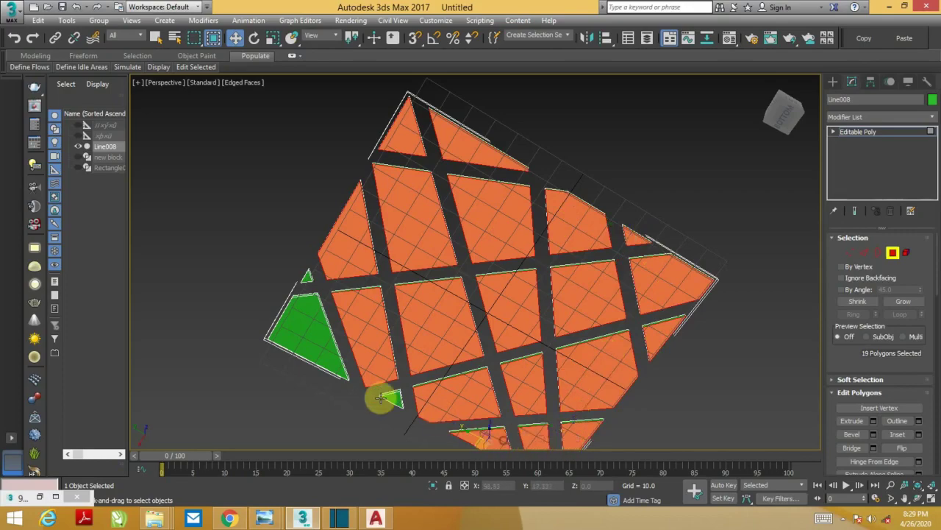
pyautogui.keyDown('ctrl'); pyautogui.click(388, 397); pyautogui.keyUp('ctrl')
pyautogui.keyDown('ctrl'); pyautogui.click(322, 321); pyautogui.keyUp('ctrl')
pyautogui.keyDown('ctrl'); pyautogui.click(305, 275); pyautogui.keyUp('ctrl')
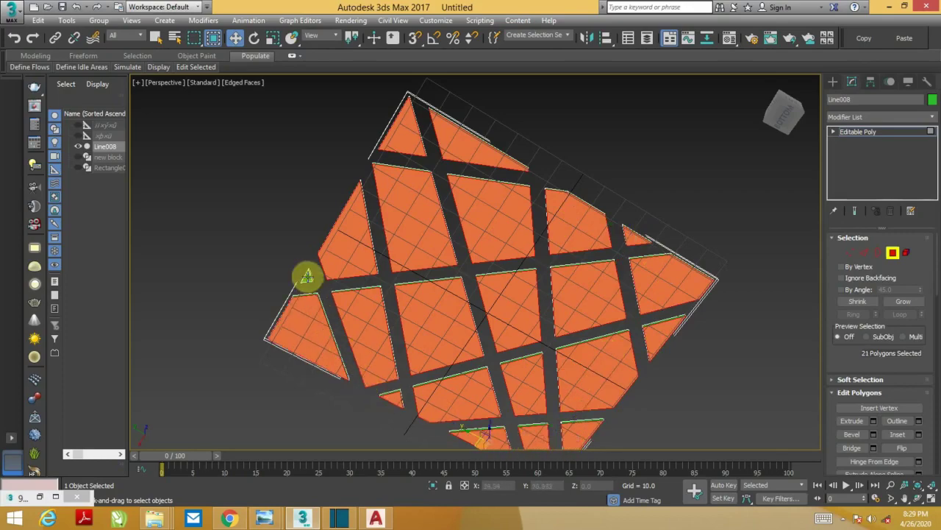
pyautogui.moveTo(491, 302)
pyautogui.mouseDown(button='middle')
pyautogui.moveTo(488, 288)
pyautogui.moveTo(535, 331)
pyautogui.moveTo(558, 309)
pyautogui.moveTo(552, 331)
pyautogui.moveTo(564, 319)
pyautogui.mouseUp(button='middle')
# Inset the 22 selected panel faces by an amount of about 2.0.
pyautogui.rightClick(674, 237)
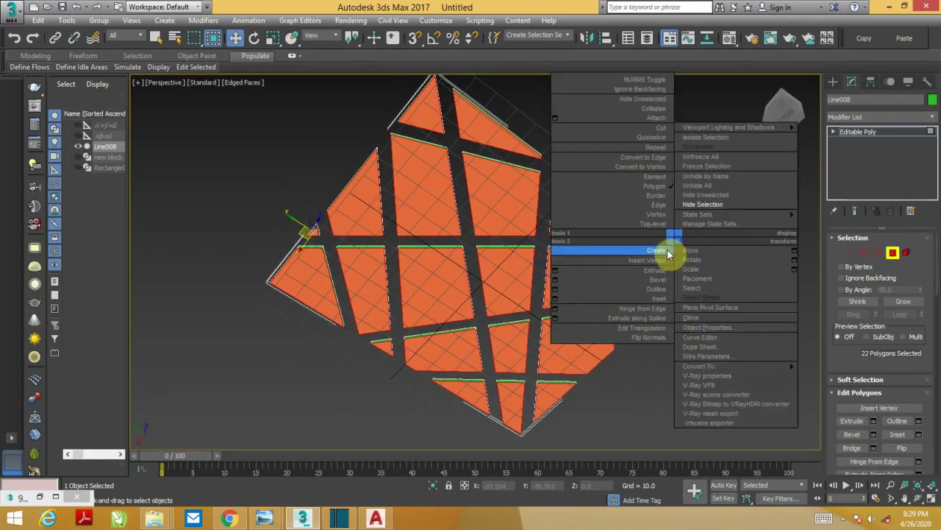
pyautogui.click(558, 298)
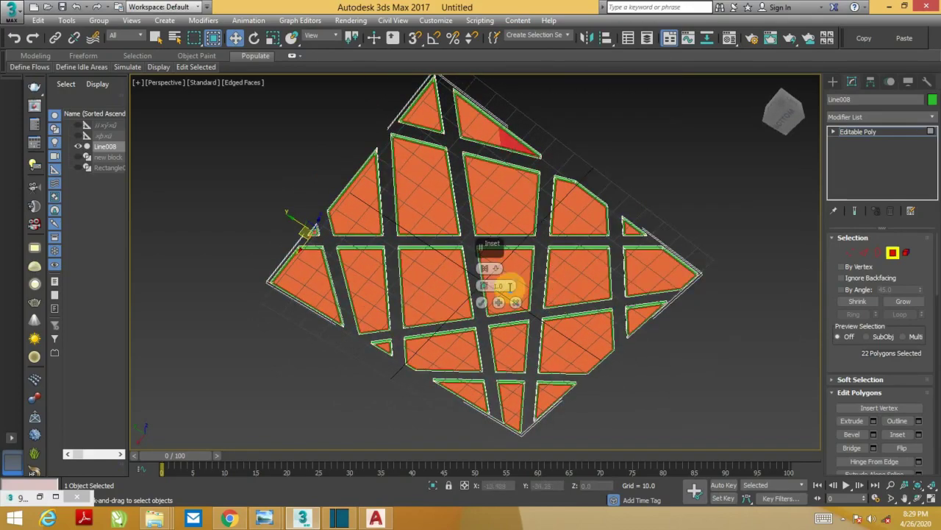
pyautogui.moveTo(485, 285); pyautogui.dragTo(485, 273)
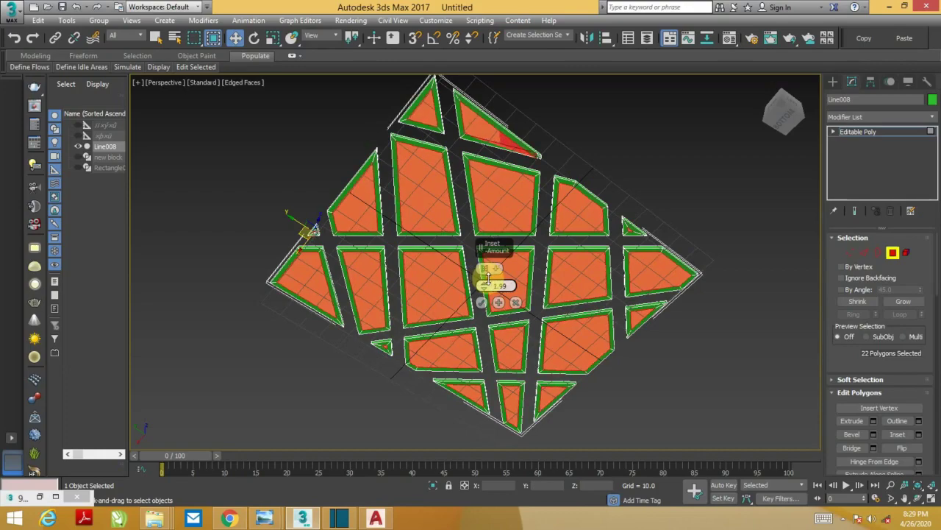
pyautogui.moveTo(487, 278); pyautogui.dragTo(487, 276)
pyautogui.click(482, 301)
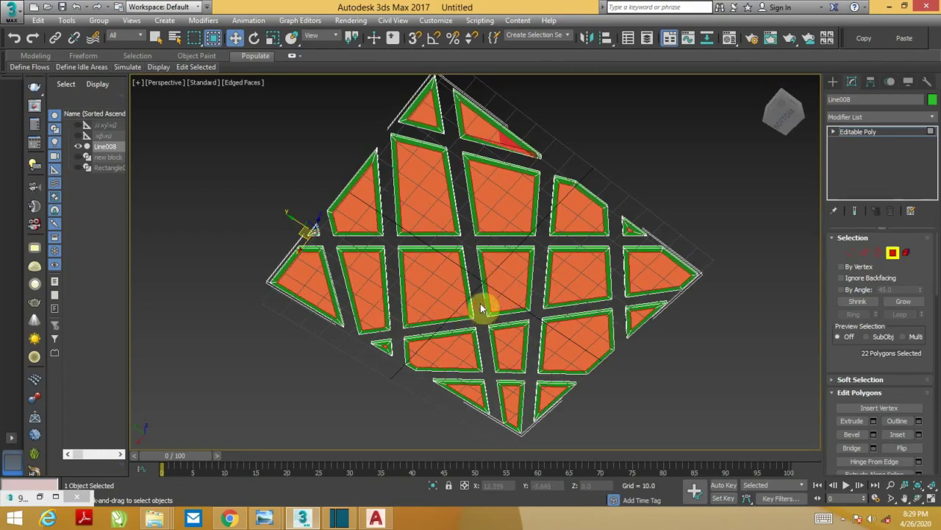
pyautogui.rightClick(661, 199)
# Extrude the inset panel faces to a height of 4.628, checking them from below.
pyautogui.click(542, 233)
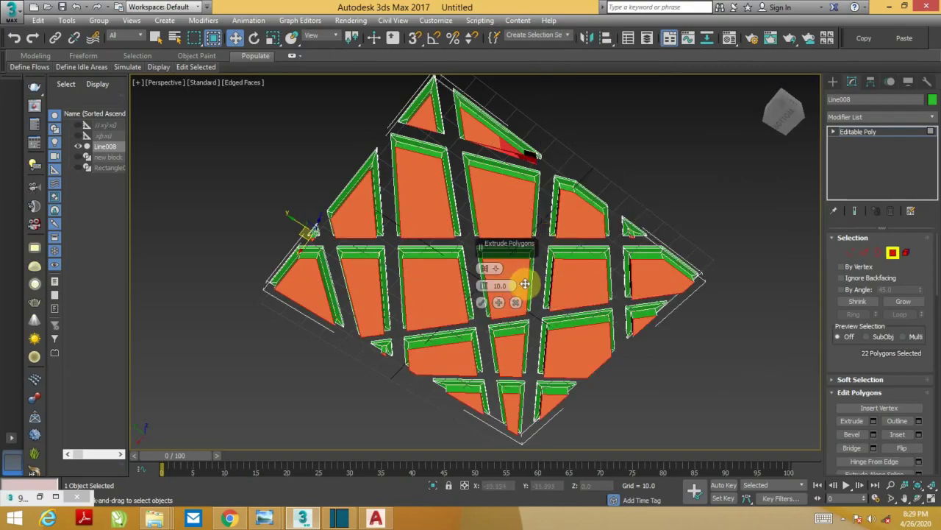
pyautogui.moveTo(567, 269)
pyautogui.keyDown('alt'); pyautogui.mouseDown(button='middle')
pyautogui.moveTo(572, 338)
pyautogui.moveTo(573, 320)
pyautogui.mouseUp(button='middle'); pyautogui.keyUp('alt')
pyautogui.scroll(2, 515, 298)
pyautogui.scroll(3, 441, 279)
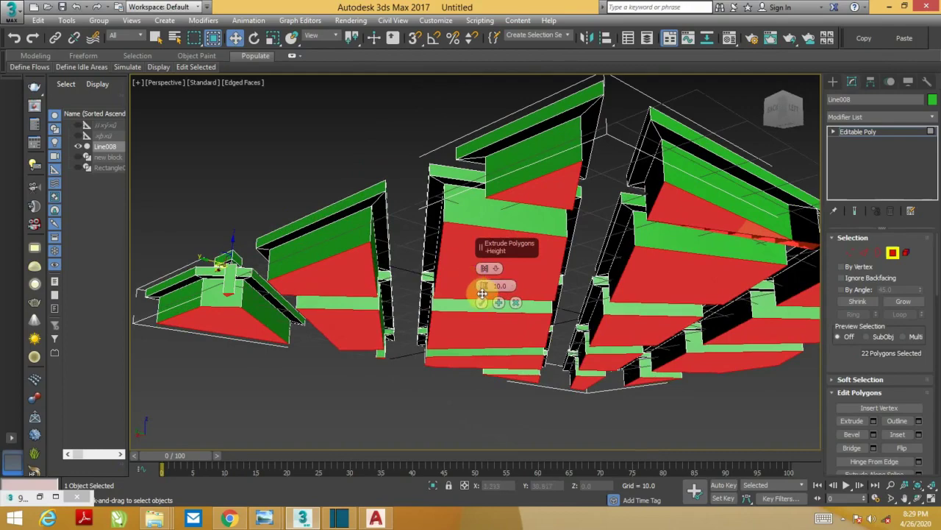
pyautogui.moveTo(483, 289); pyautogui.dragTo(486, 310)
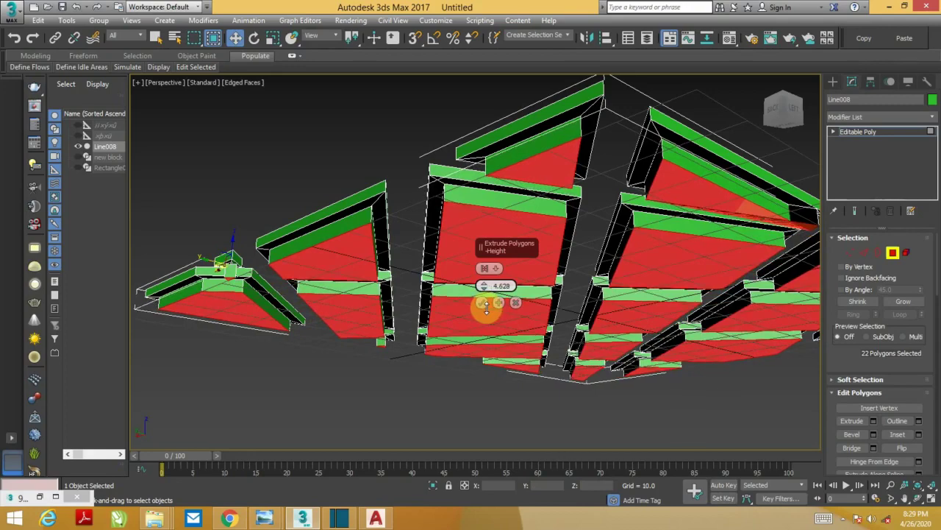
pyautogui.moveTo(392, 231)
pyautogui.keyDown('alt'); pyautogui.mouseDown(button='middle')
pyautogui.moveTo(412, 260)
pyautogui.moveTo(424, 203)
pyautogui.moveTo(399, 216)
pyautogui.moveTo(407, 251)
pyautogui.moveTo(385, 242)
pyautogui.moveTo(378, 218)
pyautogui.moveTo(390, 156)
pyautogui.moveTo(390, 220)
pyautogui.moveTo(409, 252)
pyautogui.moveTo(399, 257)
pyautogui.moveTo(378, 237)
pyautogui.moveTo(378, 218)
pyautogui.mouseUp(button='middle'); pyautogui.keyUp('alt')
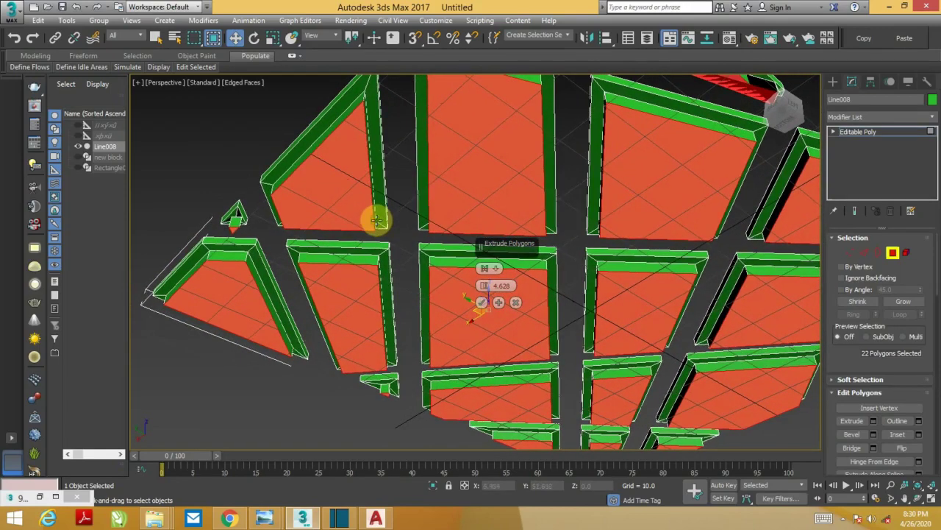
pyautogui.keyDown('alt'); pyautogui.moveTo(539, 201); pyautogui.dragTo(551, 242, button='middle'); pyautogui.keyUp('alt')
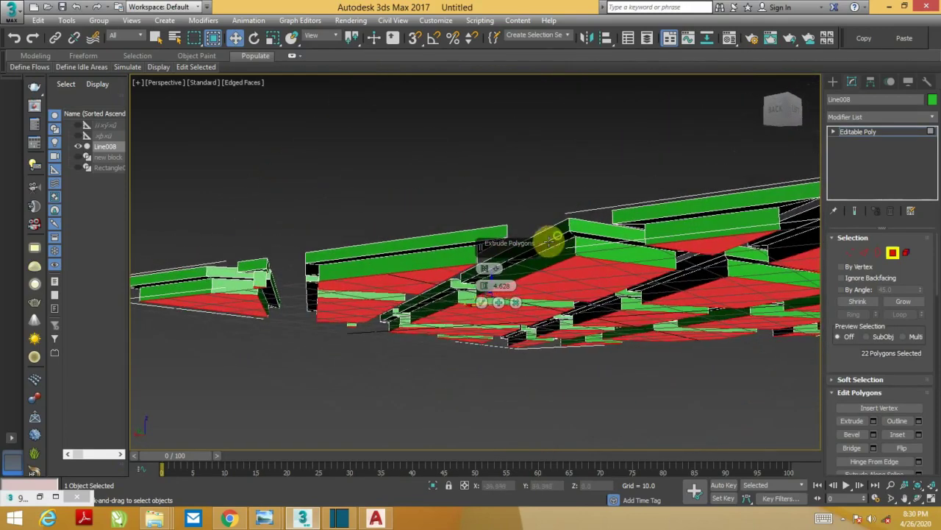
pyautogui.click(481, 307)
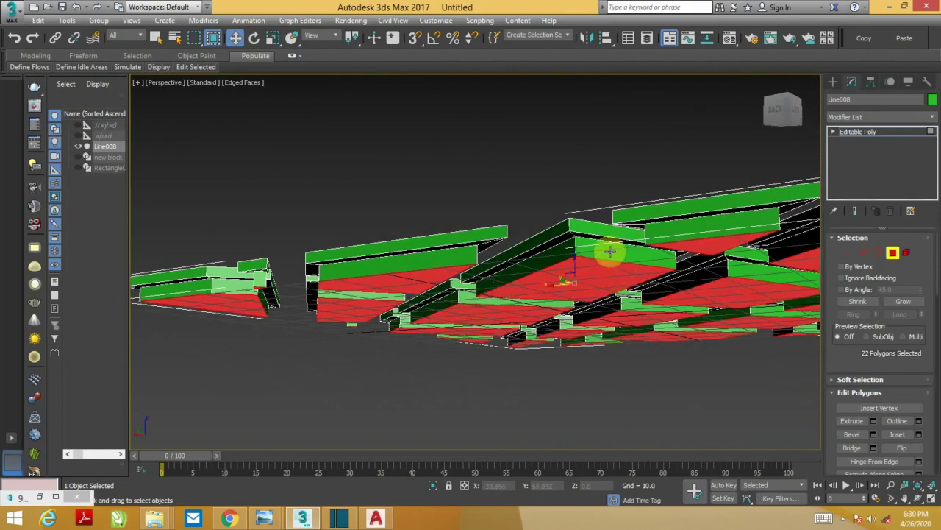
pyautogui.click(607, 254)
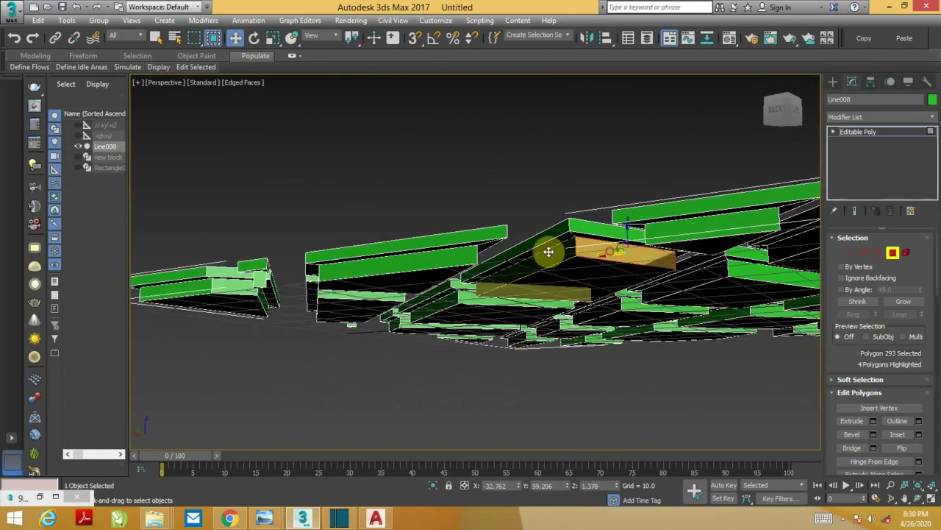
# Select additional faces on the top panel and the left panel's front and underside.
pyautogui.keyDown('ctrl'); pyautogui.click(461, 253); pyautogui.keyUp('ctrl')
pyautogui.moveTo(458, 255)
pyautogui.keyDown('alt'); pyautogui.mouseDown(button='middle')
pyautogui.moveTo(490, 236)
pyautogui.moveTo(309, 235)
pyautogui.mouseUp(button='middle'); pyautogui.keyUp('alt')
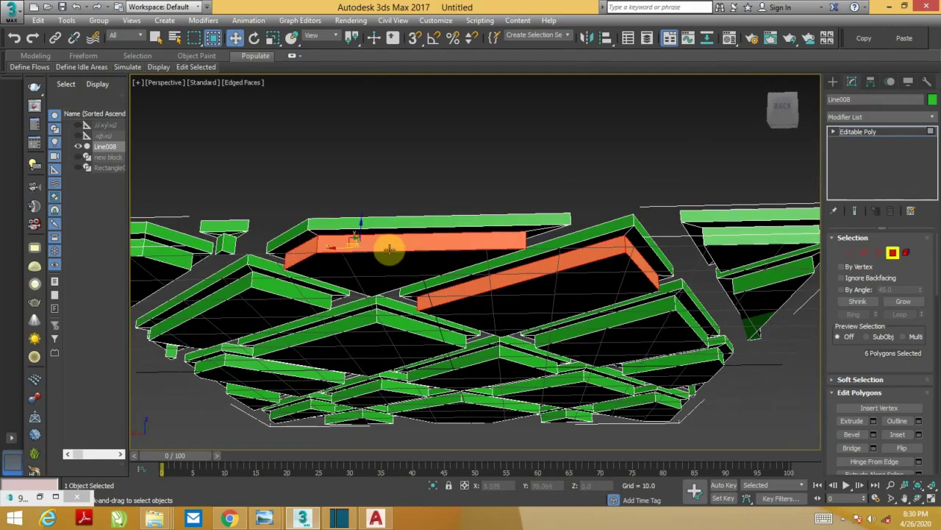
pyautogui.keyDown('ctrl'); pyautogui.click(303, 249); pyautogui.keyUp('ctrl')
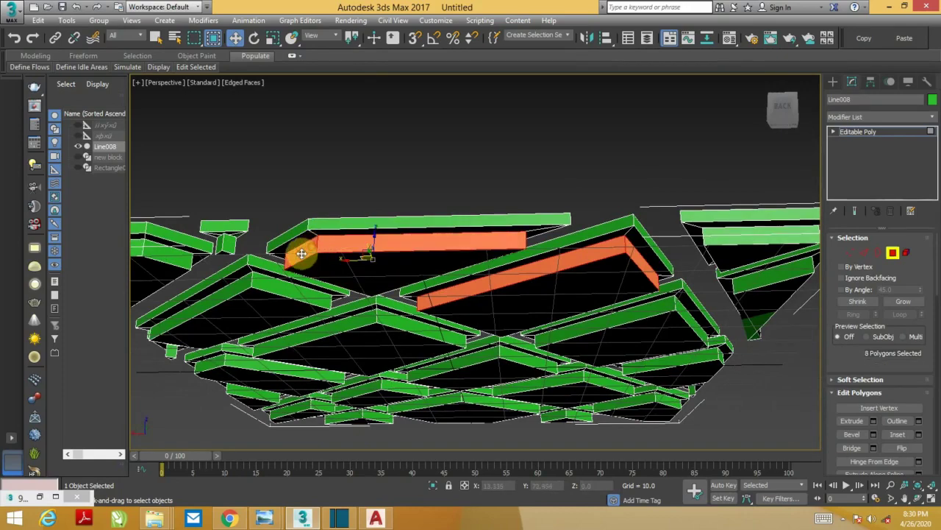
pyautogui.keyDown('ctrl'); pyautogui.click(228, 288); pyautogui.keyUp('ctrl')
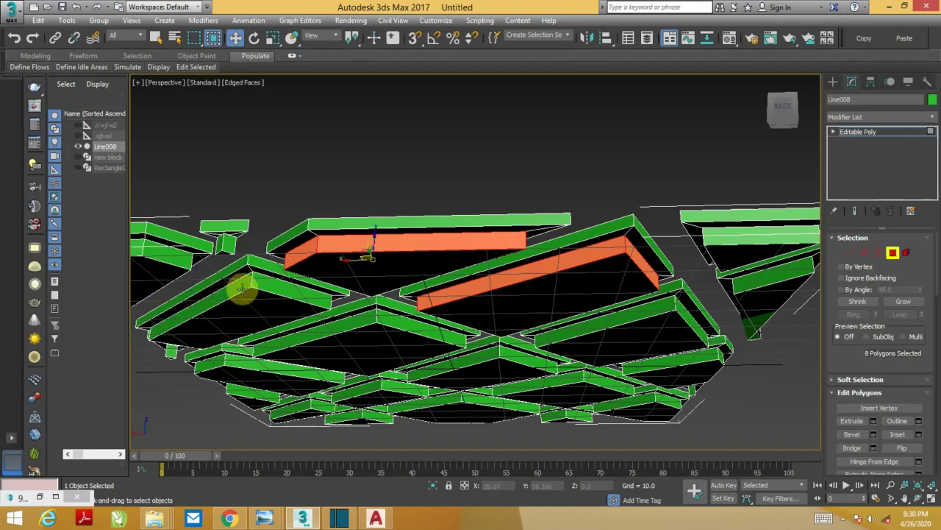
pyautogui.keyDown('ctrl'); pyautogui.click(250, 286); pyautogui.keyUp('ctrl')
pyautogui.keyDown('ctrl'); pyautogui.click(263, 284); pyautogui.keyUp('ctrl')
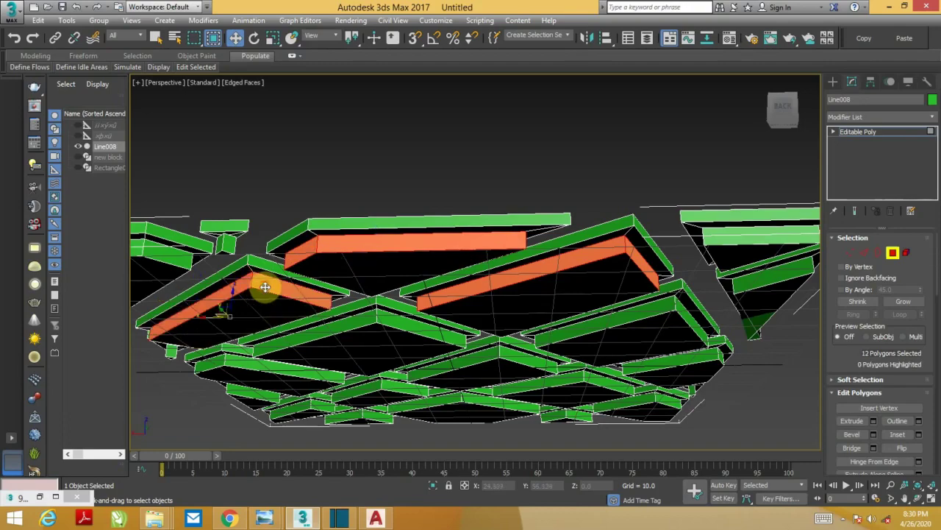
# Start a Save As and navigate to the youtube folder on the Desktop.
pyautogui.click(11, 15)
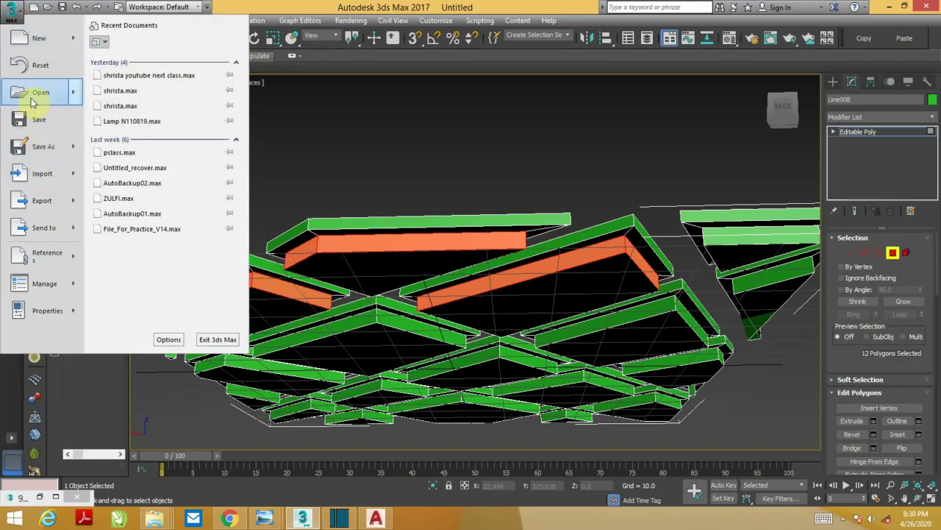
pyautogui.click(42, 147)
pyautogui.click(33, 114)
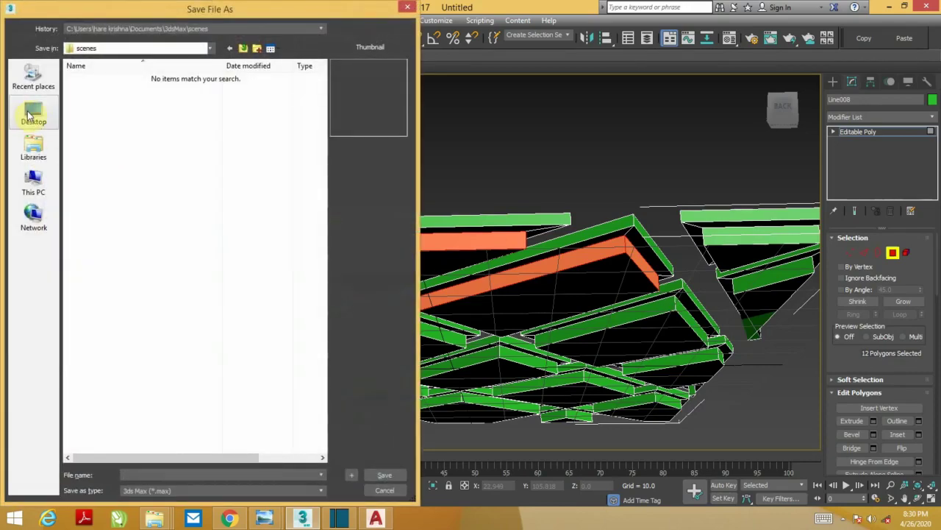
pyautogui.doubleClick(114, 290)
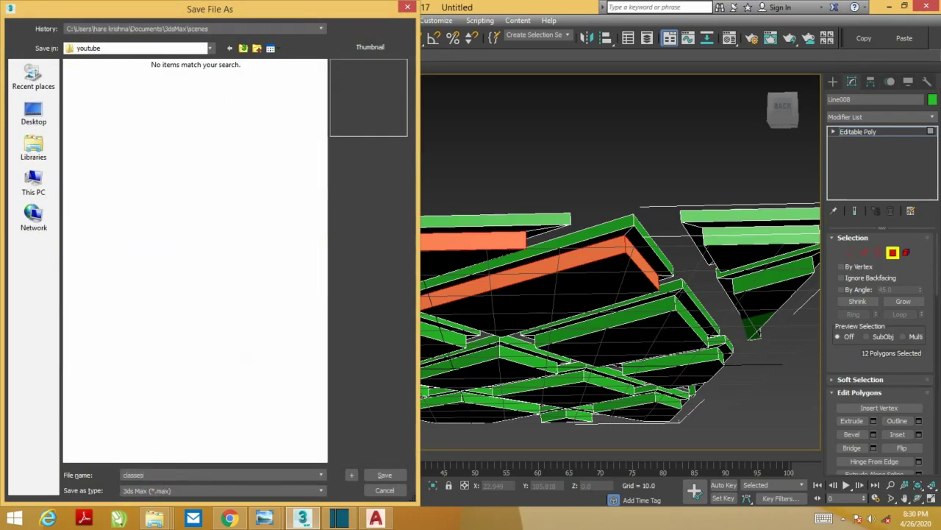
# Save the ceiling scene under the file name classes in the youtube folder.
pyautogui.click(384, 475)
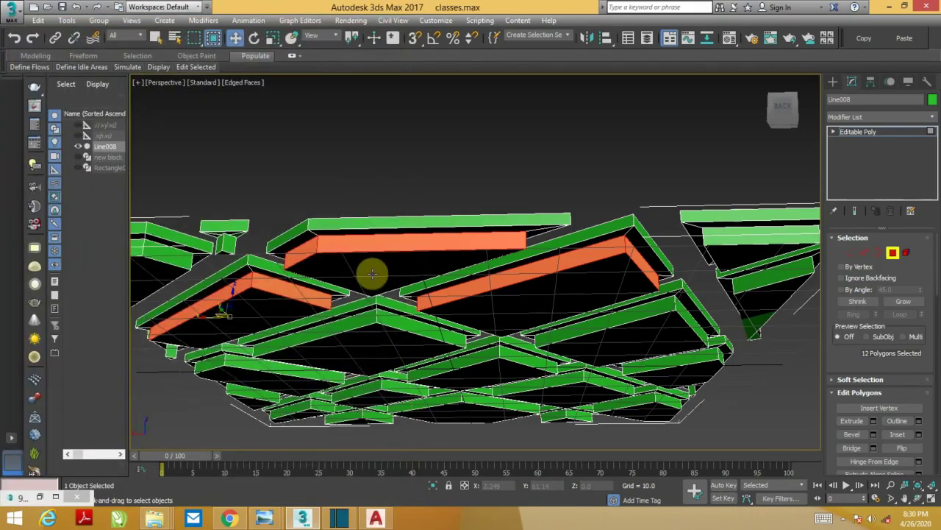
# Add the inner strips of the front and lower-left ceiling panels to the polygon selection.
pyautogui.scroll(2, 364, 315)
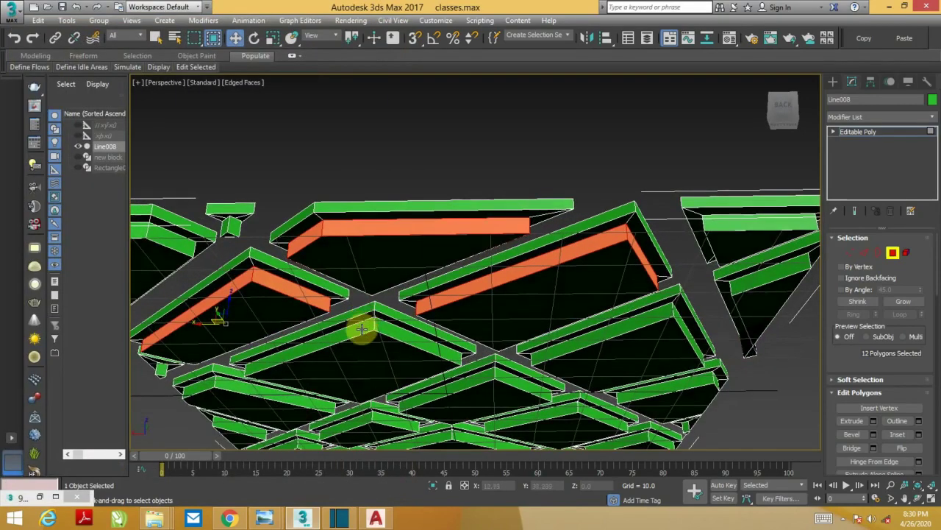
pyautogui.keyDown('ctrl'); pyautogui.click(383, 324); pyautogui.keyUp('ctrl')
pyautogui.scroll(1, 395, 305)
pyautogui.moveTo(395, 306); pyautogui.dragTo(494, 335, button='middle')
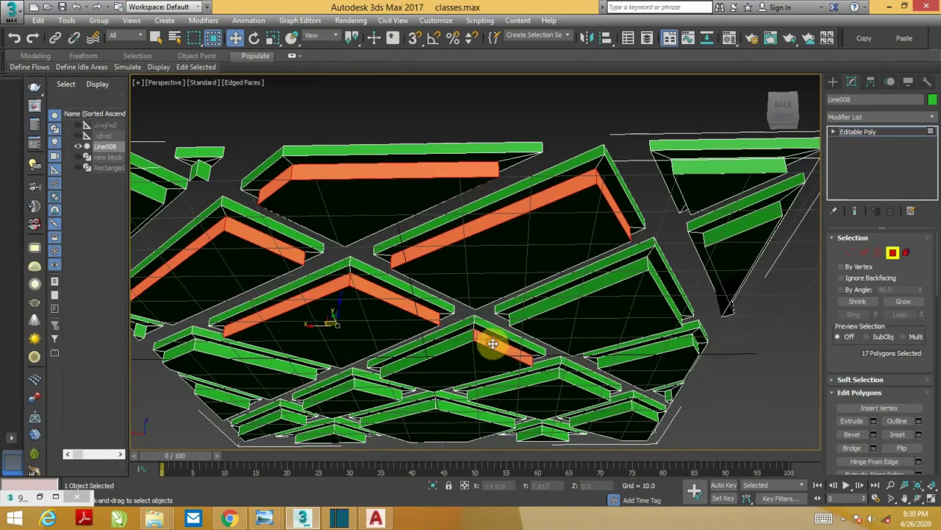
pyautogui.scroll(2, 434, 329)
pyautogui.keyDown('ctrl'); pyautogui.click(376, 344); pyautogui.keyUp('ctrl')
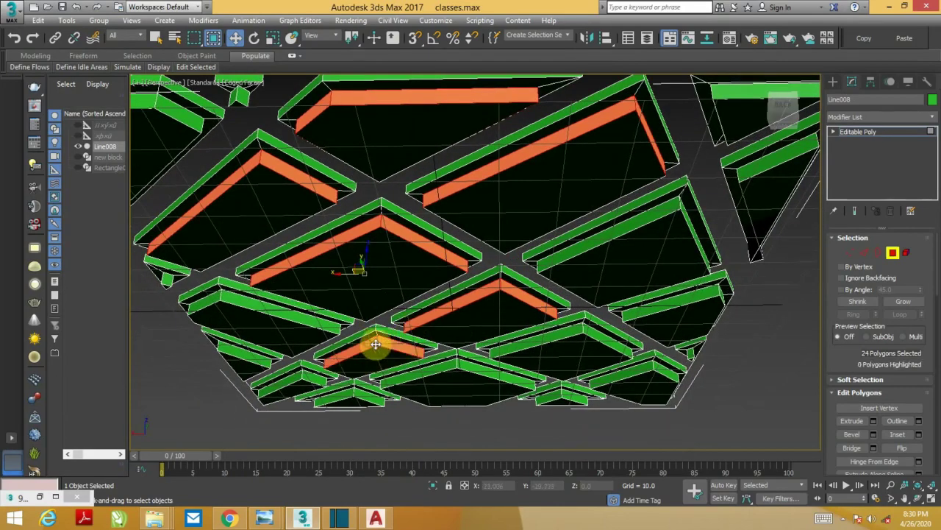
pyautogui.moveTo(376, 344); pyautogui.dragTo(414, 301, button='middle')
pyautogui.keyDown('ctrl'); pyautogui.click(335, 343); pyautogui.keyUp('ctrl')
pyautogui.keyDown('ctrl'); pyautogui.click(294, 325); pyautogui.keyUp('ctrl')
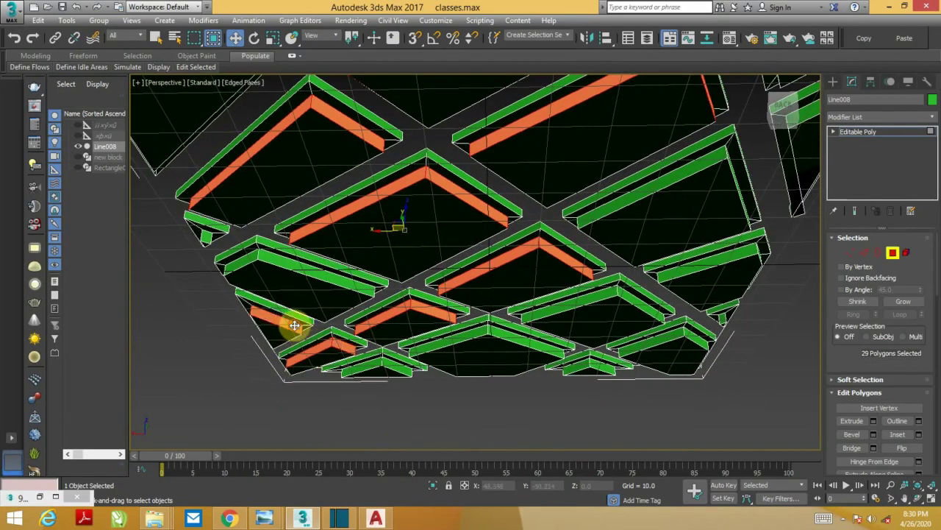
pyautogui.click(289, 329)
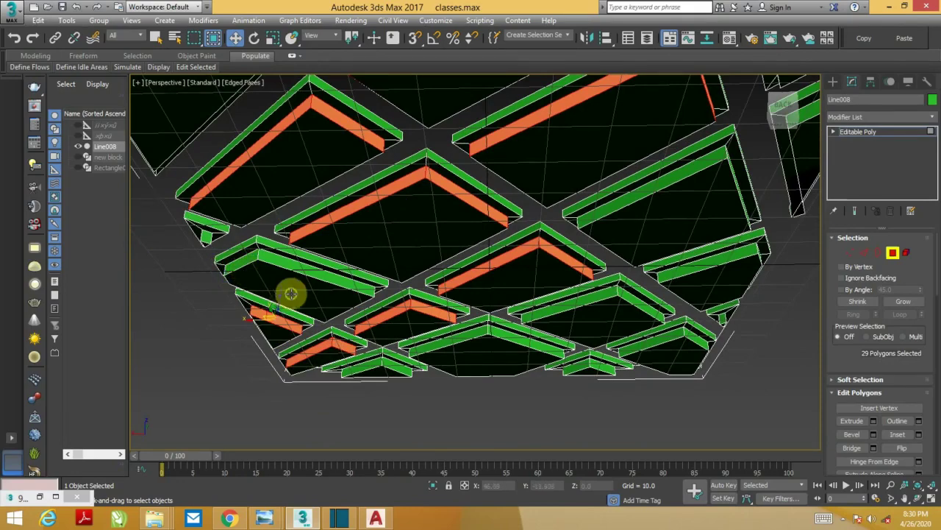
# Add the side strips, the long middle strips and the back panel strips to the selection.
pyautogui.keyDown('alt'); pyautogui.moveTo(290, 294); pyautogui.dragTo(361, 314, button='middle'); pyautogui.keyUp('alt')
pyautogui.keyDown('ctrl'); pyautogui.click(154, 248); pyautogui.keyUp('ctrl')
pyautogui.keyDown('ctrl'); pyautogui.click(217, 268); pyautogui.keyUp('ctrl')
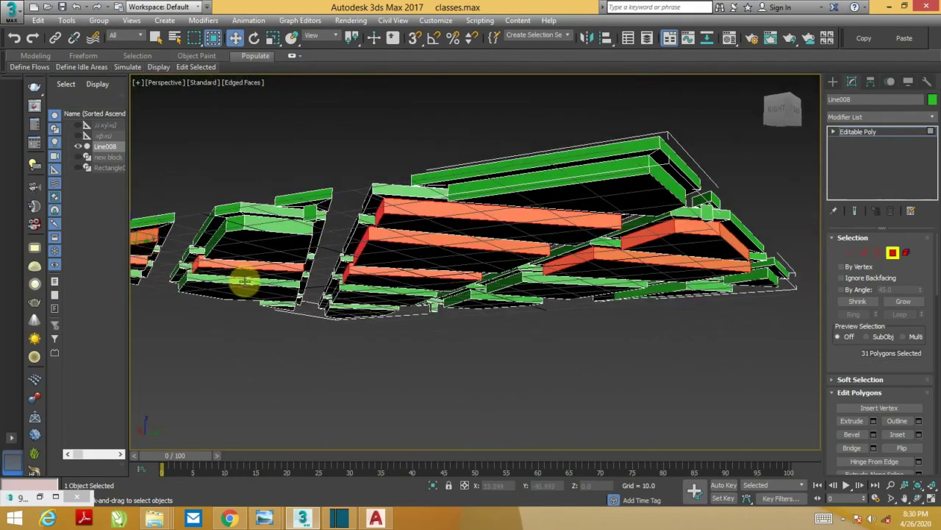
pyautogui.keyDown('alt'); pyautogui.moveTo(237, 281); pyautogui.dragTo(194, 263, button='middle'); pyautogui.keyUp('alt')
pyautogui.keyDown('ctrl'); pyautogui.click(219, 267); pyautogui.keyUp('ctrl')
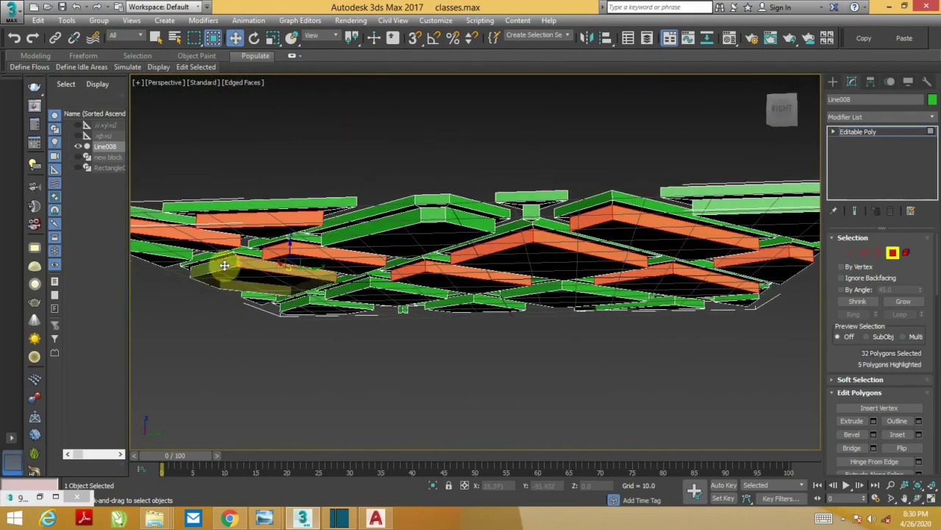
pyautogui.keyDown('ctrl'); pyautogui.click(327, 257); pyautogui.keyUp('ctrl')
pyautogui.keyDown('ctrl'); pyautogui.click(426, 223); pyautogui.keyUp('ctrl')
pyautogui.keyDown('ctrl'); pyautogui.click(447, 238); pyautogui.keyUp('ctrl')
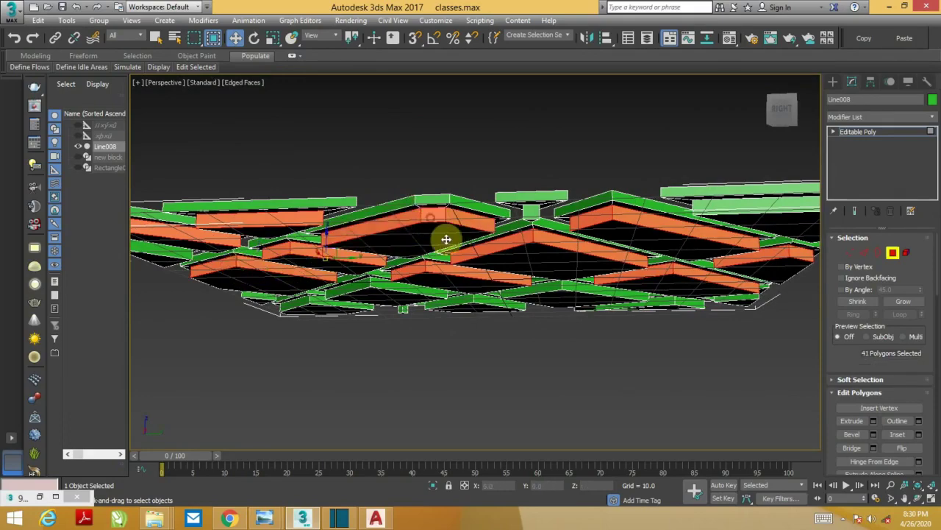
pyautogui.moveTo(527, 233)
pyautogui.keyDown('alt'); pyautogui.mouseDown(button='middle')
pyautogui.moveTo(378, 231)
pyautogui.moveTo(525, 199)
pyautogui.mouseUp(button='middle'); pyautogui.keyUp('alt')
pyautogui.keyDown('ctrl'); pyautogui.click(525, 199); pyautogui.keyUp('ctrl')
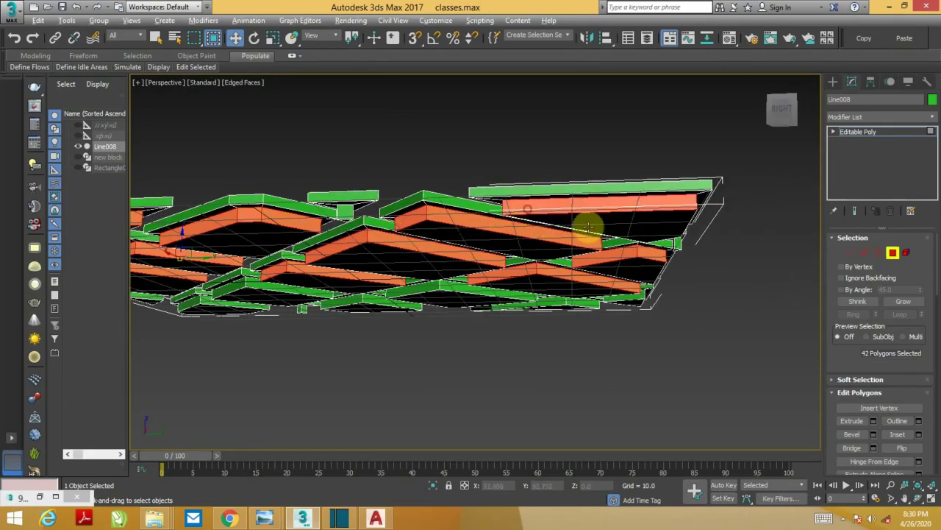
pyautogui.moveTo(588, 227)
pyautogui.keyDown('alt'); pyautogui.mouseDown(button='middle')
pyautogui.moveTo(501, 239)
pyautogui.moveTo(515, 227)
pyautogui.moveTo(431, 179)
pyautogui.mouseUp(button='middle'); pyautogui.keyUp('alt')
pyautogui.keyDown('ctrl'); pyautogui.click(469, 193); pyautogui.keyUp('ctrl')
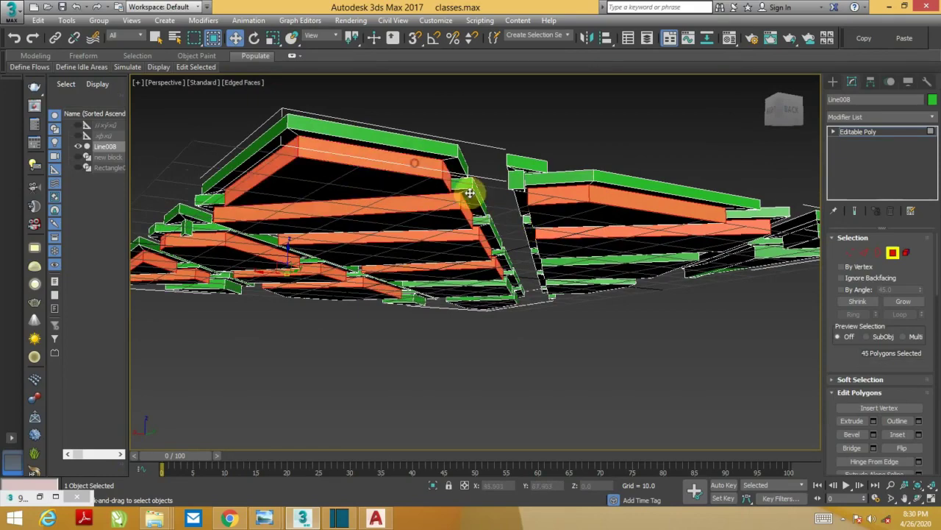
# Add the inner strips of the right-hand and upper-right panels to the selection.
pyautogui.keyDown('alt'); pyautogui.moveTo(489, 195); pyautogui.dragTo(506, 180, button='middle'); pyautogui.keyUp('alt')
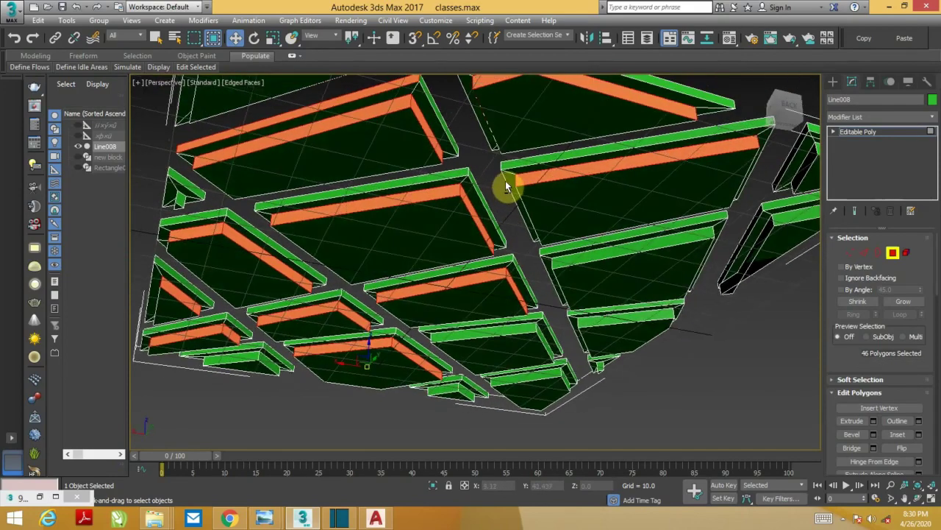
pyautogui.scroll(3, 505, 180)
pyautogui.keyDown('ctrl'); pyautogui.click(570, 261); pyautogui.keyUp('ctrl')
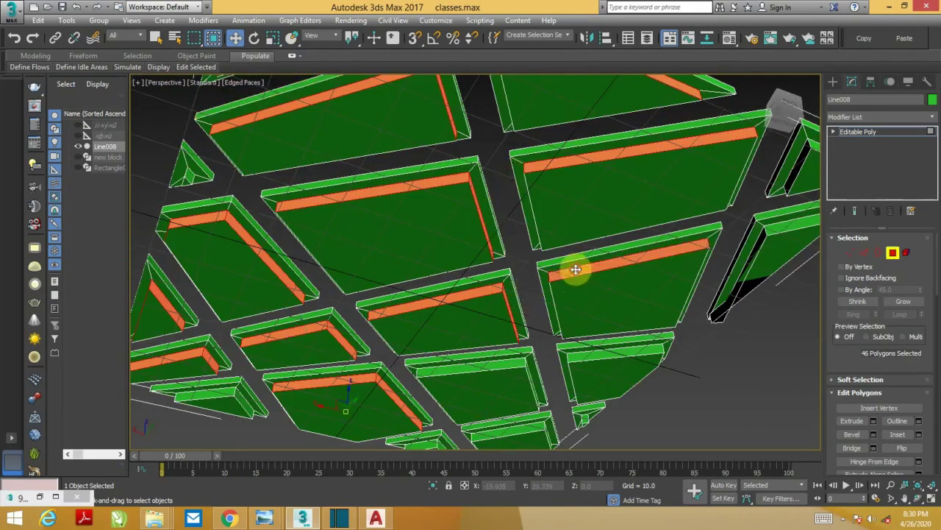
pyautogui.moveTo(664, 284)
pyautogui.keyDown('alt'); pyautogui.mouseDown(button='middle')
pyautogui.moveTo(574, 296)
pyautogui.moveTo(660, 213)
pyautogui.mouseUp(button='middle'); pyautogui.keyUp('alt')
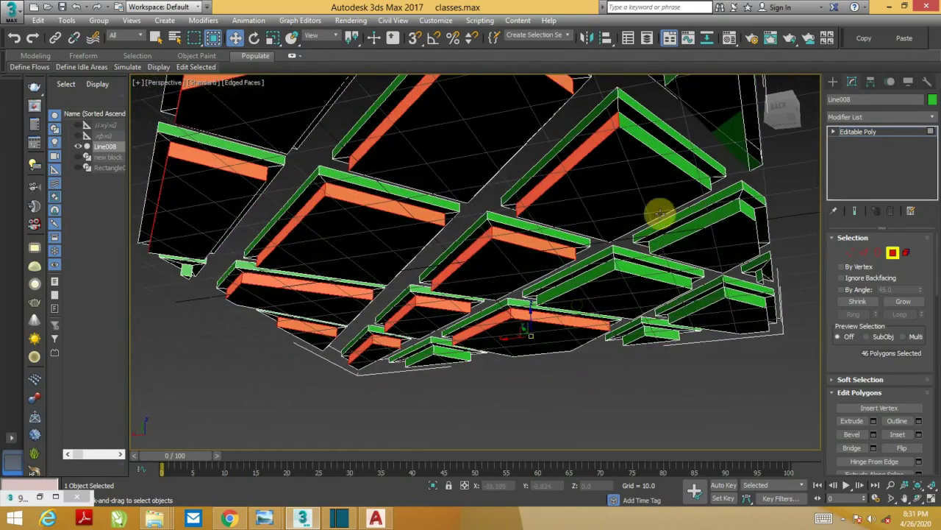
pyautogui.keyDown('ctrl'); pyautogui.click(665, 147); pyautogui.keyUp('ctrl')
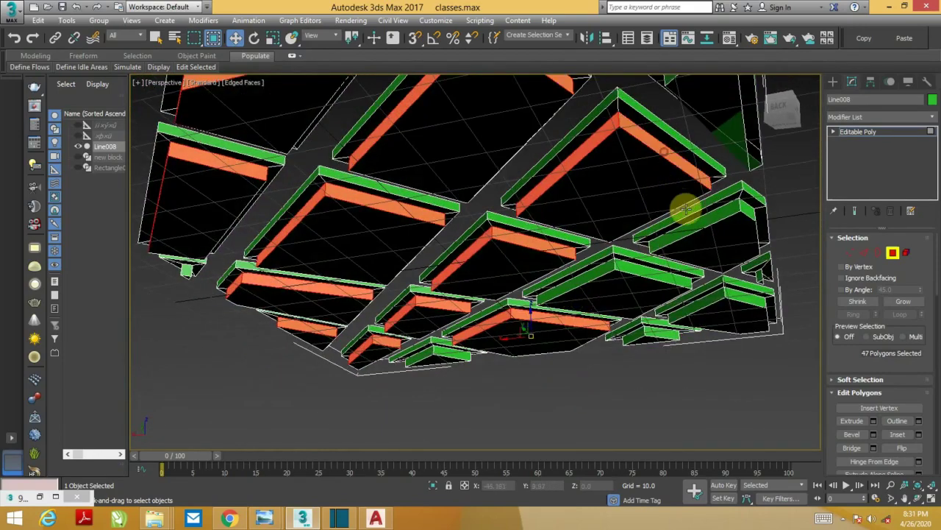
pyautogui.keyDown('ctrl'); pyautogui.click(675, 157); pyautogui.keyUp('ctrl')
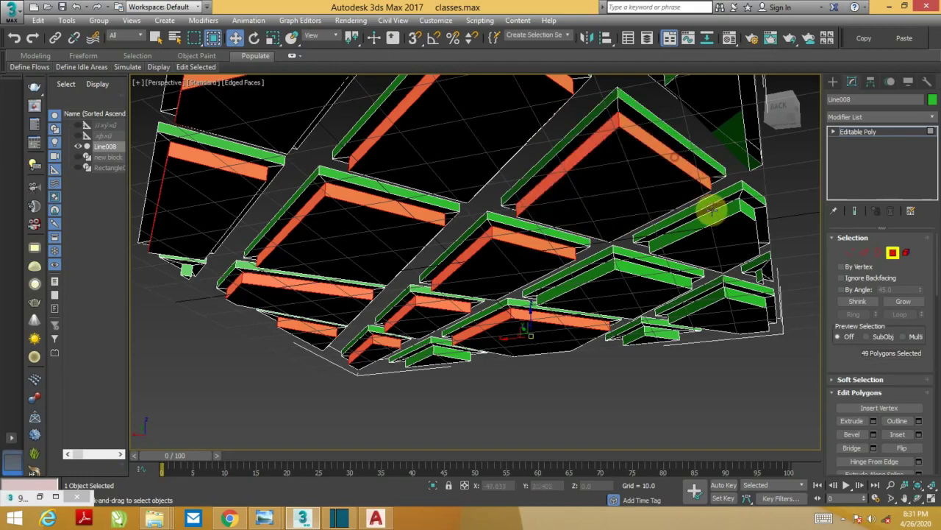
pyautogui.keyDown('ctrl'); pyautogui.click(723, 213); pyautogui.keyUp('ctrl')
pyautogui.keyDown('alt'); pyautogui.moveTo(613, 223); pyautogui.dragTo(641, 269, button='middle'); pyautogui.keyUp('alt')
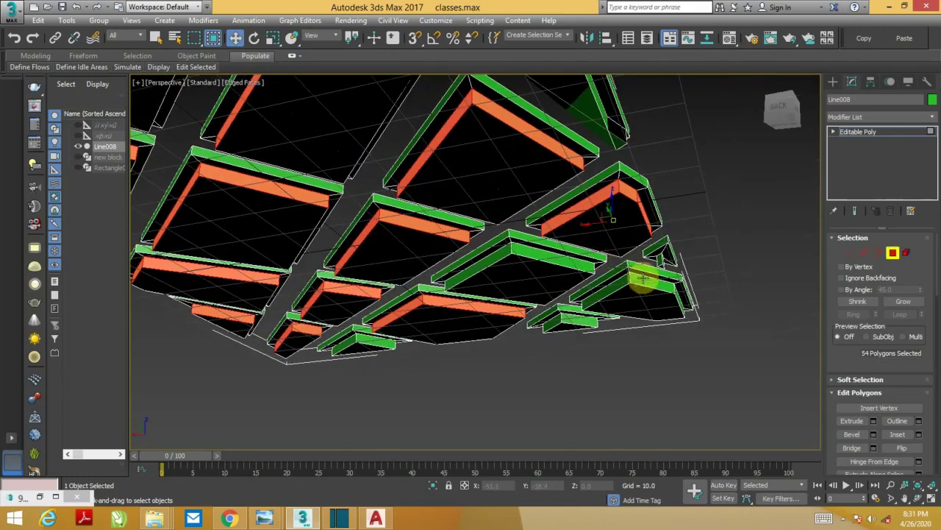
pyautogui.keyDown('ctrl'); pyautogui.click(620, 281); pyautogui.keyUp('ctrl')
pyautogui.keyDown('ctrl'); pyautogui.click(660, 253); pyautogui.keyUp('ctrl')
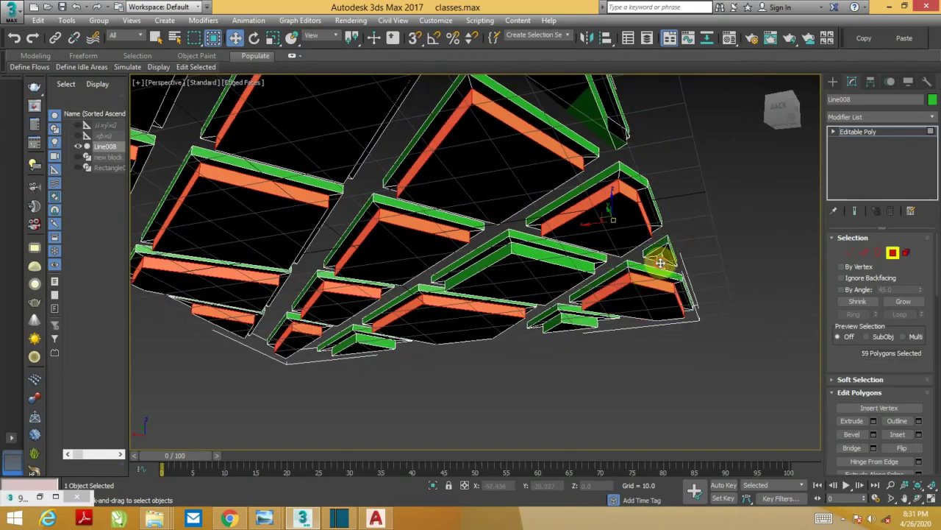
pyautogui.keyDown('alt'); pyautogui.moveTo(656, 257); pyautogui.dragTo(655, 203, button='middle'); pyautogui.keyUp('alt')
pyautogui.keyDown('ctrl'); pyautogui.click(660, 174); pyautogui.keyUp('ctrl')
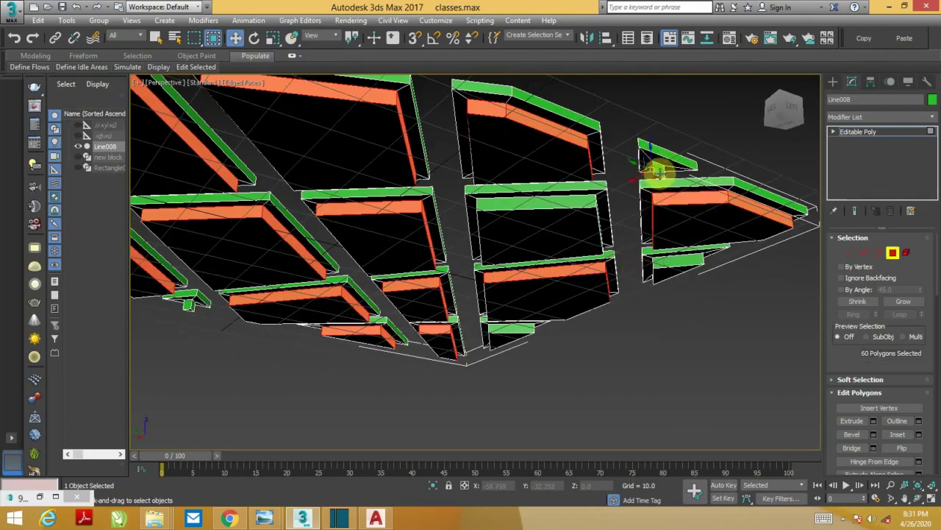
pyautogui.keyDown('ctrl'); pyautogui.click(661, 173); pyautogui.keyUp('ctrl')
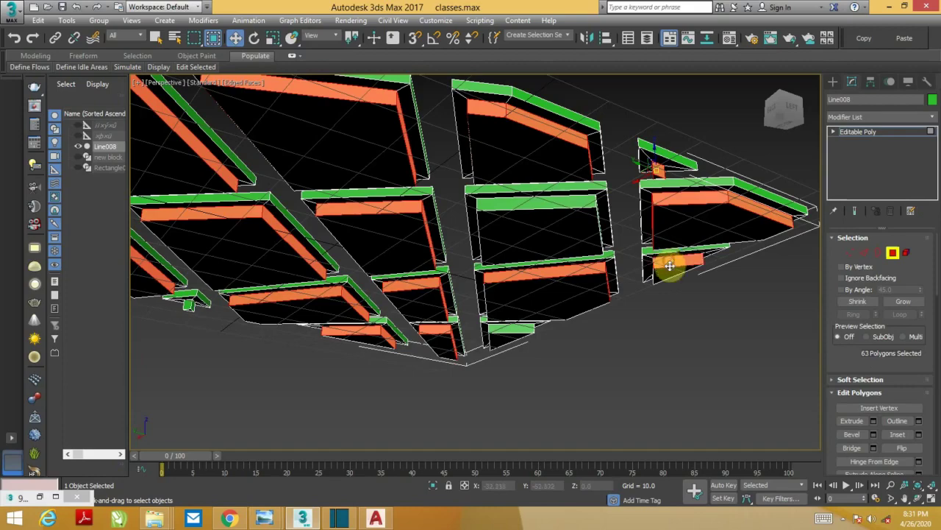
pyautogui.keyDown('alt'); pyautogui.moveTo(669, 267); pyautogui.dragTo(736, 275, button='middle'); pyautogui.keyUp('alt')
pyautogui.moveTo(485, 311)
pyautogui.keyDown('alt'); pyautogui.mouseDown(button='middle')
pyautogui.moveTo(493, 242)
pyautogui.moveTo(495, 275)
pyautogui.moveTo(620, 248)
pyautogui.moveTo(353, 319)
pyautogui.mouseUp(button='middle'); pyautogui.keyUp('alt')
pyautogui.keyDown('ctrl'); pyautogui.click(526, 278); pyautogui.keyUp('ctrl')
pyautogui.keyDown('ctrl'); pyautogui.click(539, 287); pyautogui.keyUp('ctrl')
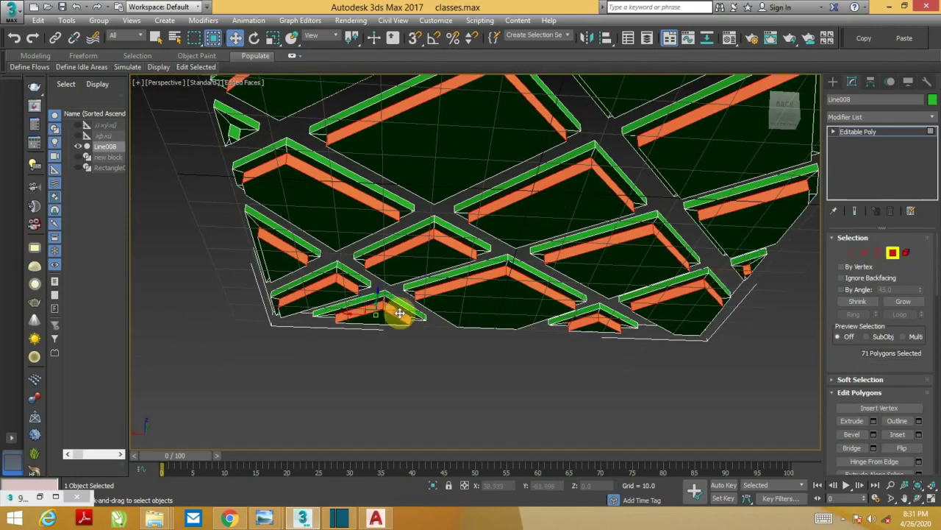
# Add the remaining back, top-left and corner strips, bringing the selection to 85 polygons.
pyautogui.keyDown('alt'); pyautogui.moveTo(343, 262); pyautogui.dragTo(361, 353, button='middle'); pyautogui.keyUp('alt')
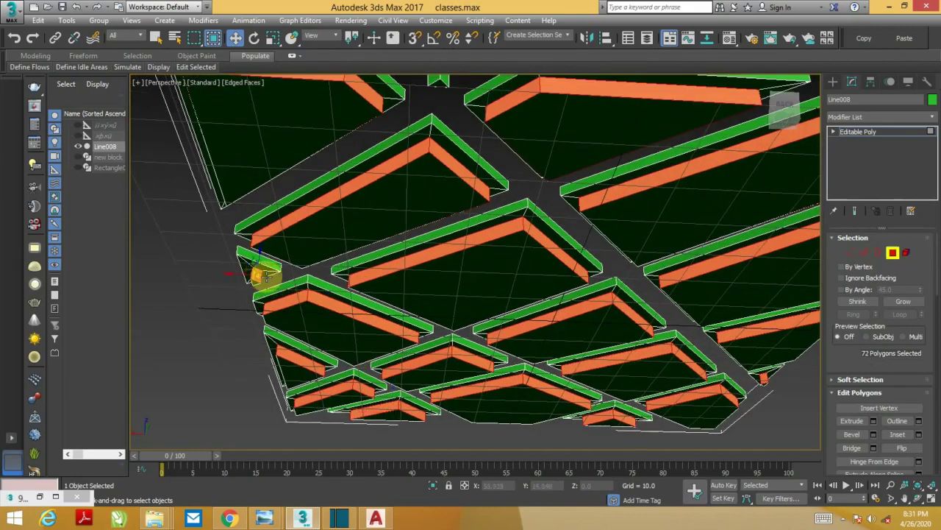
pyautogui.keyDown('alt'); pyautogui.moveTo(266, 275); pyautogui.dragTo(360, 296, button='middle'); pyautogui.keyUp('alt')
pyautogui.keyDown('ctrl'); pyautogui.click(590, 257); pyautogui.keyUp('ctrl')
pyautogui.moveTo(590, 258)
pyautogui.keyDown('alt'); pyautogui.mouseDown(button='middle')
pyautogui.moveTo(505, 290)
pyautogui.moveTo(626, 326)
pyautogui.moveTo(567, 196)
pyautogui.mouseUp(button='middle'); pyautogui.keyUp('alt')
pyautogui.keyDown('alt'); pyautogui.moveTo(714, 261); pyautogui.dragTo(641, 221, button='middle'); pyautogui.keyUp('alt')
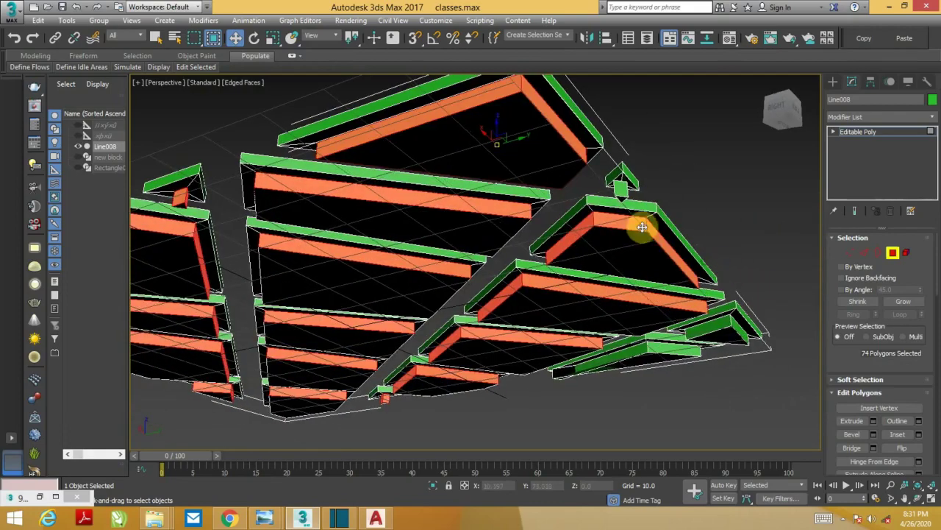
pyautogui.keyDown('ctrl'); pyautogui.click(626, 189); pyautogui.keyUp('ctrl')
pyautogui.moveTo(627, 188)
pyautogui.keyDown('alt'); pyautogui.mouseDown(button='middle')
pyautogui.moveTo(668, 219)
pyautogui.moveTo(633, 225)
pyautogui.mouseUp(button='middle'); pyautogui.keyUp('alt')
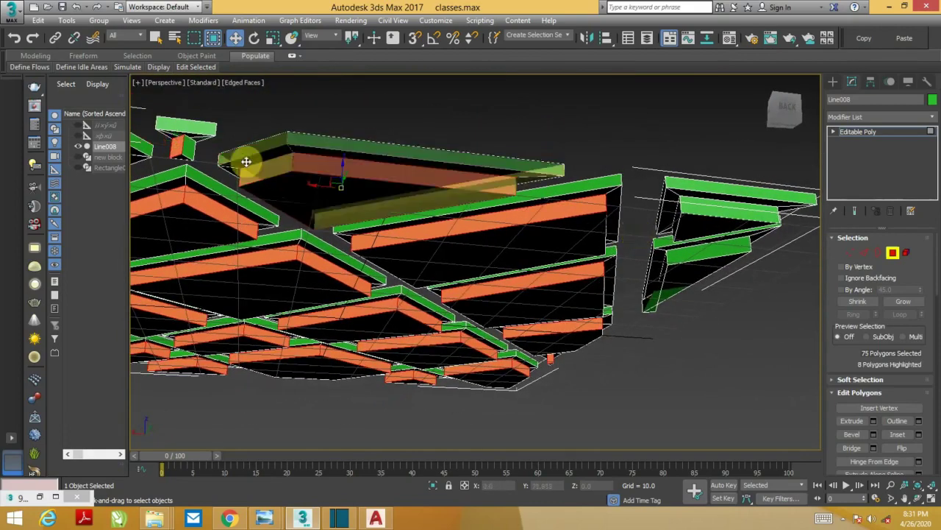
pyautogui.keyDown('ctrl'); pyautogui.click(184, 151); pyautogui.keyUp('ctrl')
pyautogui.keyDown('ctrl'); pyautogui.click(486, 230); pyautogui.keyUp('ctrl')
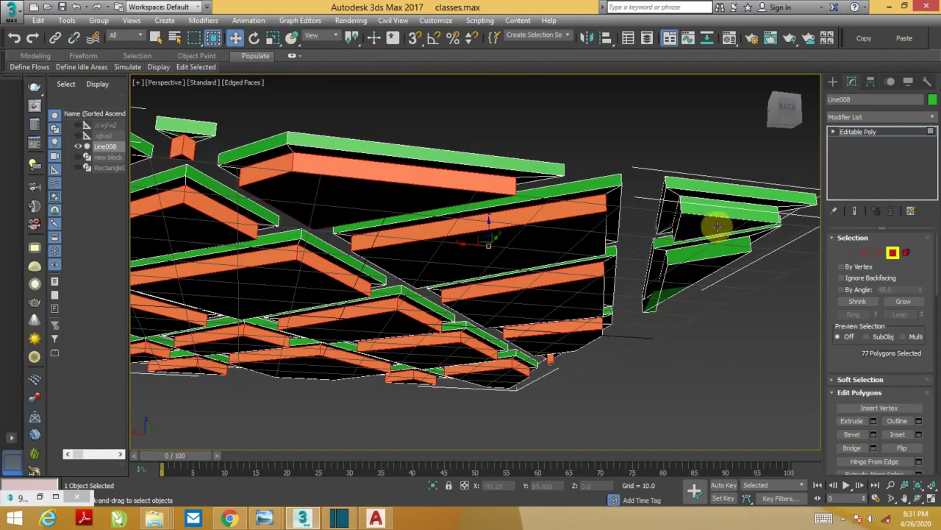
pyautogui.keyDown('ctrl'); pyautogui.click(694, 217); pyautogui.keyUp('ctrl')
pyautogui.keyDown('alt'); pyautogui.moveTo(693, 216); pyautogui.dragTo(702, 246, button='middle'); pyautogui.keyUp('alt')
pyautogui.keyDown('alt'); pyautogui.moveTo(736, 279); pyautogui.dragTo(708, 263, button='middle'); pyautogui.keyUp('alt')
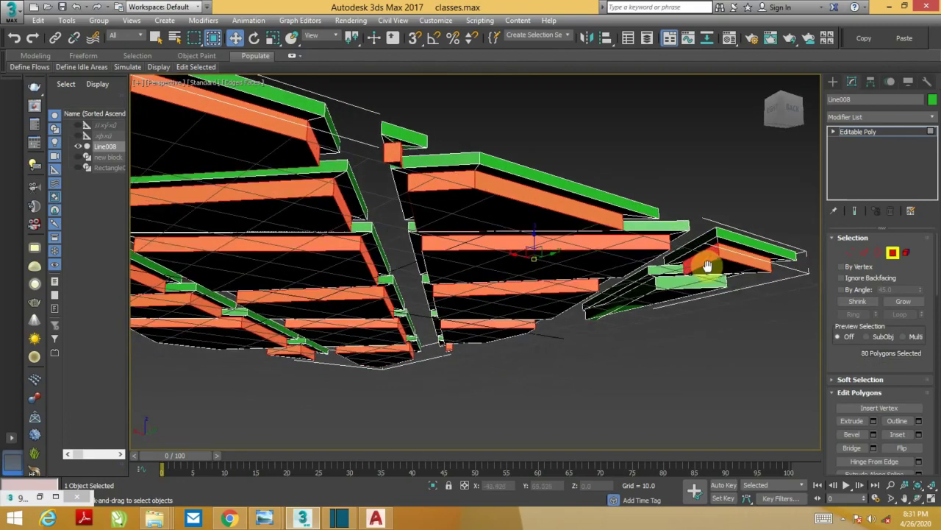
pyautogui.keyDown('ctrl'); pyautogui.click(641, 287); pyautogui.keyUp('ctrl')
pyautogui.moveTo(641, 287)
pyautogui.keyDown('alt'); pyautogui.mouseDown(button='middle')
pyautogui.moveTo(658, 294)
pyautogui.moveTo(631, 267)
pyautogui.moveTo(635, 294)
pyautogui.moveTo(626, 191)
pyautogui.moveTo(537, 208)
pyautogui.moveTo(529, 199)
pyautogui.moveTo(585, 200)
pyautogui.moveTo(594, 281)
pyautogui.moveTo(426, 315)
pyautogui.moveTo(422, 290)
pyautogui.moveTo(395, 273)
pyautogui.mouseUp(button='middle'); pyautogui.keyUp('alt')
pyautogui.moveTo(311, 141)
pyautogui.keyDown('alt'); pyautogui.mouseDown(button='middle')
pyautogui.moveTo(374, 151)
pyautogui.moveTo(358, 173)
pyautogui.moveTo(361, 141)
pyautogui.moveTo(419, 126)
pyautogui.moveTo(525, 147)
pyautogui.moveTo(425, 237)
pyautogui.moveTo(447, 288)
pyautogui.mouseUp(button='middle'); pyautogui.keyUp('alt')
pyautogui.scroll(3, 445, 286)
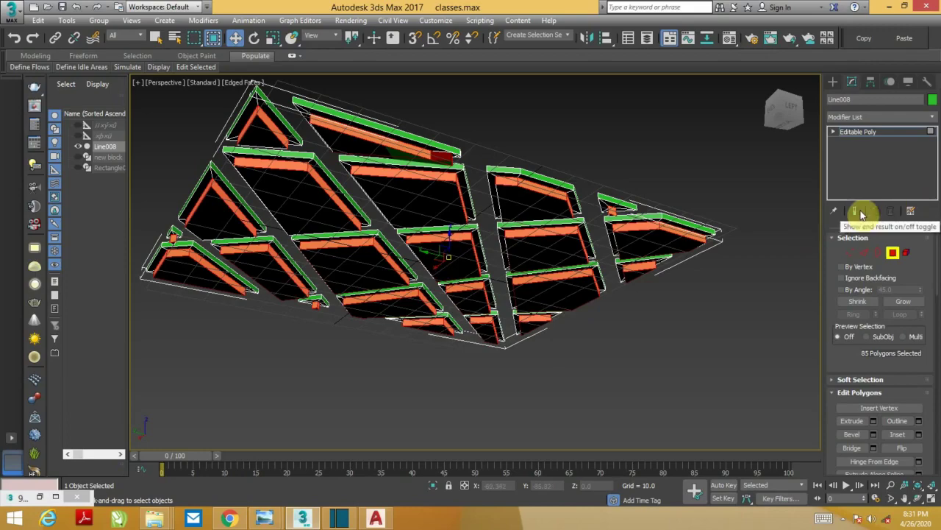
# Make material slot 01 a VRayLightMtl with a Color multiplier of 10.
pyautogui.press('m')
pyautogui.click(239, 250)
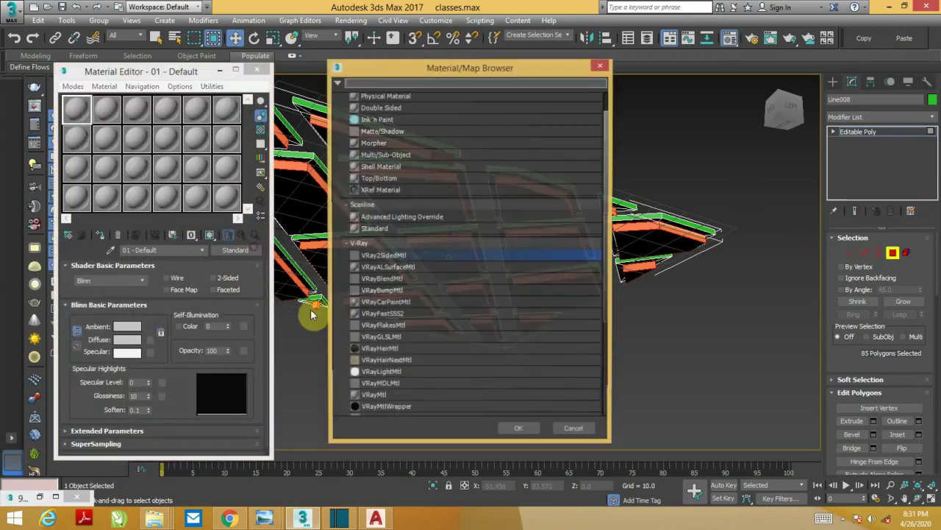
pyautogui.doubleClick(376, 395)
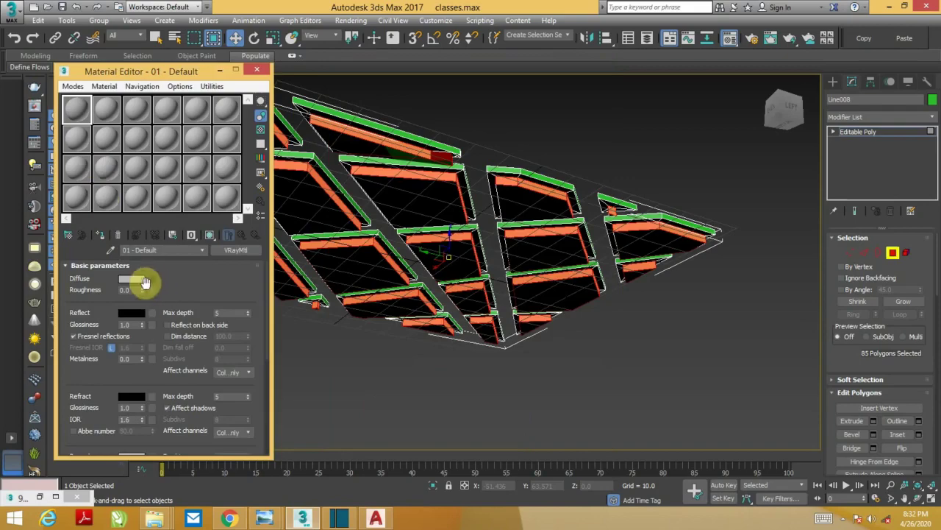
pyautogui.click(235, 250)
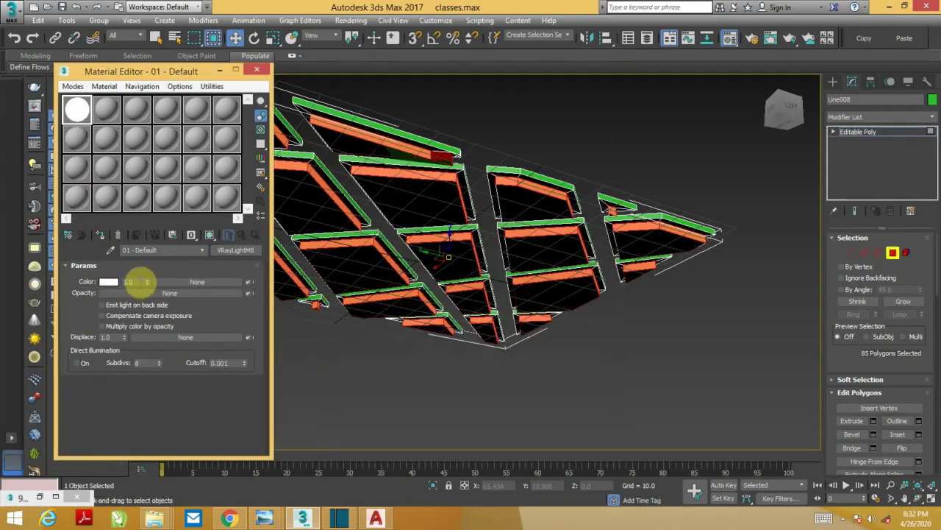
pyautogui.doubleClick(136, 282)
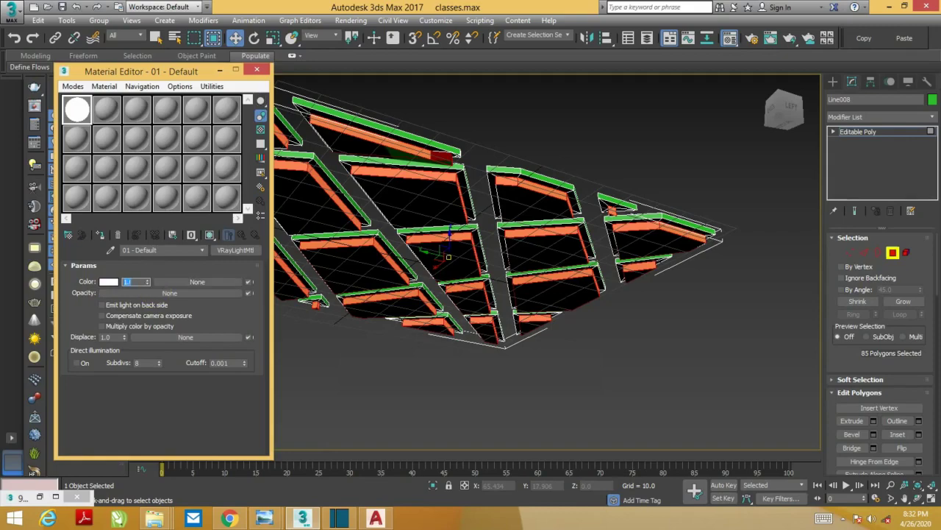
pyautogui.write('10')
pyautogui.press('Return')
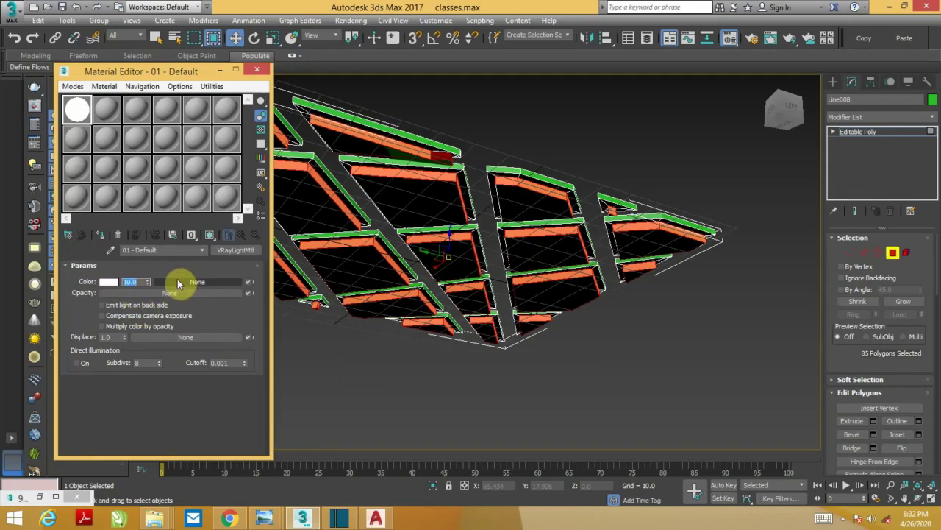
# Assign the light material to the selected inner faces and exit Polygon mode.
pyautogui.click(99, 236)
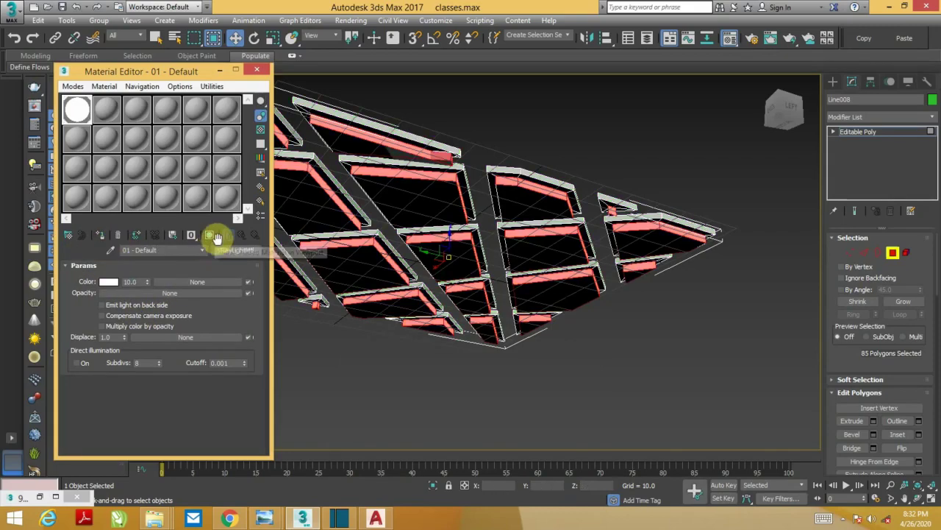
pyautogui.click(892, 252)
pyautogui.moveTo(603, 246)
pyautogui.keyDown('alt'); pyautogui.mouseDown(button='middle')
pyautogui.moveTo(653, 259)
pyautogui.moveTo(616, 289)
pyautogui.moveTo(544, 264)
pyautogui.moveTo(591, 290)
pyautogui.mouseUp(button='middle'); pyautogui.keyUp('alt')
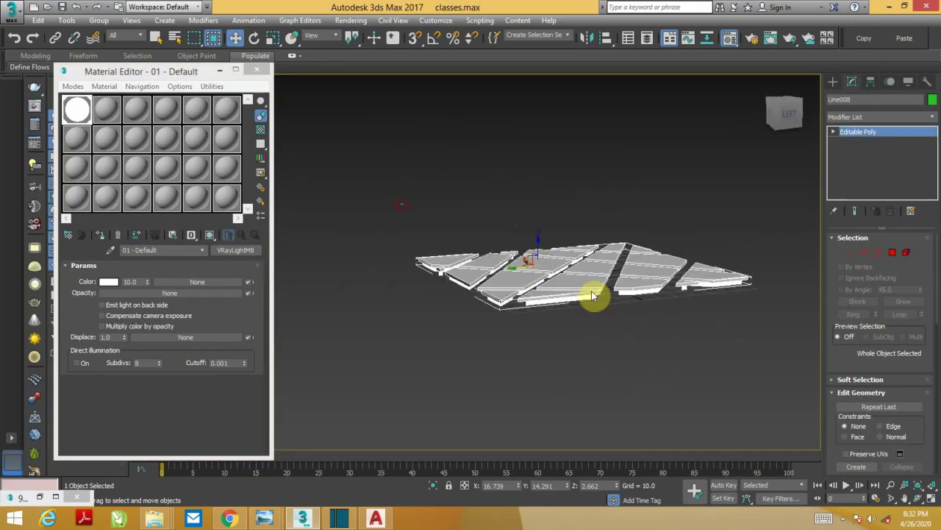
# Make slot 02 a VRayMtl with white Diffuse and dark grey (18) Reflect.
pyautogui.click(107, 109)
pyautogui.click(239, 252)
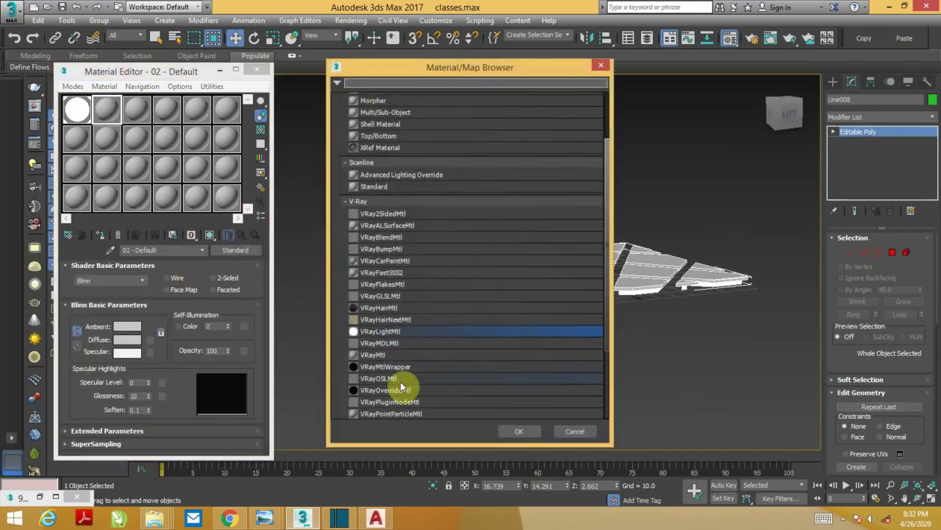
pyautogui.doubleClick(390, 356)
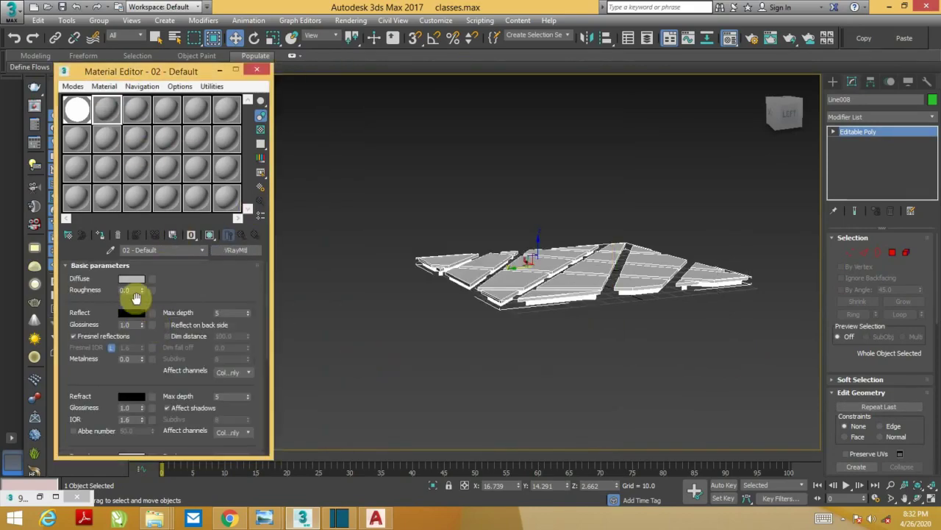
pyautogui.click(133, 281)
pyautogui.moveTo(335, 131); pyautogui.dragTo(339, 167)
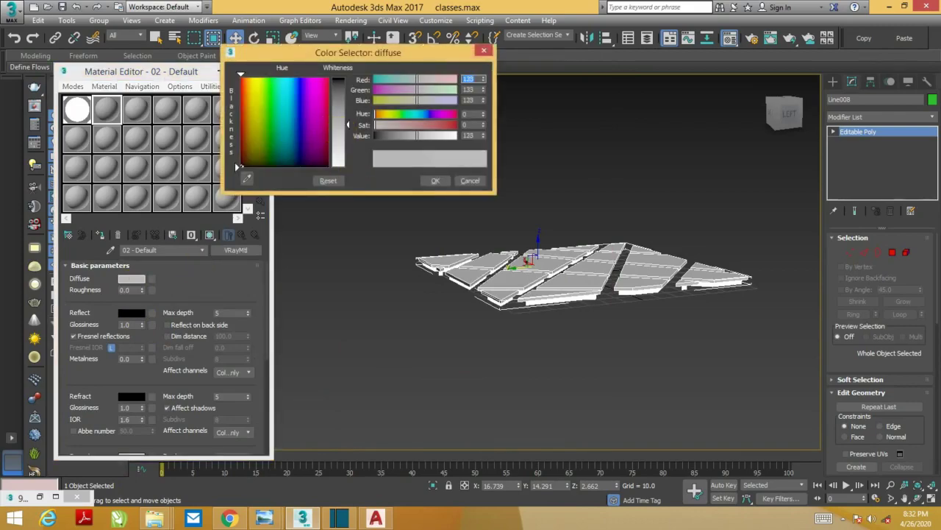
pyautogui.click(436, 180)
pyautogui.click(132, 313)
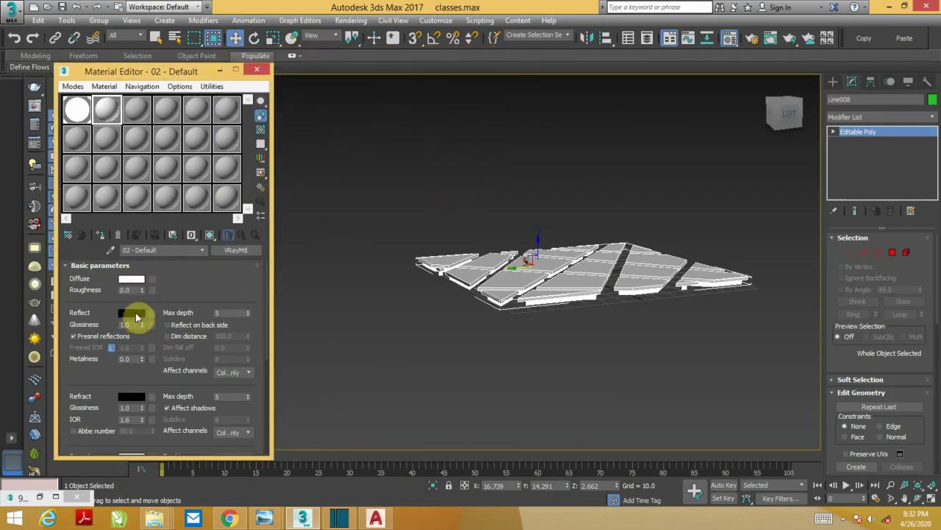
pyautogui.click(347, 84)
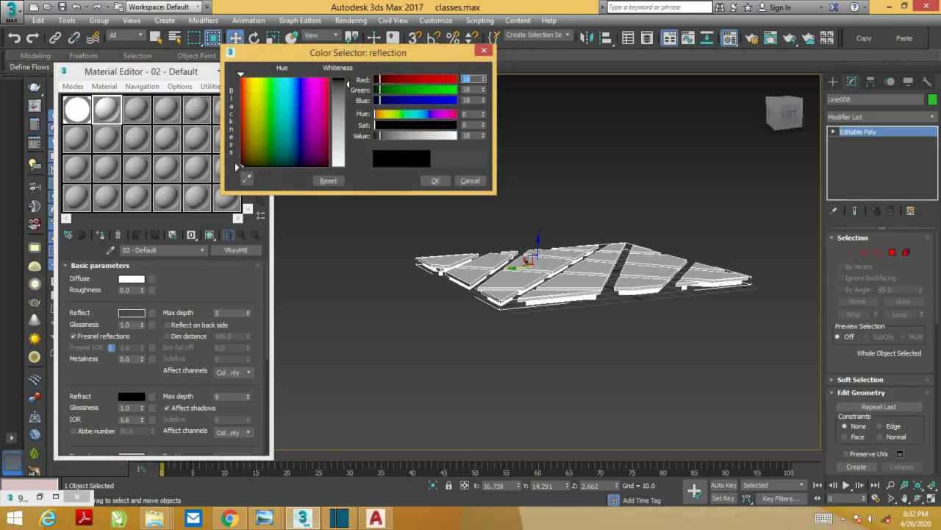
pyautogui.moveTo(348, 84); pyautogui.dragTo(357, 88)
pyautogui.click(435, 181)
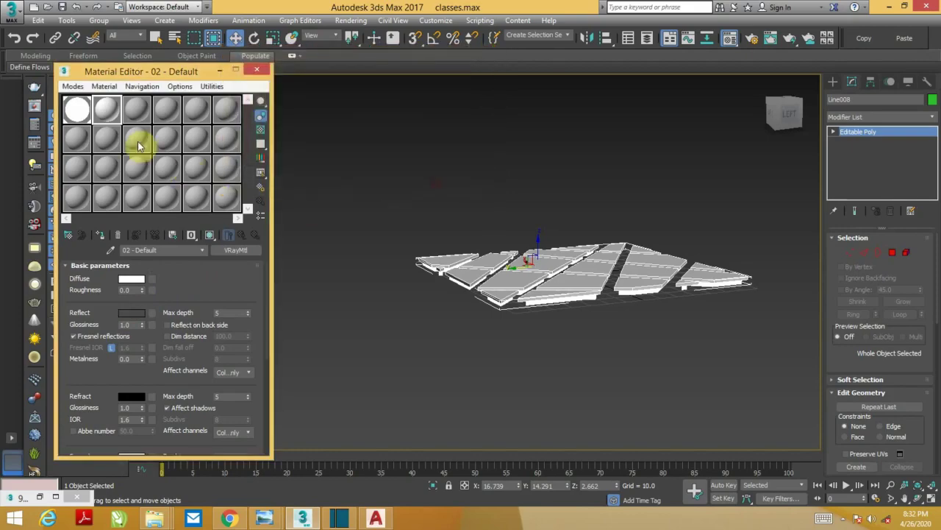
# Apply the white material to the whole ceiling object and return to Polygon mode.
pyautogui.moveTo(118, 117); pyautogui.dragTo(492, 260)
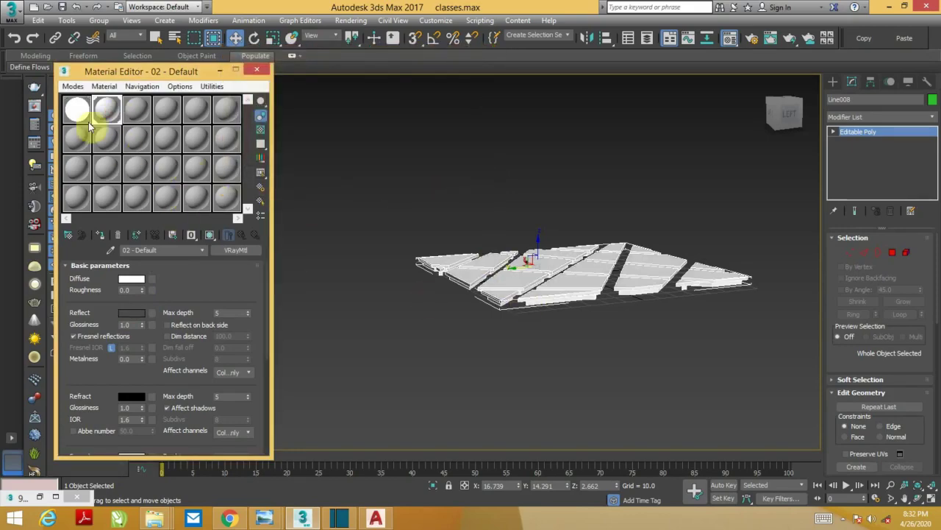
pyautogui.click(893, 252)
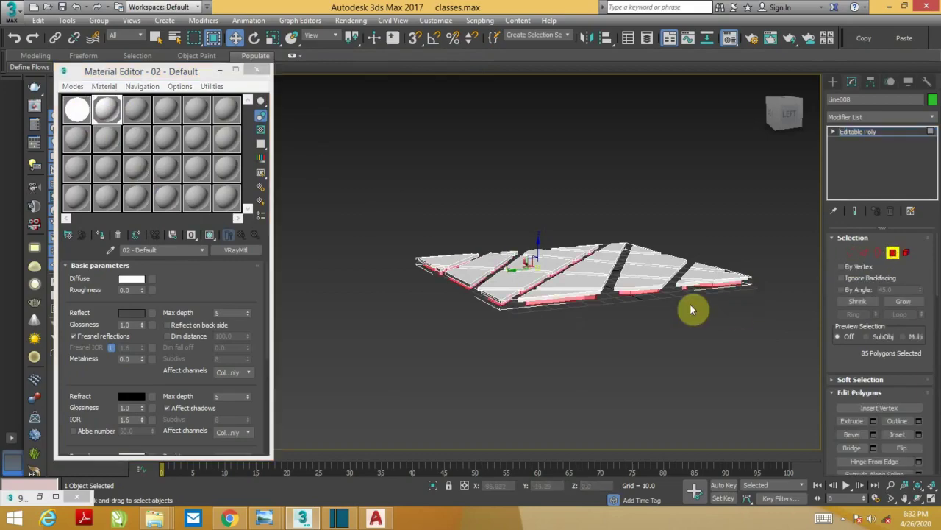
pyautogui.keyDown('alt'); pyautogui.moveTo(693, 309); pyautogui.dragTo(679, 272, button='middle'); pyautogui.keyUp('alt')
# Try sampling a gold colour from the reference photo for the light material, then discard it.
pyautogui.click(78, 110)
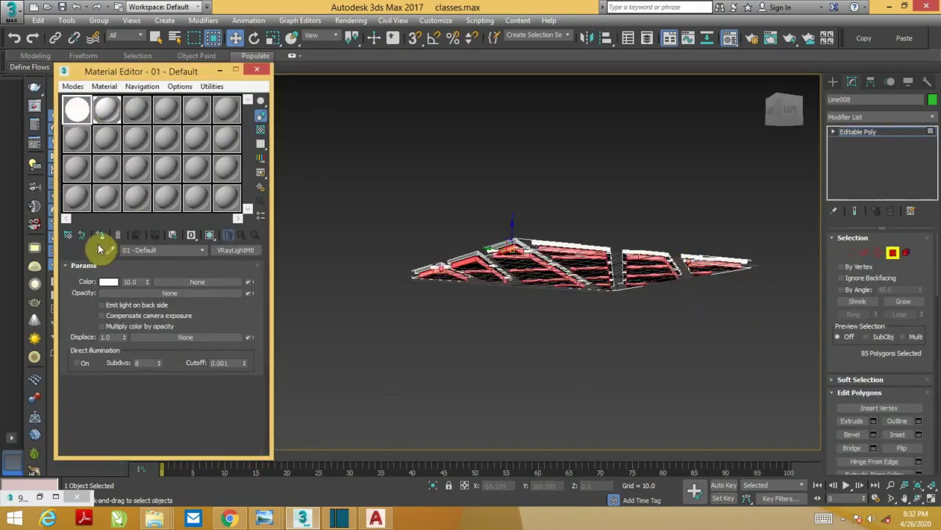
pyautogui.click(39, 497)
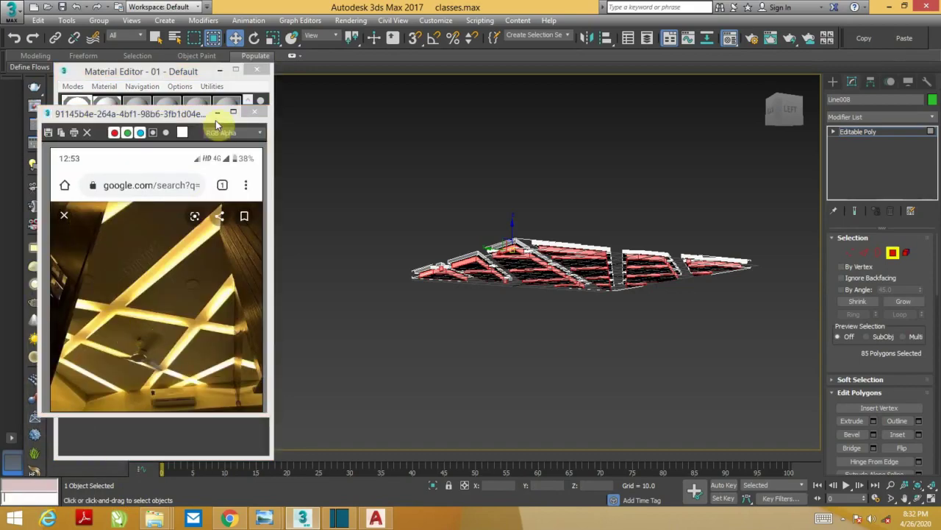
pyautogui.click(217, 114)
pyautogui.click(108, 282)
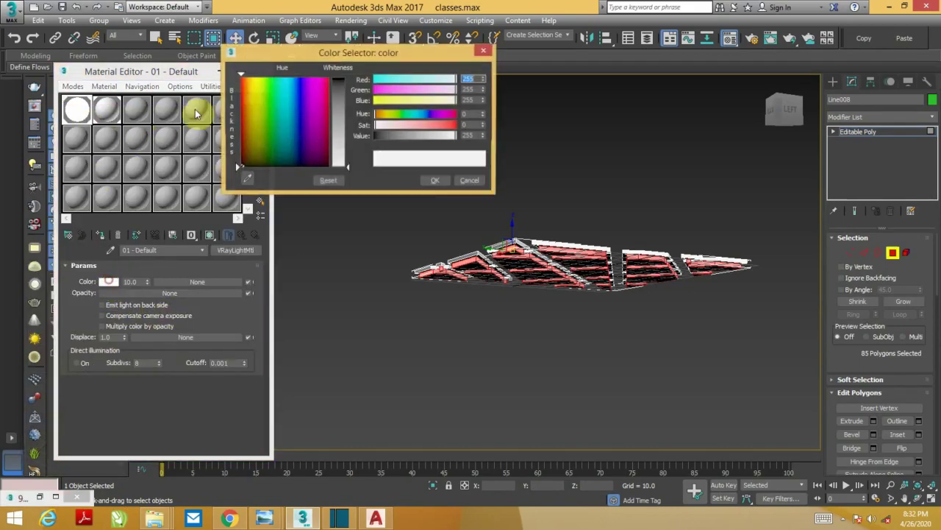
pyautogui.click(252, 76)
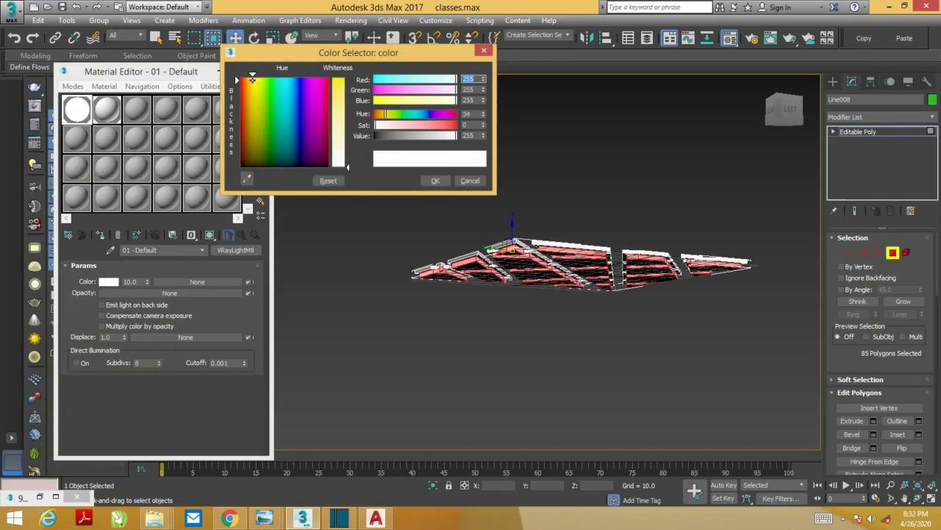
pyautogui.rightClick(40, 487)
pyautogui.click(381, 404)
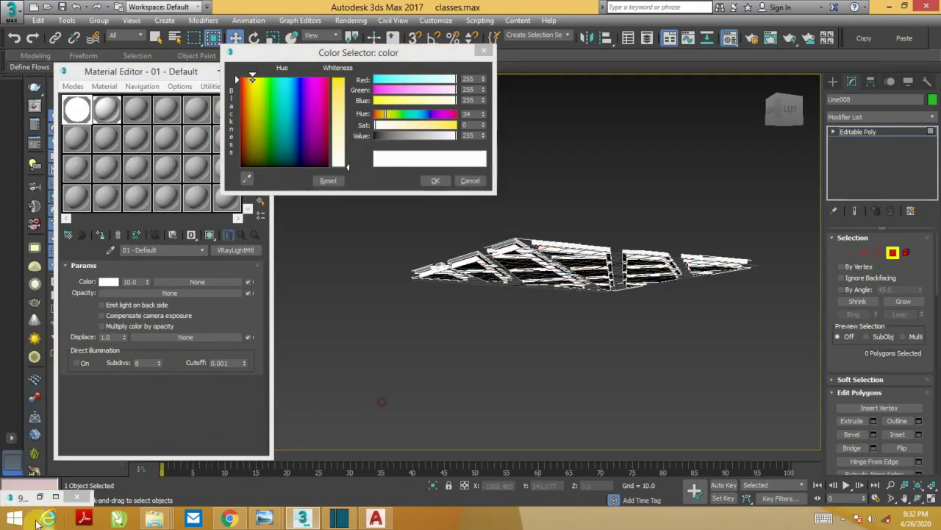
pyautogui.click(40, 498)
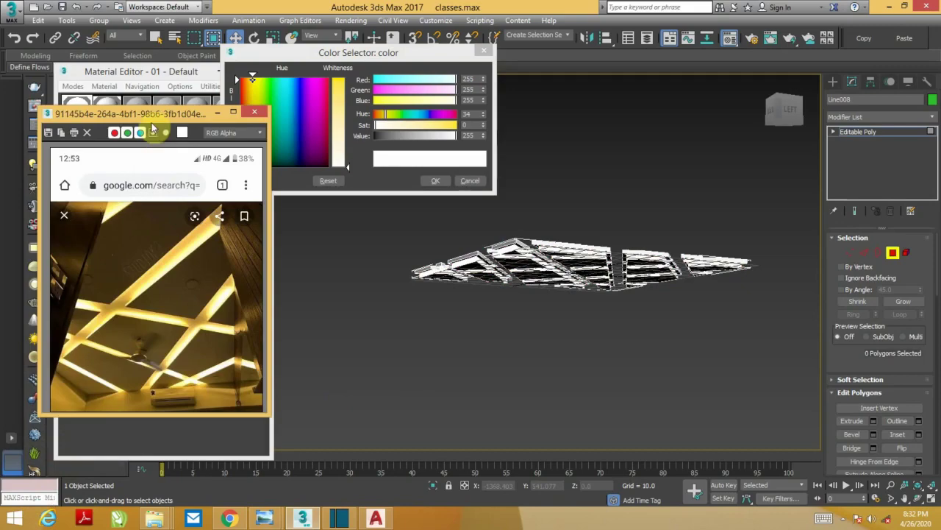
pyautogui.moveTo(147, 114)
pyautogui.mouseDown()
pyautogui.moveTo(617, 60)
pyautogui.moveTo(608, 42)
pyautogui.mouseUp()
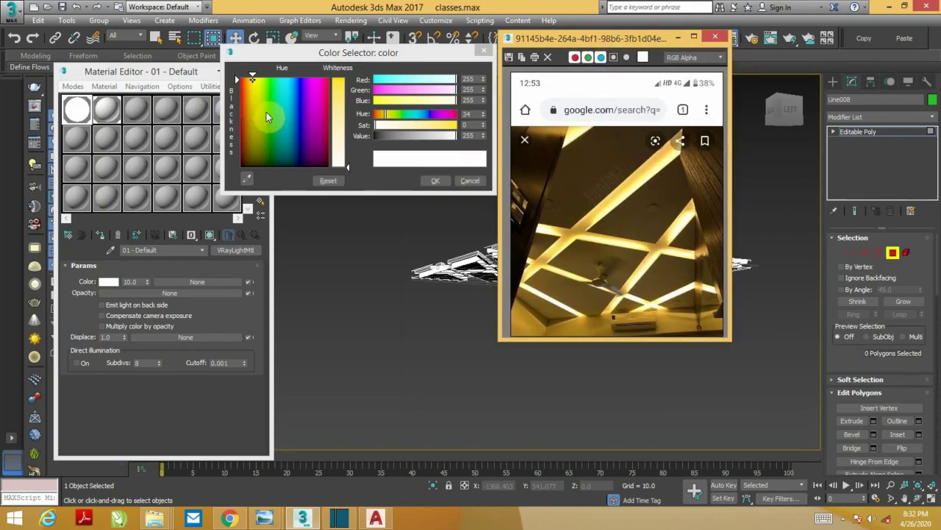
pyautogui.click(248, 179)
pyautogui.click(606, 196)
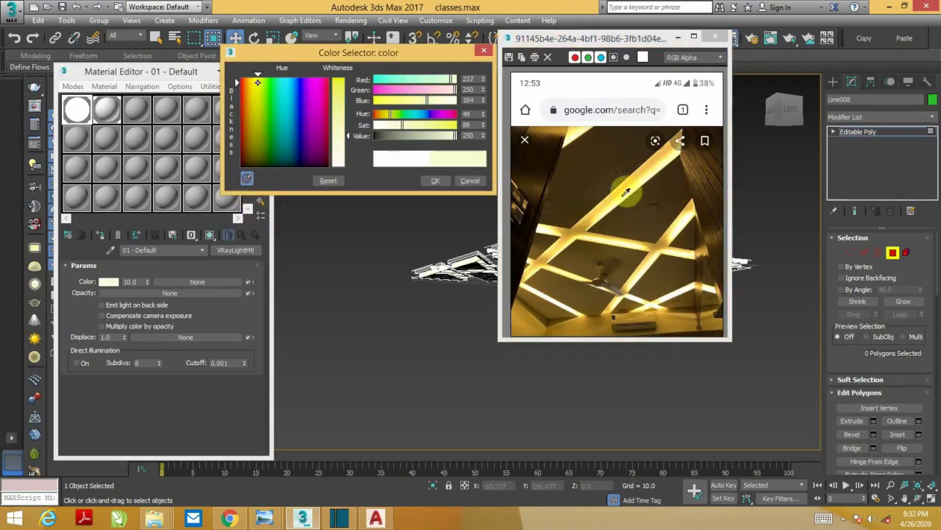
pyautogui.click(641, 169)
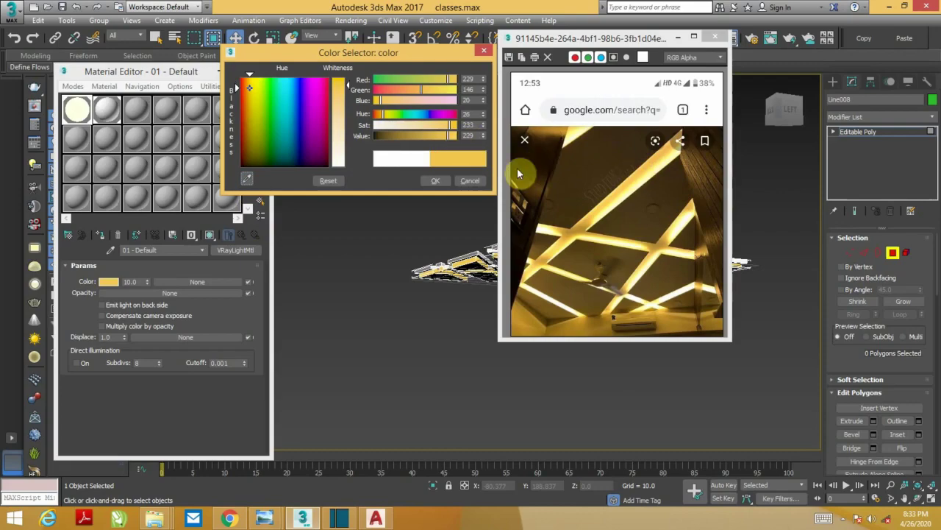
pyautogui.click(679, 37)
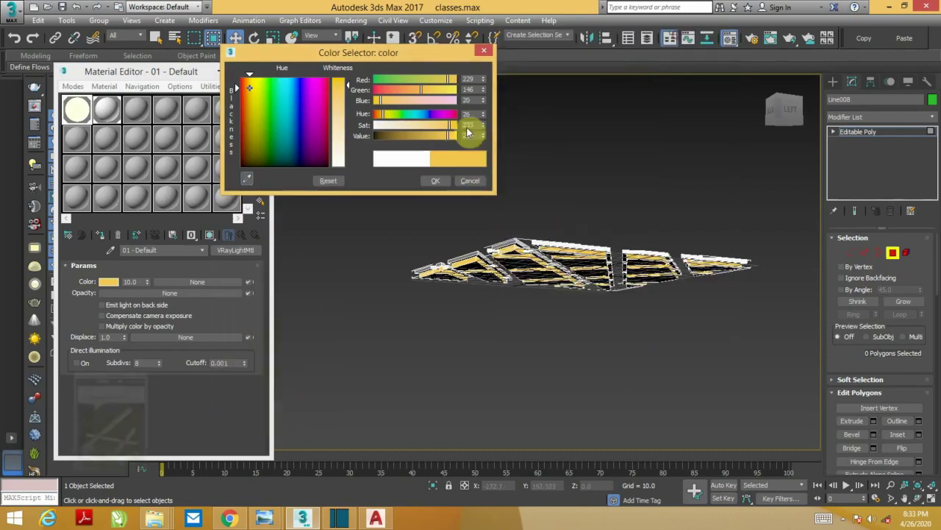
pyautogui.click(485, 53)
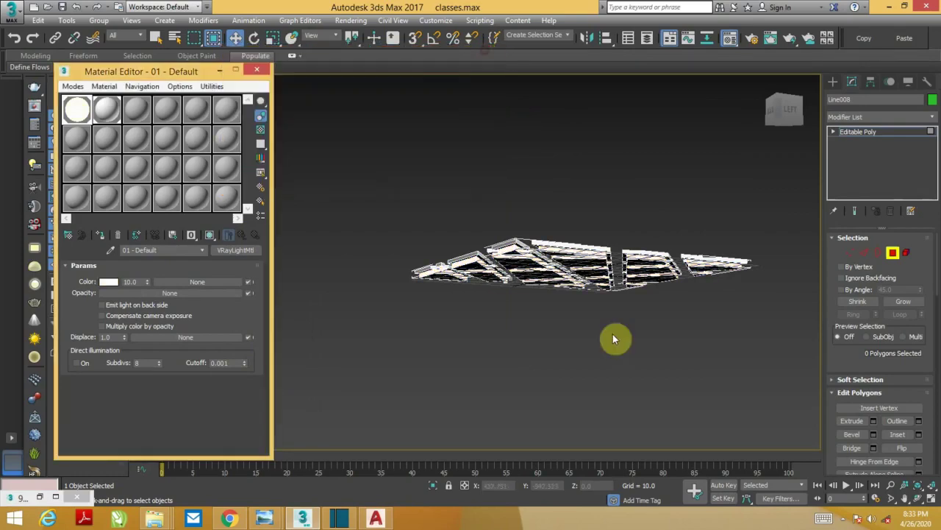
# Set the light material colour to the golden strip sampled from the photo, shown shaded in viewport.
pyautogui.click(109, 282)
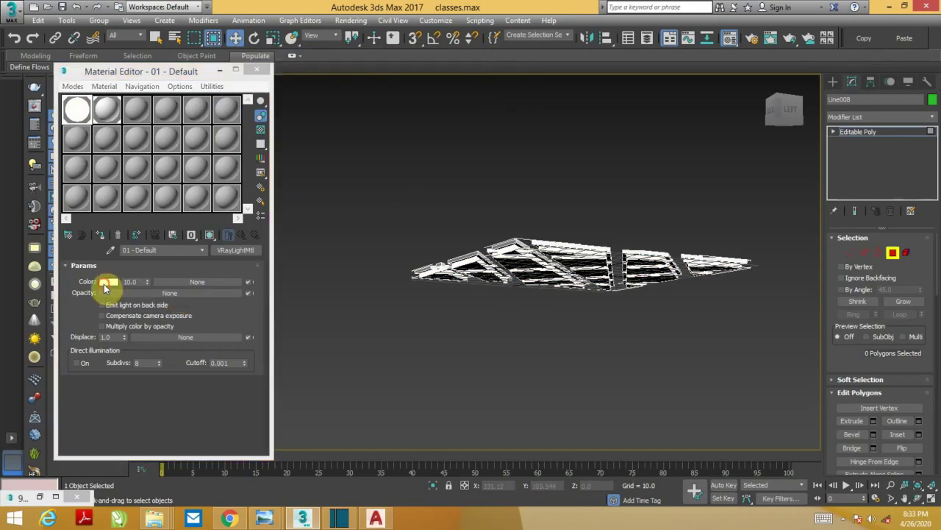
pyautogui.click(41, 495)
pyautogui.click(247, 178)
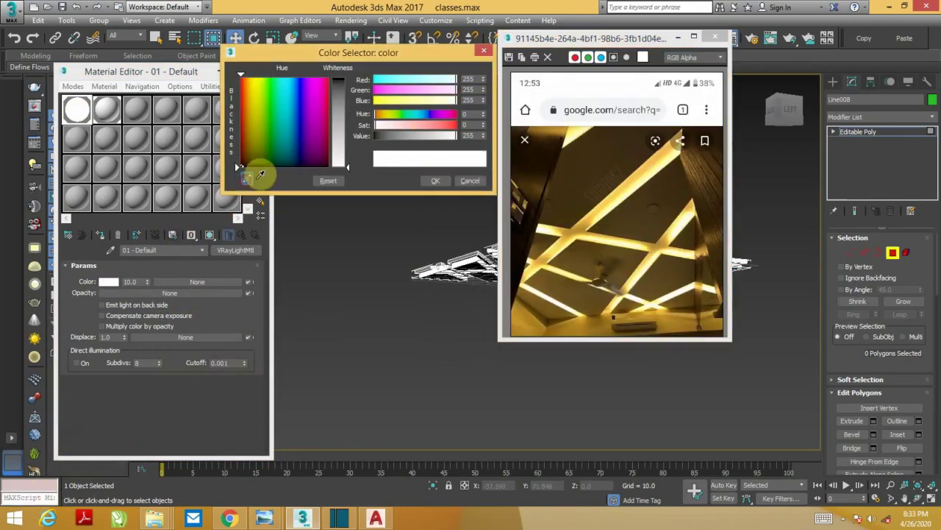
pyautogui.click(640, 167)
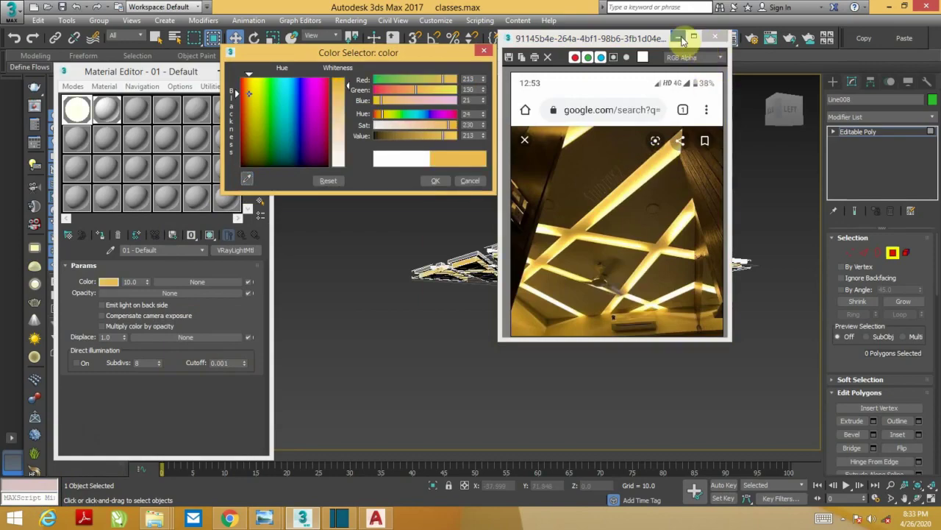
pyautogui.click(678, 37)
pyautogui.click(436, 180)
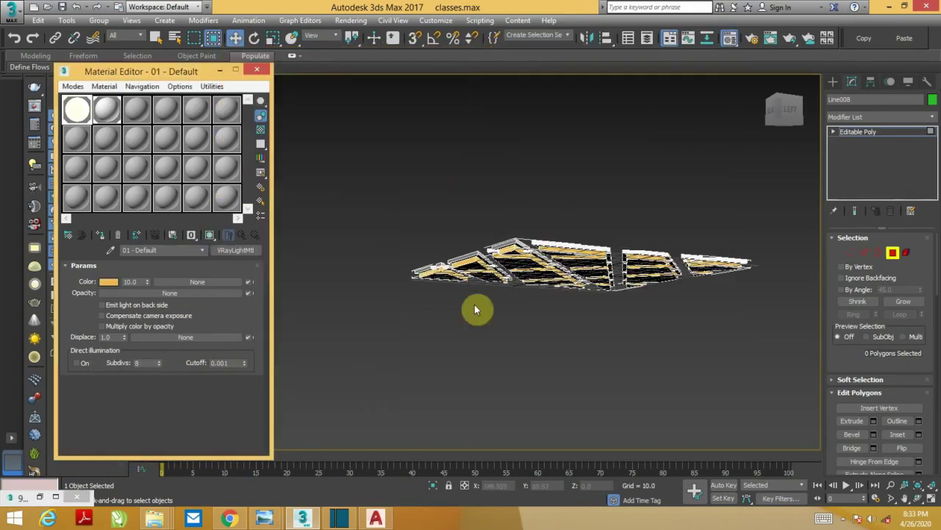
pyautogui.click(103, 235)
pyautogui.click(210, 234)
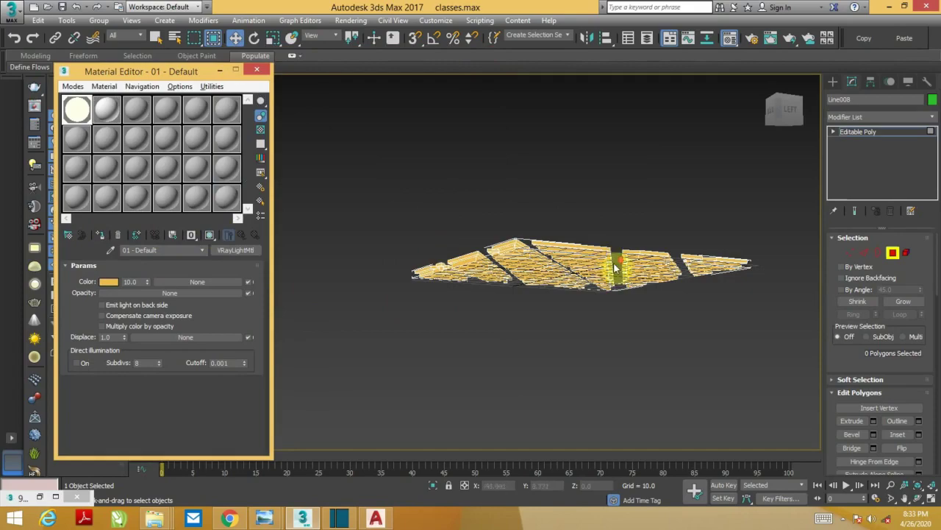
# Raise the light material's multiplier to 26.7.
pyautogui.moveTo(615, 269)
pyautogui.keyDown('alt'); pyautogui.mouseDown(button='middle')
pyautogui.moveTo(625, 275)
pyautogui.moveTo(624, 193)
pyautogui.mouseUp(button='middle'); pyautogui.keyUp('alt')
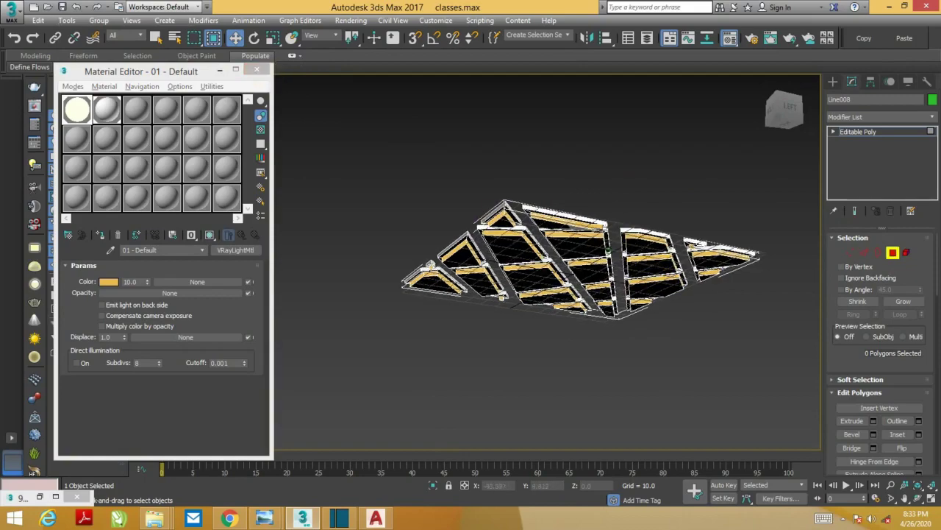
pyautogui.keyDown('alt'); pyautogui.moveTo(652, 270); pyautogui.dragTo(610, 252, button='middle'); pyautogui.keyUp('alt')
pyautogui.scroll(5, 610, 252)
pyautogui.scroll(-5, 609, 250)
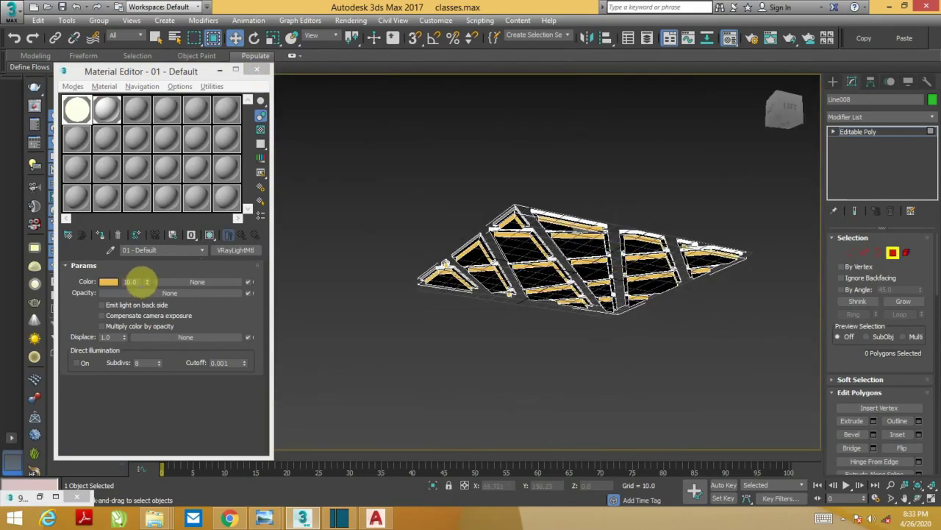
pyautogui.moveTo(152, 284); pyautogui.dragTo(142, 164)
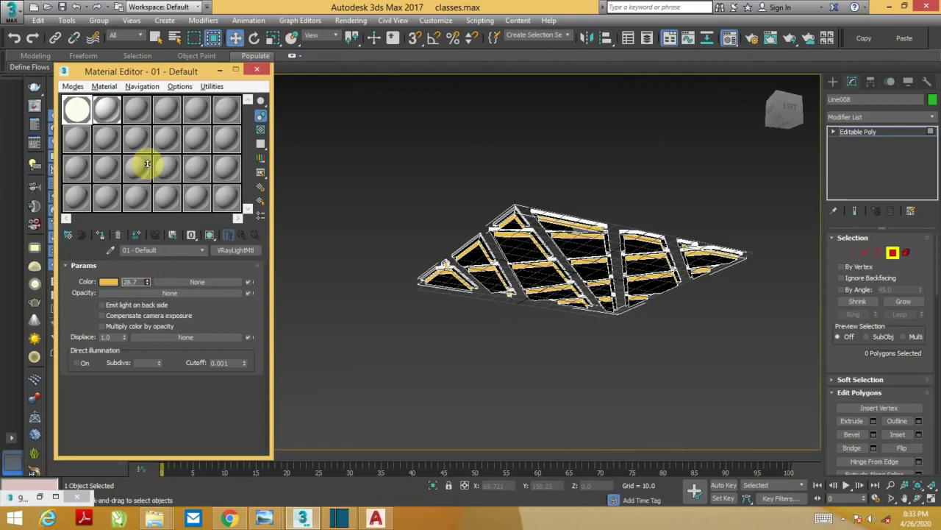
# Close the material editor, deselect the ceiling and unhide all hidden objects.
pyautogui.click(258, 71)
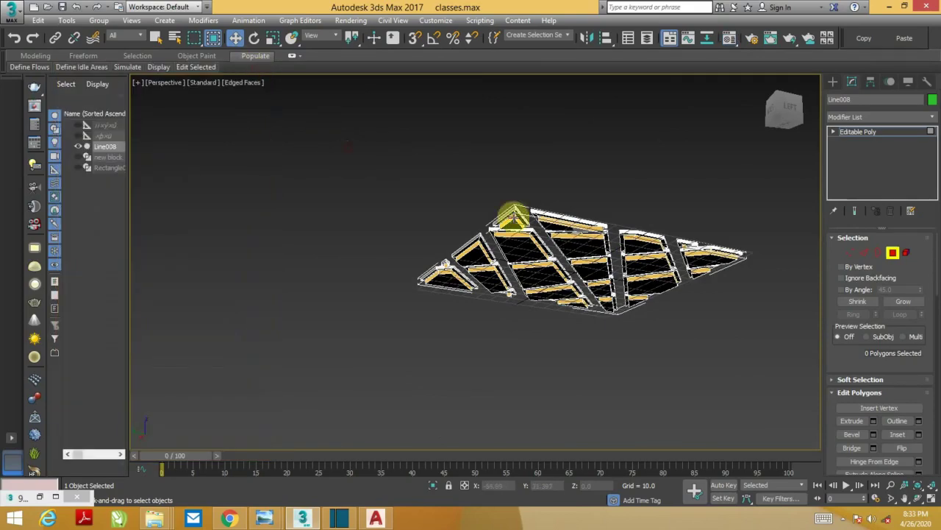
pyautogui.keyDown('alt'); pyautogui.moveTo(510, 216); pyautogui.dragTo(931, 282, button='middle'); pyautogui.keyUp('alt')
pyautogui.click(892, 252)
pyautogui.click(774, 361)
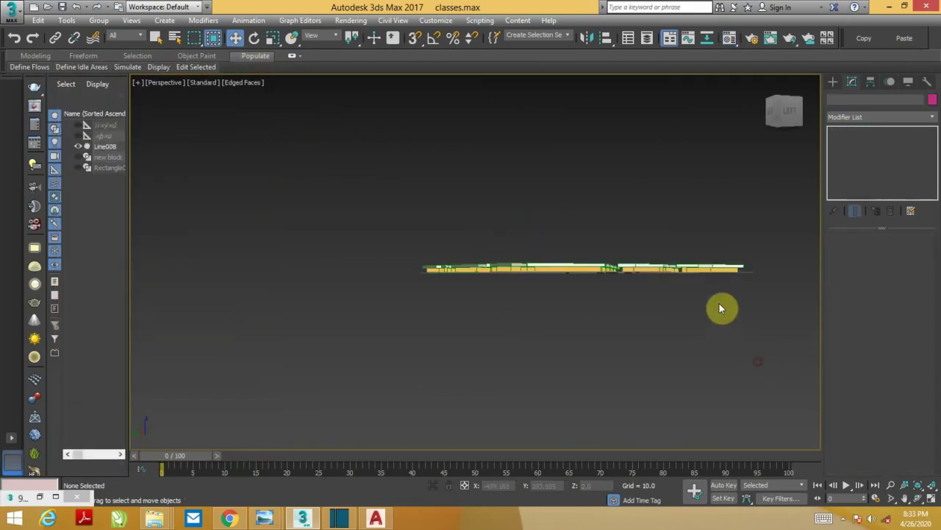
pyautogui.moveTo(721, 309)
pyautogui.keyDown('alt'); pyautogui.mouseDown(button='middle')
pyautogui.moveTo(610, 194)
pyautogui.moveTo(642, 303)
pyautogui.mouseUp(button='middle'); pyautogui.keyUp('alt')
pyautogui.scroll(3, 614, 192)
pyautogui.scroll(3, 613, 192)
pyautogui.scroll(-8, 612, 191)
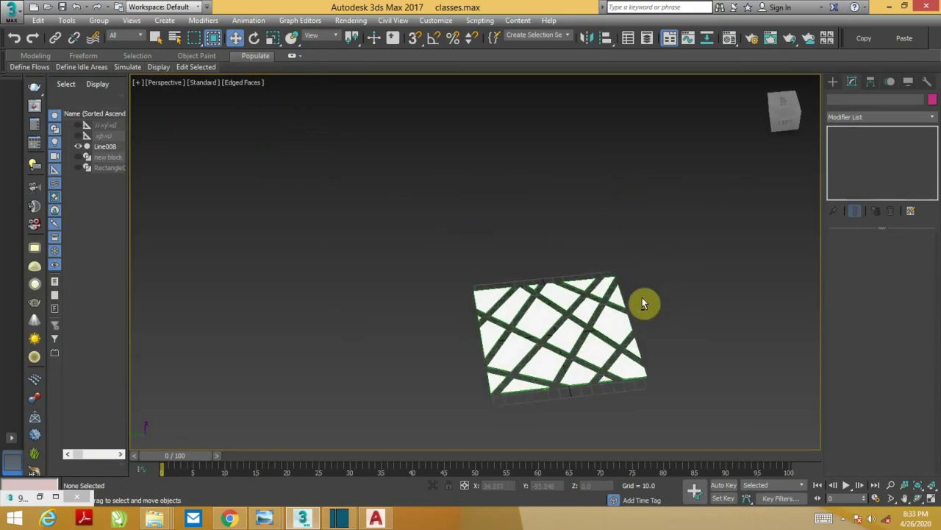
pyautogui.rightClick(667, 243)
pyautogui.click(687, 189)
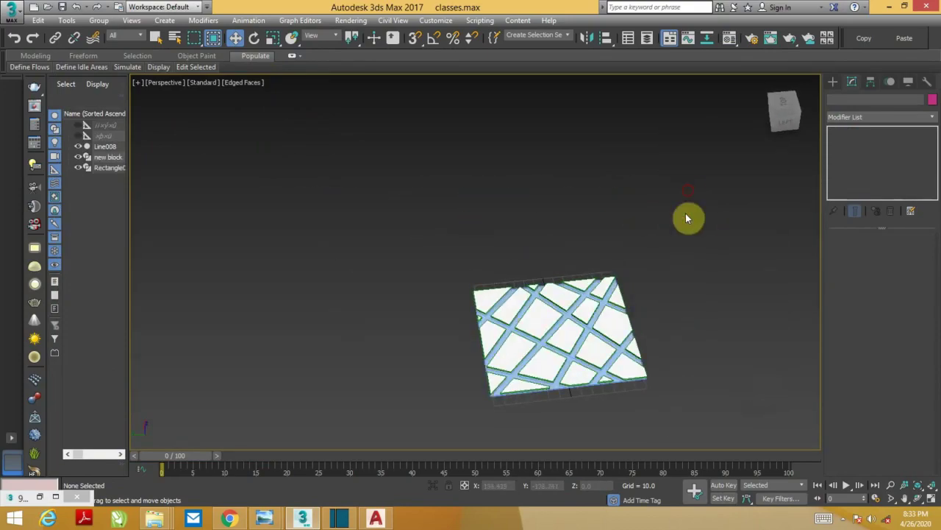
# In the maximized Front view, move Rectangle001 down just beneath the grid.
pyautogui.keyDown('alt'); pyautogui.moveTo(640, 279); pyautogui.dragTo(648, 242, button='middle'); pyautogui.keyUp('alt')
pyautogui.click(589, 221)
pyautogui.hotkey('alt', 'w')
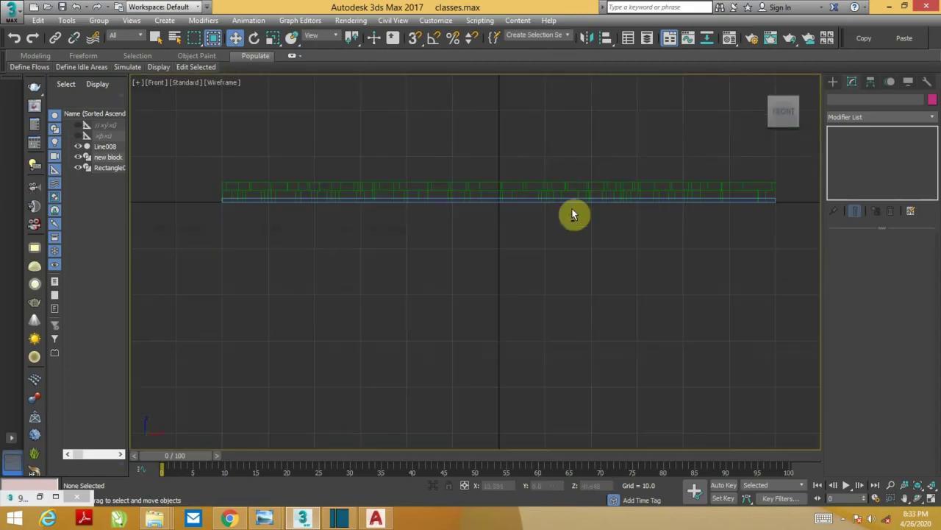
pyautogui.click(560, 204)
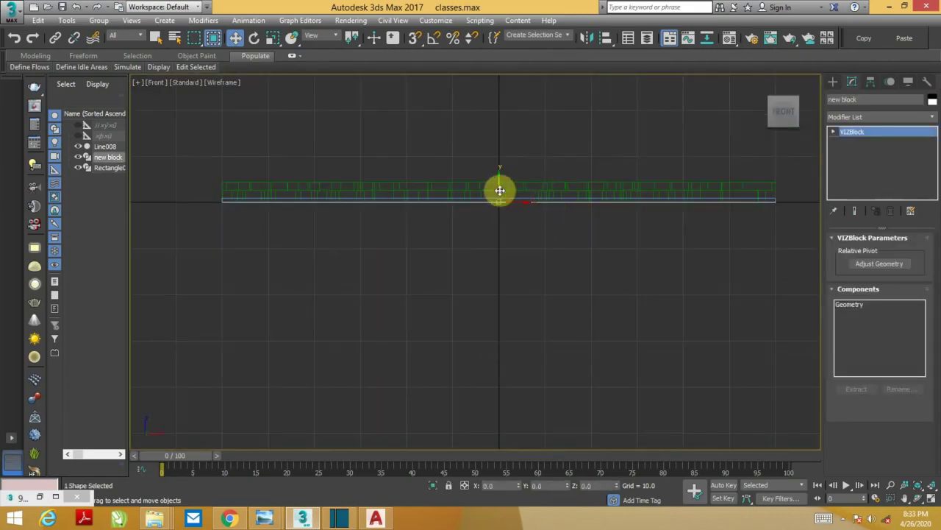
pyautogui.scroll(4, 228, 205)
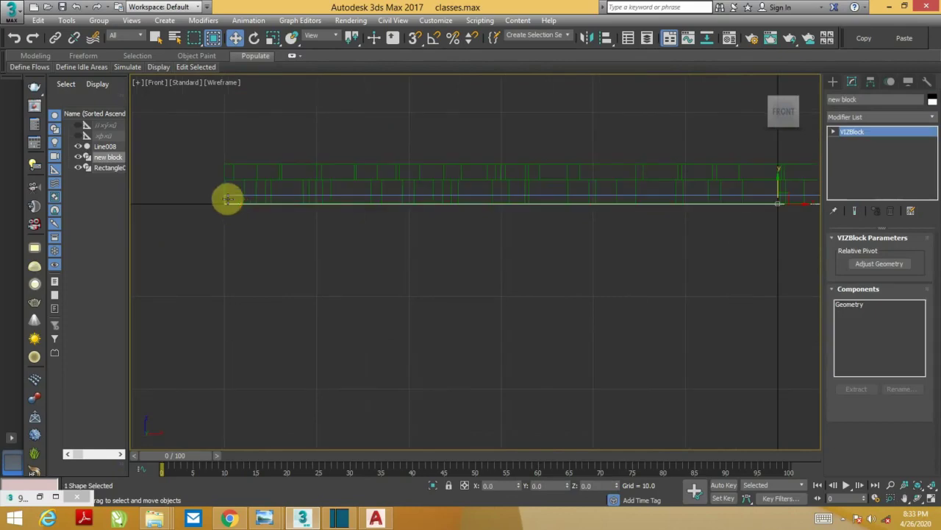
pyautogui.click(224, 205)
pyautogui.click(233, 199)
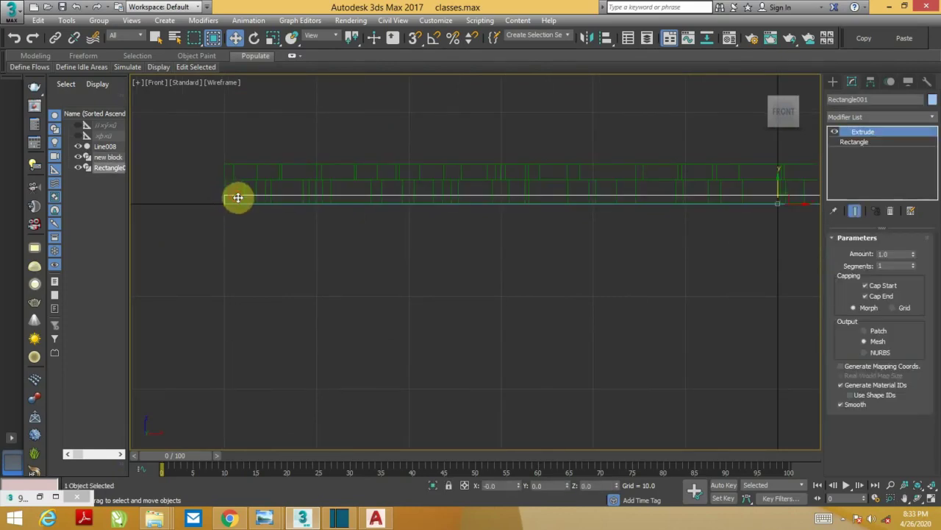
pyautogui.moveTo(778, 181); pyautogui.dragTo(768, 205)
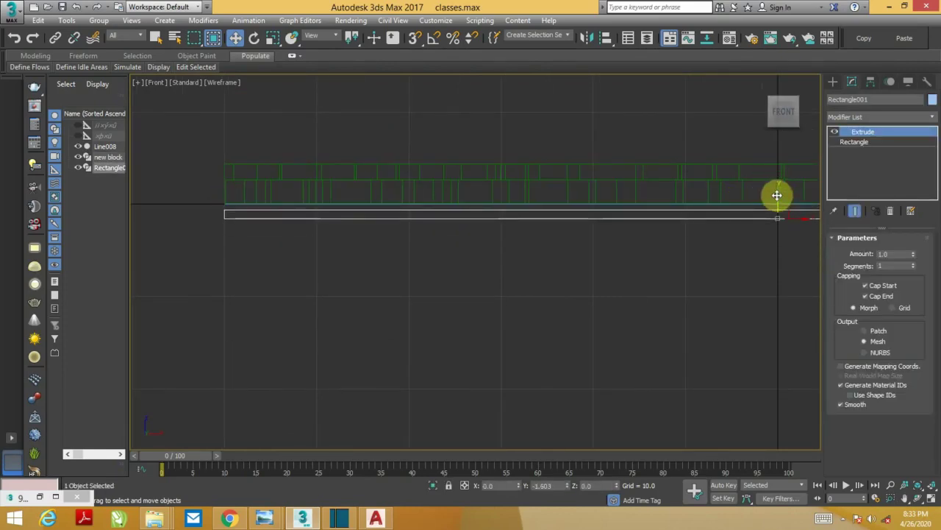
# Back in the perspective view, region-select all three ceiling parts.
pyautogui.hotkey('alt', 'w')
pyautogui.hotkey('alt', 'w')
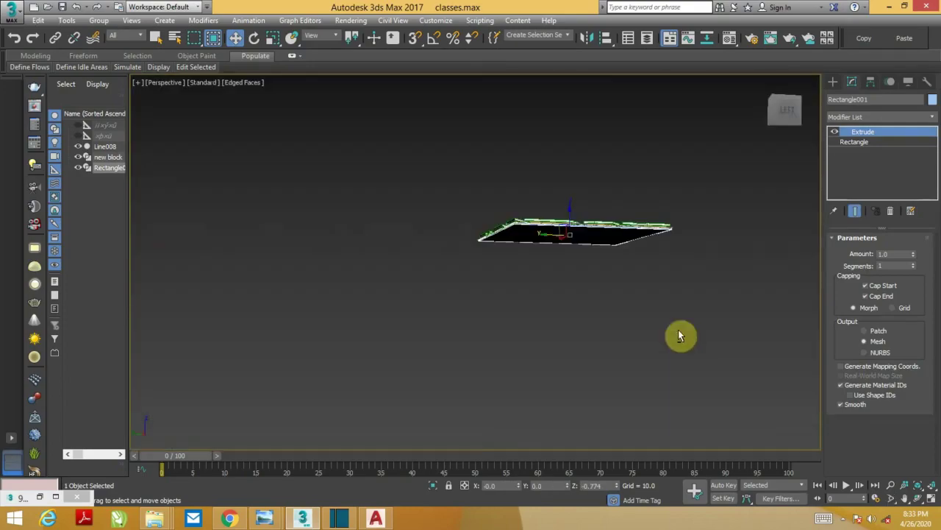
pyautogui.moveTo(678, 336)
pyautogui.keyDown('alt'); pyautogui.mouseDown(button='middle')
pyautogui.moveTo(660, 342)
pyautogui.moveTo(581, 272)
pyautogui.mouseUp(button='middle'); pyautogui.keyUp('alt')
pyautogui.scroll(3, 581, 273)
pyautogui.moveTo(556, 228)
pyautogui.keyDown('alt'); pyautogui.mouseDown(button='middle')
pyautogui.moveTo(559, 214)
pyautogui.moveTo(539, 242)
pyautogui.mouseUp(button='middle'); pyautogui.keyUp('alt')
pyautogui.scroll(-5, 561, 306)
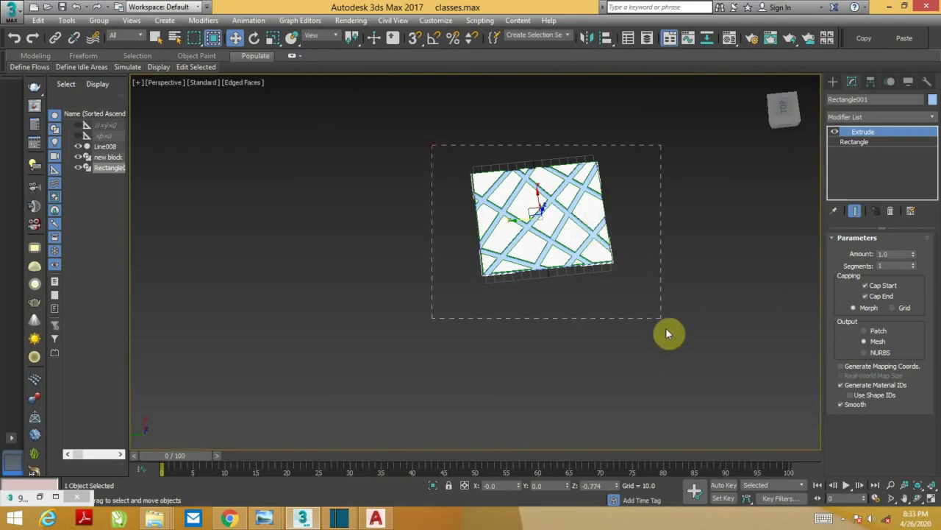
pyautogui.moveTo(667, 334); pyautogui.dragTo(665, 332)
pyautogui.click(99, 20)
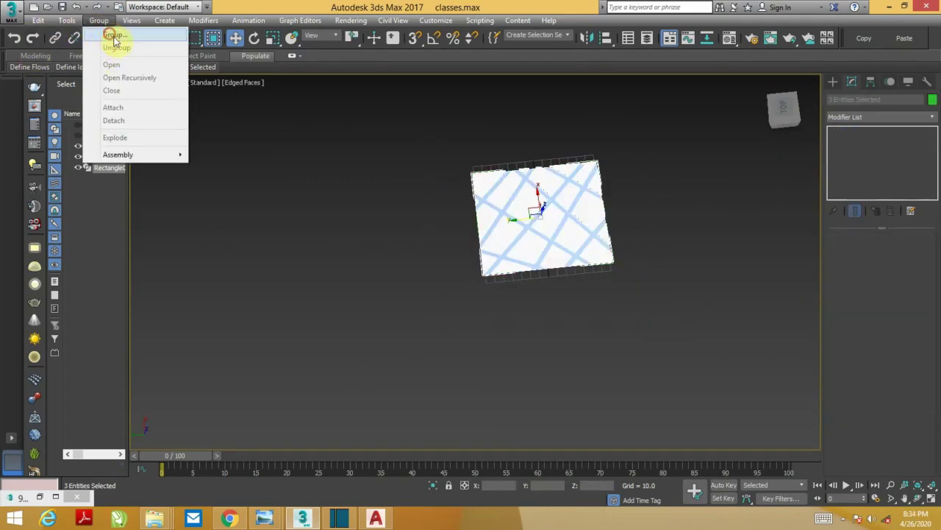
# Group the three parts as 01 and mirror the group on Z with No Clone.
pyautogui.click(114, 35)
pyautogui.write('01')
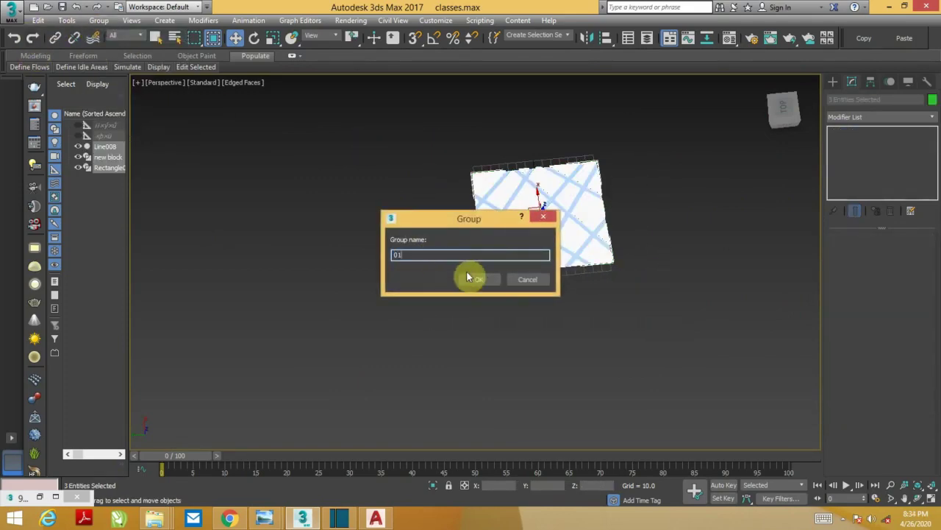
pyautogui.click(479, 280)
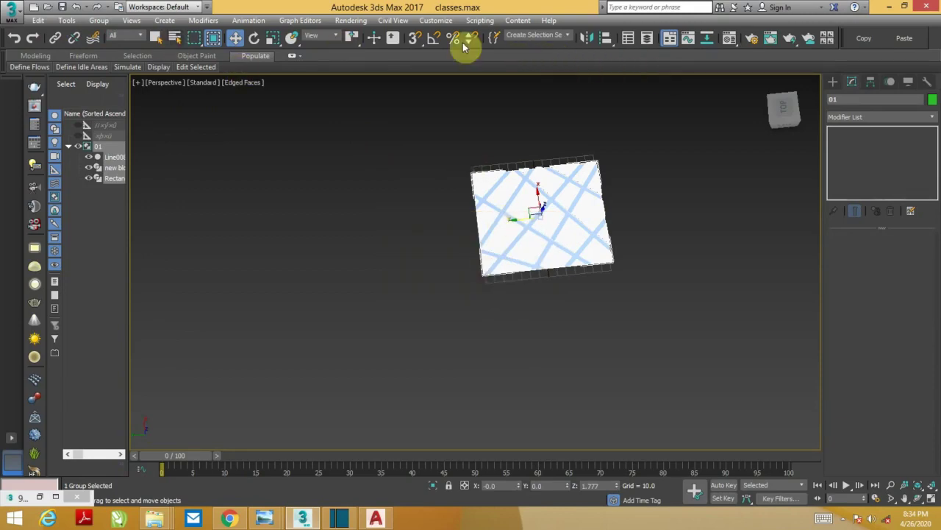
pyautogui.click(591, 37)
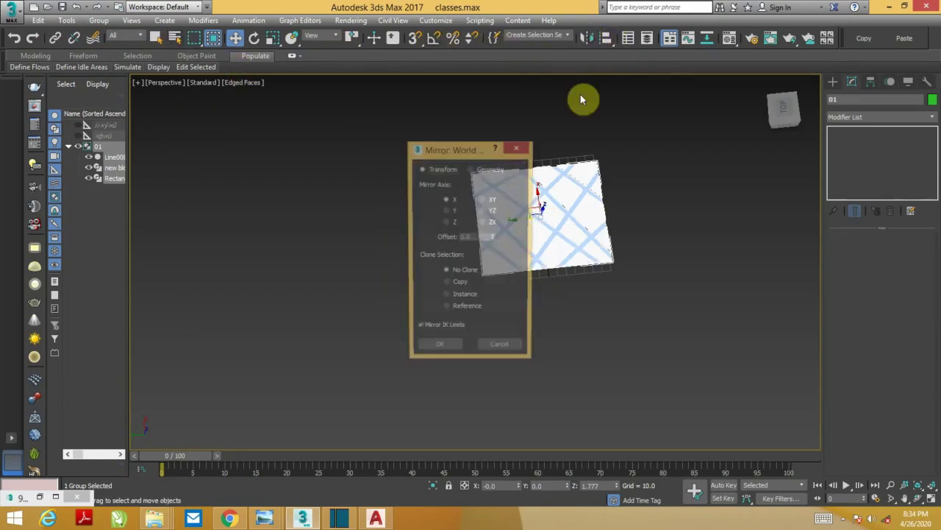
pyautogui.click(450, 222)
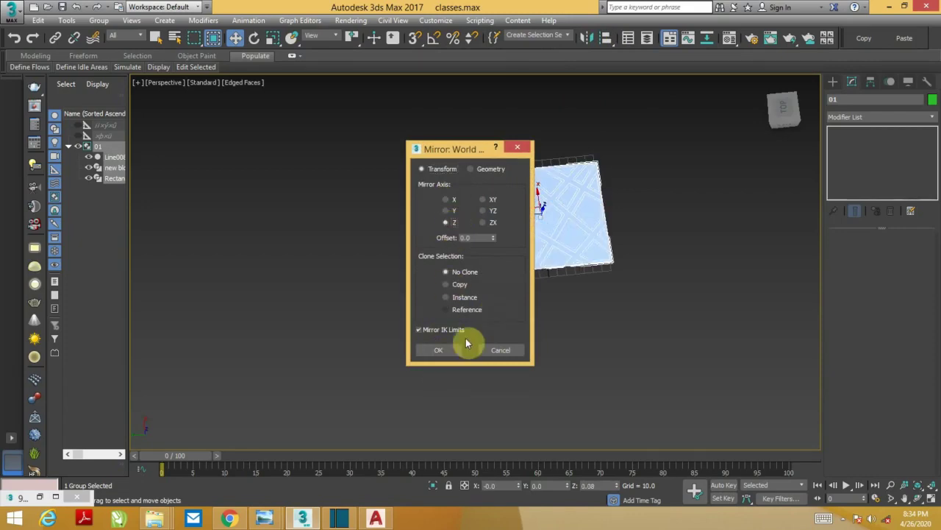
pyautogui.click(442, 350)
pyautogui.keyDown('alt'); pyautogui.moveTo(575, 325); pyautogui.dragTo(515, 278, button='middle'); pyautogui.keyUp('alt')
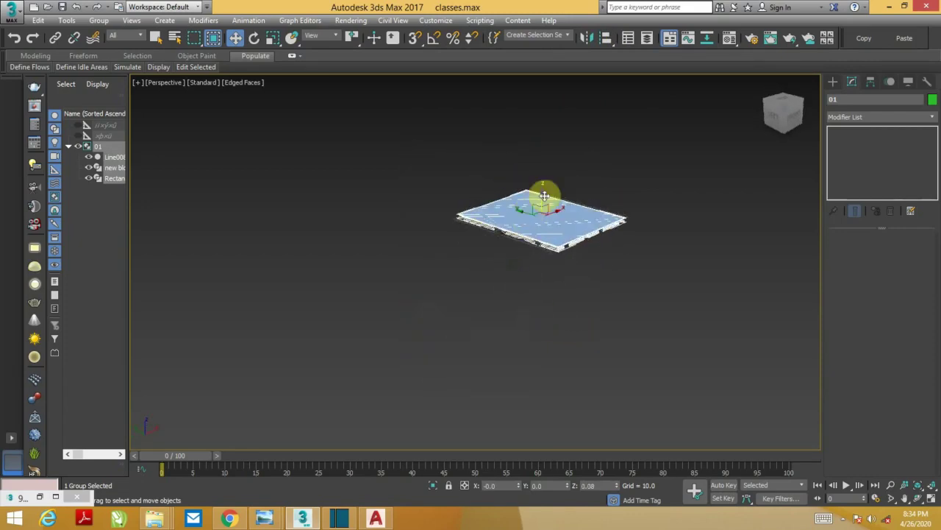
# Raise the ceiling group, then draw a box covering the ceiling outline in the Top view.
pyautogui.moveTo(542, 195); pyautogui.dragTo(544, 128)
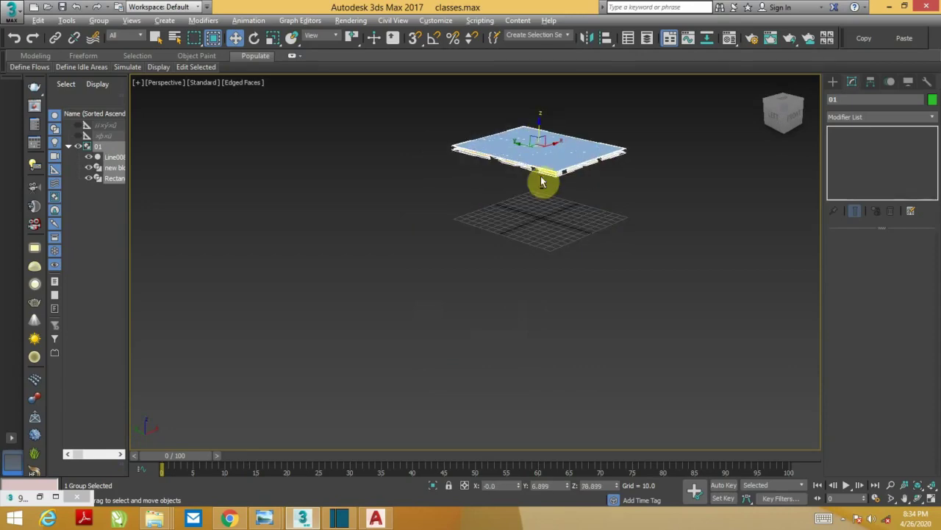
pyautogui.hotkey('alt', 'w')
pyautogui.hotkey('alt', 'w')
pyautogui.scroll(2, 325, 211)
pyautogui.scroll(-5, 325, 211)
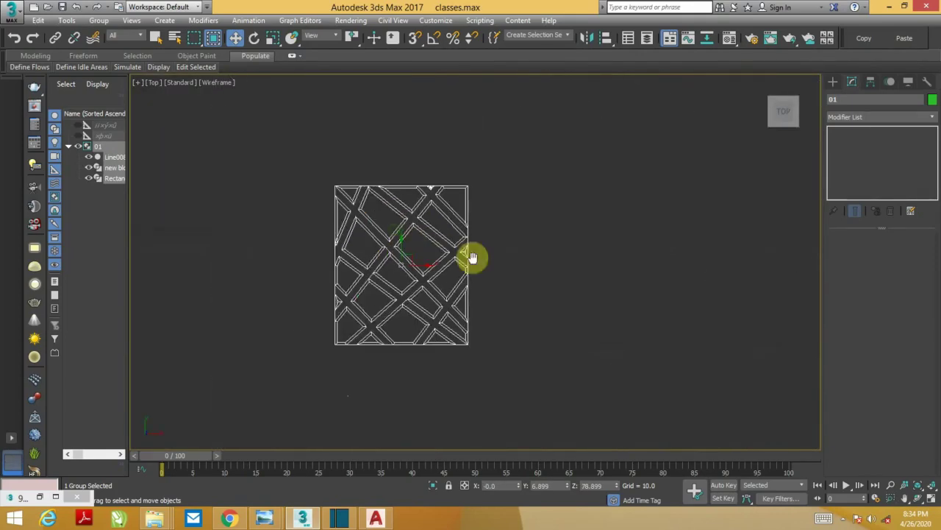
pyautogui.click(833, 86)
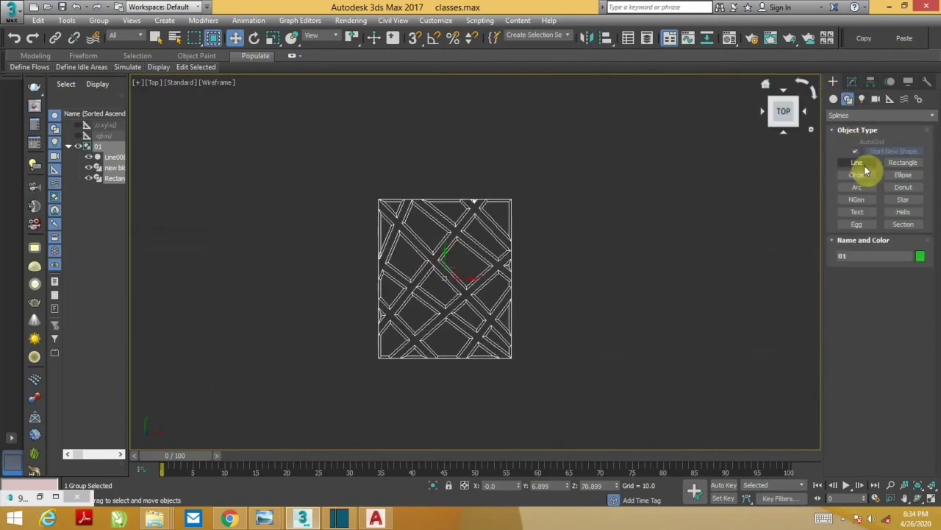
pyautogui.click(857, 152)
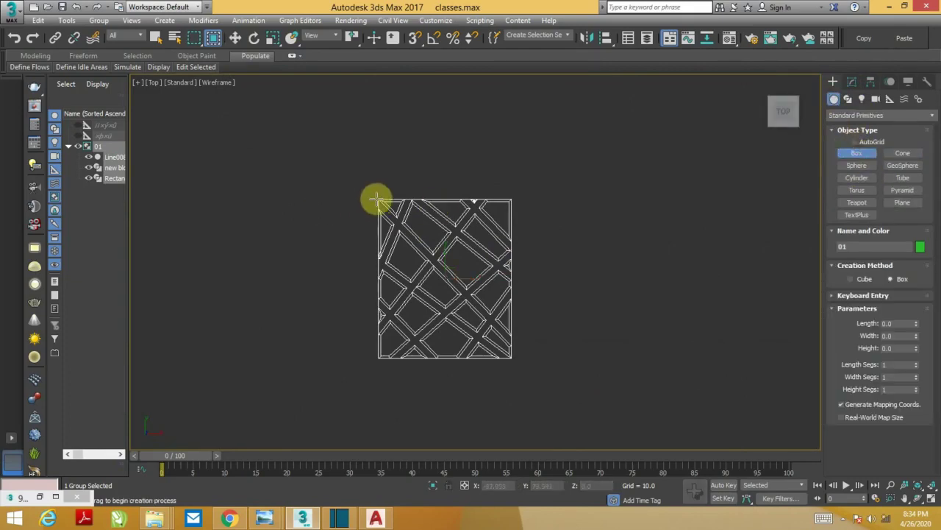
pyautogui.moveTo(378, 198); pyautogui.dragTo(511, 363)
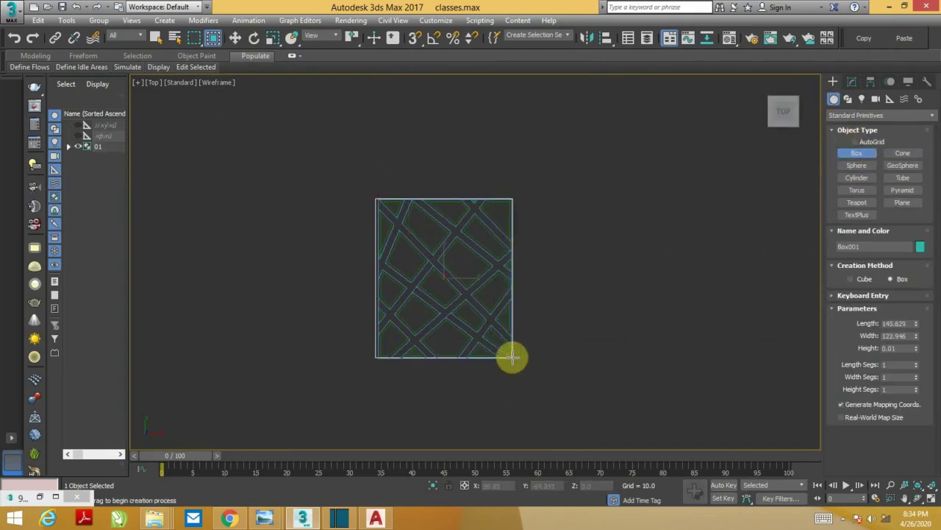
# Set the new box's height to 120 and check it in the maximized Perspective view.
pyautogui.hotkey('alt', 'w')
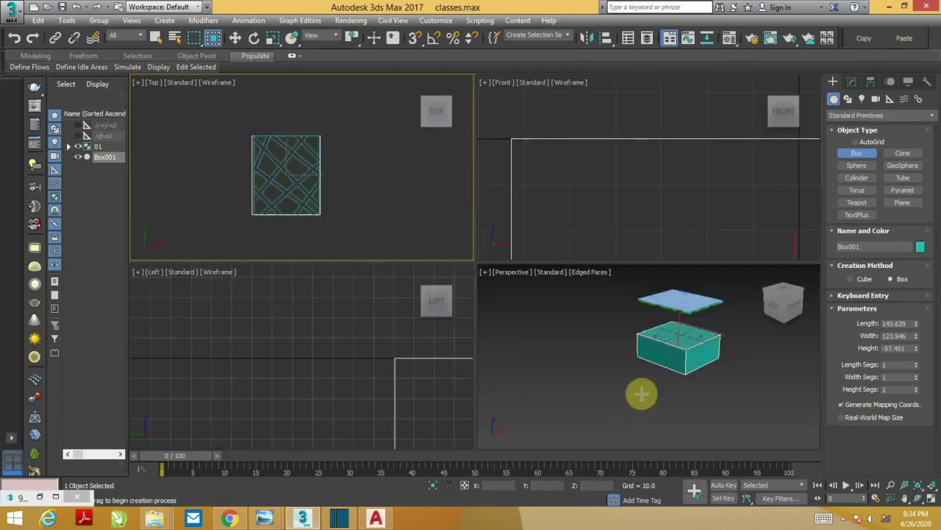
pyautogui.hotkey('alt', 'w')
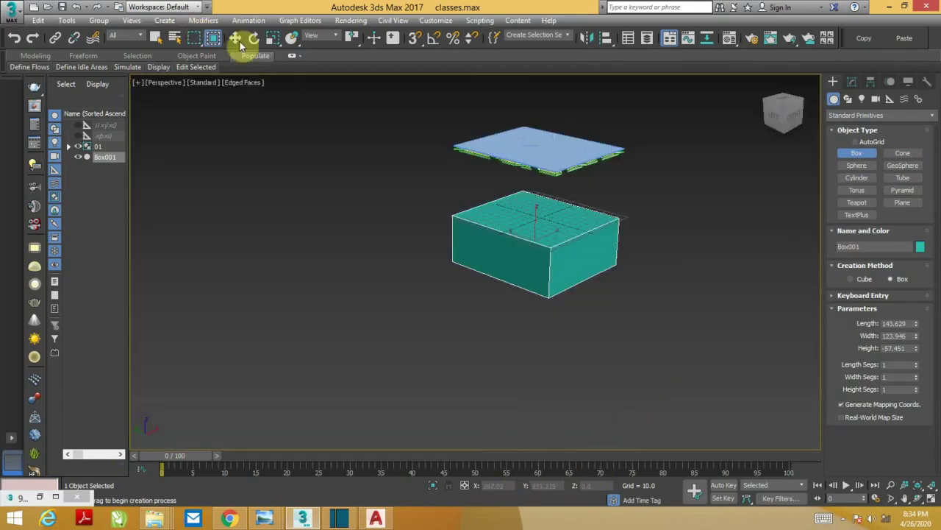
pyautogui.click(235, 37)
pyautogui.scroll(-2, 553, 273)
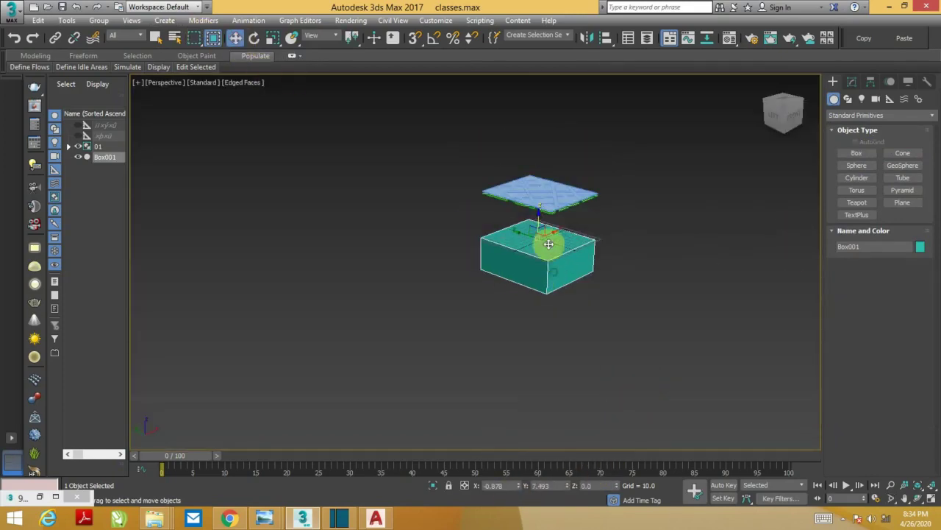
pyautogui.click(851, 81)
pyautogui.doubleClick(893, 278)
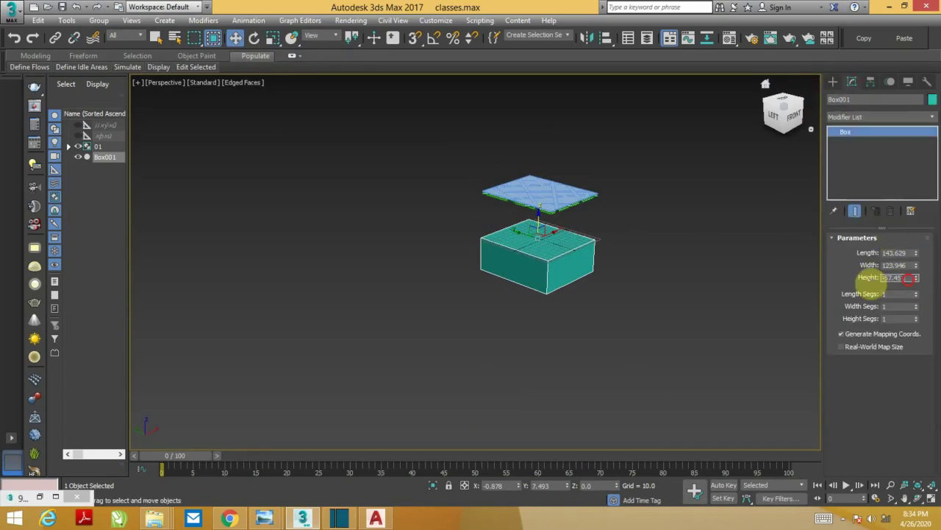
pyautogui.write('120')
pyautogui.press('Return')
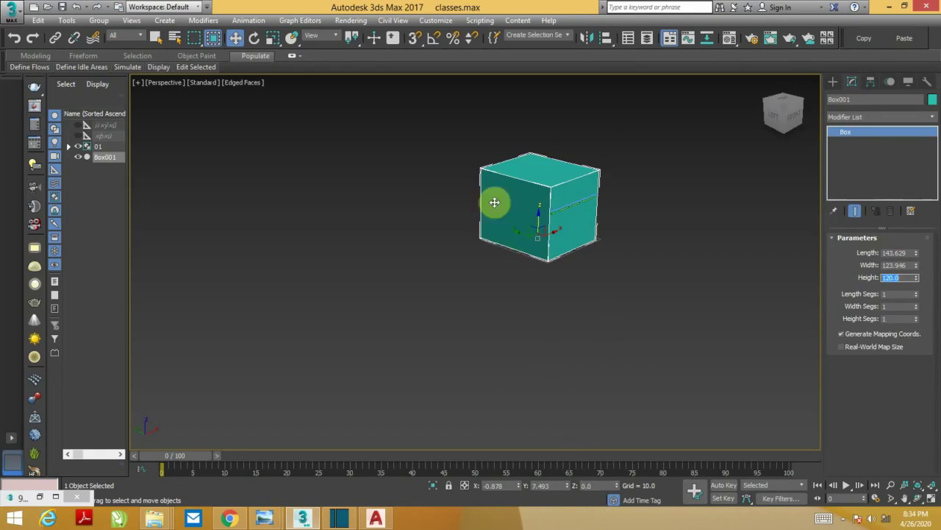
pyautogui.moveTo(494, 203)
pyautogui.keyDown('alt'); pyautogui.mouseDown(button='middle')
pyautogui.moveTo(542, 252)
pyautogui.moveTo(428, 157)
pyautogui.mouseUp(button='middle'); pyautogui.keyUp('alt')
# Place ceiling group 01 at Z 120 so it caps the box.
pyautogui.moveTo(630, 225); pyautogui.dragTo(626, 232)
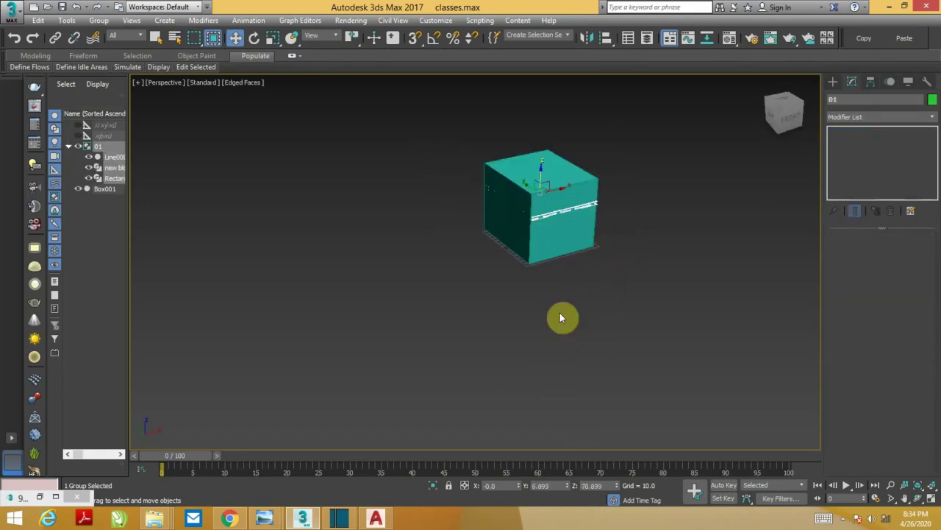
pyautogui.moveTo(571, 296); pyautogui.dragTo(571, 298)
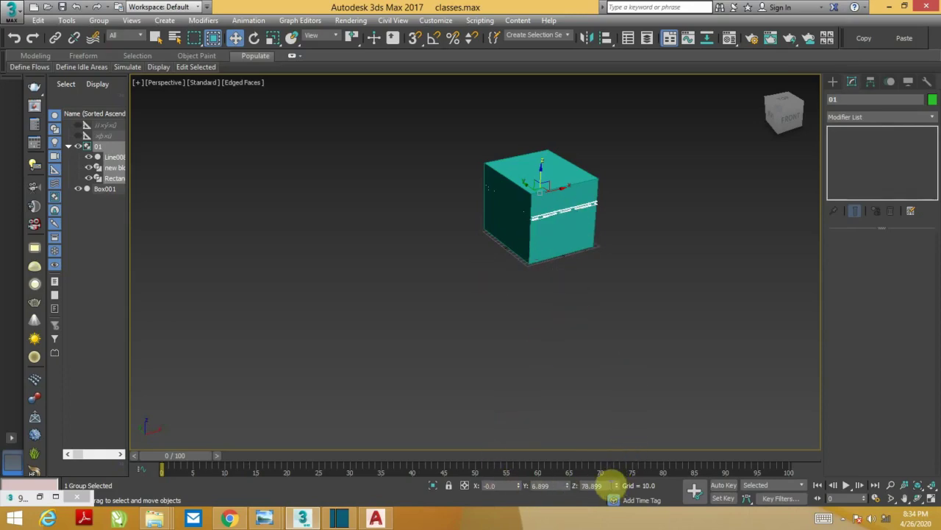
pyautogui.click(609, 487)
pyautogui.write('0')
pyautogui.press('Return')
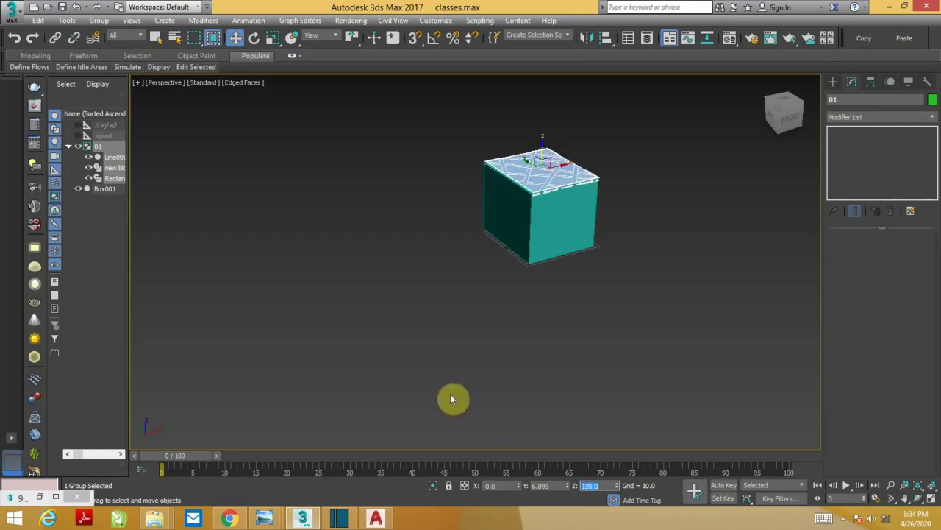
pyautogui.press('z')
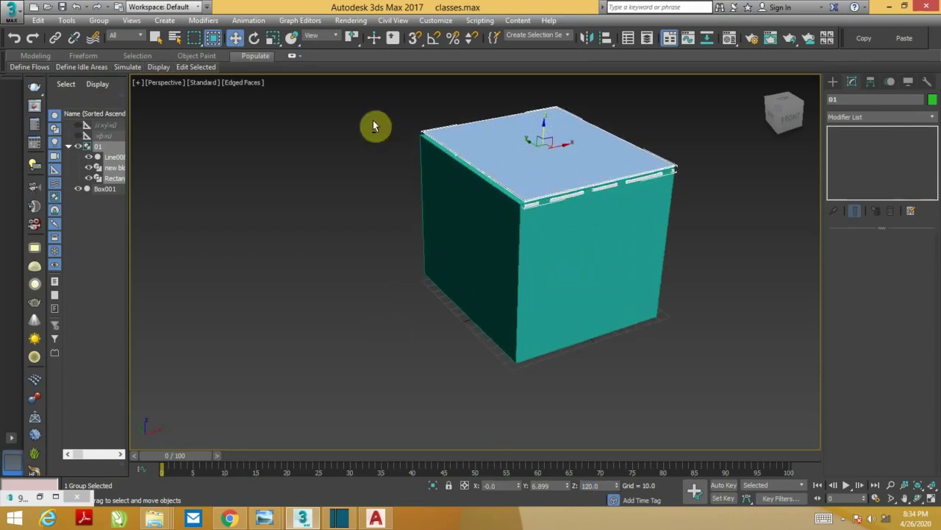
# In the Top view, nudge the ceiling grid group slightly left to X -1.025 and deselect it.
pyautogui.press('t')
pyautogui.moveTo(392, 230); pyautogui.dragTo(389, 221, button='middle')
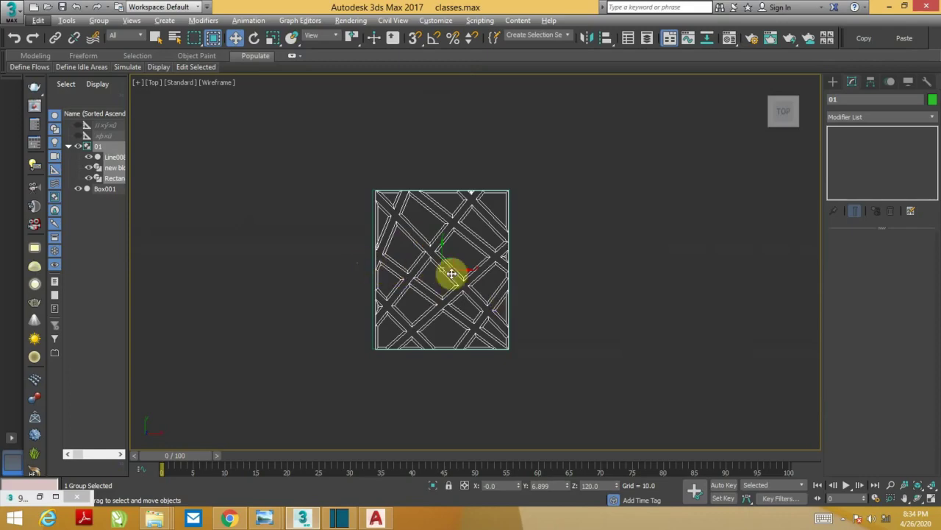
pyautogui.moveTo(458, 271); pyautogui.dragTo(457, 272)
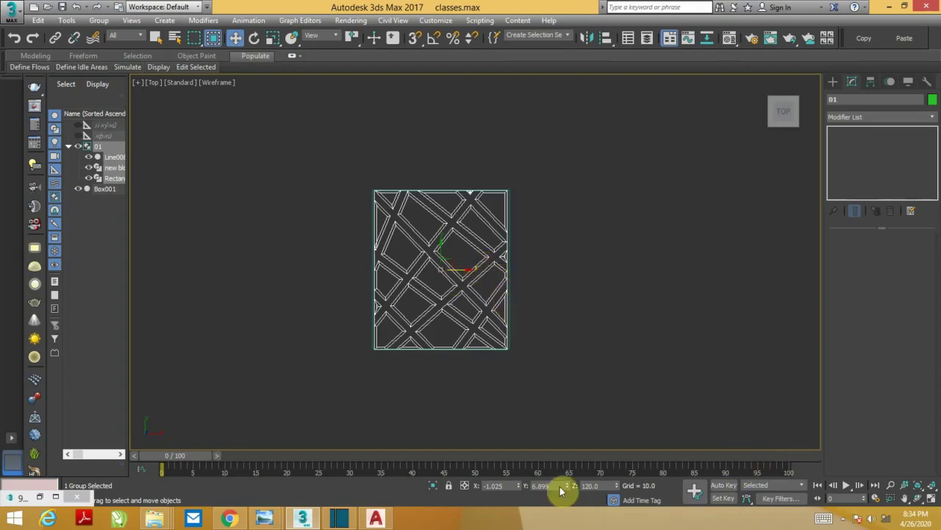
pyautogui.click(844, 518)
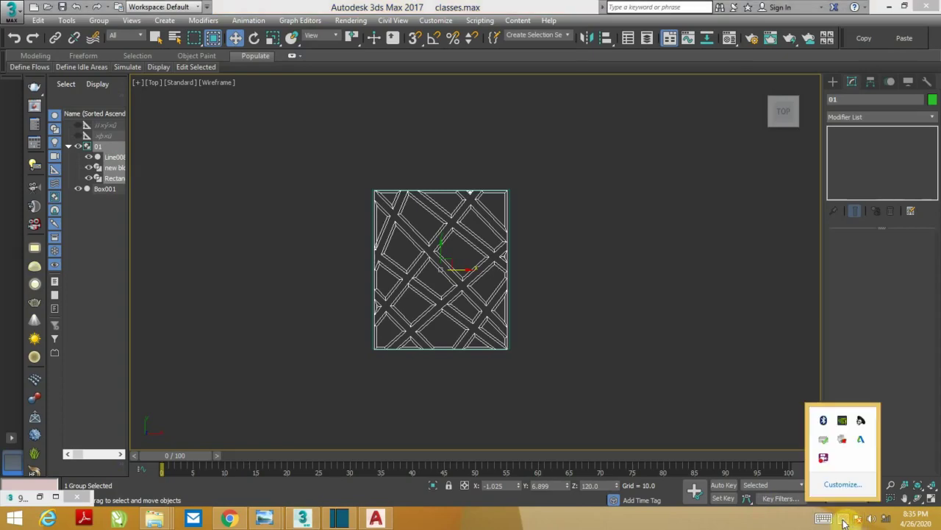
pyautogui.click(615, 322)
# Return to four viewports, then maximize the Perspective view.
pyautogui.hotkey('alt', 'w')
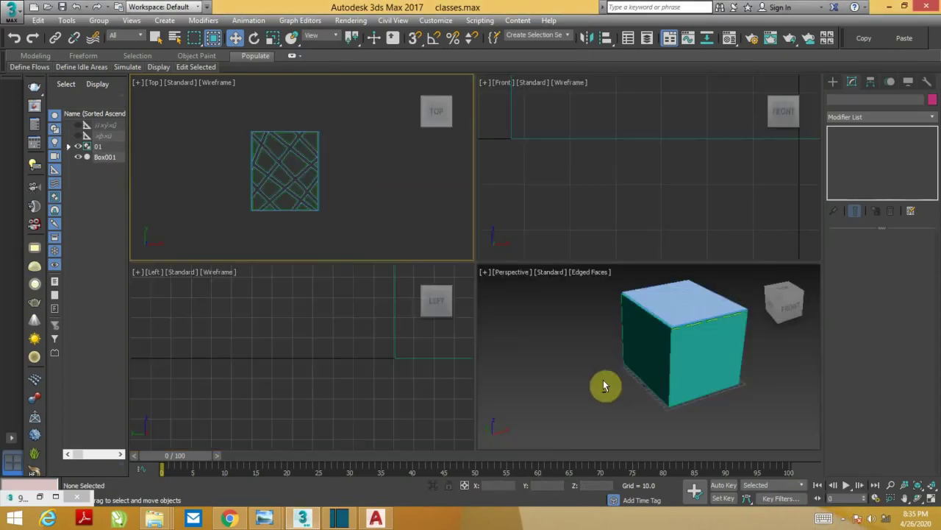
pyautogui.click(603, 379)
pyautogui.hotkey('alt', 'w')
# Convert the box to Editable Poly and delete its front face to open the room.
pyautogui.click(650, 332)
pyautogui.rightClick(598, 281)
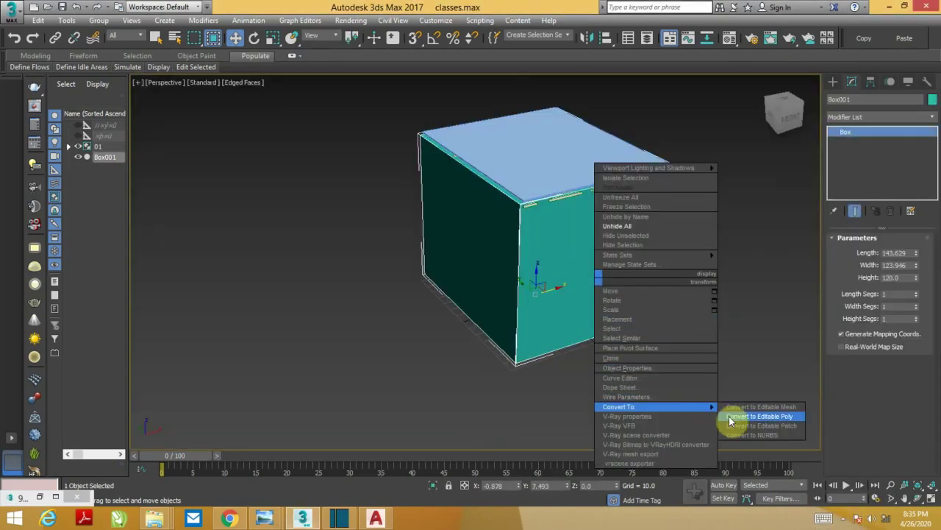
pyautogui.click(729, 416)
pyautogui.click(893, 252)
pyautogui.click(629, 288)
pyautogui.press('Delete')
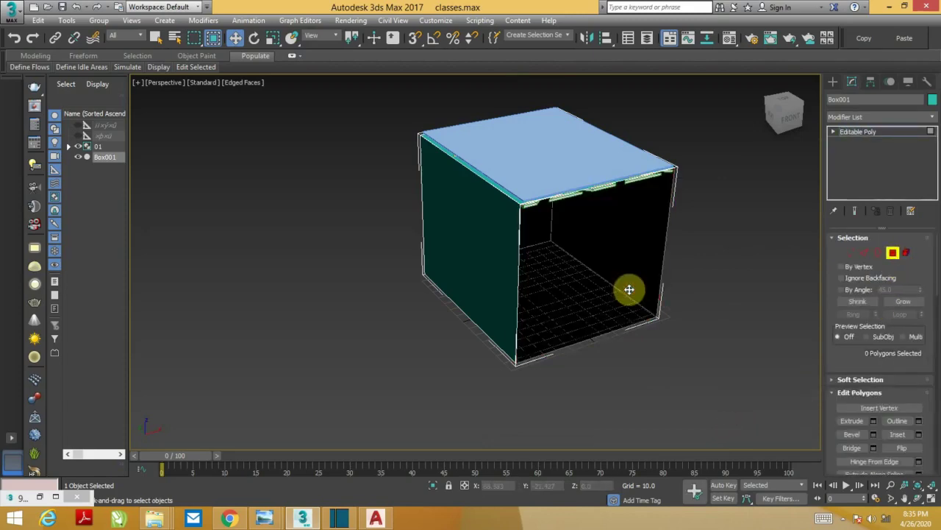
# Add a Shell modifier with 1.0 outer amount to thicken the walls, then bring up the Material Editor.
pyautogui.click(864, 116)
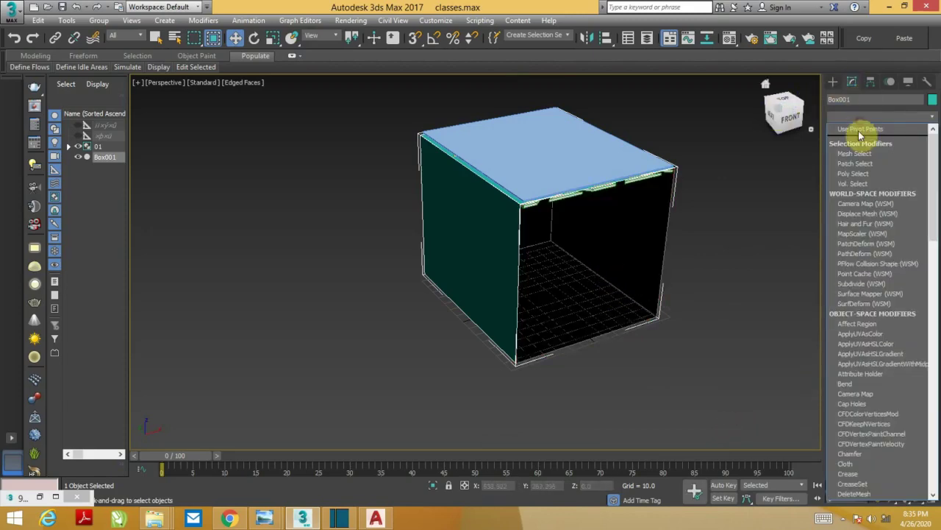
pyautogui.scroll(-5, 862, 139)
pyautogui.scroll(-5, 859, 150)
pyautogui.scroll(-5, 861, 158)
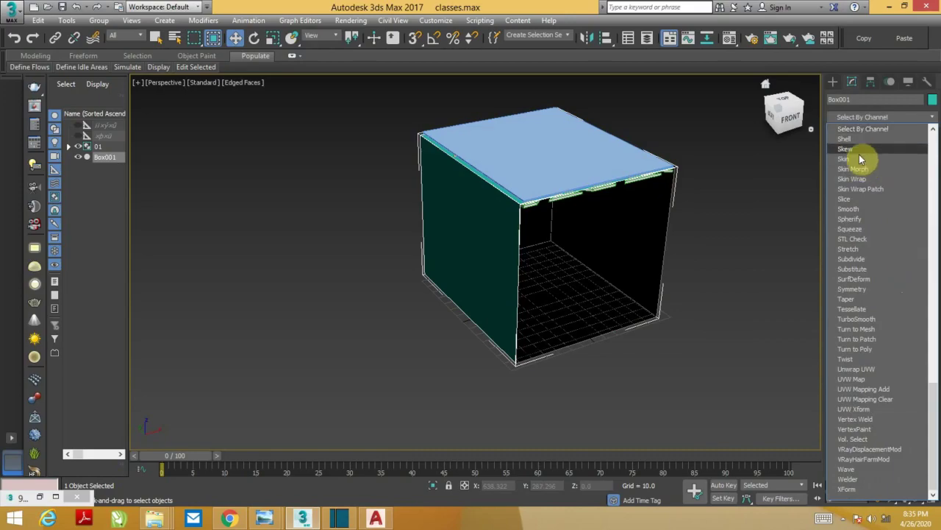
pyautogui.click(846, 140)
pyautogui.moveTo(821, 259)
pyautogui.keyDown('alt'); pyautogui.mouseDown(button='middle')
pyautogui.moveTo(619, 227)
pyautogui.moveTo(624, 210)
pyautogui.moveTo(597, 245)
pyautogui.moveTo(591, 228)
pyautogui.moveTo(576, 244)
pyautogui.moveTo(586, 261)
pyautogui.moveTo(560, 319)
pyautogui.mouseUp(button='middle'); pyautogui.keyUp('alt')
pyautogui.scroll(2, 603, 236)
pyautogui.scroll(3, 598, 216)
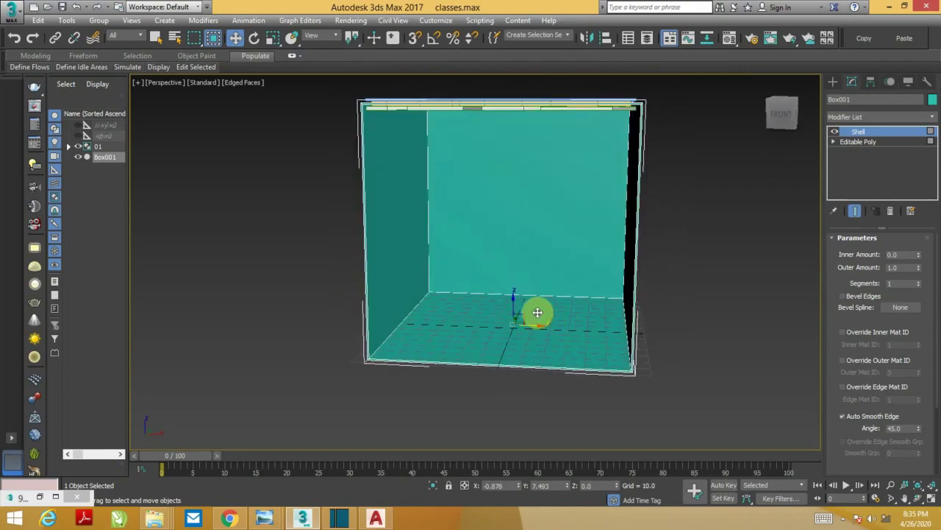
pyautogui.press('m')
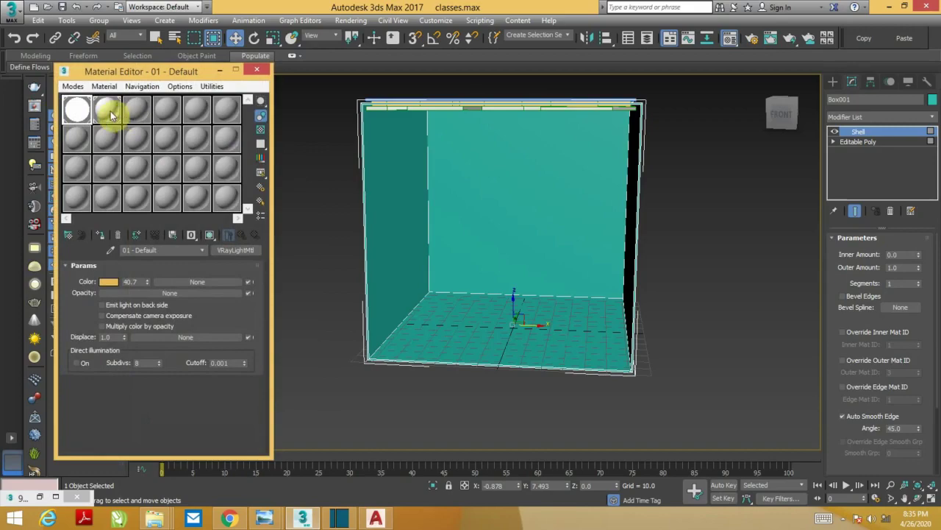
# Make slot 03 a VRayMtl, apply it to the room box, and lighten its diffuse to light grey.
pyautogui.click(137, 117)
pyautogui.click(239, 250)
pyautogui.click(388, 354)
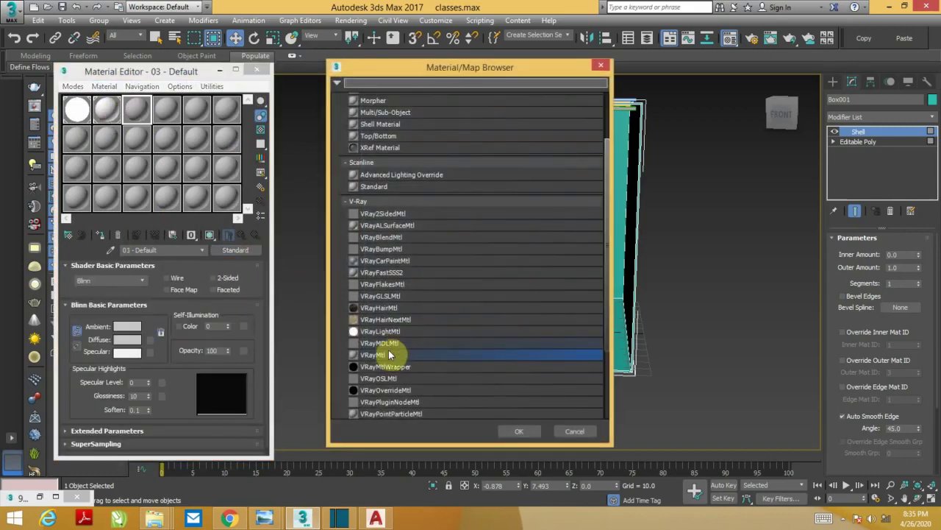
pyautogui.moveTo(143, 112); pyautogui.dragTo(455, 295)
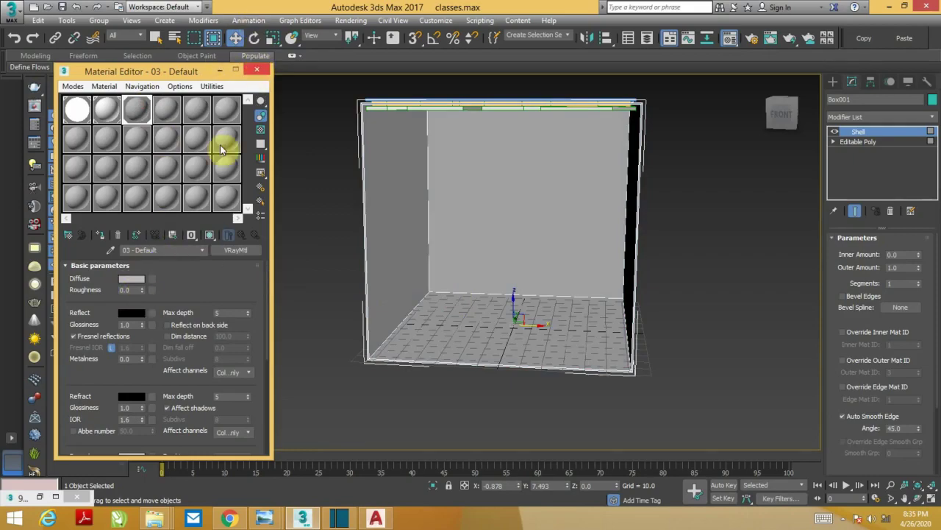
pyautogui.click(132, 280)
pyautogui.moveTo(341, 118); pyautogui.dragTo(340, 139)
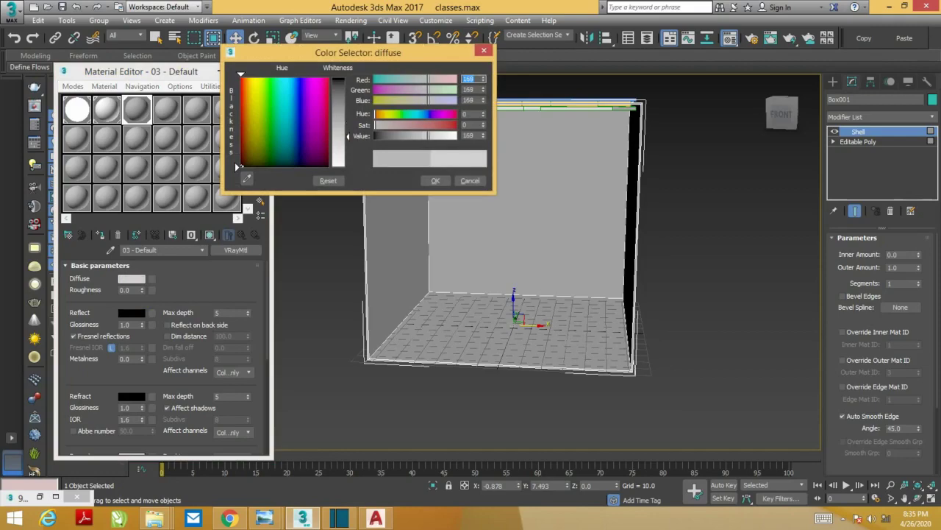
pyautogui.click(436, 180)
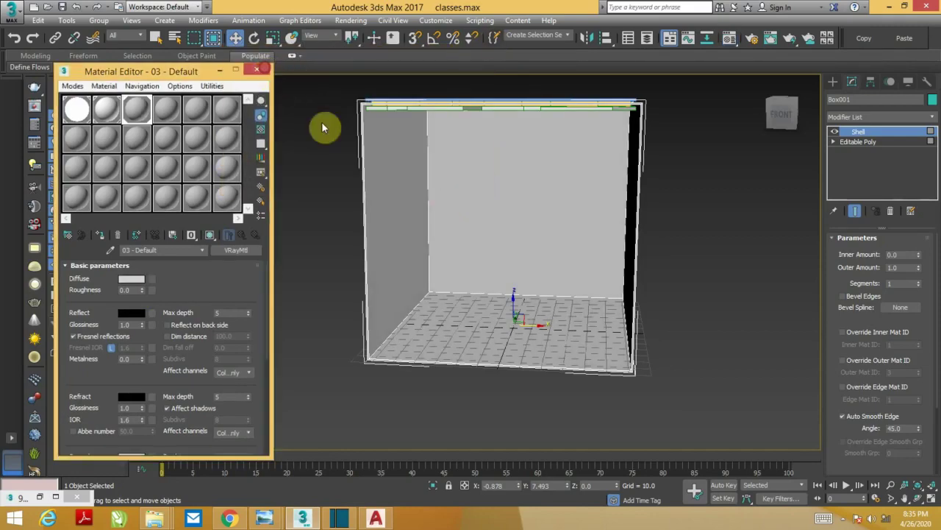
# Close the Material Editor and place a VRayPhysicalCamera in the Top view aimed into the room.
pyautogui.press('m')
pyautogui.press('t')
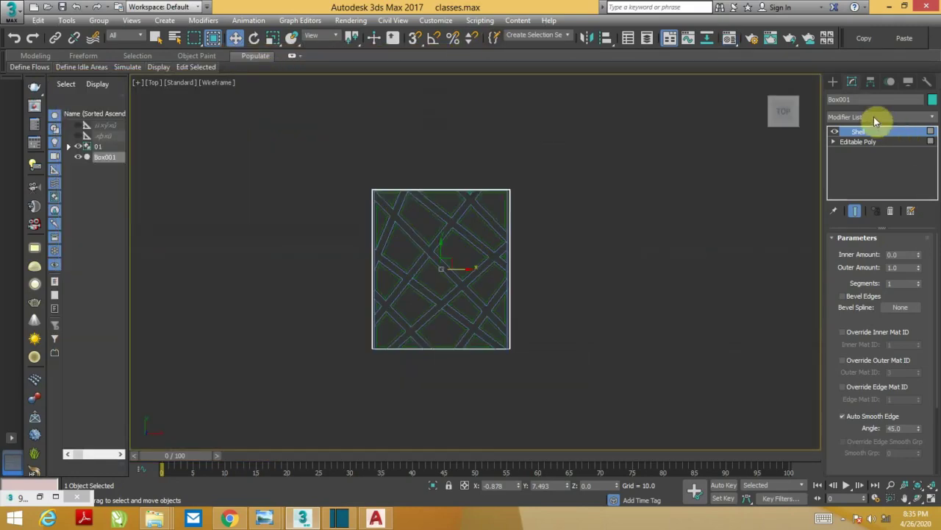
pyautogui.click(833, 82)
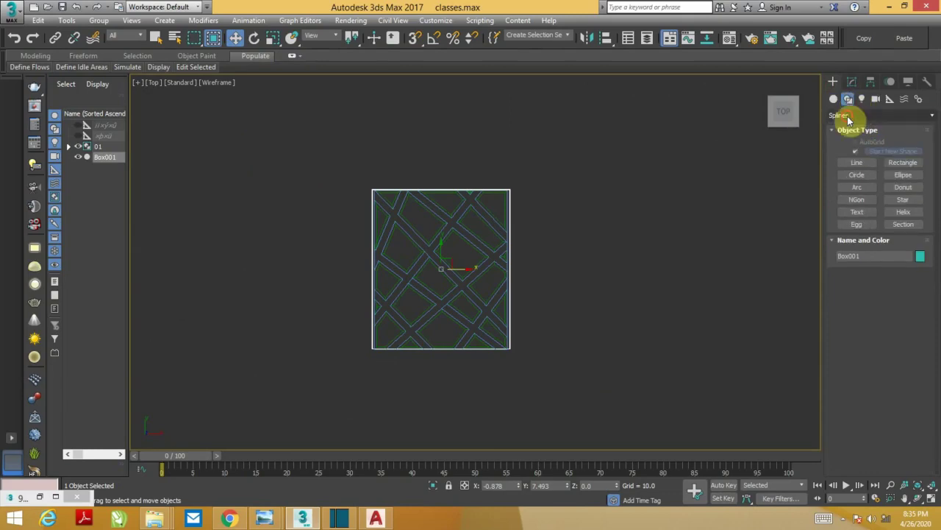
pyautogui.click(875, 98)
pyautogui.click(876, 98)
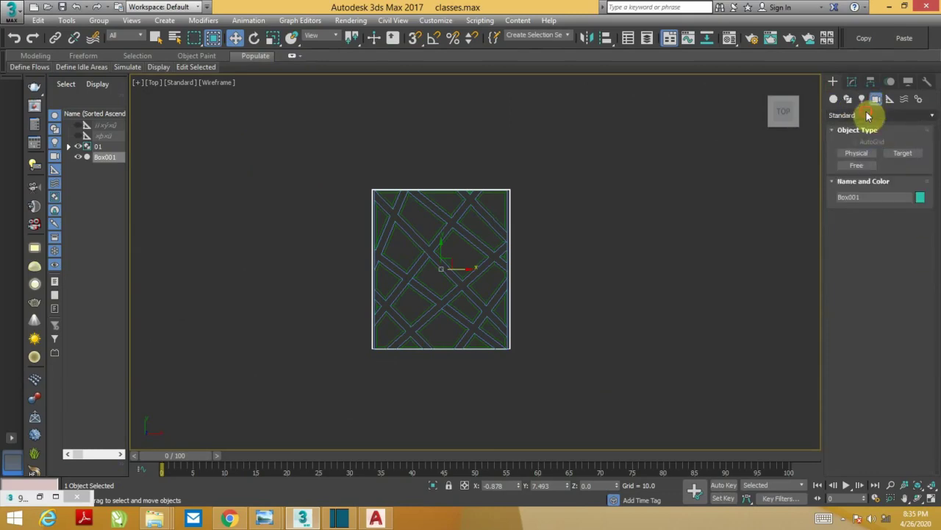
pyautogui.click(854, 116)
pyautogui.click(851, 132)
pyautogui.click(903, 153)
pyautogui.moveTo(448, 378); pyautogui.dragTo(437, 275)
# Show the camera view in the lower-right viewport, set target distance to 200, and maximize it with safe frame.
pyautogui.hotkey('alt', 'w')
pyautogui.middleClick(729, 376)
pyautogui.press('c')
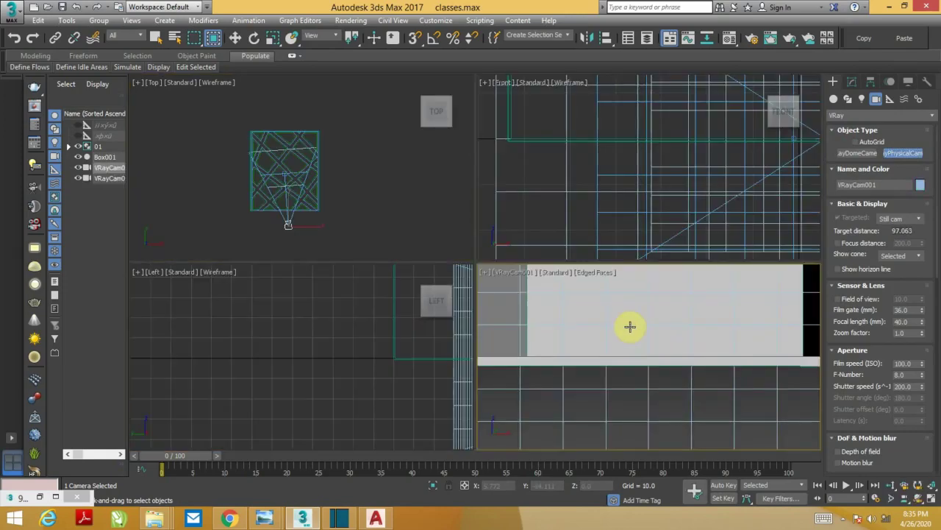
pyautogui.hotkey('alt', 'e')
pyautogui.click(621, 403)
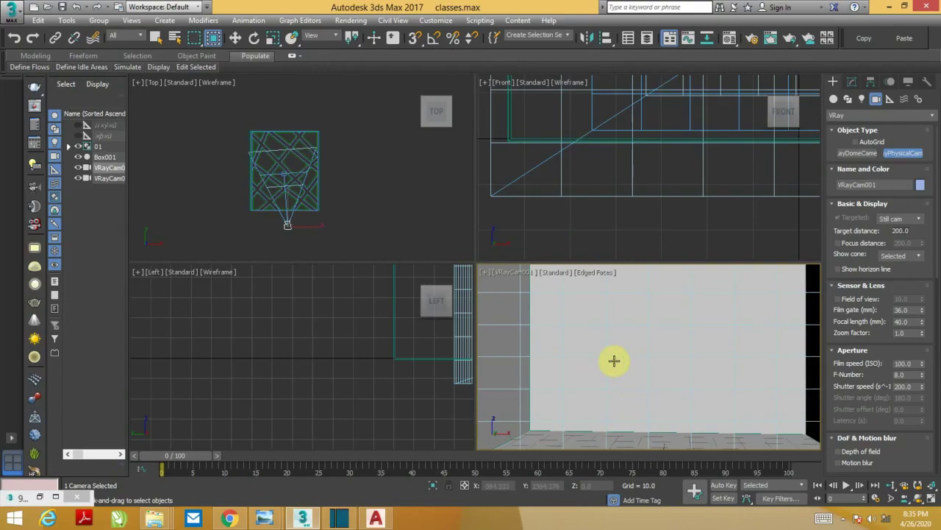
pyautogui.hotkey('alt', 'w')
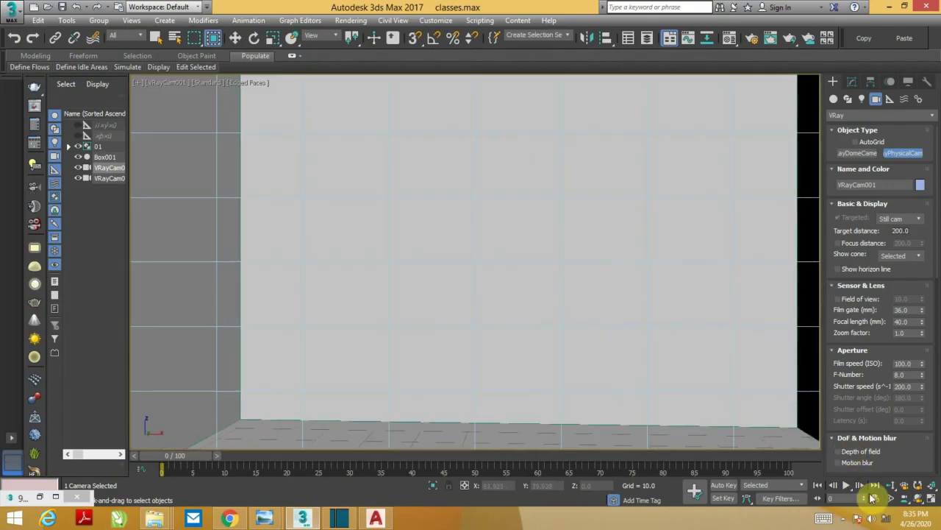
pyautogui.click(868, 498)
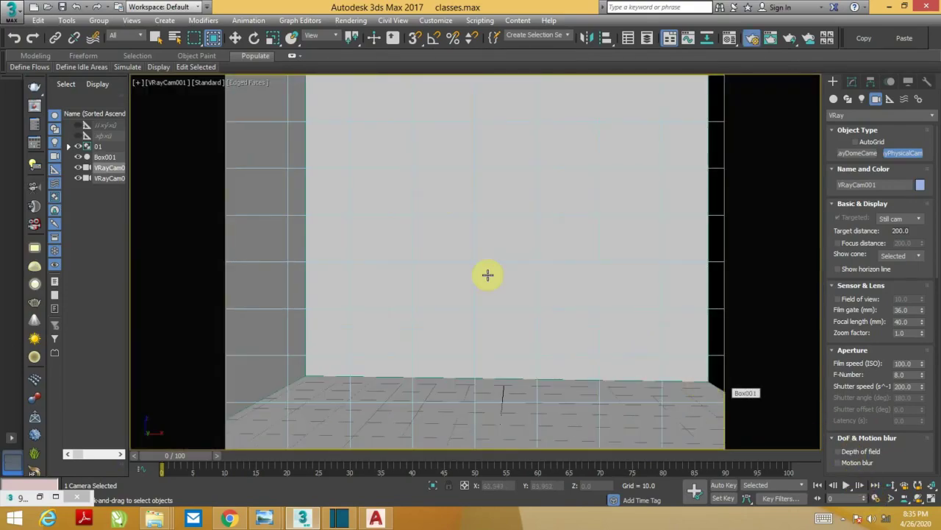
# Open Render Setup and set the V-Ray image sampler to Bucket.
pyautogui.press('F10')
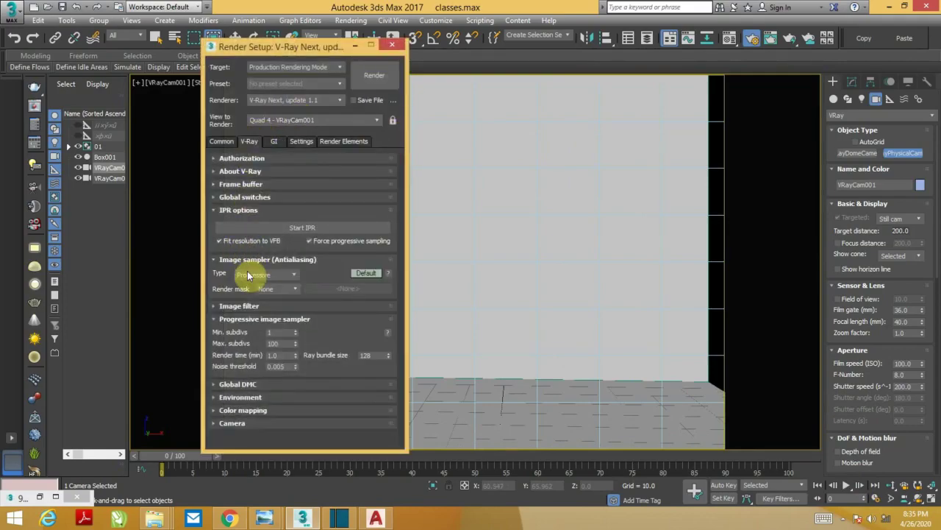
pyautogui.click(246, 284)
pyautogui.click(278, 344)
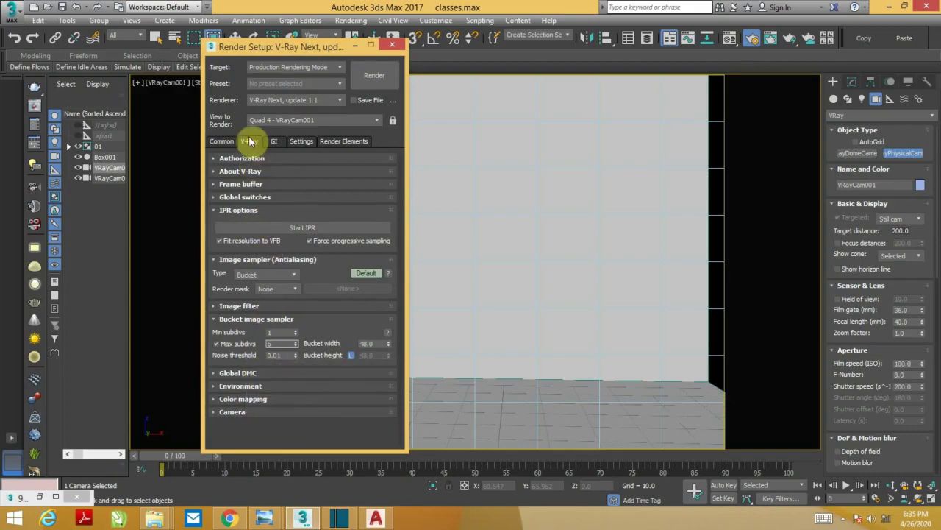
# Set the primary GI engine to Irradiance map and choose its quality preset.
pyautogui.click(273, 140)
pyautogui.click(292, 185)
pyautogui.click(283, 195)
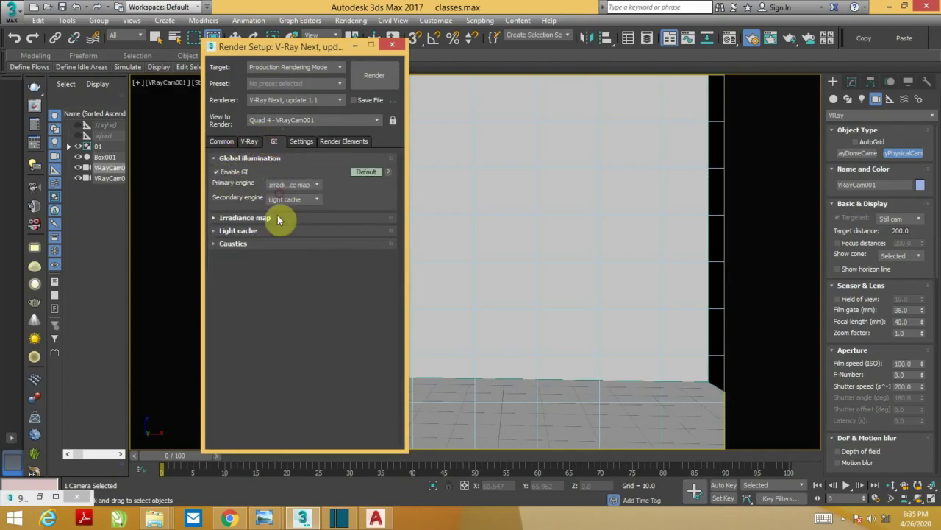
pyautogui.click(254, 217)
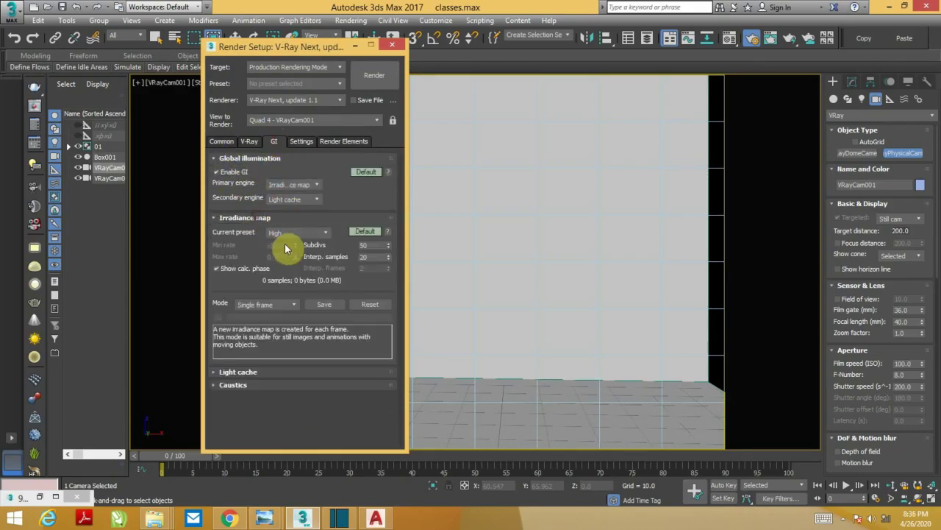
pyautogui.click(289, 233)
pyautogui.click(286, 260)
# Set the V-Ray colour mapping type to Exponential.
pyautogui.click(251, 141)
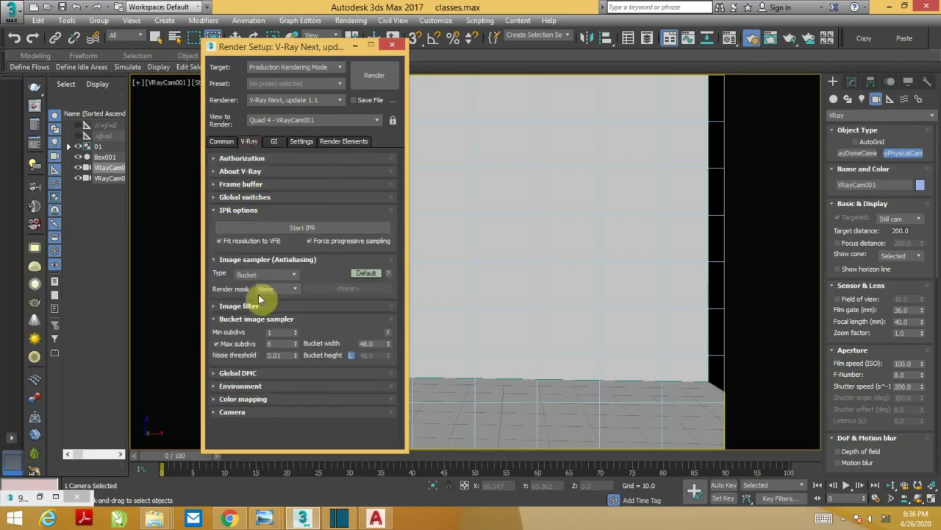
pyautogui.click(252, 399)
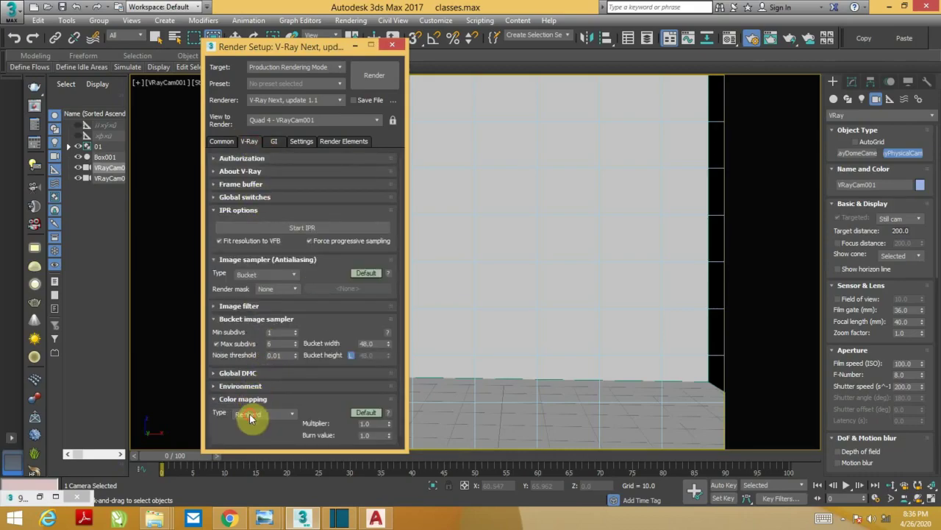
pyautogui.click(250, 414)
pyautogui.click(250, 375)
# Raise the Render Setup detail level to Advanced, then to Expert.
pyautogui.click(362, 273)
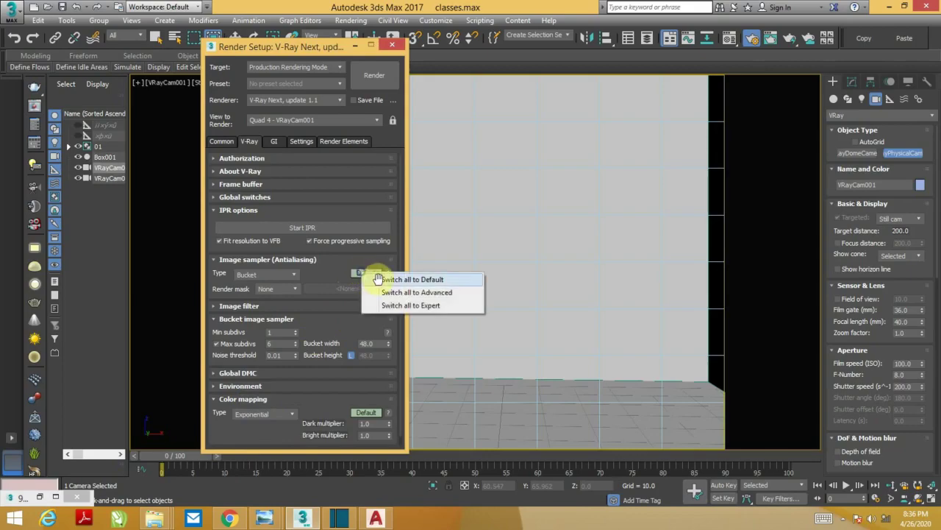
pyautogui.click(379, 292)
pyautogui.press('F10')
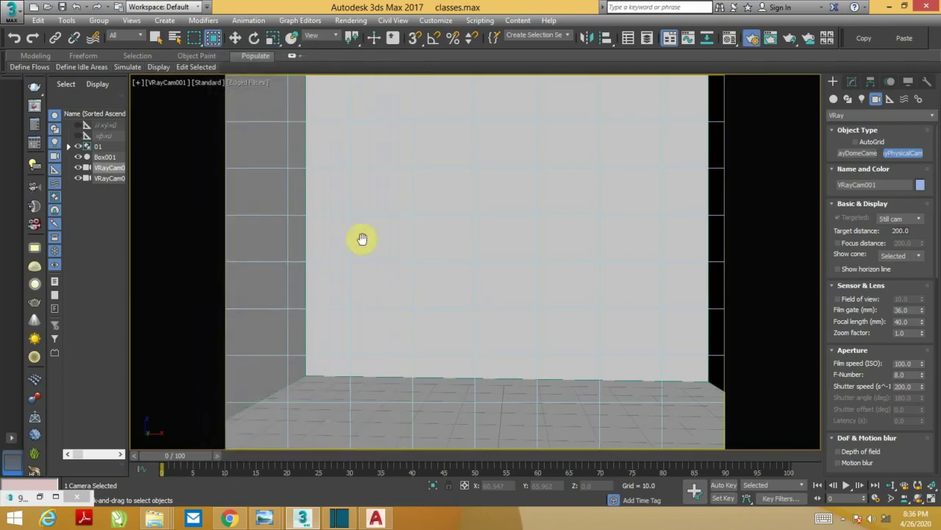
pyautogui.press('F10')
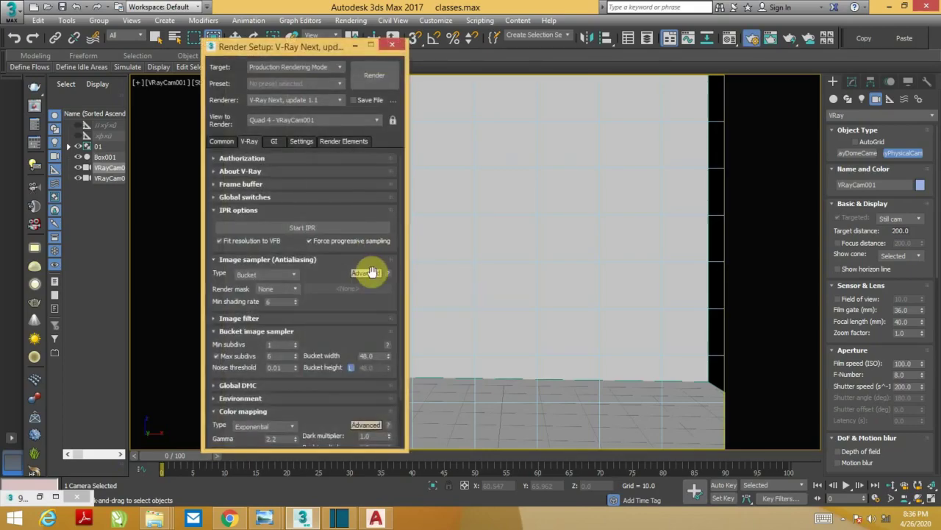
pyautogui.click(372, 272)
pyautogui.click(399, 307)
pyautogui.press('F10')
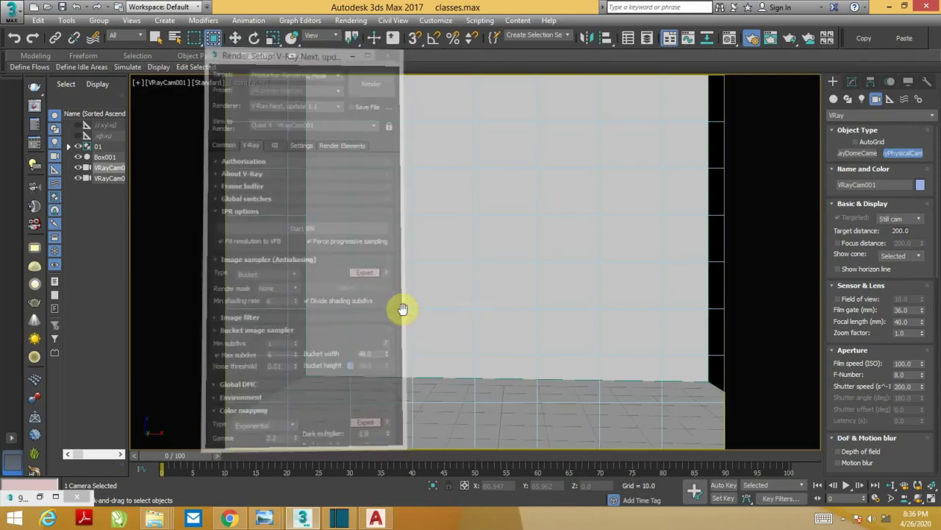
pyautogui.press('F10')
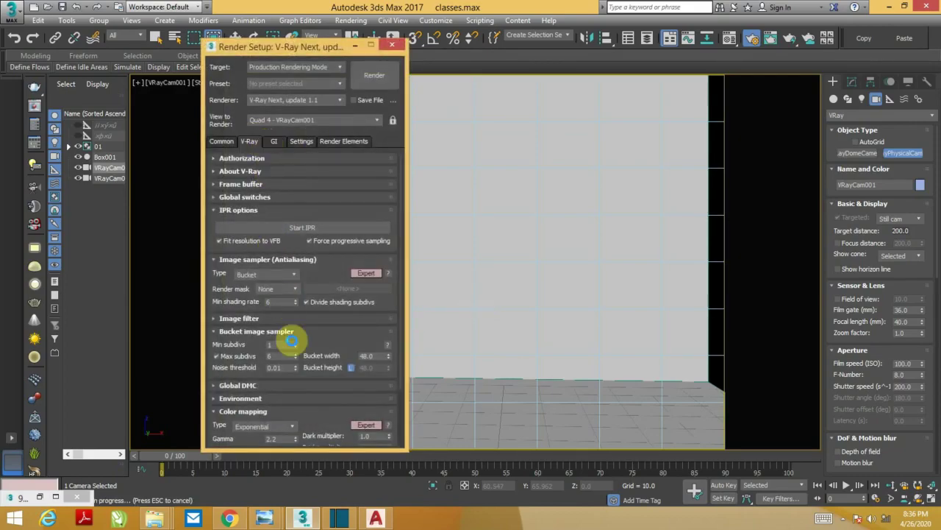
# Review the GI and Common tabs before returning to the V-Ray tab.
pyautogui.moveTo(326, 337); pyautogui.dragTo(331, 265)
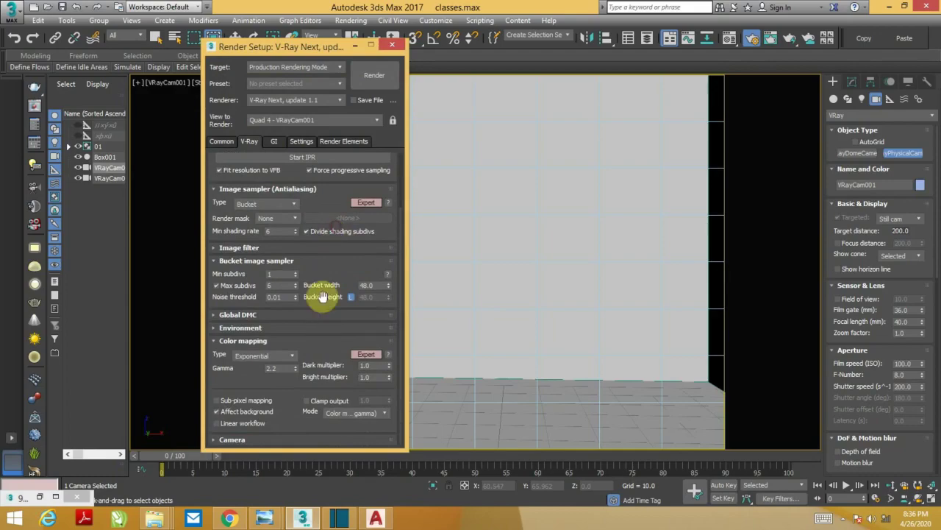
pyautogui.click(275, 143)
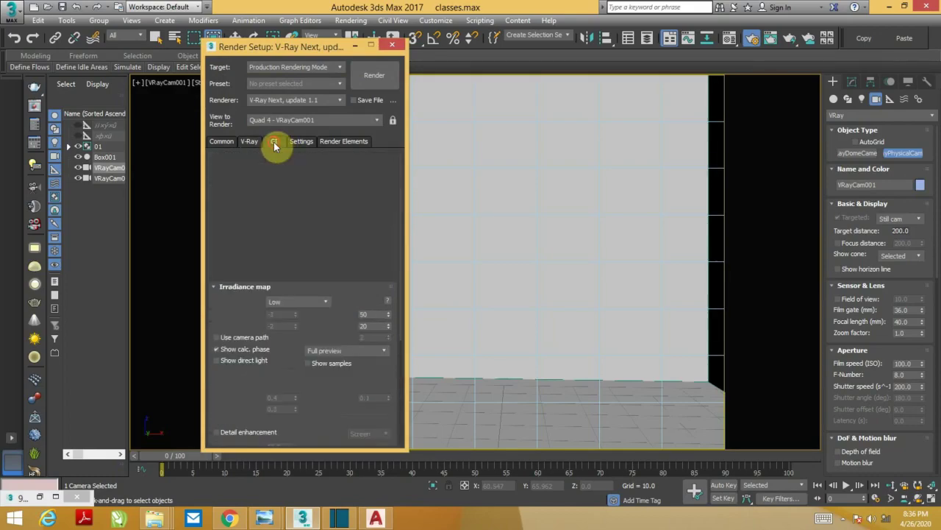
pyautogui.click(222, 143)
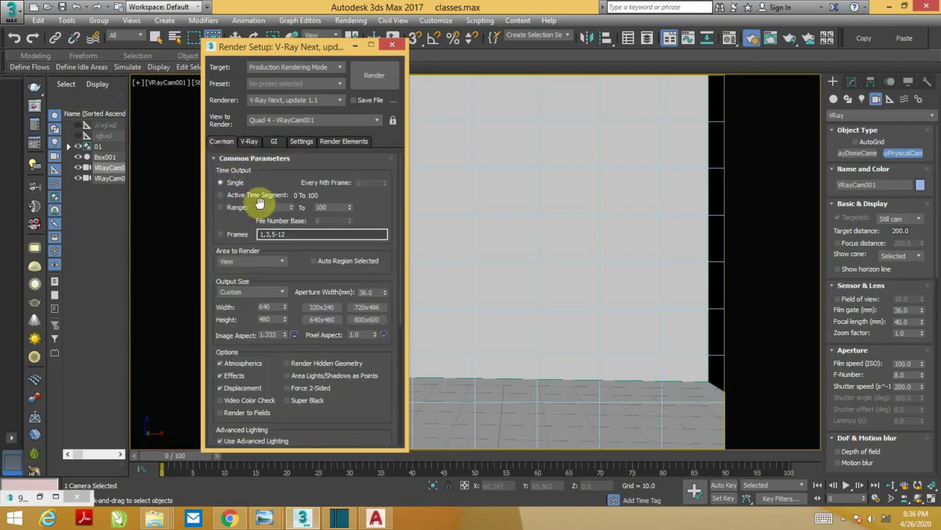
pyautogui.click(248, 141)
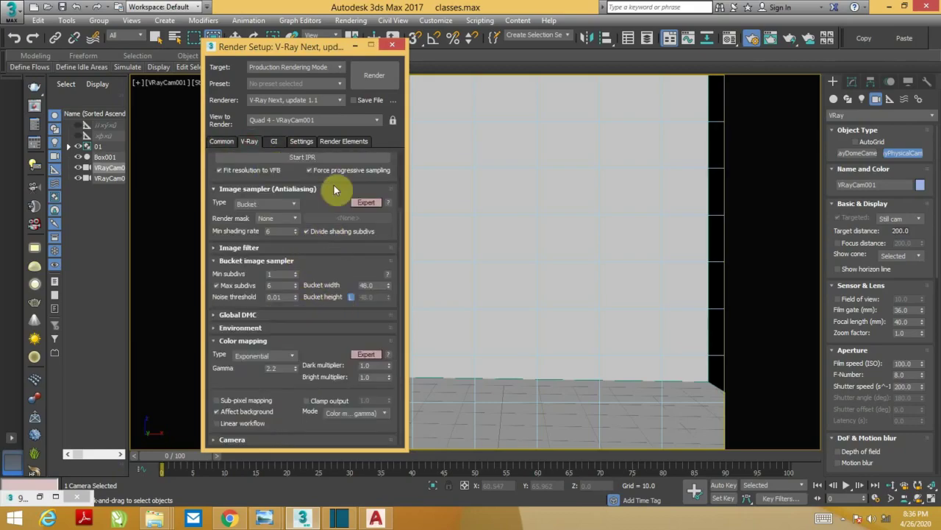
pyautogui.moveTo(327, 196); pyautogui.dragTo(326, 258)
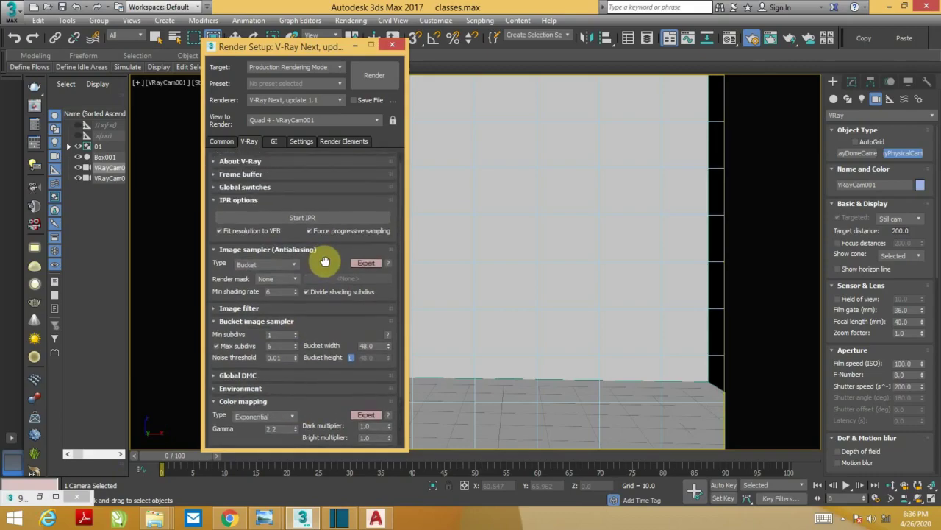
# Change the image filter from Lanczos to Catmull-Rom and close Render Setup.
pyautogui.click(297, 310)
pyautogui.click(360, 324)
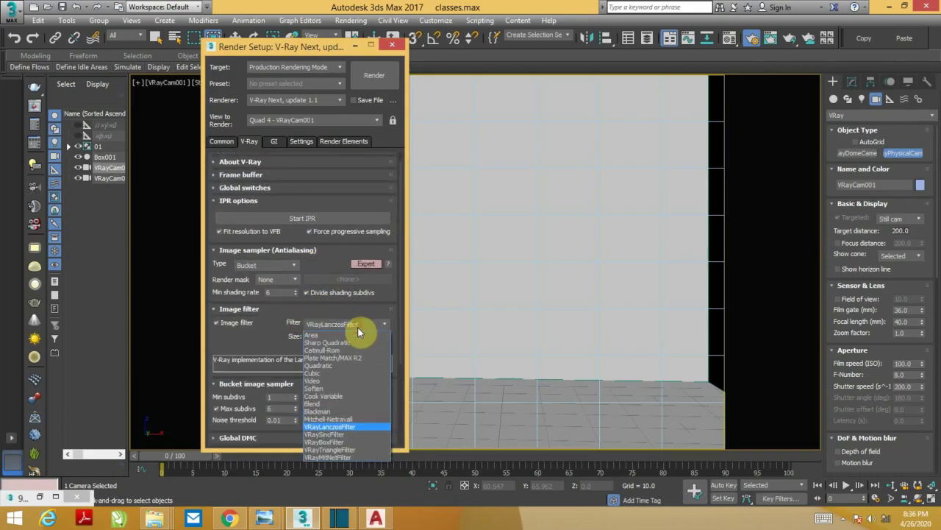
pyautogui.click(354, 351)
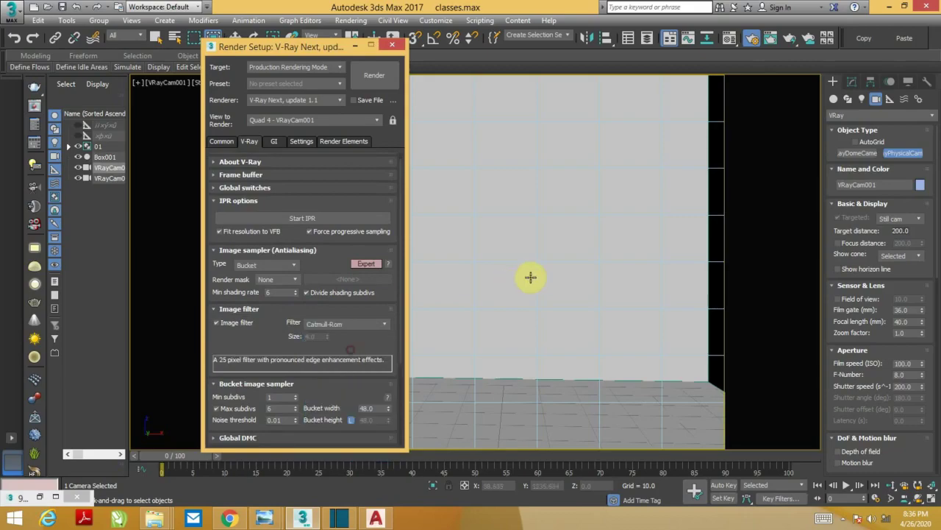
pyautogui.click(392, 46)
# Orbit the camera view toward the ceiling lights in the four-viewport layout.
pyautogui.click(917, 499)
pyautogui.moveTo(563, 342); pyautogui.dragTo(570, 345)
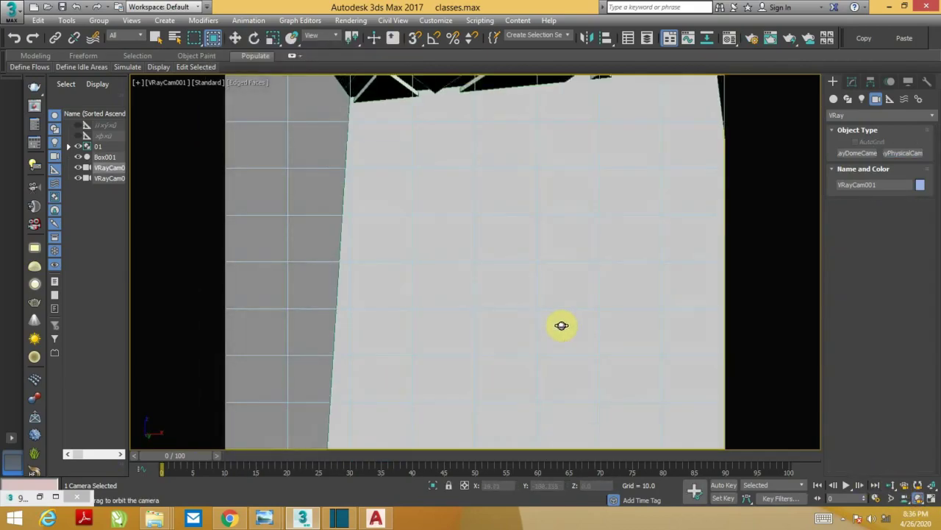
pyautogui.hotkey('alt', 'w')
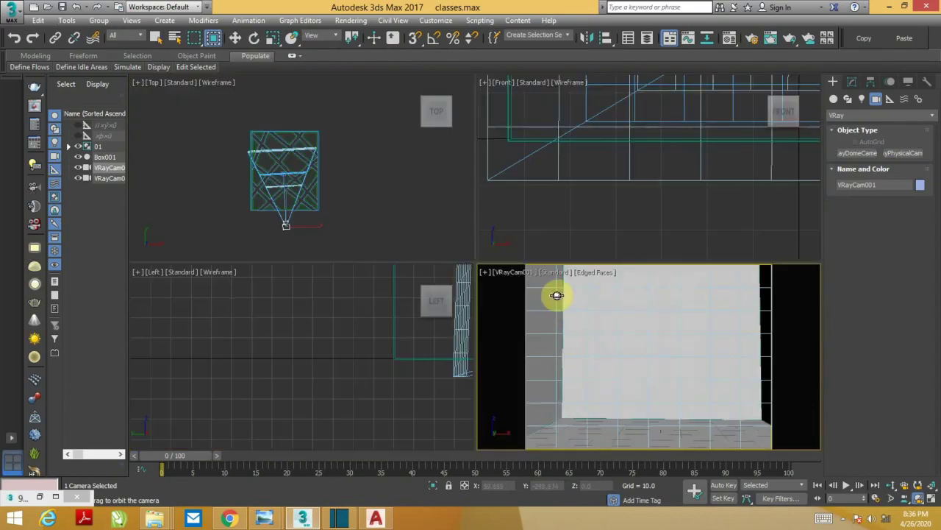
pyautogui.moveTo(653, 362)
pyautogui.mouseDown()
pyautogui.moveTo(632, 376)
pyautogui.moveTo(635, 360)
pyautogui.mouseUp()
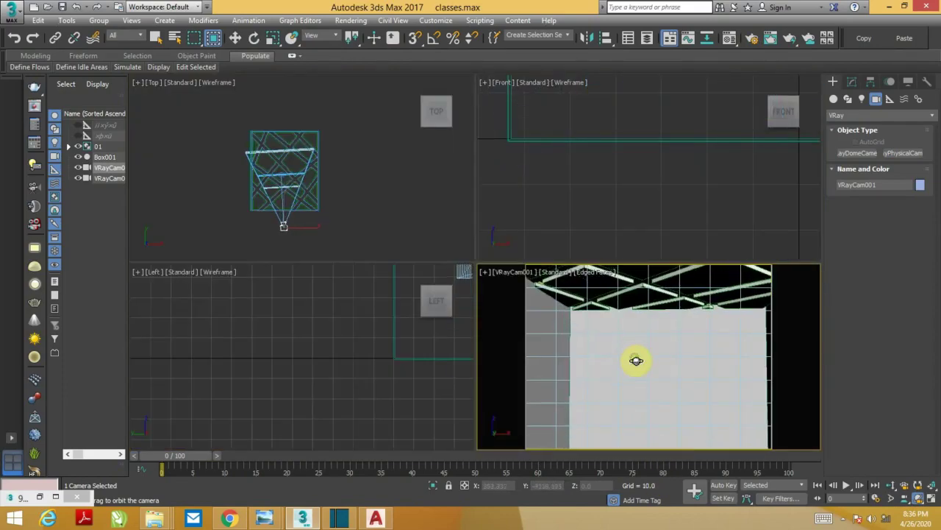
# Move the camera further back in the Top view, then tilt the maximized camera view up at the grid.
pyautogui.press('w')
pyautogui.click(296, 231)
pyautogui.moveTo(286, 225); pyautogui.dragTo(311, 247)
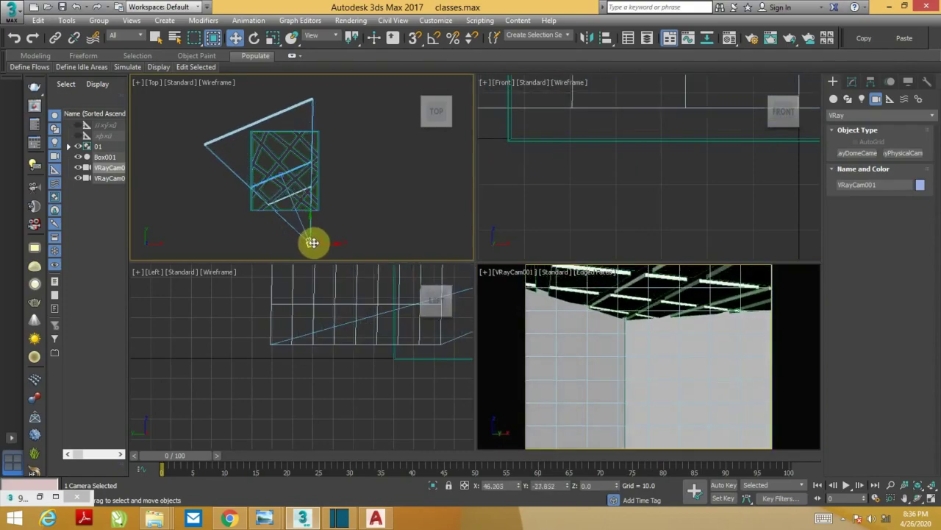
pyautogui.hotkey('alt', 'w')
pyautogui.moveTo(631, 386); pyautogui.dragTo(630, 381, button='middle')
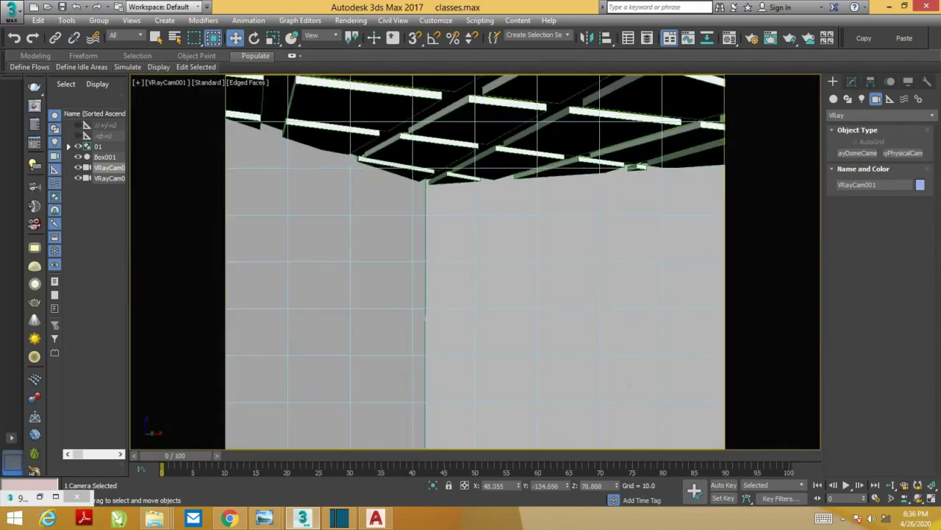
pyautogui.click(919, 499)
pyautogui.moveTo(626, 416)
pyautogui.mouseDown()
pyautogui.moveTo(612, 373)
pyautogui.moveTo(615, 351)
pyautogui.moveTo(637, 418)
pyautogui.moveTo(620, 376)
pyautogui.mouseUp()
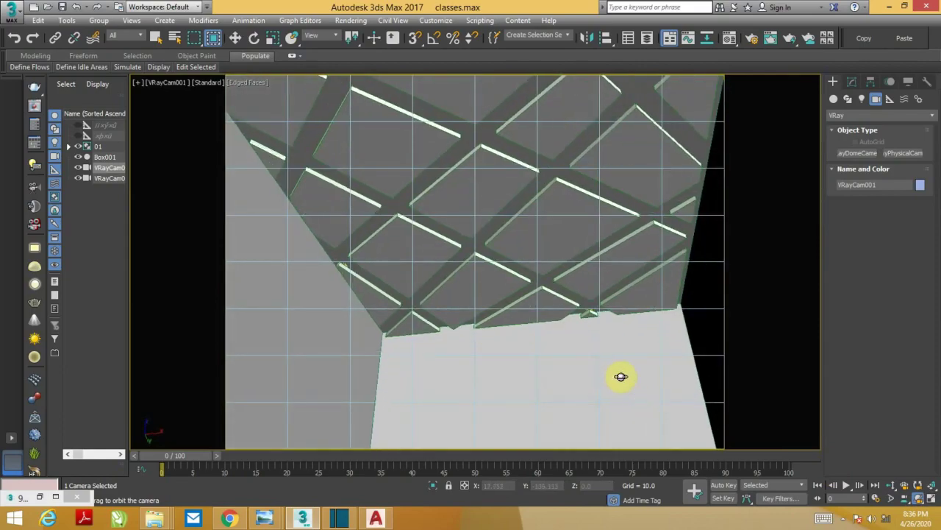
# Select ceiling group 01, render a V-Ray test of the camera view, then close the frame buffer and messages.
pyautogui.press('w')
pyautogui.click(551, 315)
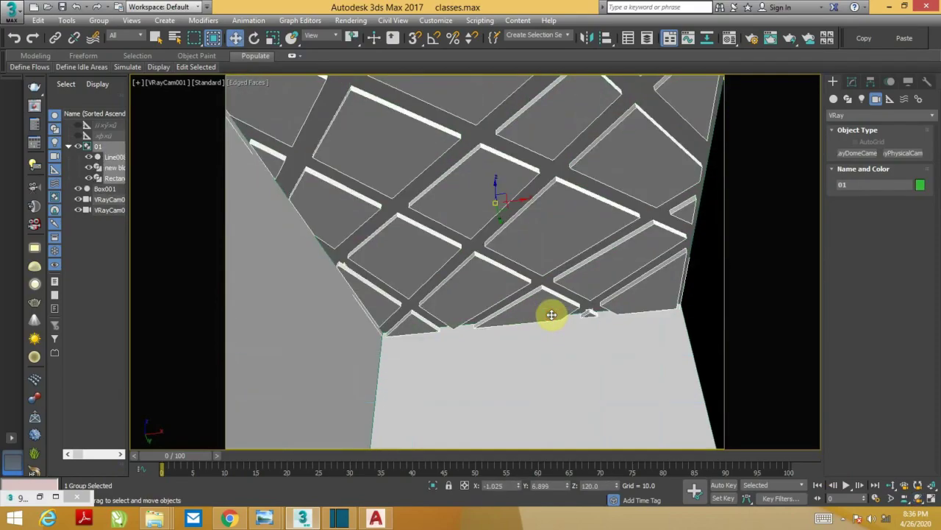
pyautogui.hotkey('shift', 'q')
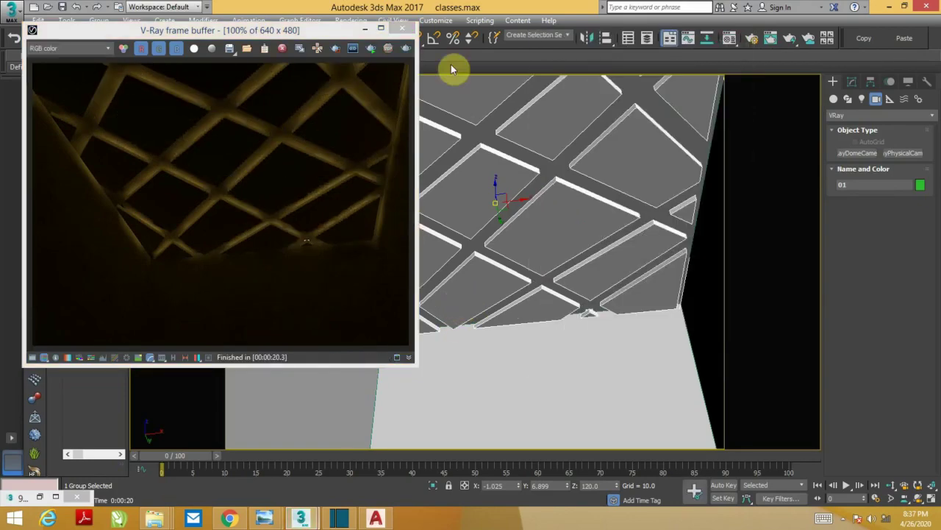
pyautogui.click(401, 29)
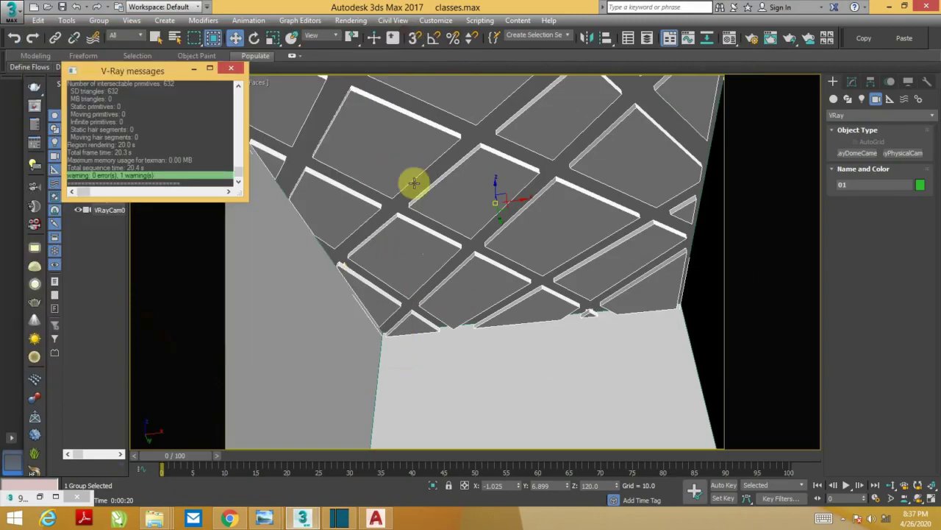
pyautogui.click(242, 69)
# Select VRayCam001 from the viewport menu and set its F-Number to 6.0.
pyautogui.click(154, 82)
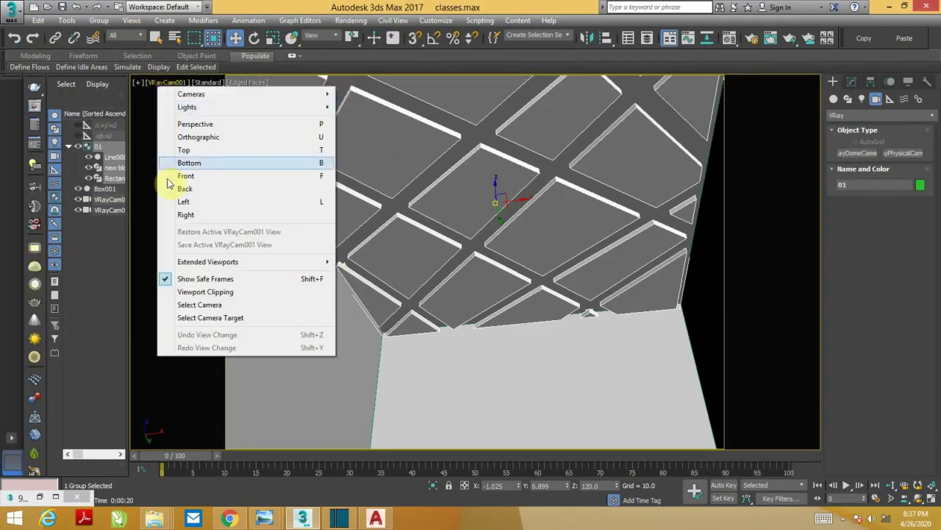
pyautogui.click(194, 305)
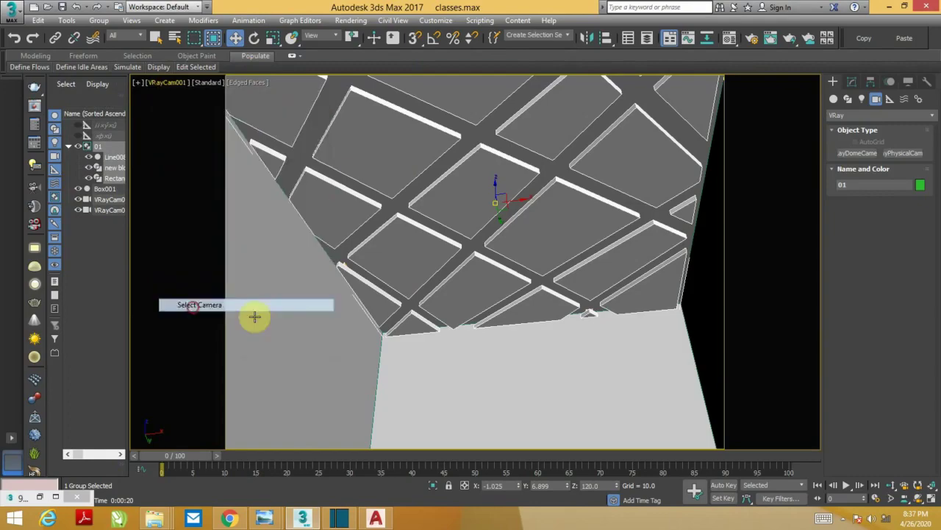
pyautogui.click(851, 81)
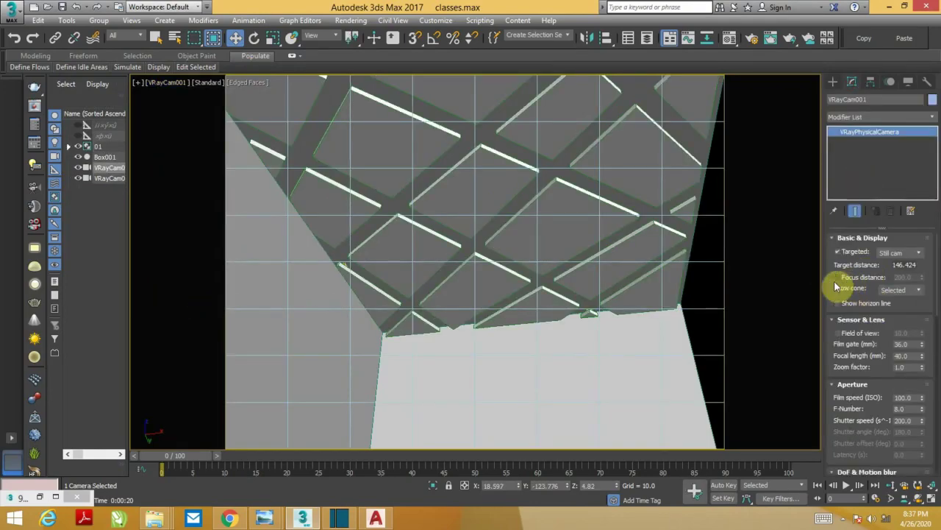
pyautogui.scroll(-3, 826, 298)
pyautogui.click(914, 326)
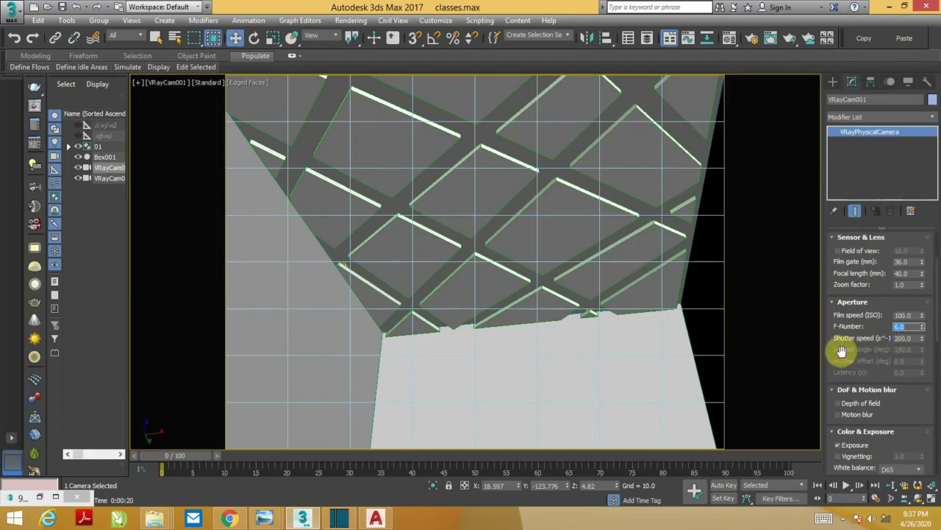
# Use Guess vert tilt to give the camera a vertical tilt of 0.709.
pyautogui.scroll(-1, 834, 347)
pyautogui.scroll(-1, 830, 299)
pyautogui.scroll(-1, 830, 283)
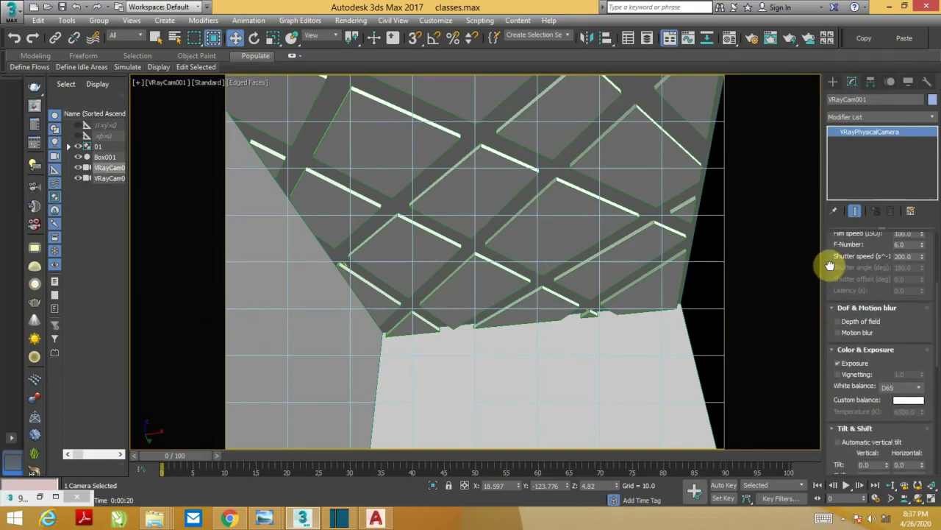
pyautogui.scroll(-1, 830, 267)
pyautogui.scroll(-1, 826, 315)
pyautogui.scroll(-1, 826, 290)
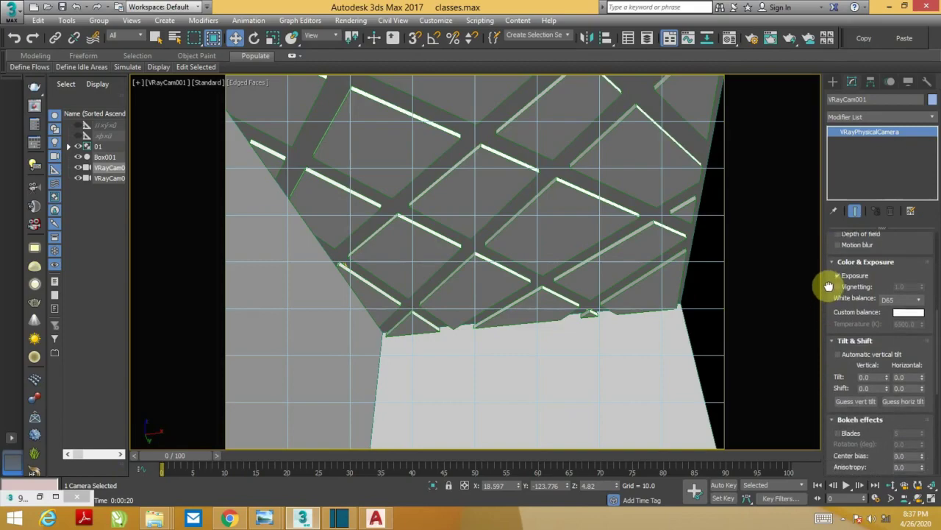
pyautogui.click(846, 399)
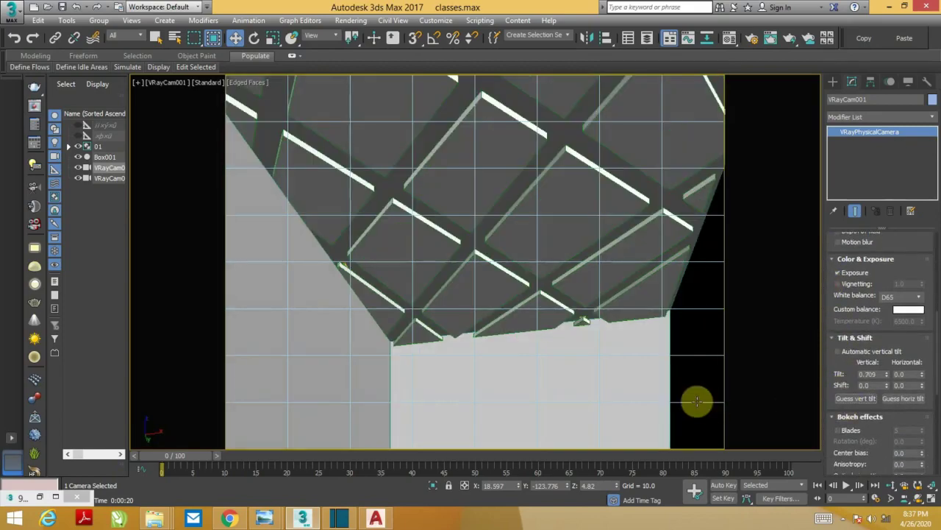
pyautogui.moveTo(839, 385); pyautogui.dragTo(836, 159)
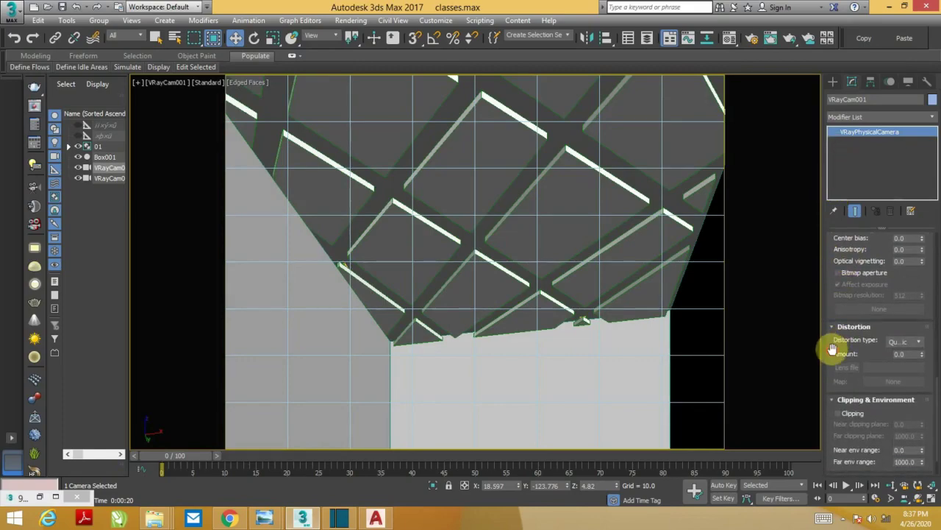
pyautogui.moveTo(837, 346)
pyautogui.mouseDown()
pyautogui.moveTo(839, 290)
pyautogui.moveTo(836, 403)
pyautogui.mouseUp()
pyautogui.scroll(3, 837, 402)
pyautogui.scroll(3, 837, 397)
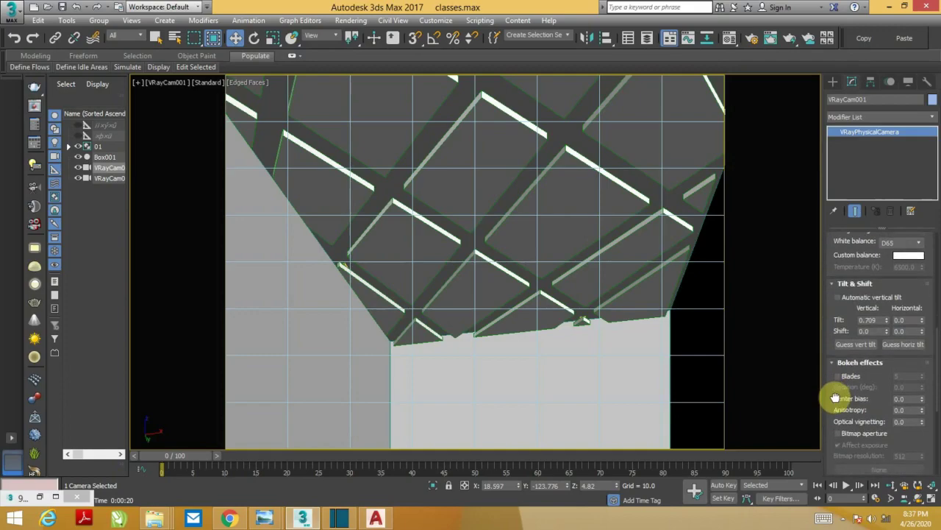
pyautogui.scroll(5, 849, 464)
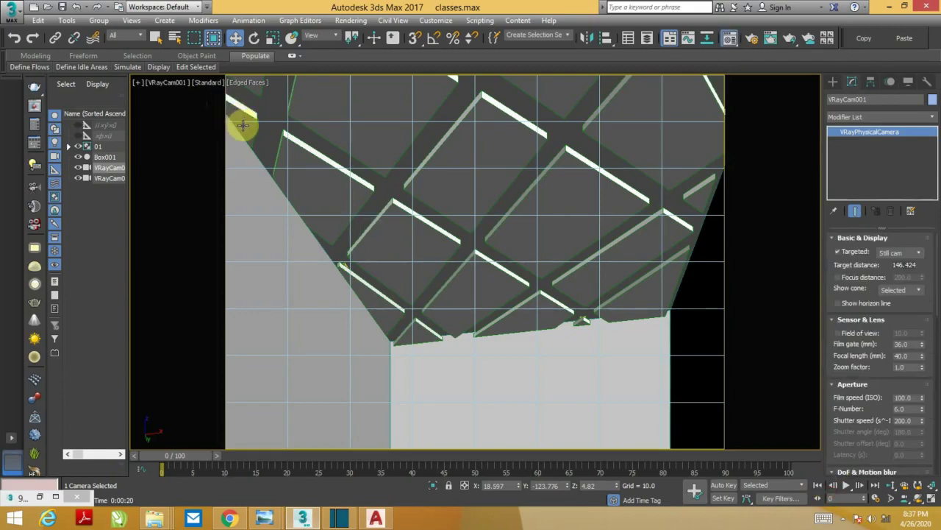
# Adjust the colour multiplier of ceiling light material 01 in the Material Editor.
pyautogui.press('m')
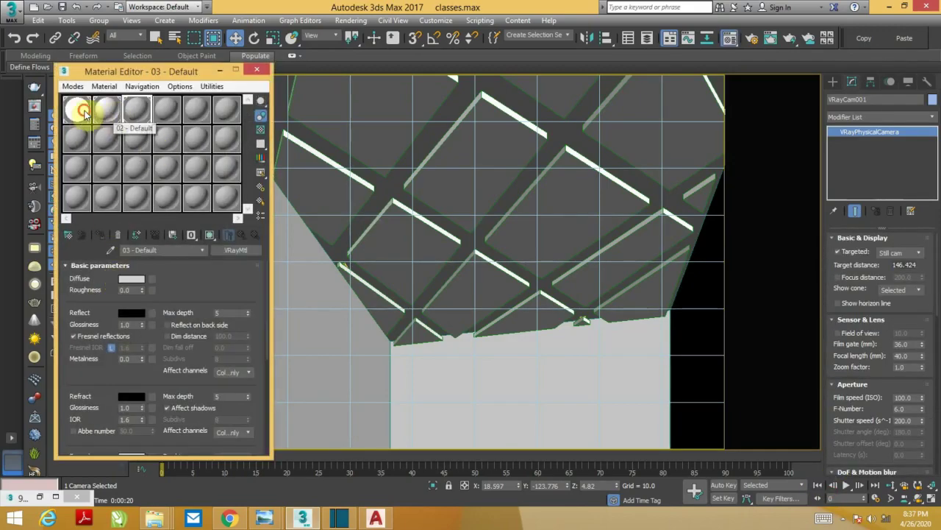
pyautogui.click(84, 112)
pyautogui.click(148, 281)
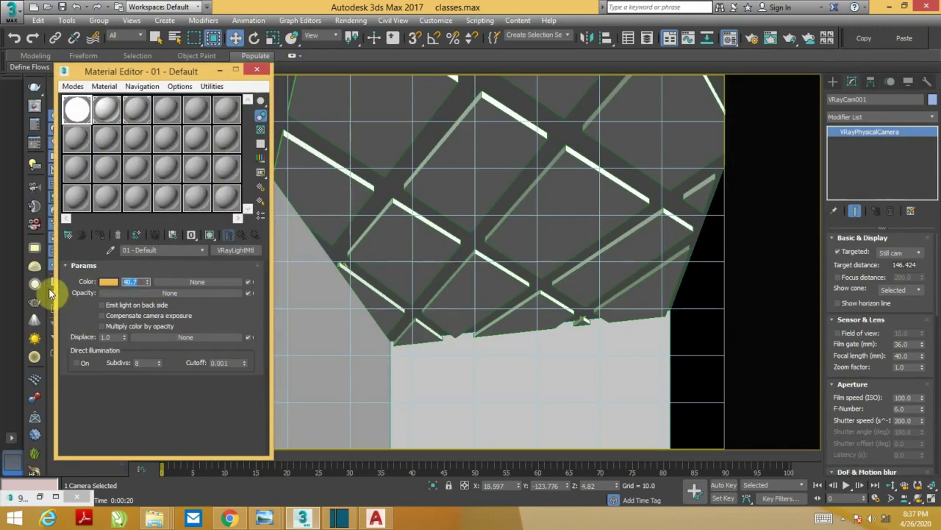
pyautogui.click(257, 69)
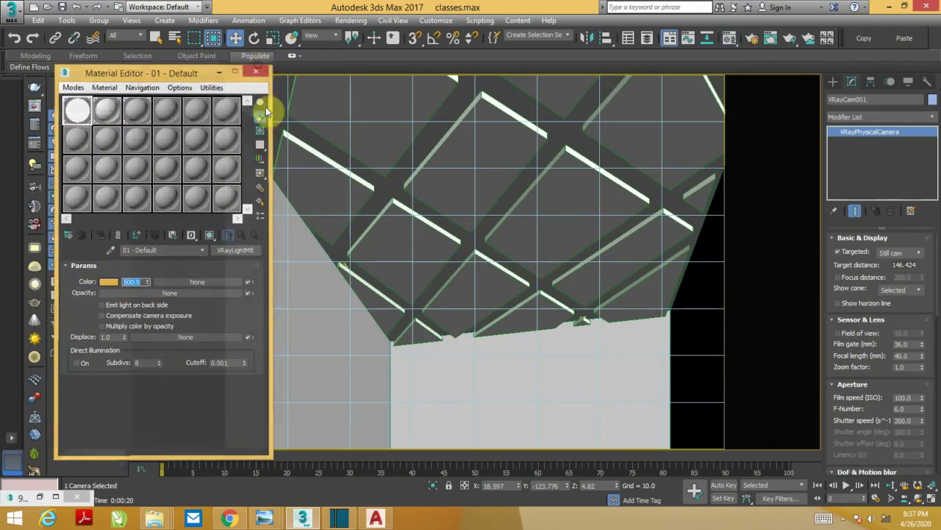
# Re-render the VRayCam001 view (31.7 s) and close the render and messages windows.
pyautogui.hotkey('shift', 'q')
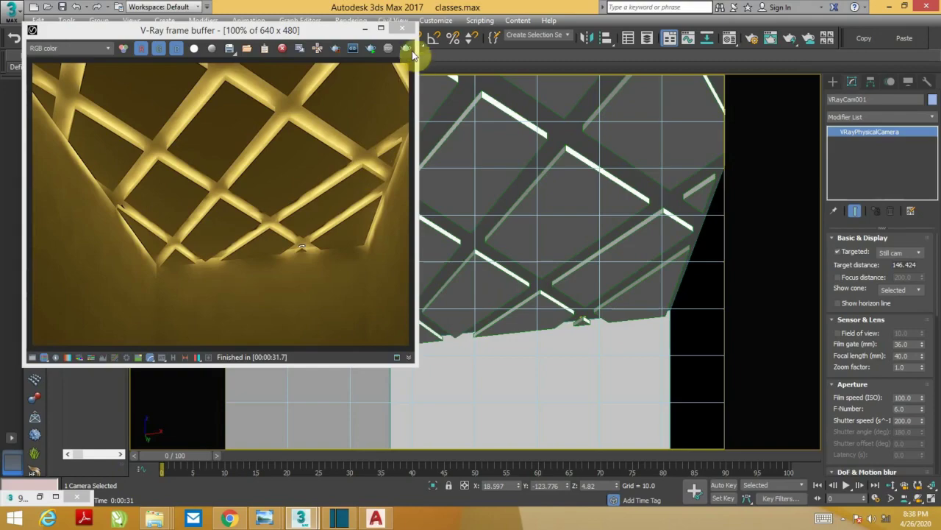
pyautogui.click(402, 28)
pyautogui.click(236, 76)
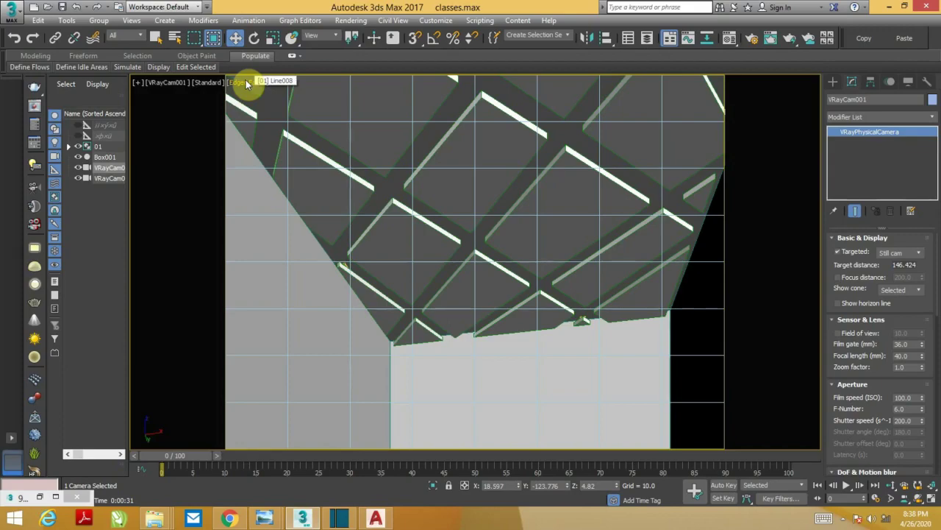
# Run a baseline V-Ray test render of the VRayCam001 camera view from Render Setup.
pyautogui.press('F10')
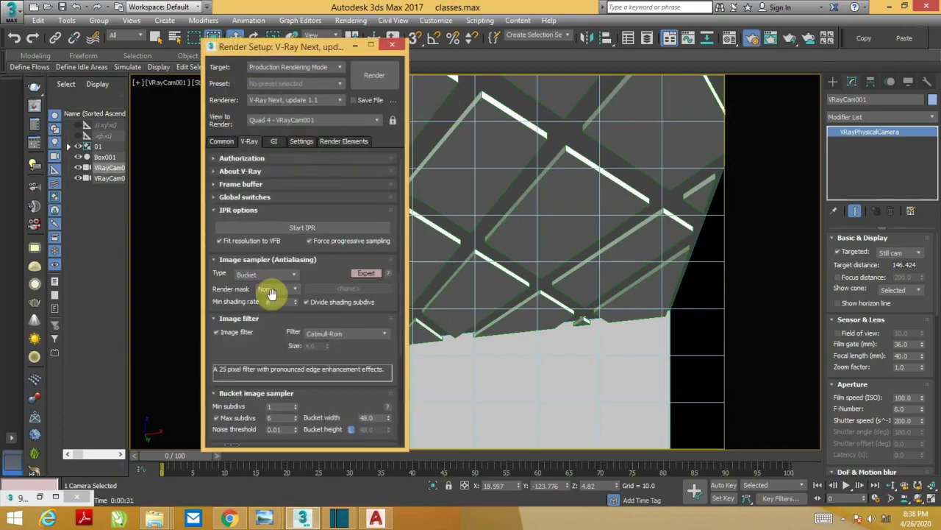
pyautogui.click(781, 40)
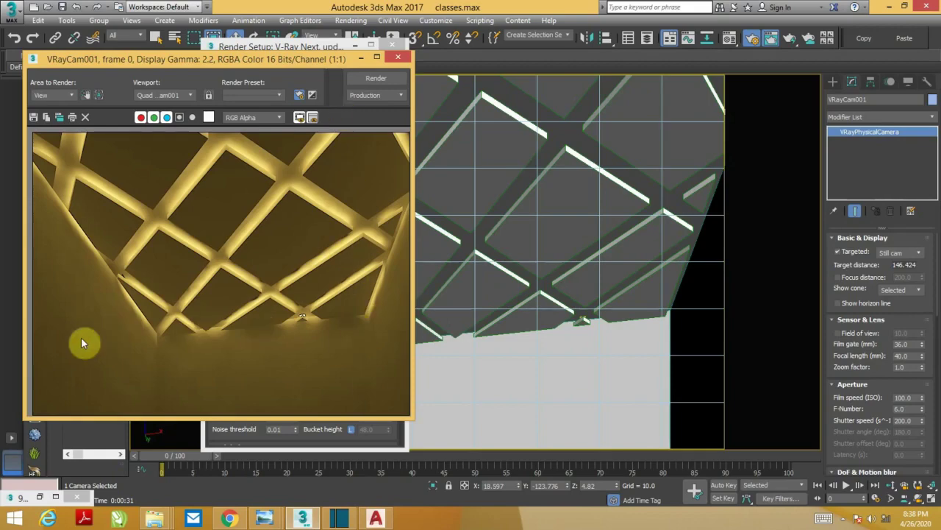
pyautogui.click(390, 59)
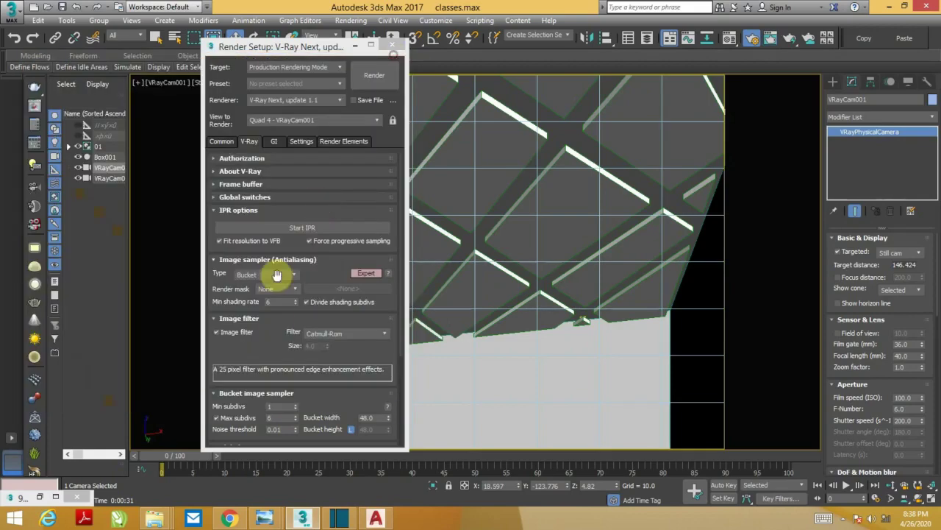
# Turn on GI environment under the V-Ray Environment rollout and re-render the camera view.
pyautogui.scroll(-3, 242, 324)
pyautogui.scroll(-1, 219, 373)
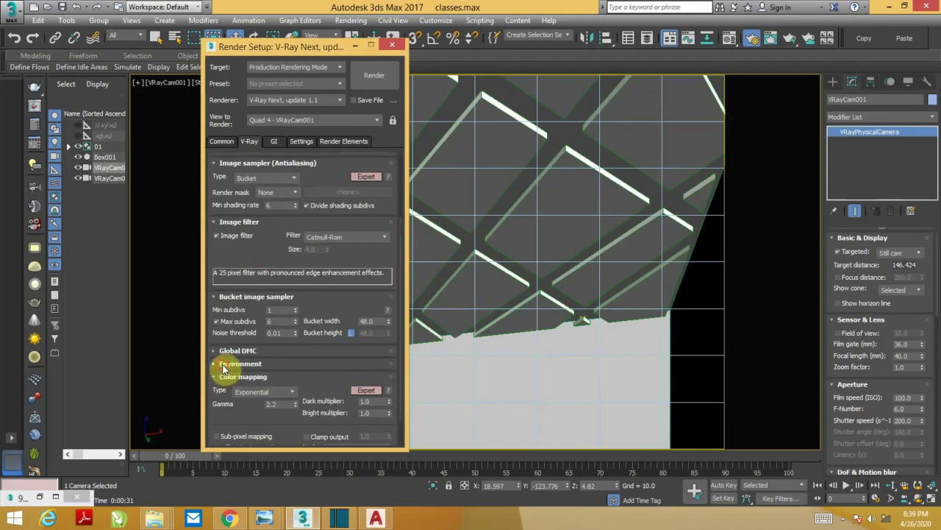
pyautogui.click(223, 366)
pyautogui.click(217, 292)
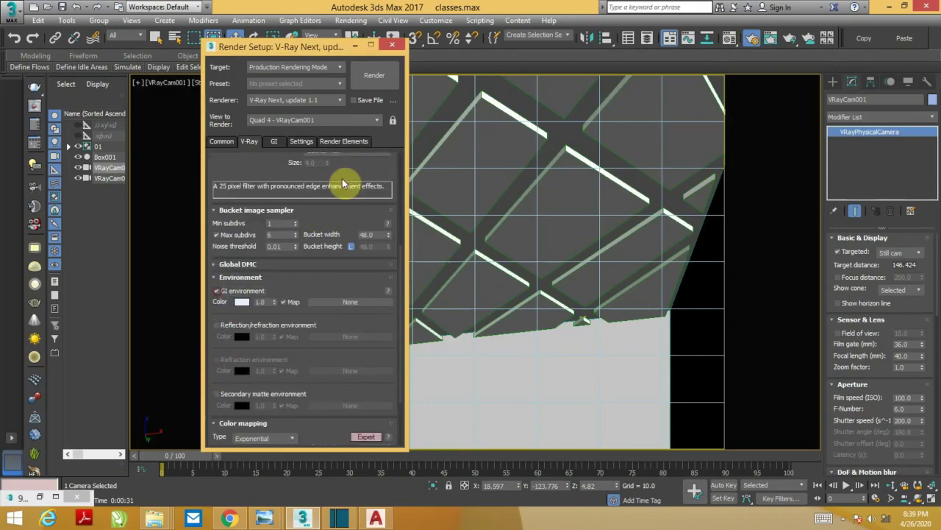
pyautogui.click(374, 78)
pyautogui.click(126, 273)
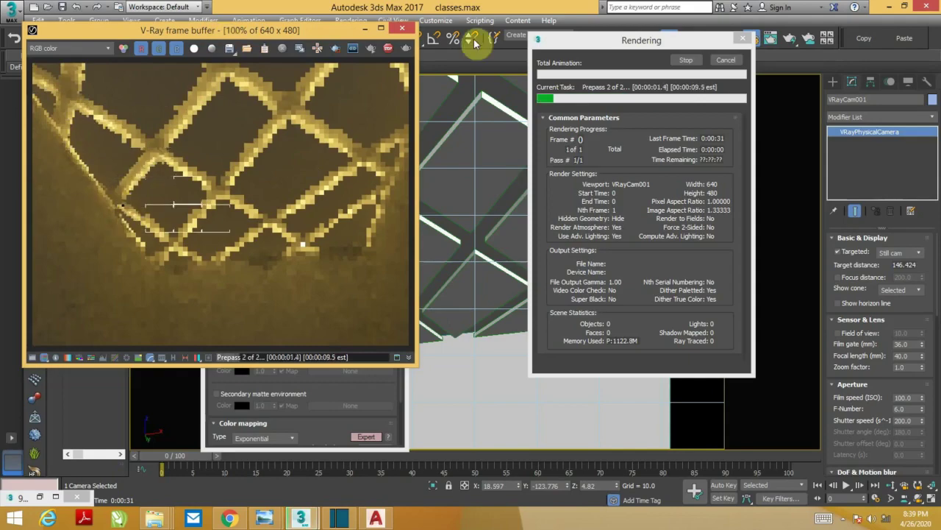
pyautogui.click(402, 28)
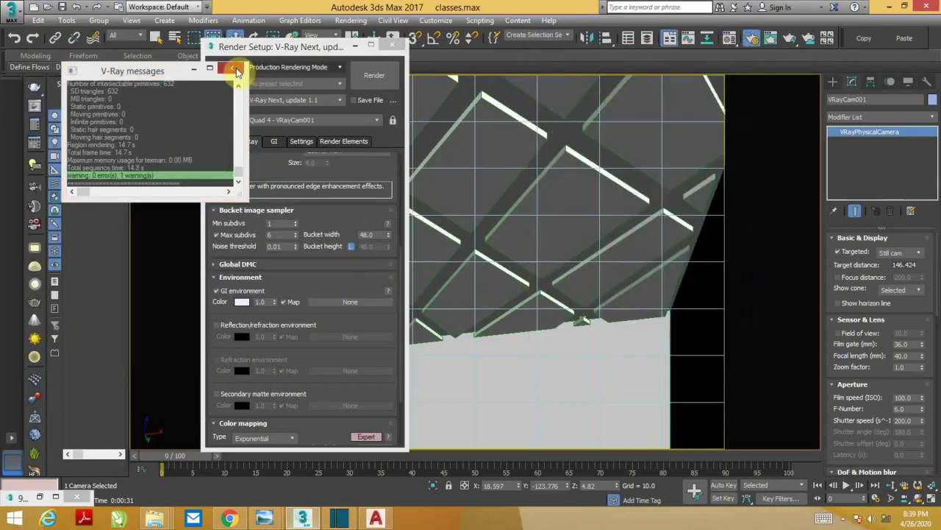
pyautogui.click(230, 67)
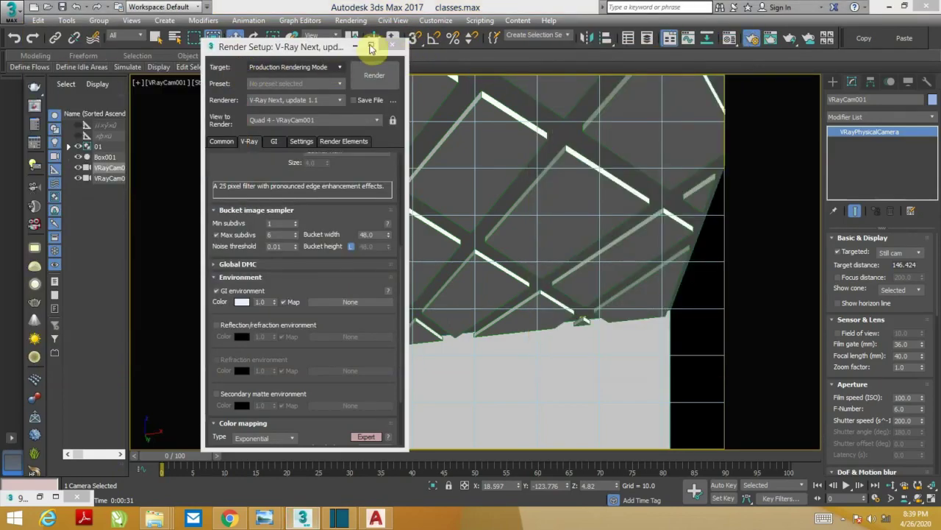
pyautogui.click(392, 45)
# Assign a VRaySky map as the environment map in Environment and Effects.
pyautogui.press('8')
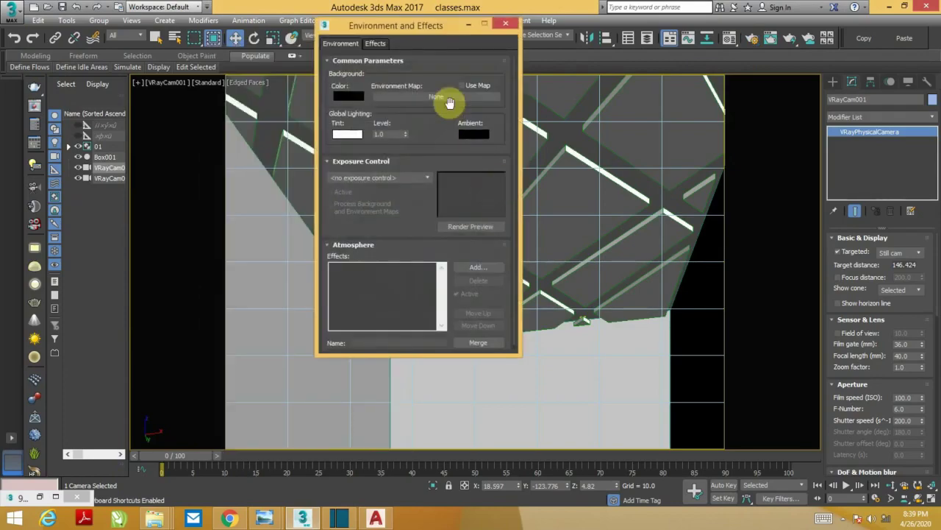
pyautogui.click(445, 98)
pyautogui.scroll(-3, 379, 345)
pyautogui.scroll(-3, 381, 332)
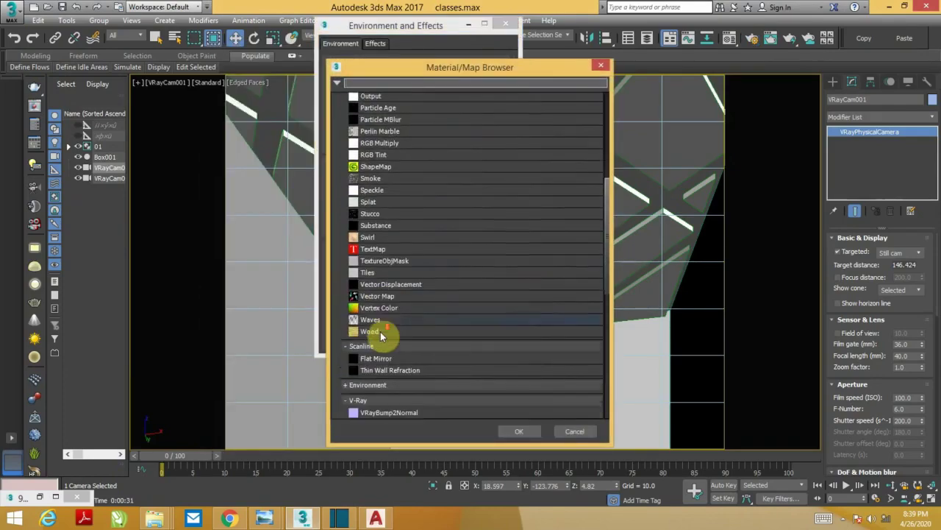
pyautogui.scroll(-3, 385, 311)
pyautogui.scroll(-3, 385, 361)
pyautogui.scroll(-3, 385, 370)
pyautogui.scroll(-1, 387, 397)
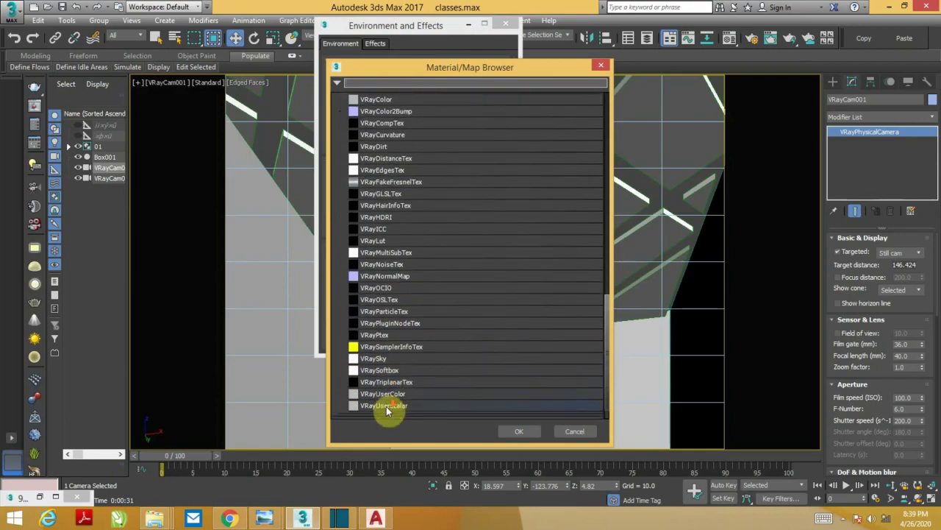
pyautogui.doubleClick(385, 360)
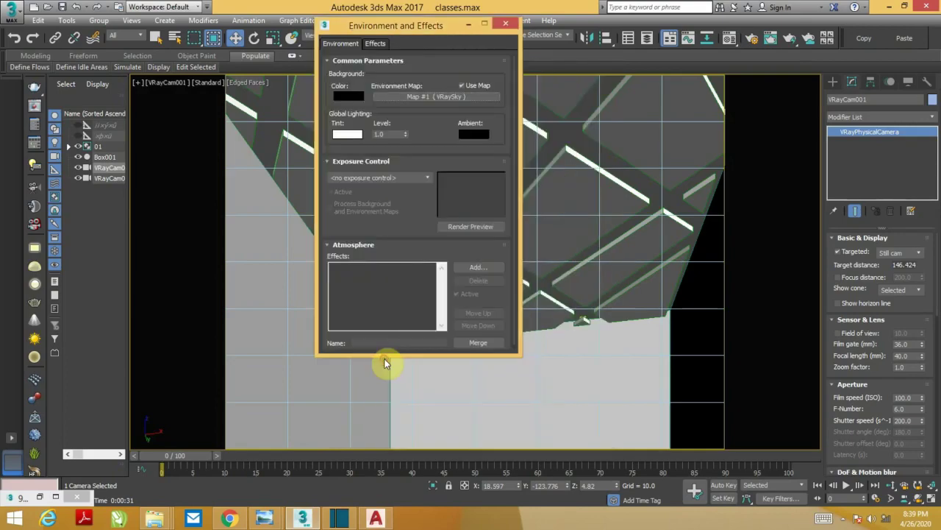
pyautogui.click(505, 24)
# Start a quick Shift+Q test render, cancel it, and recheck the environment settings.
pyautogui.hotkey('shift', 'q')
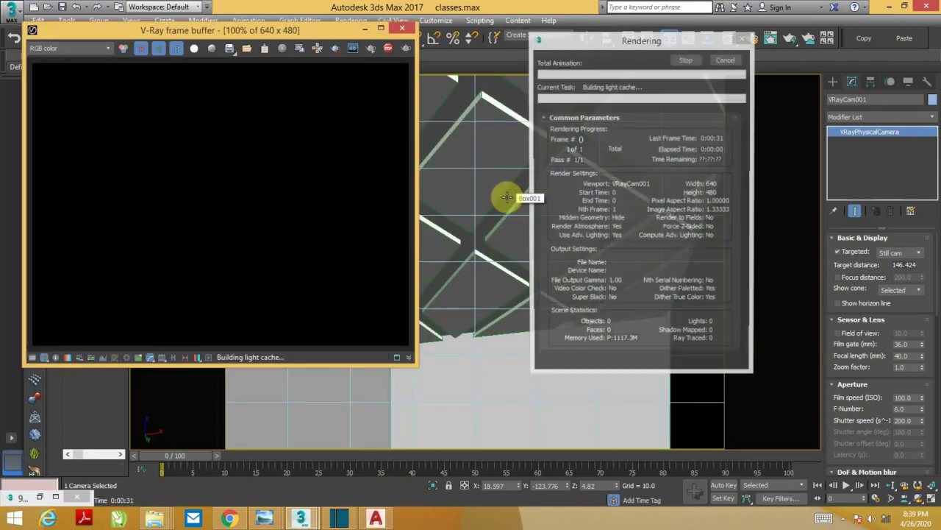
pyautogui.click(742, 40)
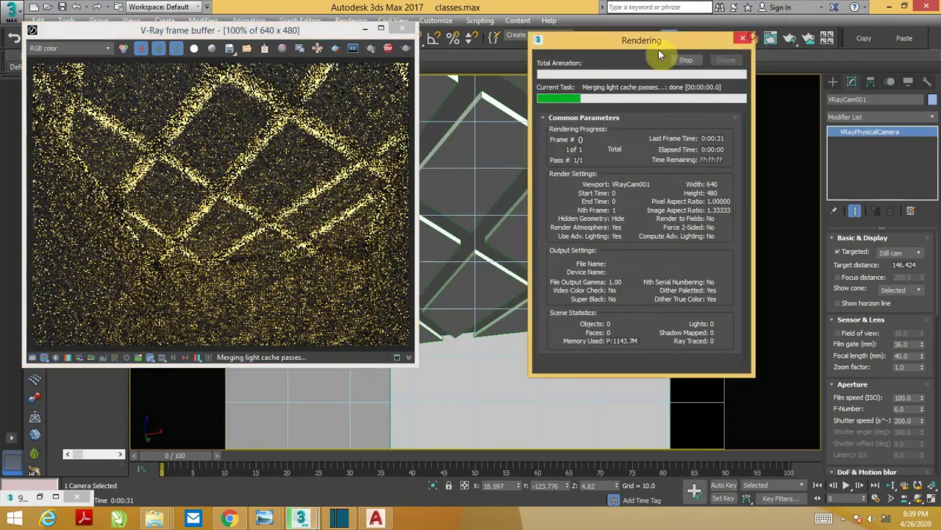
pyautogui.click(402, 29)
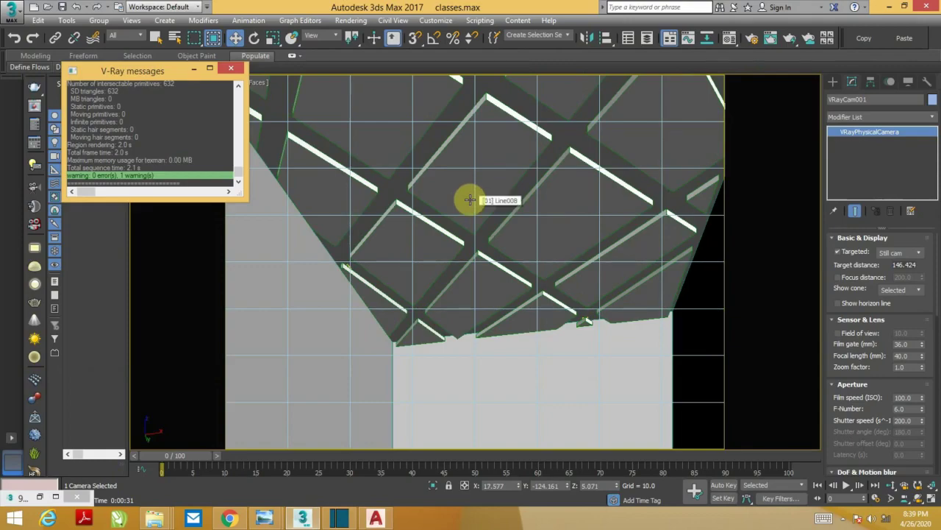
pyautogui.click(230, 68)
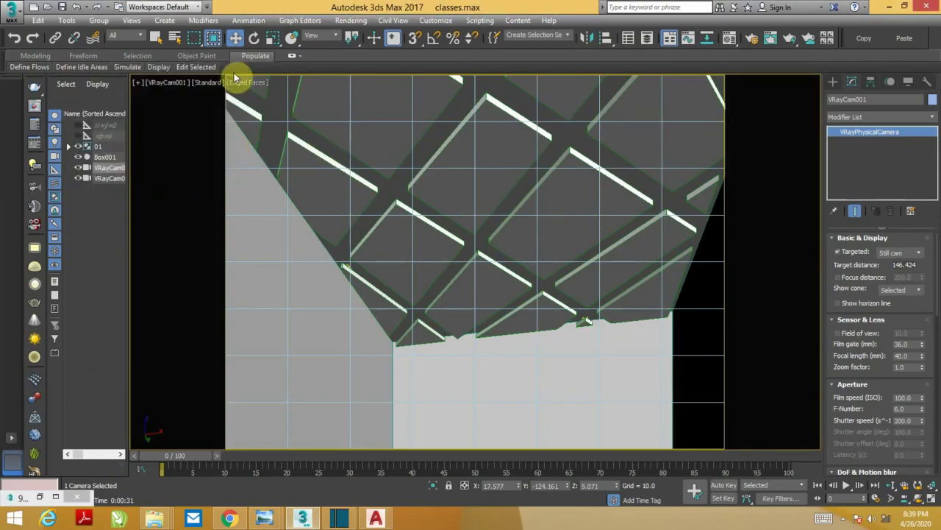
pyautogui.press('8')
pyautogui.click(509, 26)
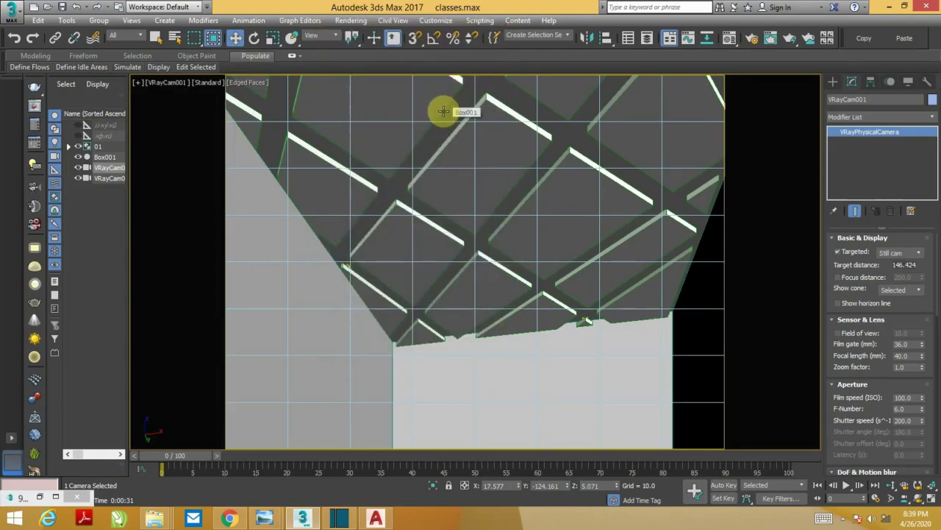
# Switch to the Perspective view and frame the ceiling and back wall of Box001.
pyautogui.press('p')
pyautogui.keyDown('alt'); pyautogui.moveTo(489, 195); pyautogui.dragTo(481, 147, button='middle'); pyautogui.keyUp('alt')
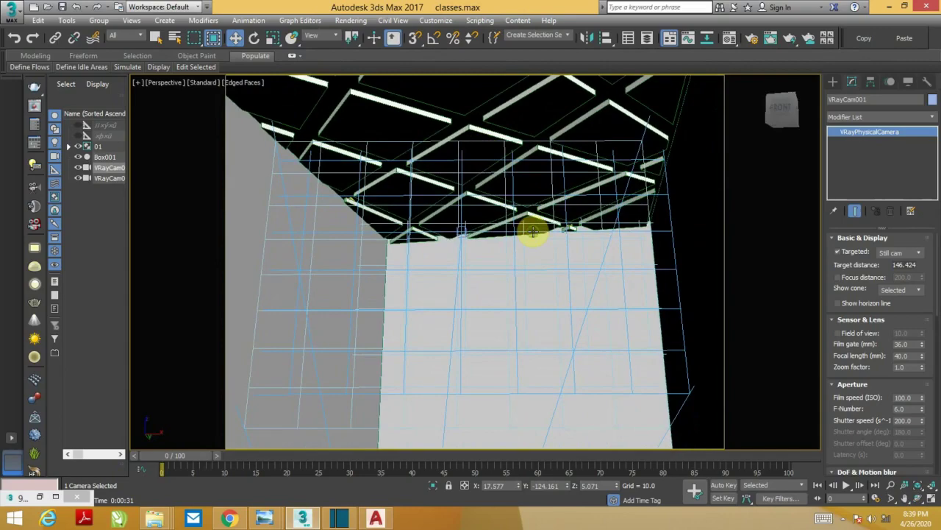
pyautogui.click(526, 261)
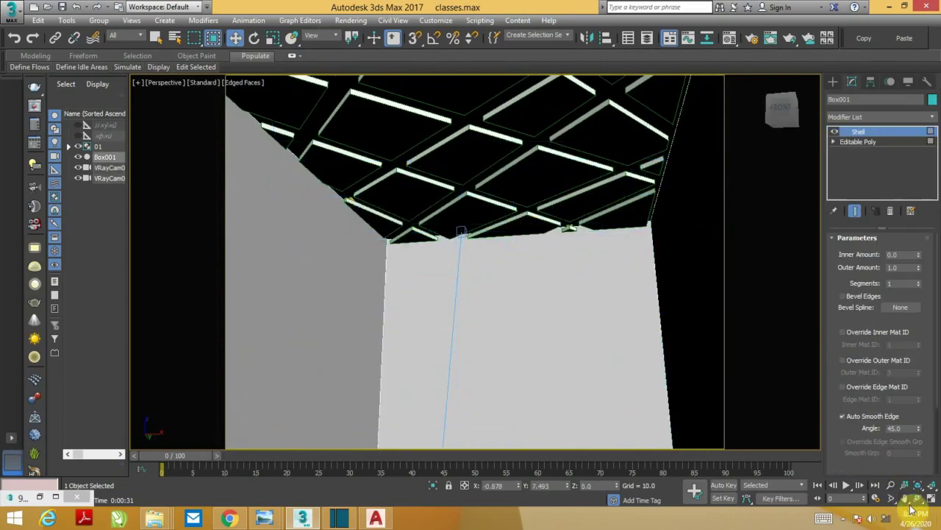
pyautogui.moveTo(522, 359)
pyautogui.keyDown('alt'); pyautogui.mouseDown(button='middle')
pyautogui.moveTo(517, 347)
pyautogui.moveTo(532, 370)
pyautogui.moveTo(533, 356)
pyautogui.mouseUp(button='middle'); pyautogui.keyUp('alt')
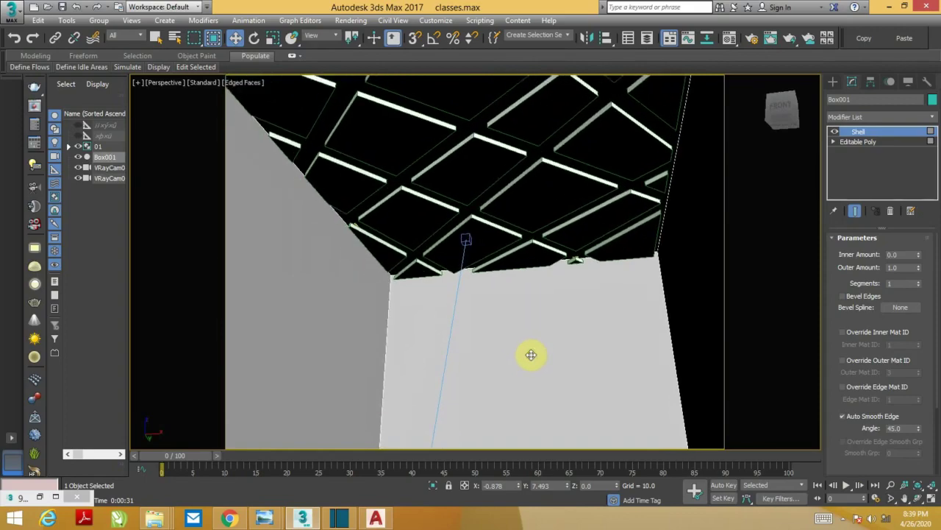
# Render the perspective view and move the render log clear of the rendered image.
pyautogui.hotkey('shift', 'q')
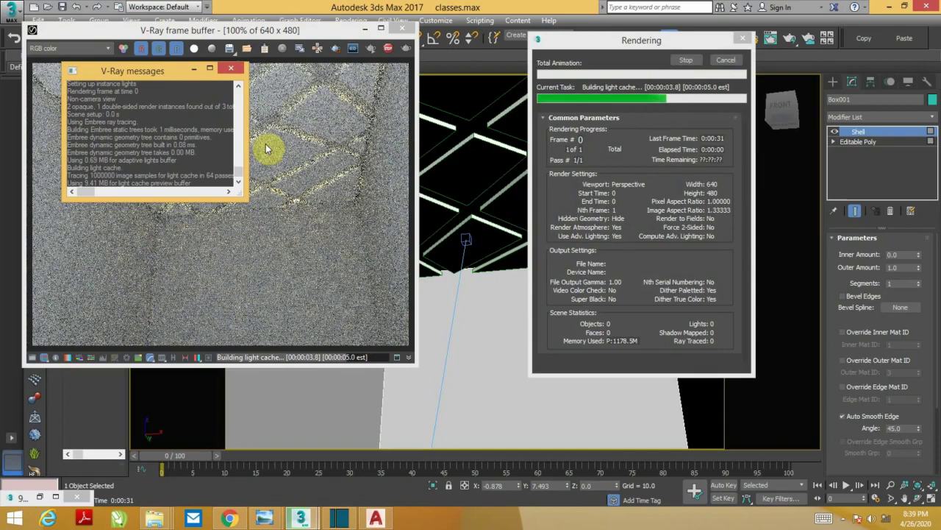
pyautogui.moveTo(176, 70); pyautogui.dragTo(289, 197)
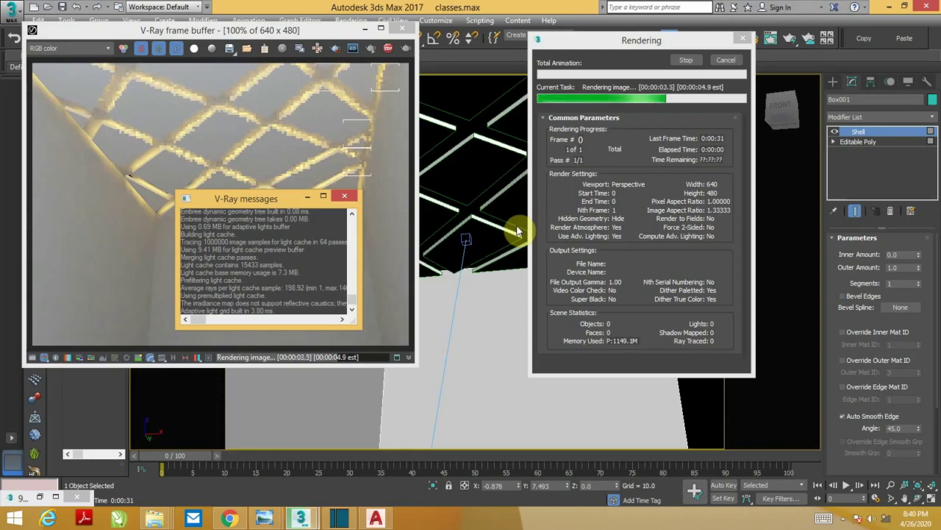
pyautogui.moveTo(250, 202)
pyautogui.mouseDown()
pyautogui.moveTo(497, 380)
pyautogui.moveTo(506, 401)
pyautogui.mouseUp()
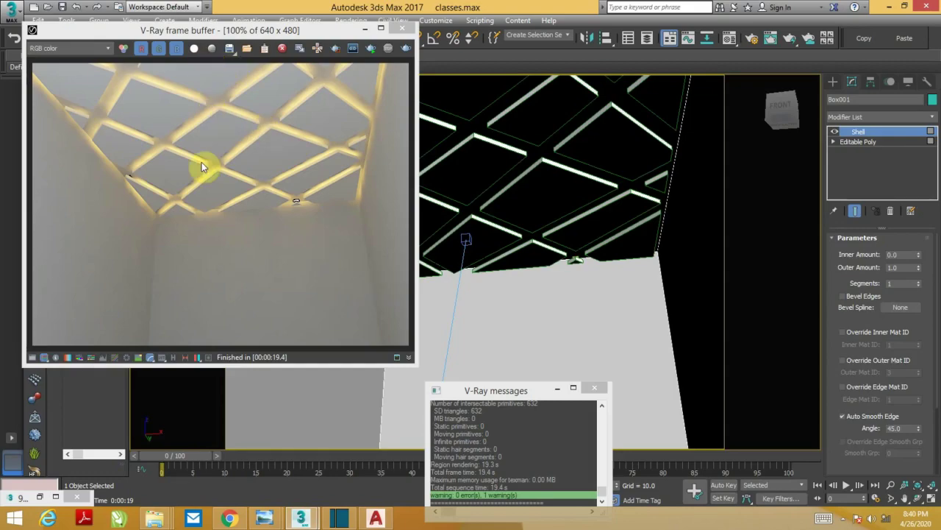
pyautogui.moveTo(183, 30); pyautogui.dragTo(225, 34)
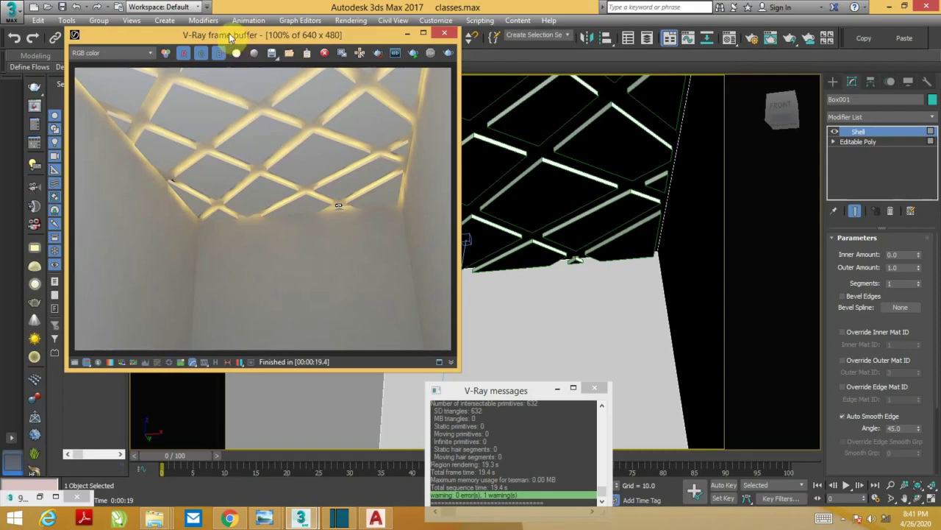
pyautogui.moveTo(229, 33); pyautogui.dragTo(237, 37)
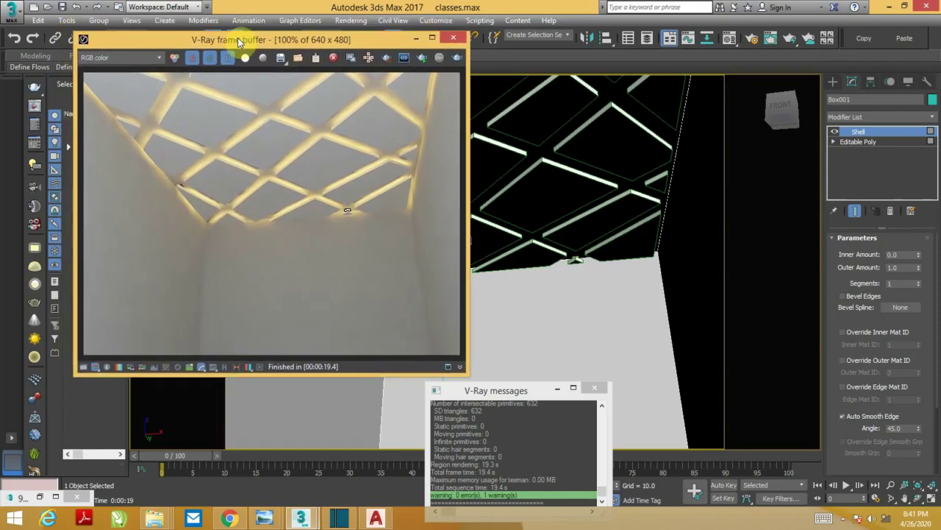